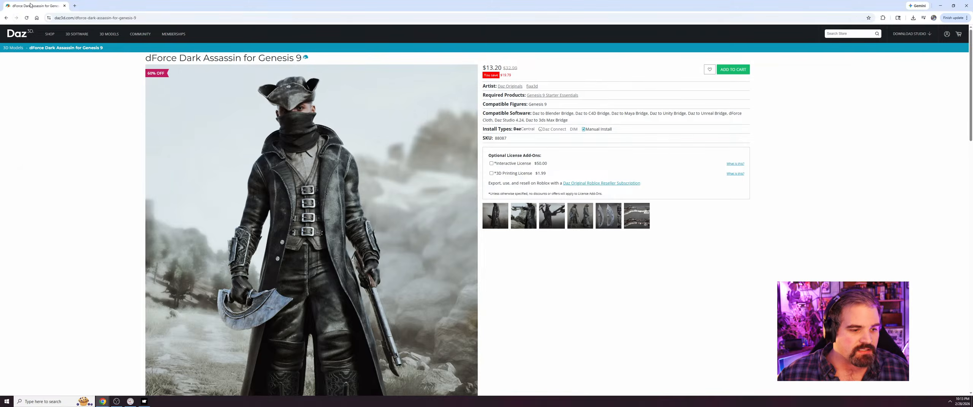
Switch from the browser to METATAILOR and look through the existing projects.
click(103, 401)
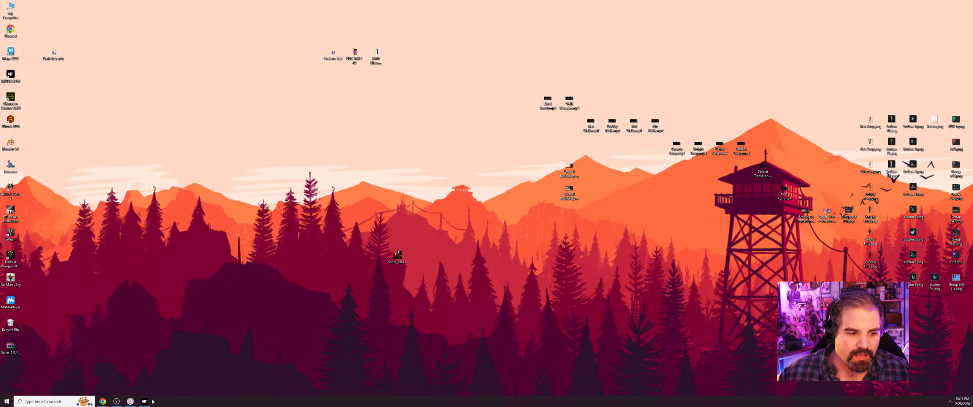
click(144, 402)
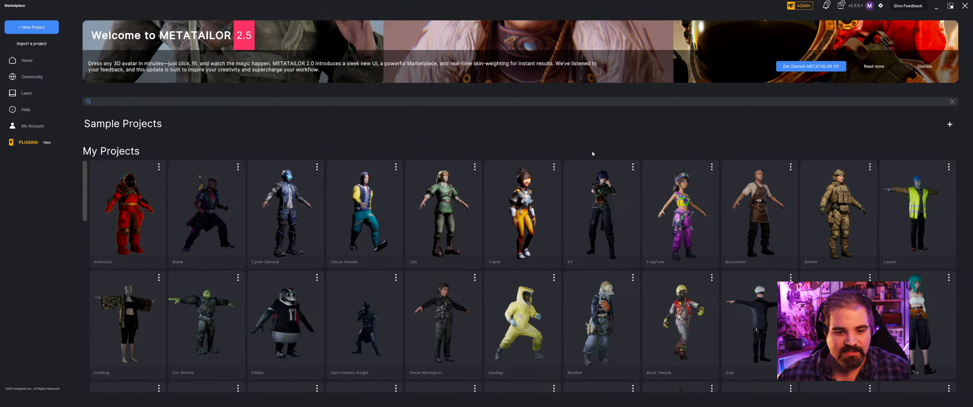
scroll(604, 190, down, 6)
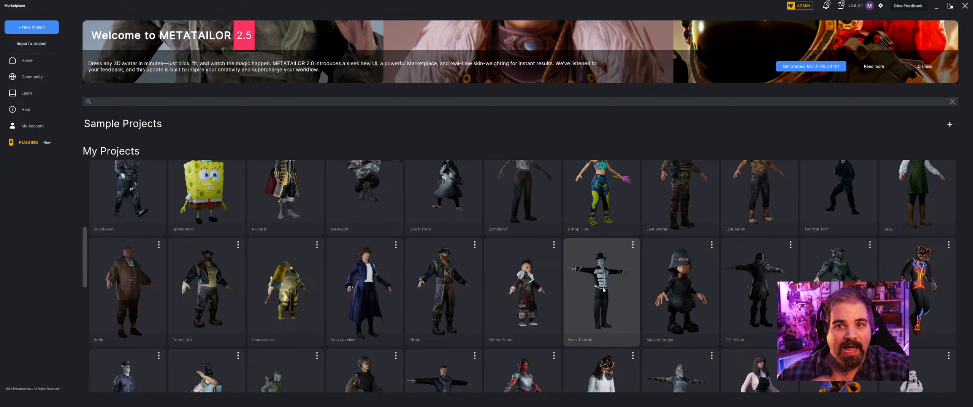
scroll(603, 290, up, 6)
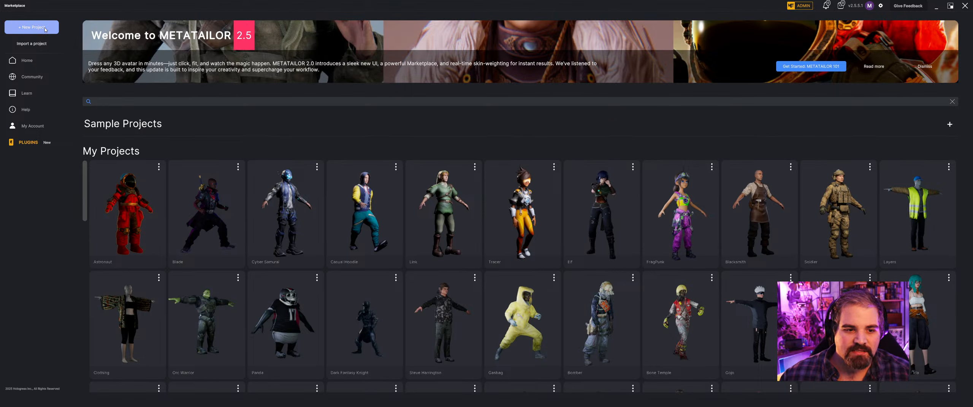
Create a new project named Dark Assassin using the Male Muscle starter mannequin.
click(32, 27)
click(429, 178)
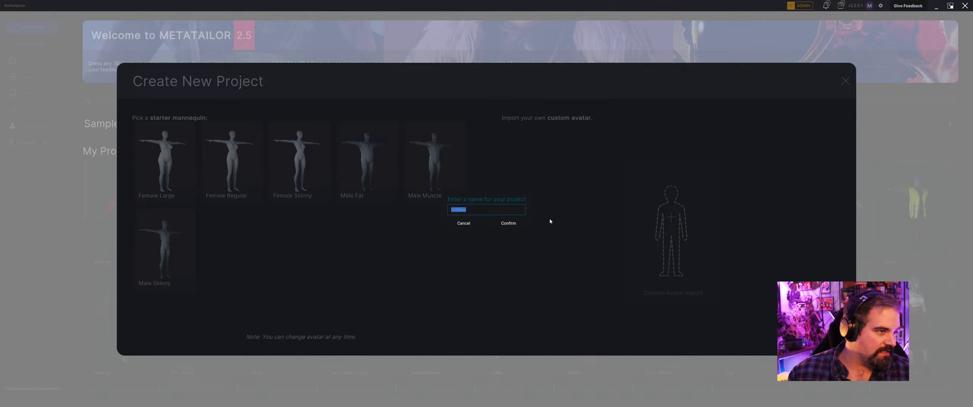
text(Dark Assassin)
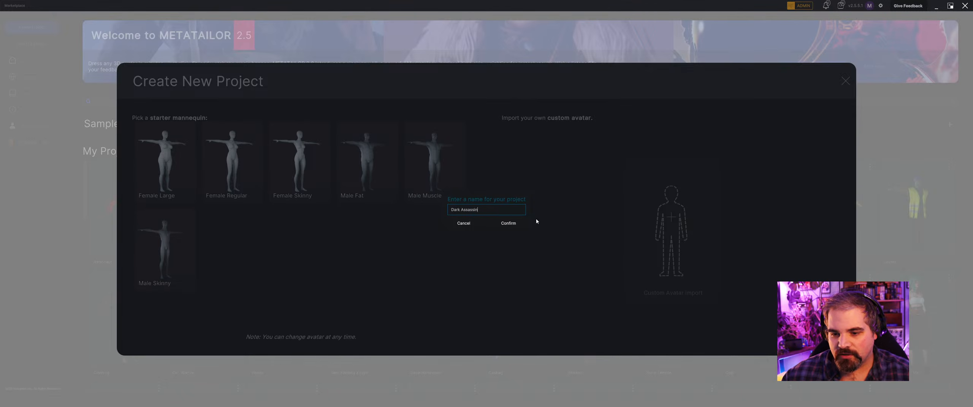
click(508, 223)
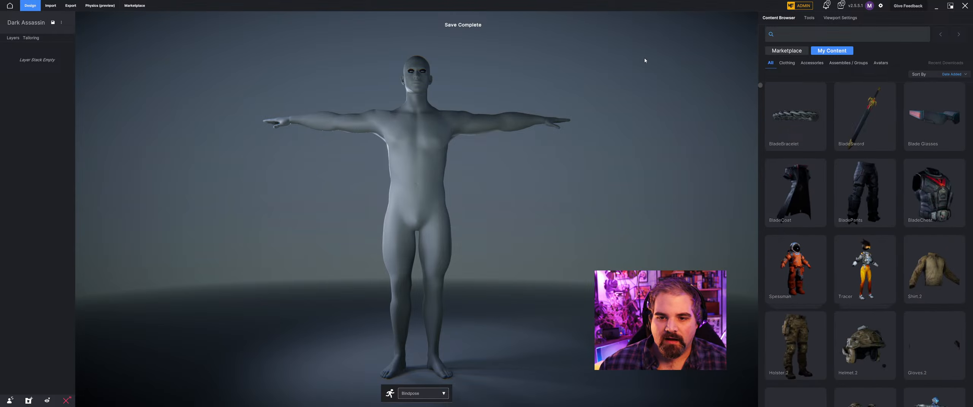
Import DA_Vest.fbx from the Dark Assassin folder on the Desktop as a cloth/accessory.
middle_drag(518, 67, 563, 65)
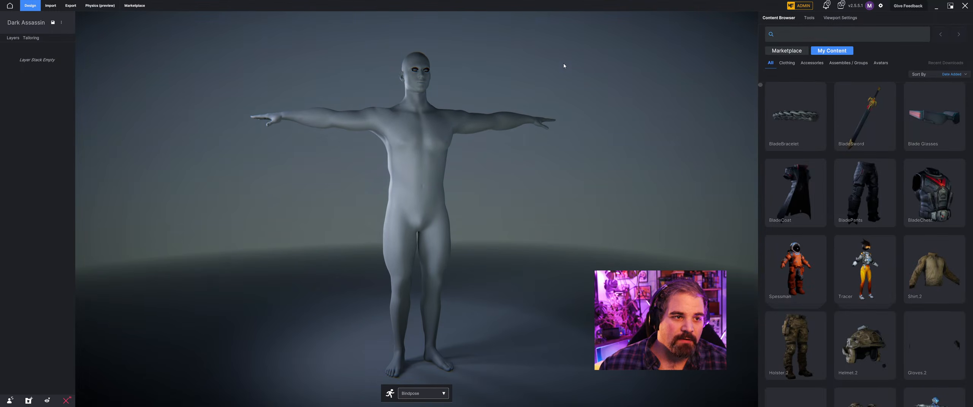
click(50, 6)
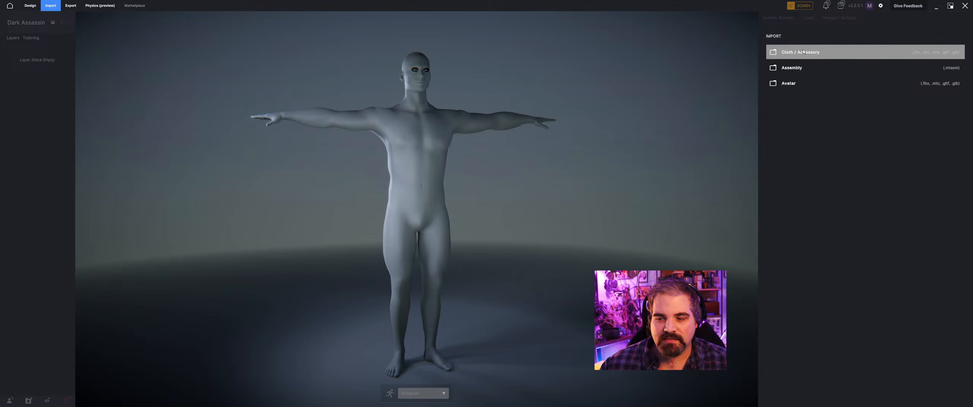
click(803, 51)
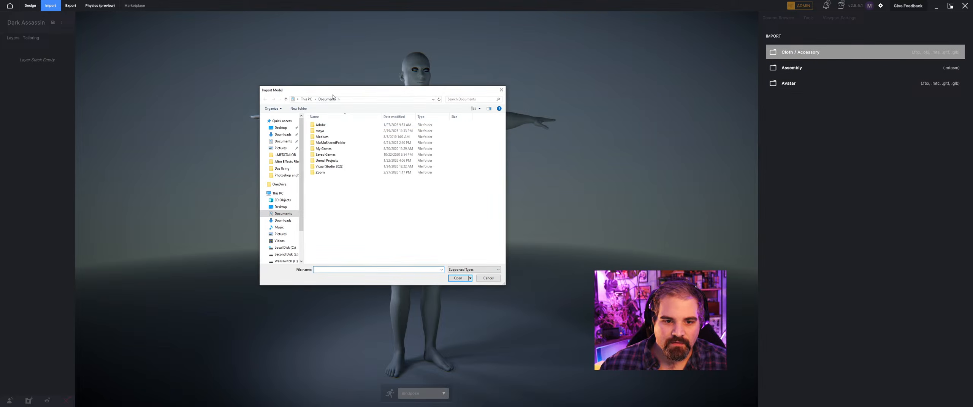
click(281, 127)
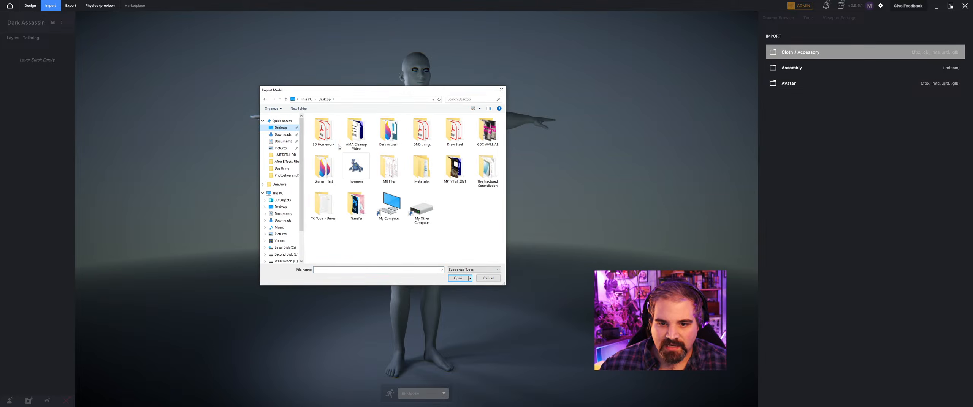
double_click(393, 139)
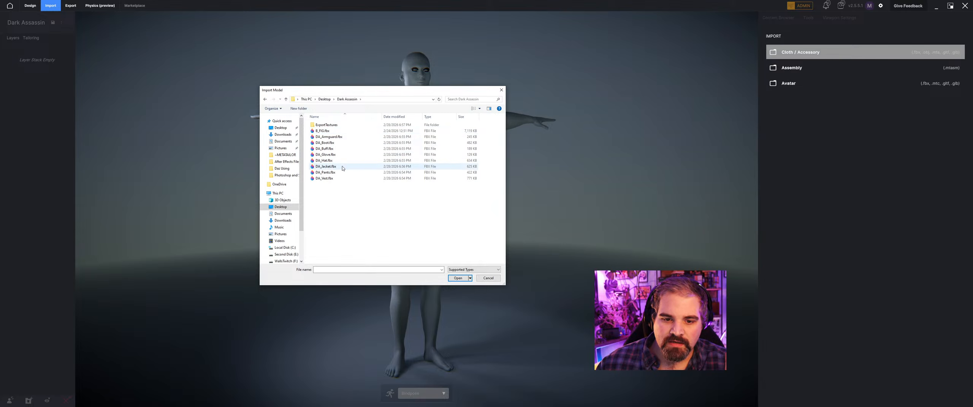
click(325, 179)
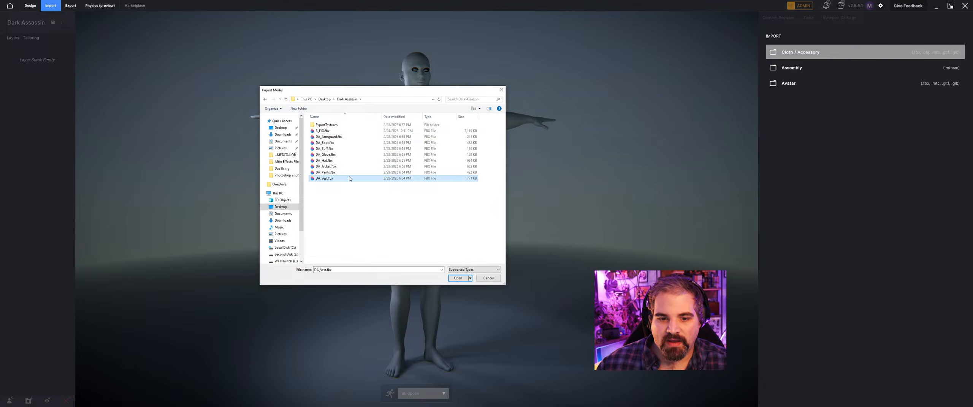
click(454, 278)
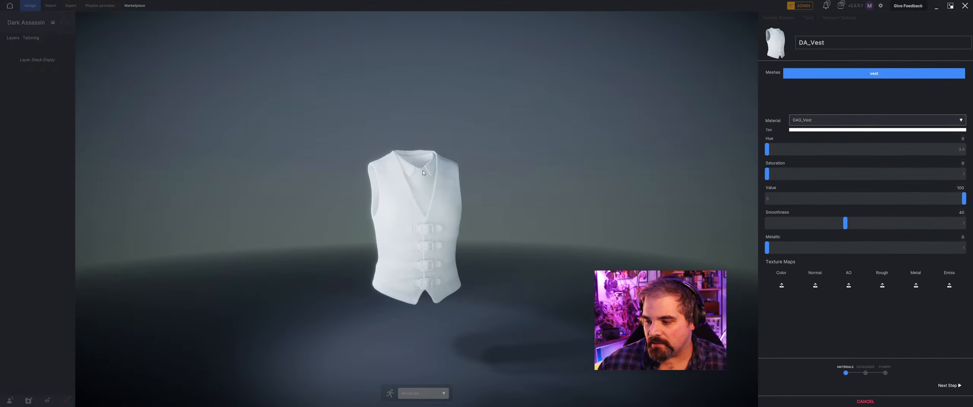
Assign dag_vest_default_basecolor.png.png from the ExportTextures folder as the color map of the vest's DAG_Vest material.
click(787, 286)
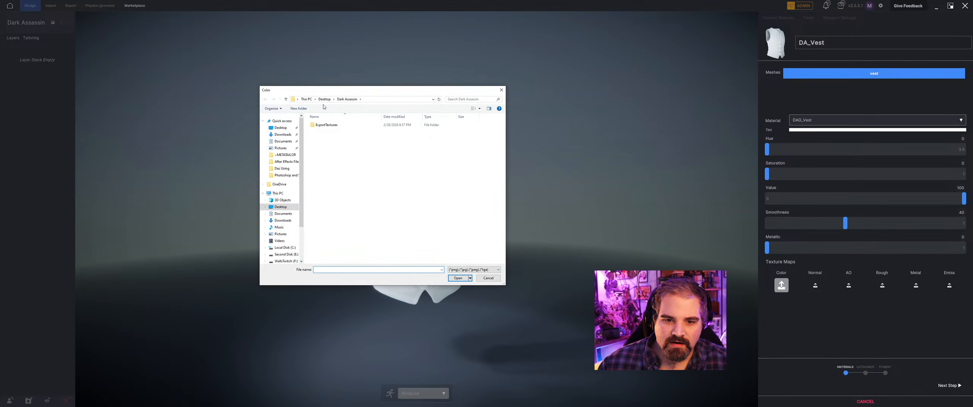
click(324, 99)
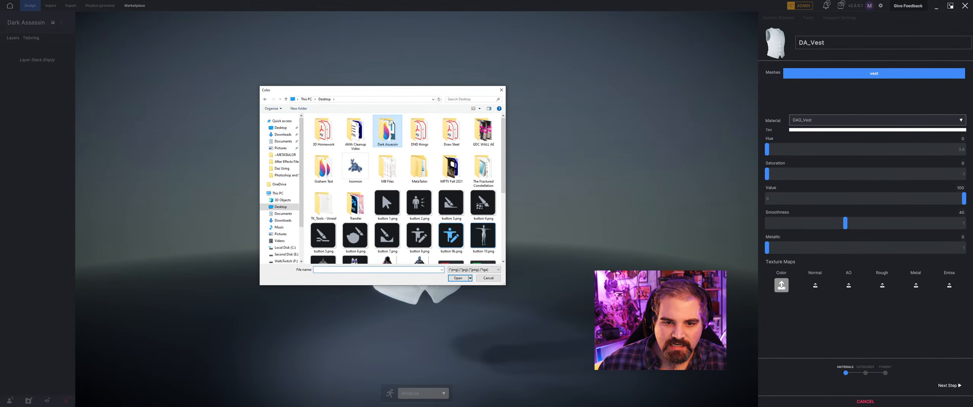
double_click(334, 132)
double_click(328, 126)
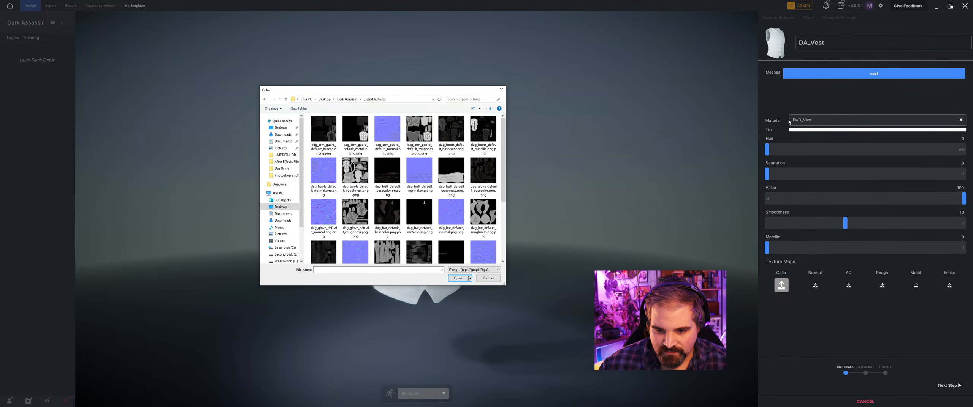
scroll(403, 213, down, 3)
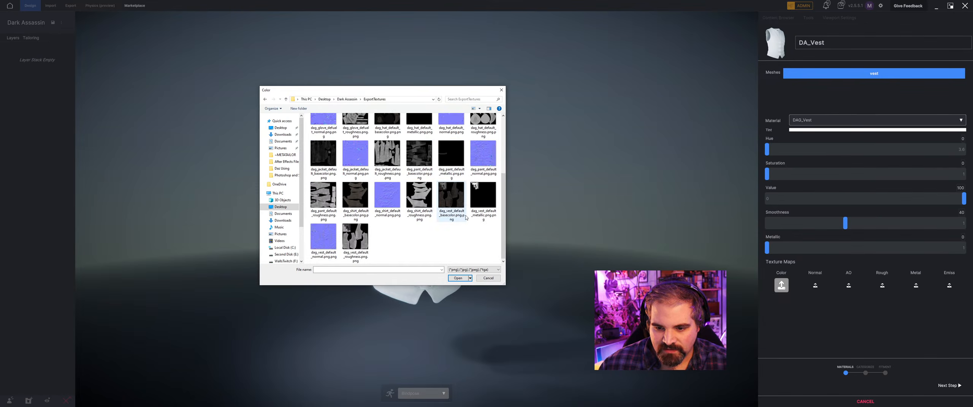
click(451, 196)
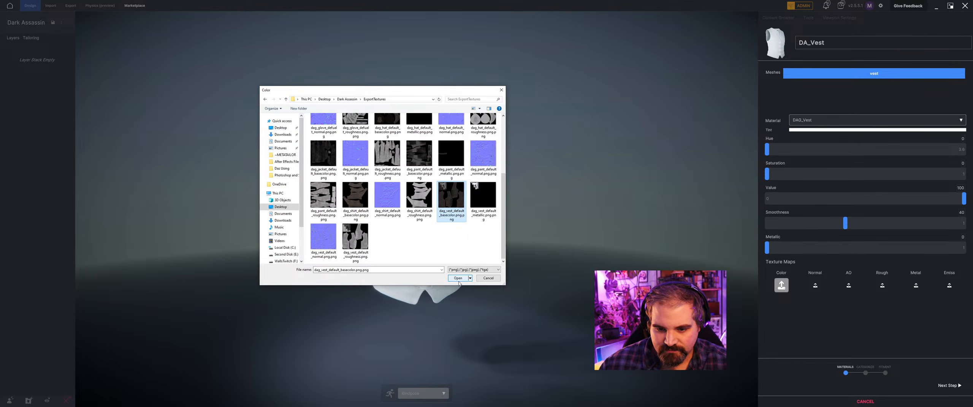
click(458, 278)
right_drag(458, 280, 463, 262)
Try dag_shirt_default_basecolor.png.png as the color map of the DAG_Vest_Straps_Buckle material and remove it again.
click(825, 119)
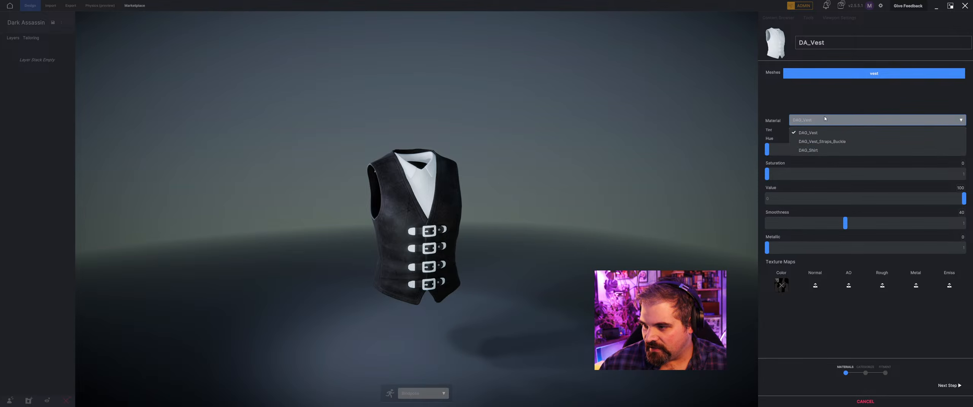
click(826, 141)
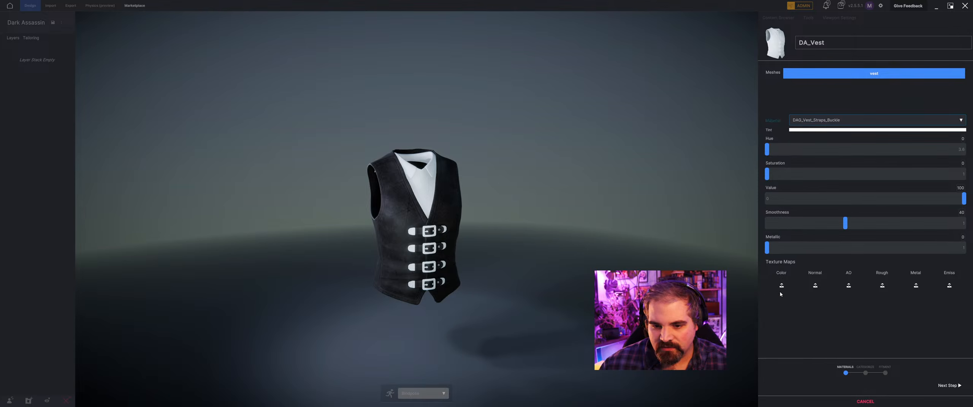
click(780, 291)
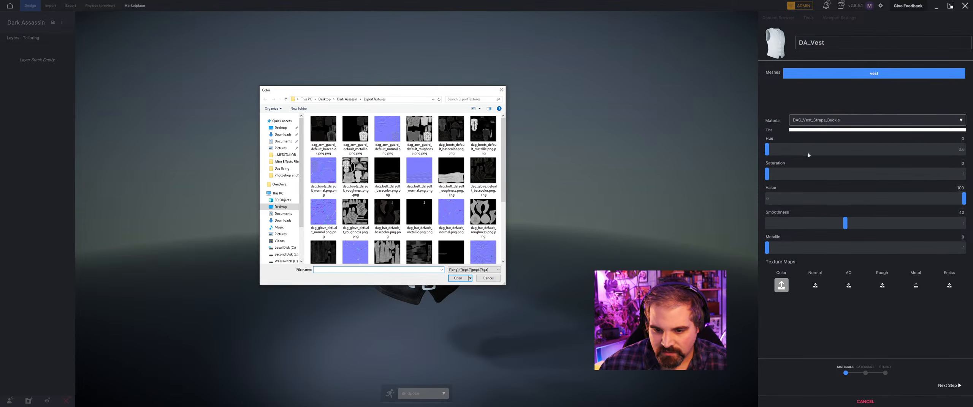
scroll(496, 163, down, 3)
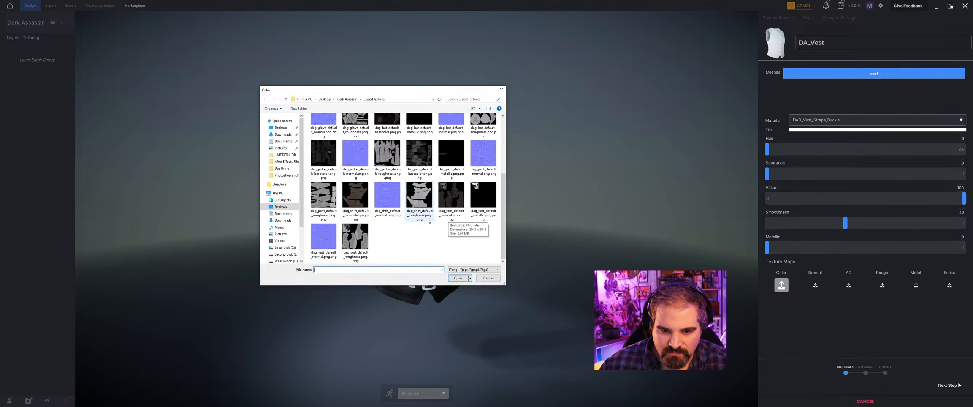
click(361, 195)
click(457, 278)
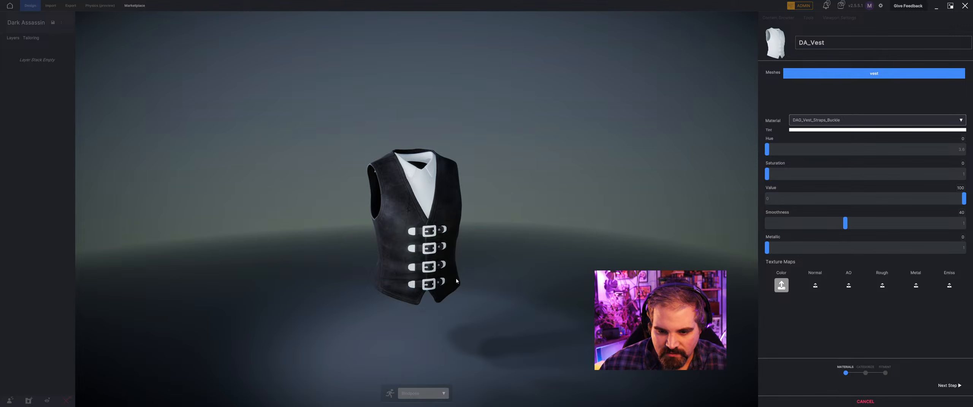
drag(412, 256, 454, 262)
scroll(402, 247, up, 5)
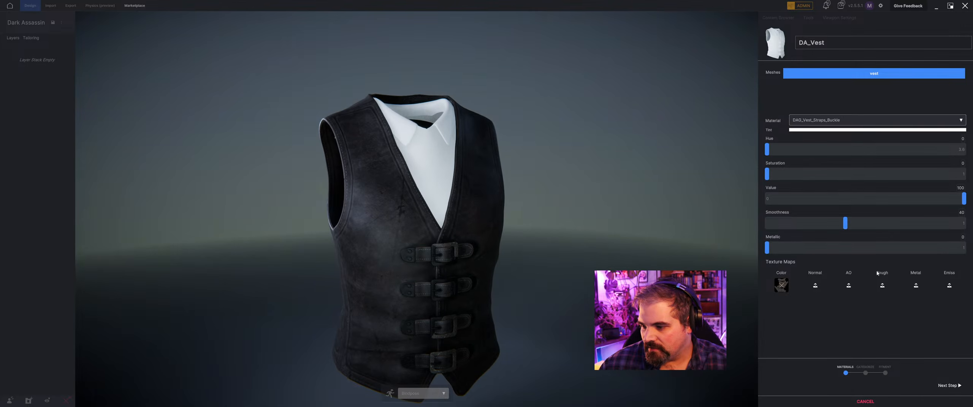
click(781, 285)
drag(470, 221, 467, 216)
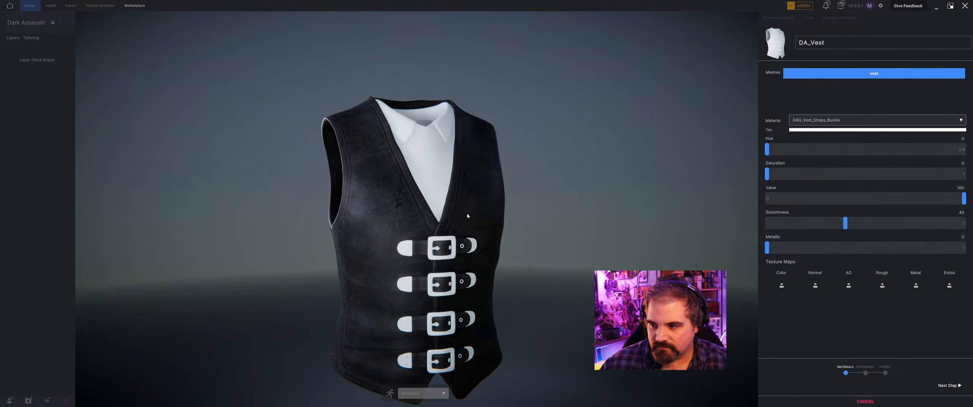
Assign dag_shirt_default_basecolor.png.png as the color map of the DAG_Shirt material.
click(806, 120)
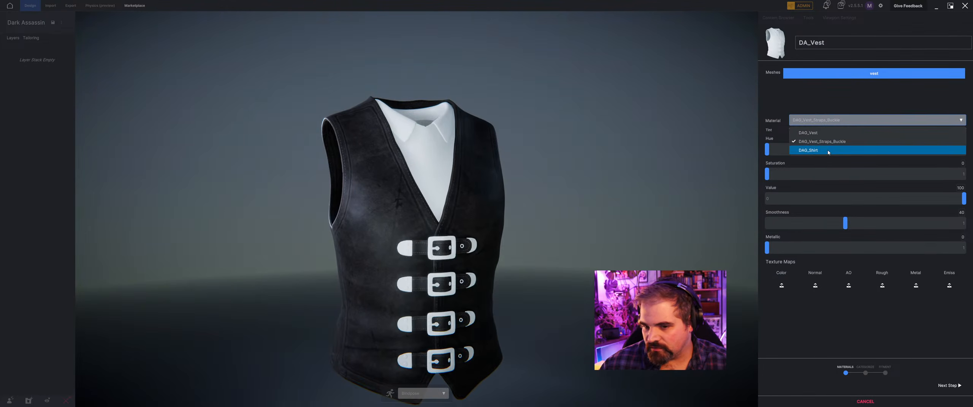
click(830, 153)
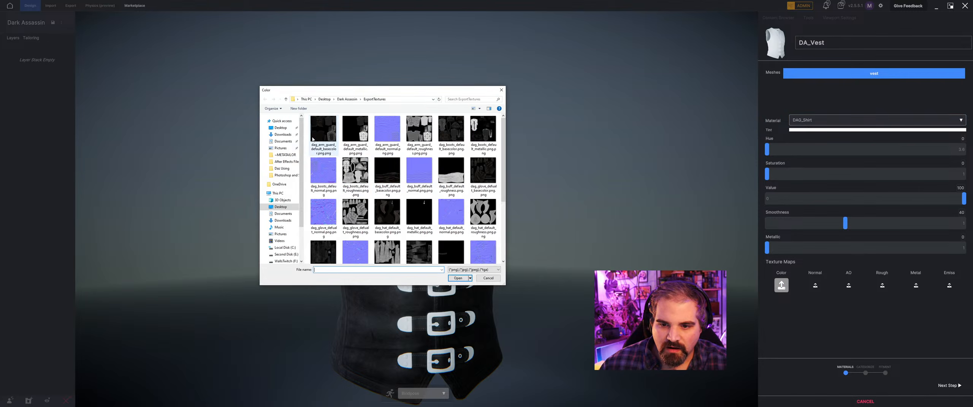
scroll(475, 154, down, 3)
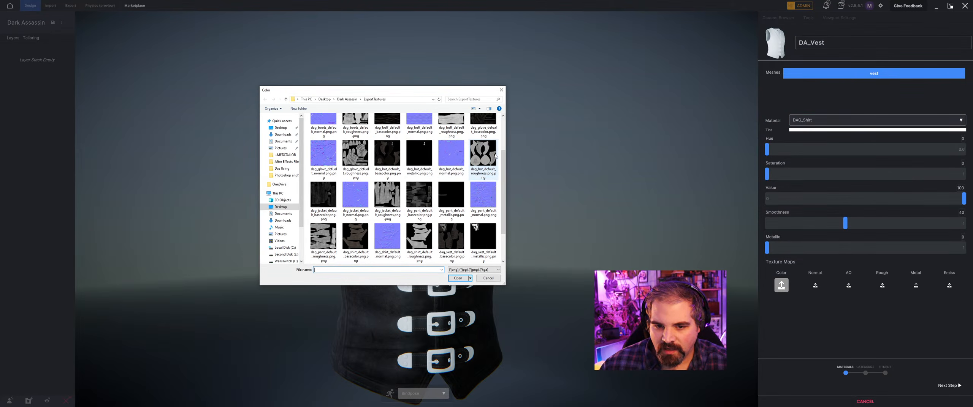
scroll(360, 164, down, 1)
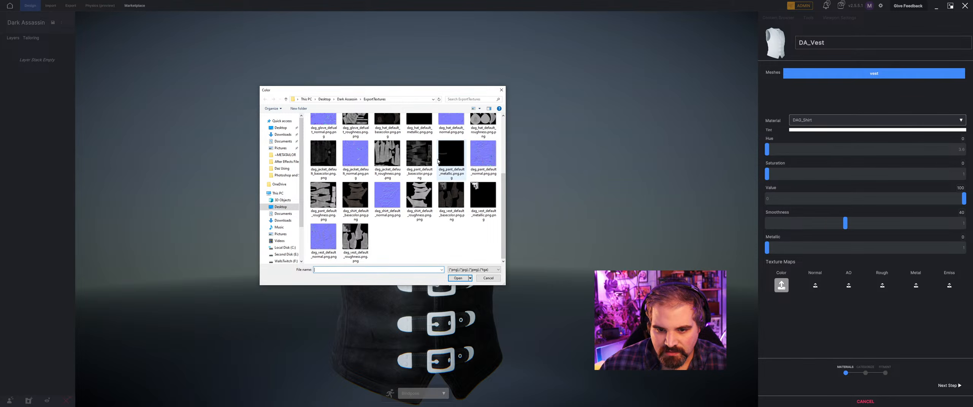
click(419, 199)
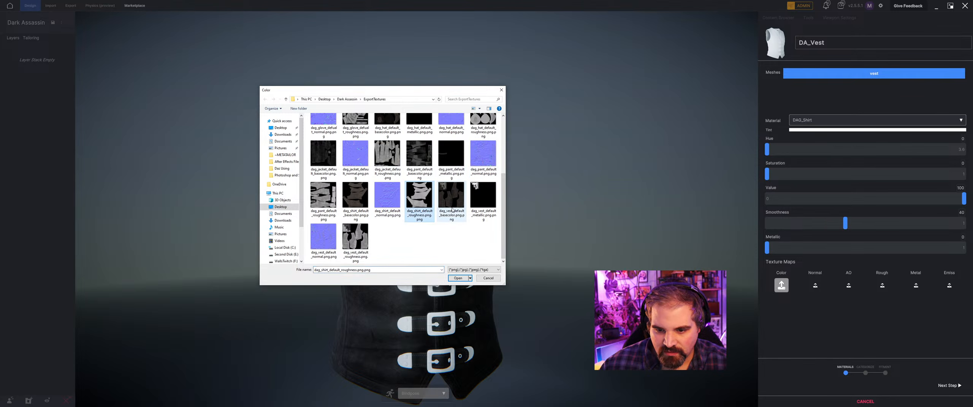
click(355, 196)
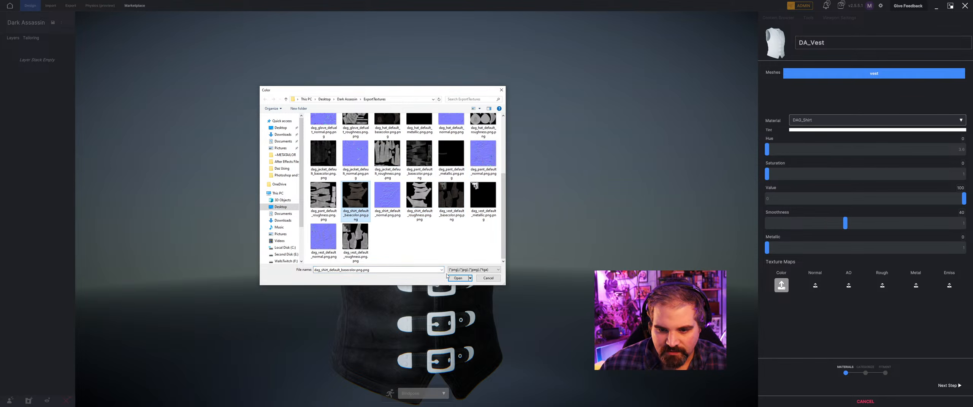
click(457, 278)
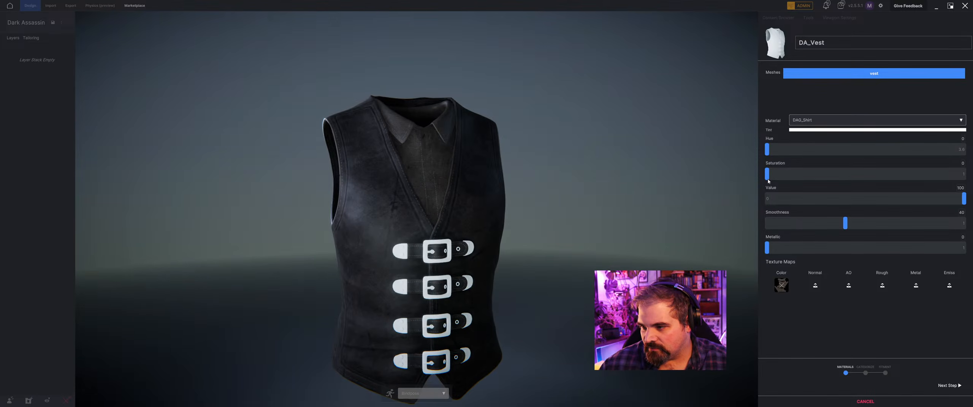
drag(781, 173, 863, 181)
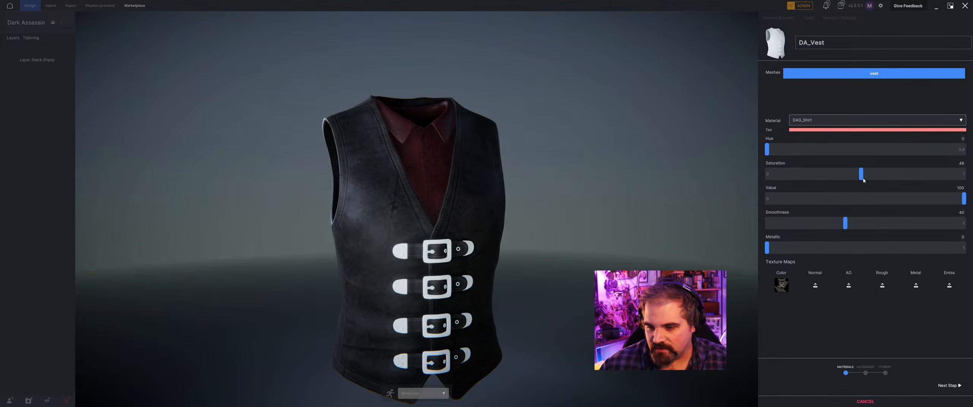
Tint the DAG_Vest_Straps_Buckle material dark teal with hue 190, saturation 49 and value 13.
click(829, 119)
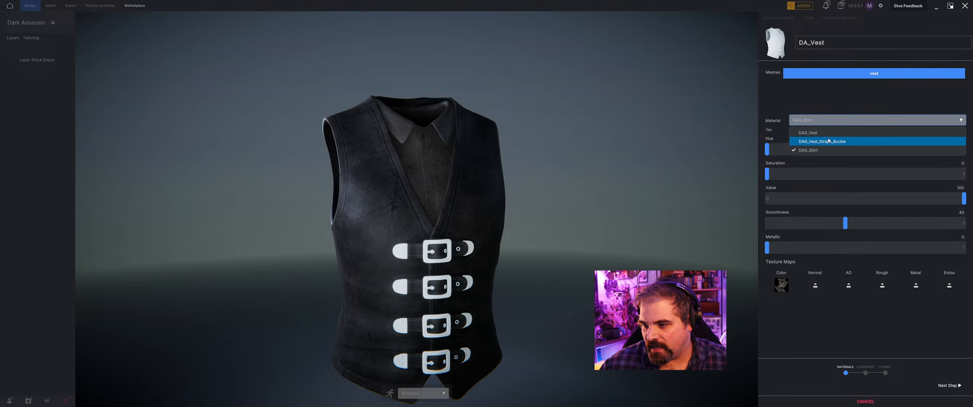
click(828, 142)
drag(770, 176, 860, 177)
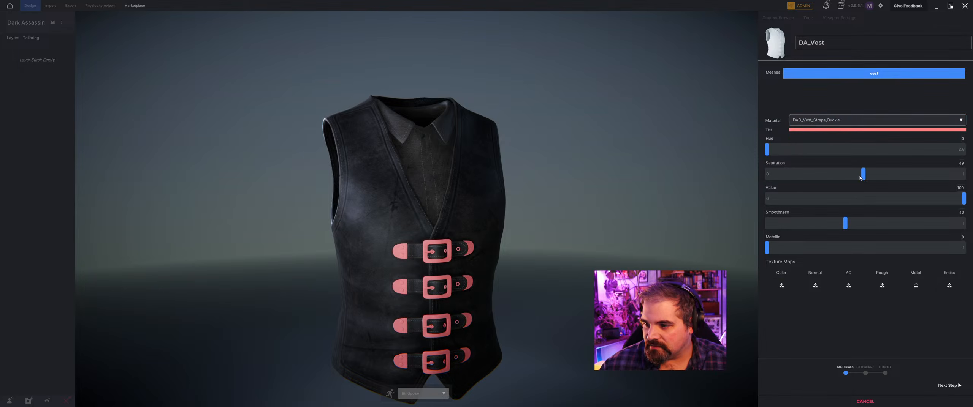
drag(767, 151, 906, 166)
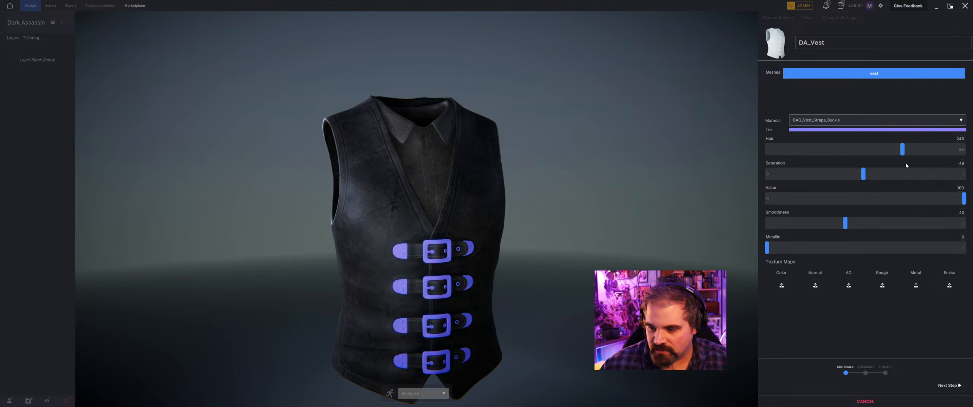
drag(966, 202, 861, 189)
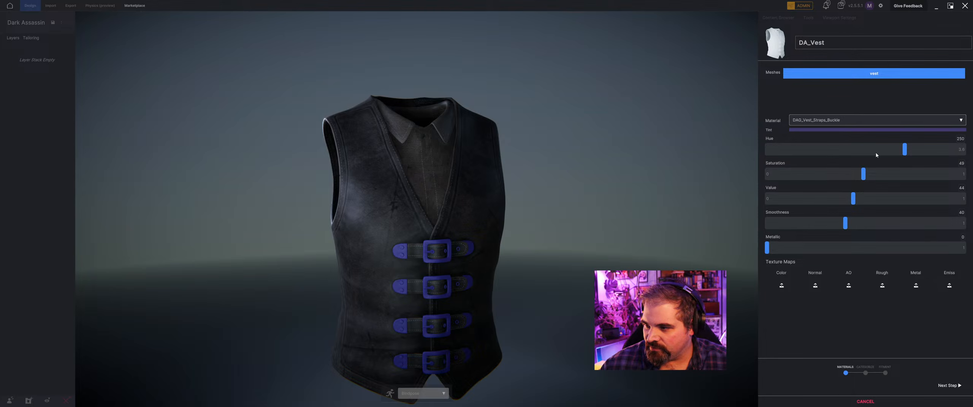
drag(905, 152, 873, 157)
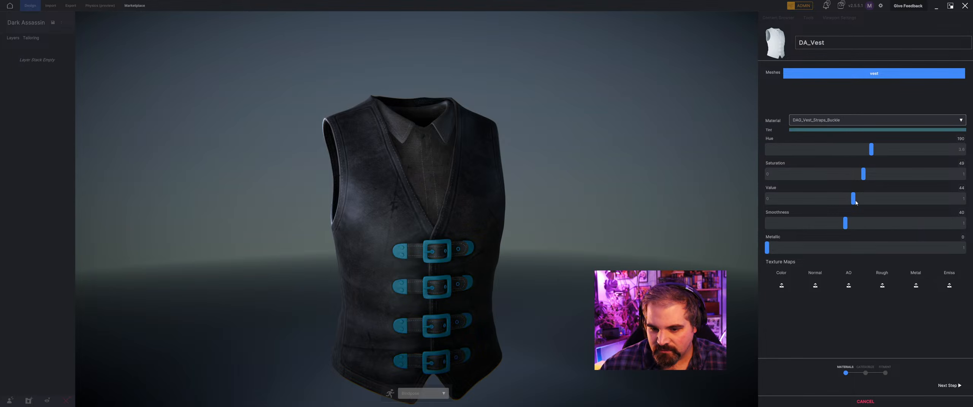
drag(854, 199, 792, 200)
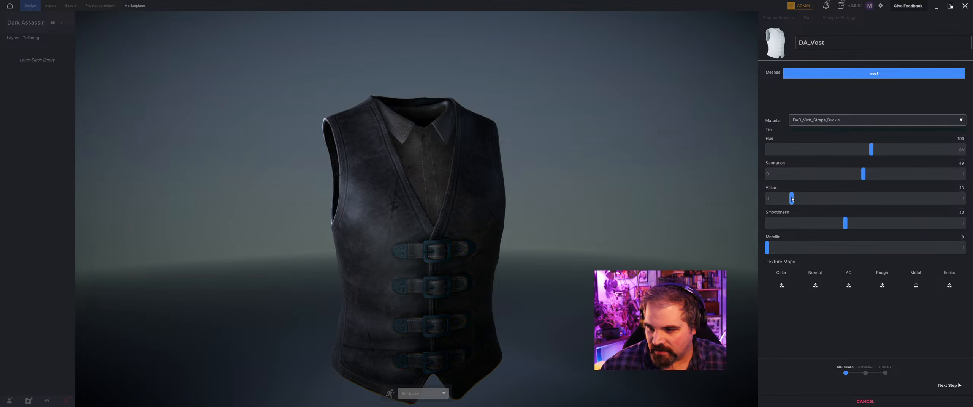
Set the DAG_Vest_Straps_Buckle material's smoothness to 64 and metallic to 62.
drag(469, 286, 445, 228)
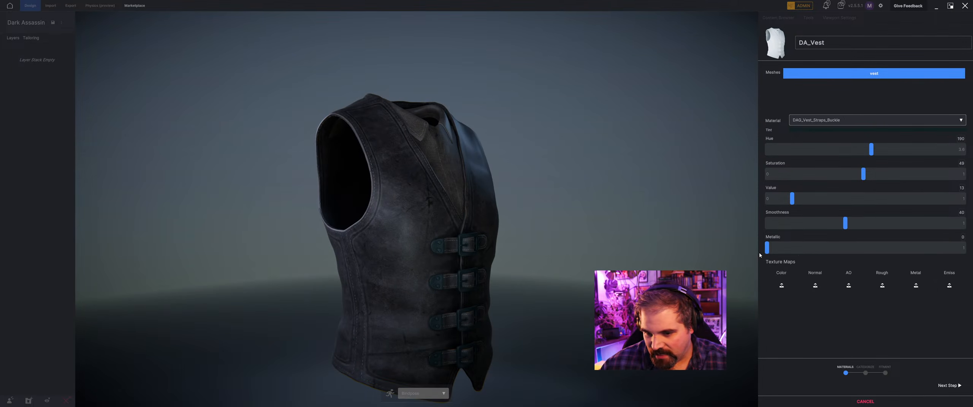
drag(767, 249, 890, 249)
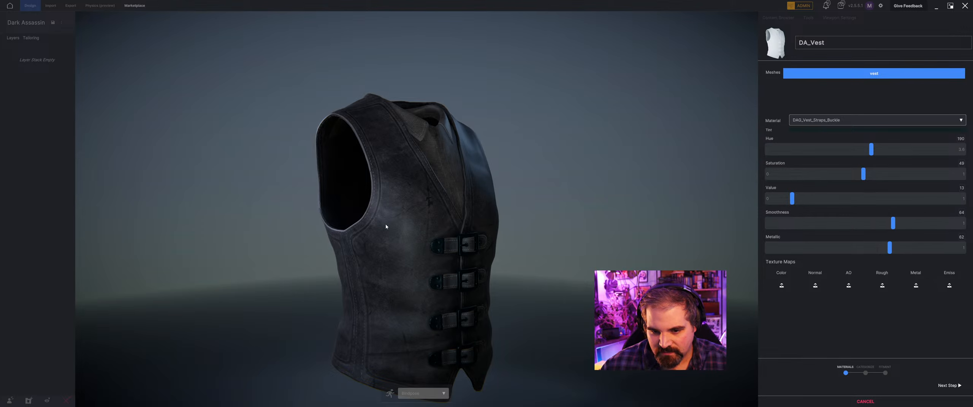
drag(385, 227, 389, 209)
drag(626, 165, 771, 298)
Assign dag_vest_default_normal.png.png from the ExportTextures folder as the normal map of the DAG_Vest material.
click(802, 120)
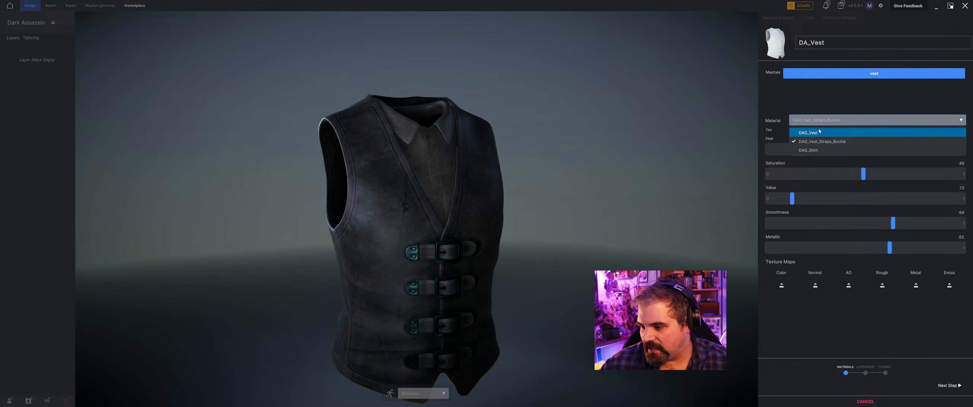
click(813, 130)
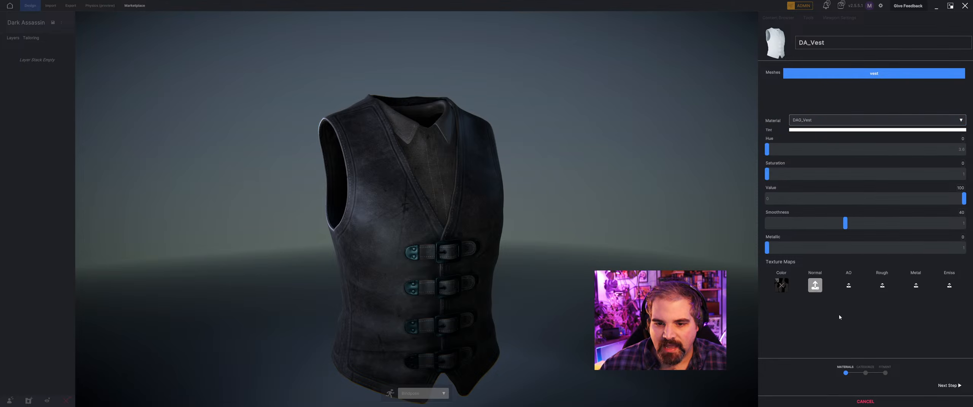
scroll(380, 213, down, 3)
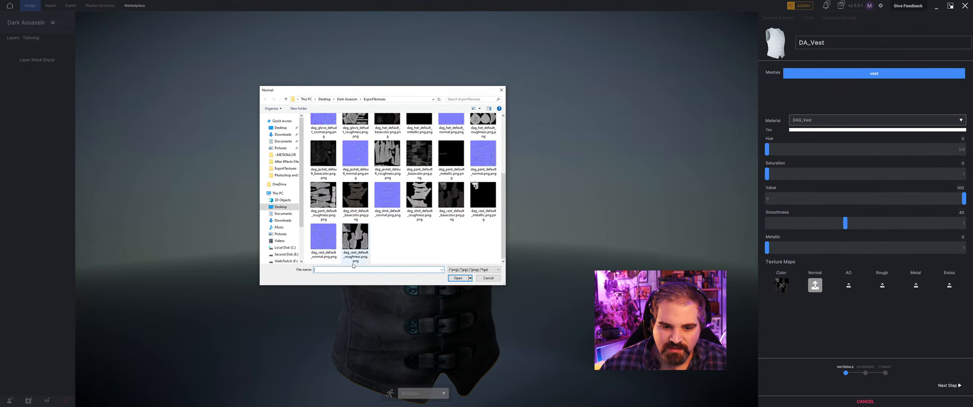
click(324, 238)
click(458, 278)
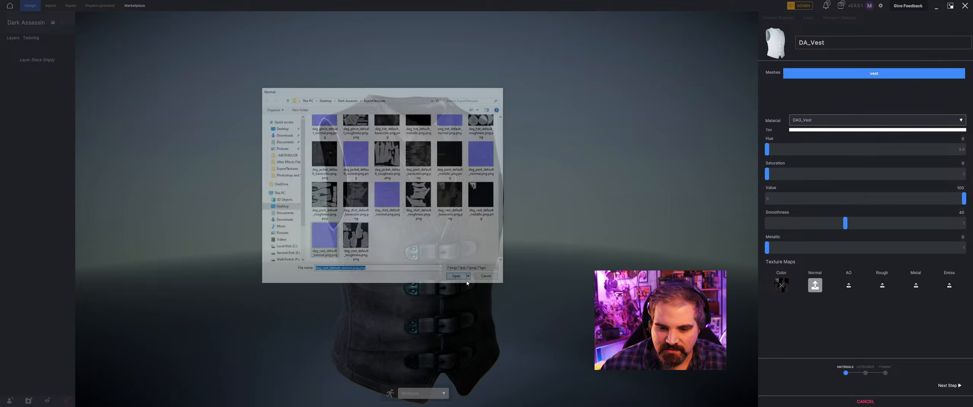
Assign dag_vest_default_roughness.png.png as the roughness map and dag_vest_default_metallic.png.png as the metal map of the DAG_Vest material.
drag(419, 302, 364, 281)
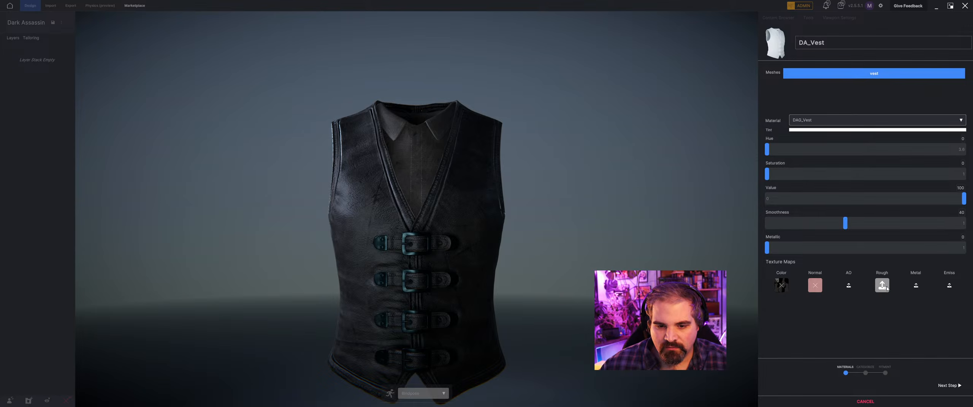
scroll(391, 205, down, 3)
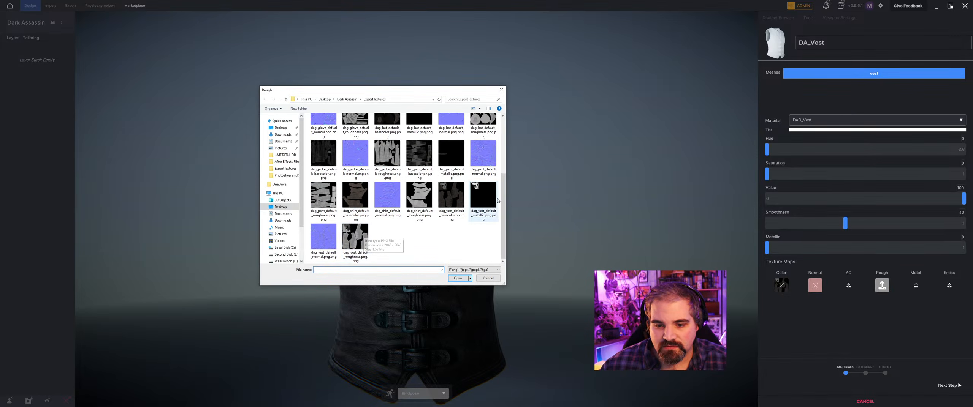
click(357, 237)
click(458, 278)
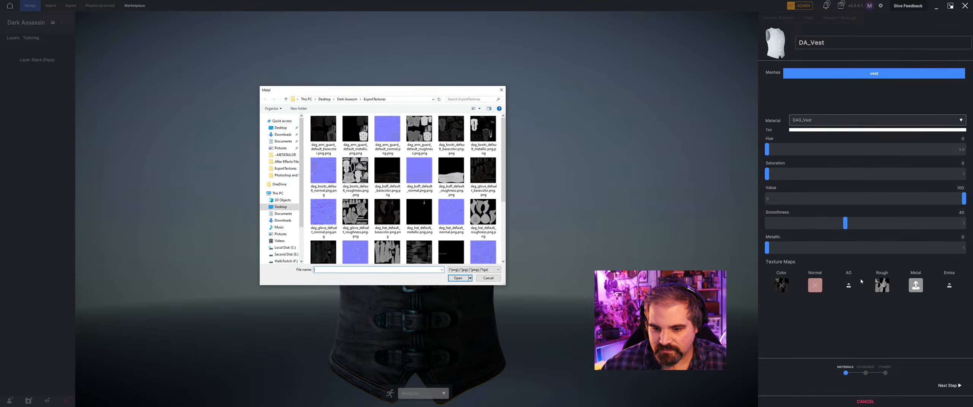
scroll(356, 231, down, 2)
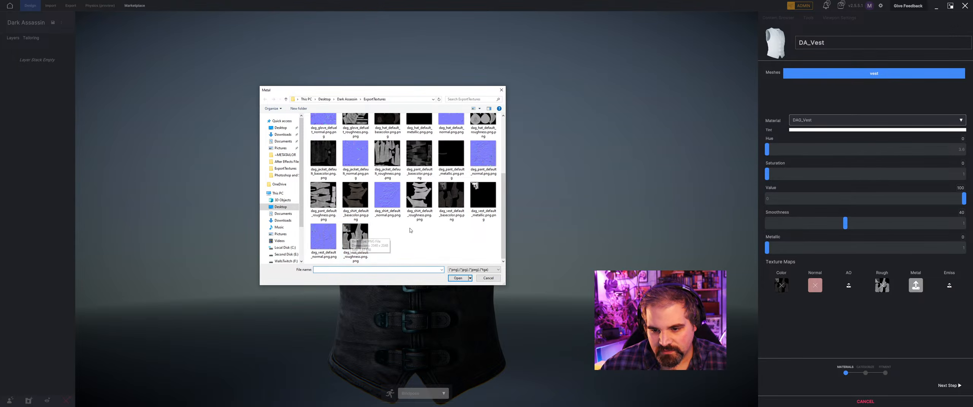
click(483, 196)
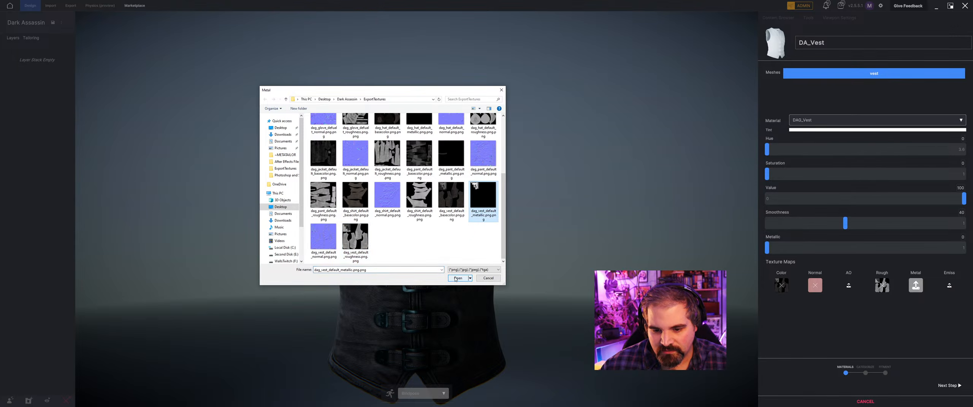
click(457, 279)
Reset the DAG_Vest_Straps_Buckle tint to white with saturation 0 and value 100.
click(822, 121)
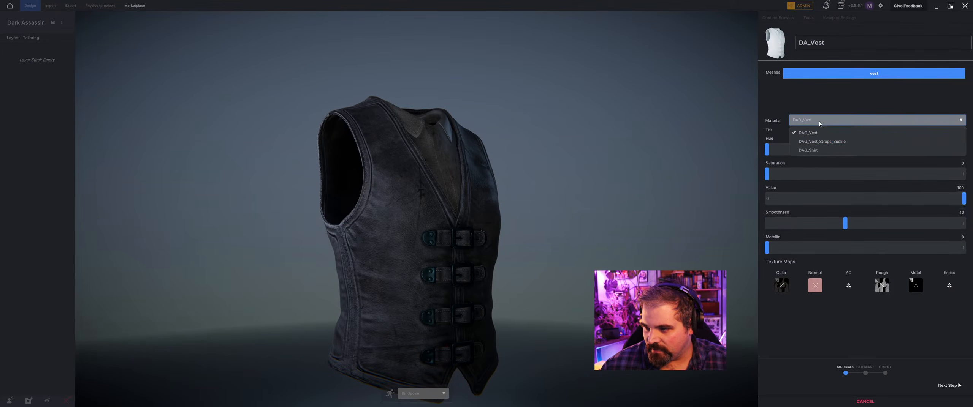
click(820, 141)
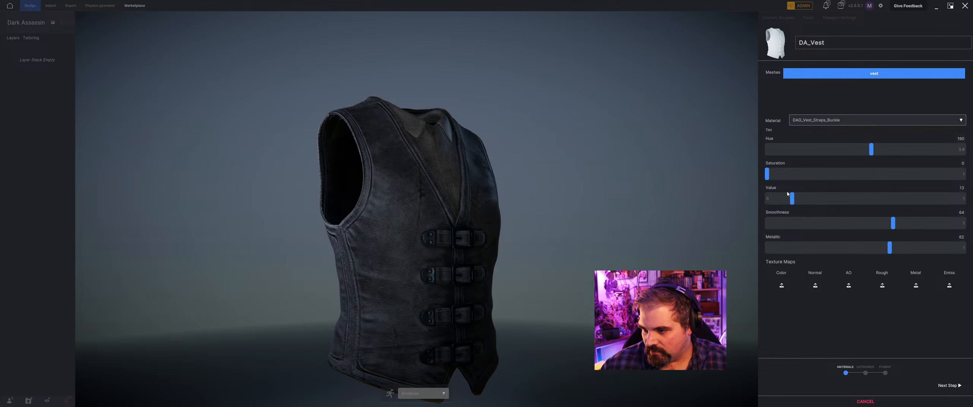
drag(797, 199, 965, 199)
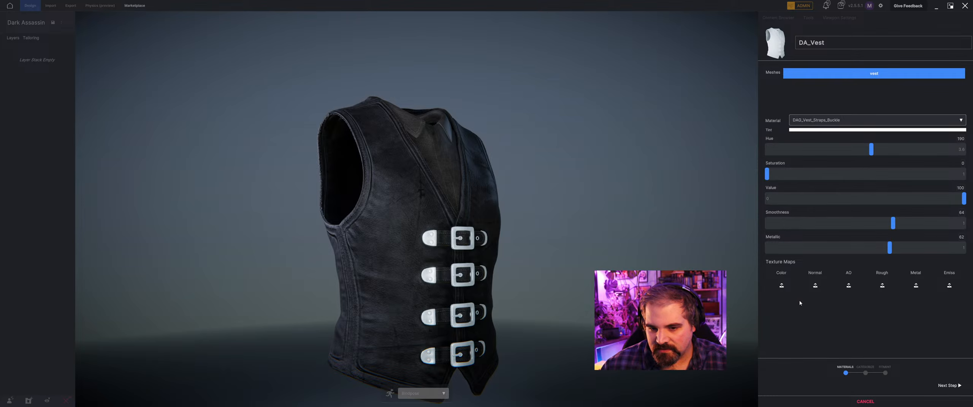
Assign dag_vest_default_roughness.png.png as the color map and dag_vest_default_normal.png.png as the normal map of the DAG_Vest_Straps_Buckle material.
click(781, 286)
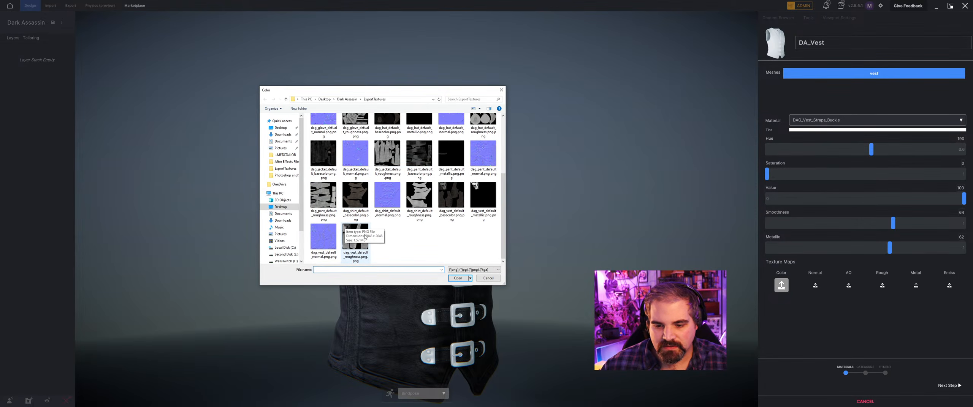
click(355, 236)
click(458, 278)
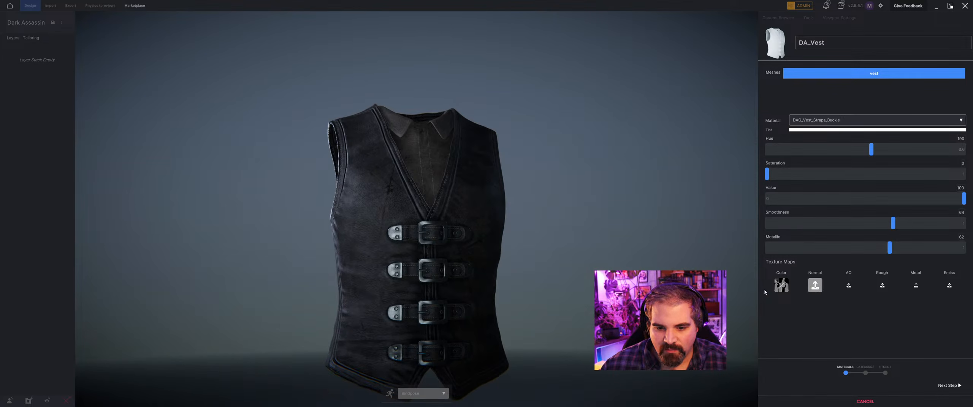
scroll(421, 209, down, 3)
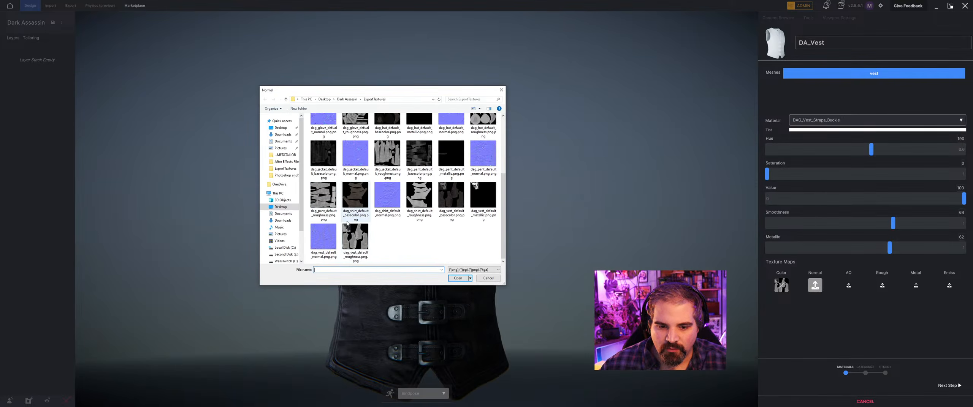
click(323, 237)
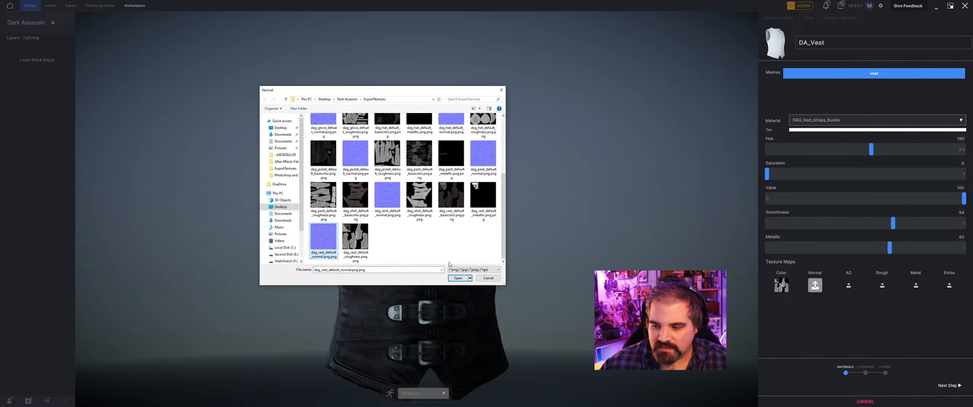
click(458, 279)
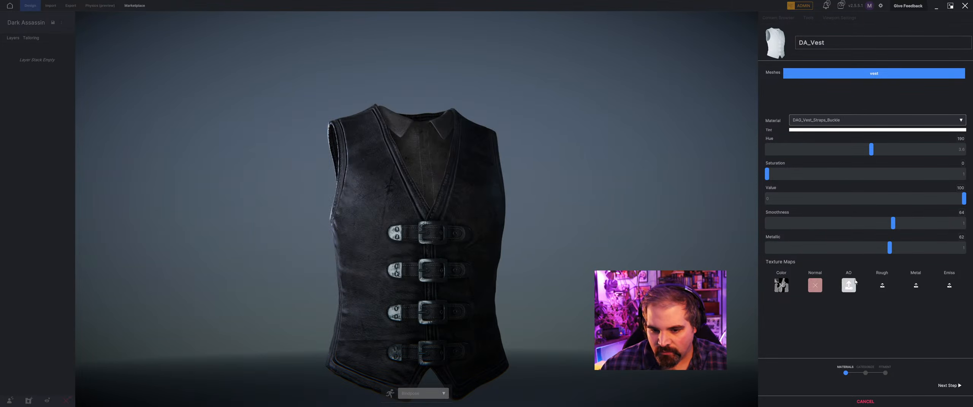
Assign dag_vest_default_metallic.png.png as the metal map and dag_vest_default_roughness.png.png as the roughness map of the DAG_Vest_Straps_Buckle material.
drag(434, 283, 470, 282)
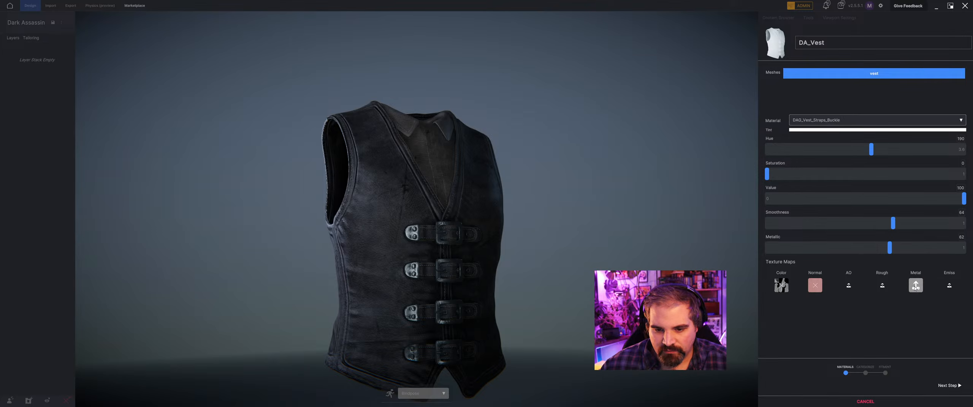
scroll(337, 236, down, 3)
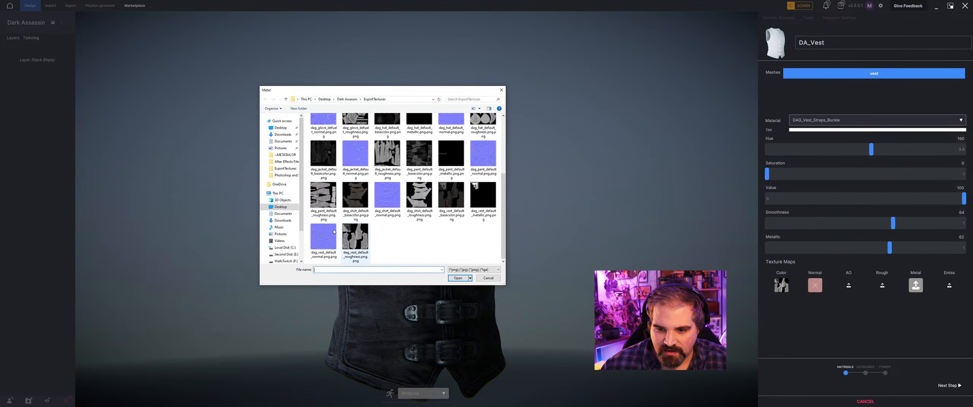
click(483, 195)
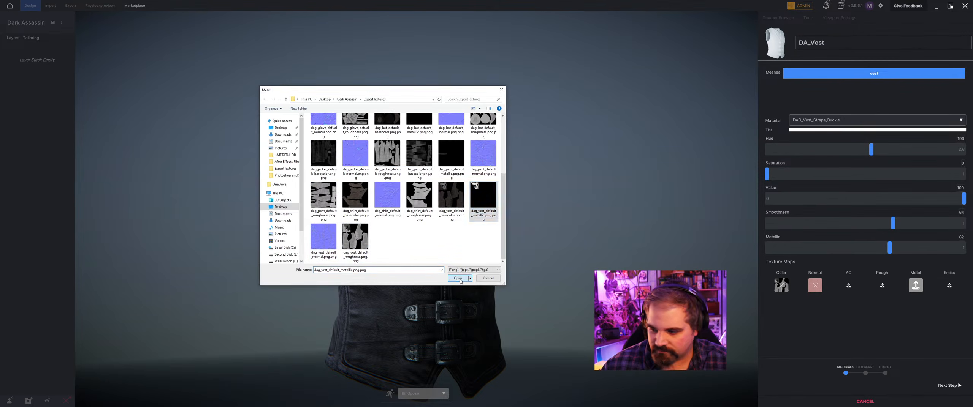
click(458, 279)
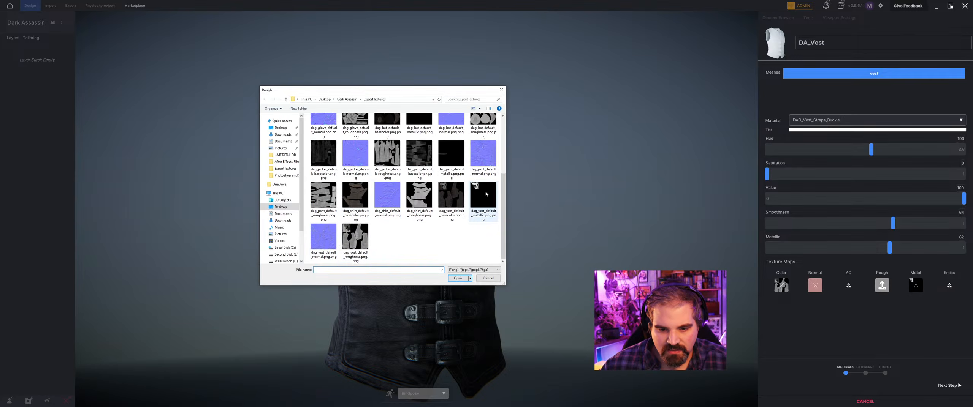
click(355, 237)
click(457, 279)
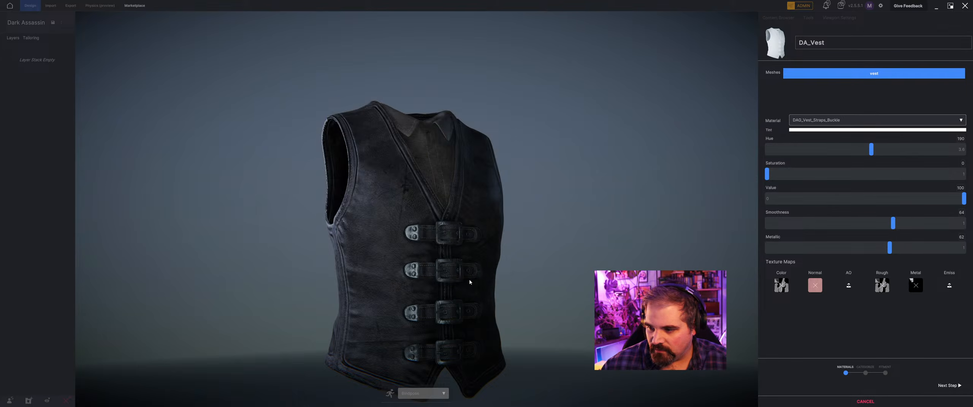
Raise the DAG_Vest_Straps_Buckle material's smoothness to 84 and metallic to 79, and inspect the buckles.
drag(894, 230, 934, 224)
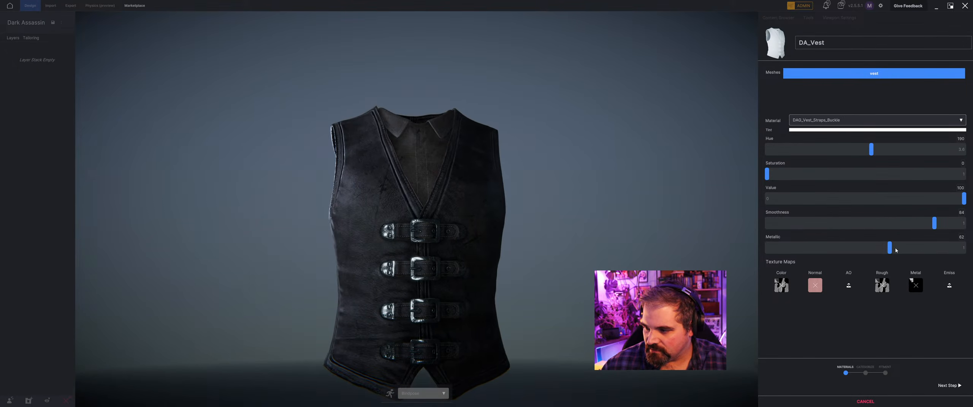
drag(916, 250, 924, 249)
mouse_move(421, 239)
middle_down()
mouse_move(502, 237)
mouse_move(449, 241)
mouse_move(333, 205)
mouse_move(427, 241)
mouse_move(415, 230)
middle_up()
scroll(408, 239, down, 4)
scroll(471, 202, up, 4)
middle_drag(471, 202, 472, 172)
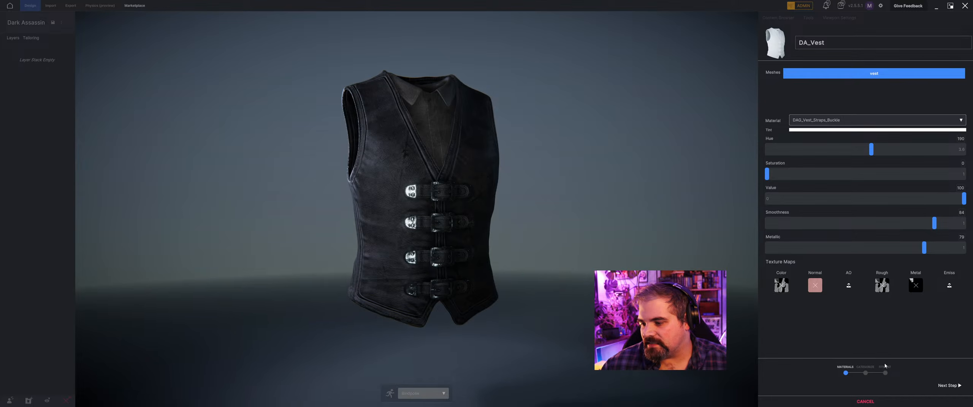
Proceed to the category stage, choose Vests as the cloth category for DA_Vest and enable Keep Source Dimensions.
click(949, 386)
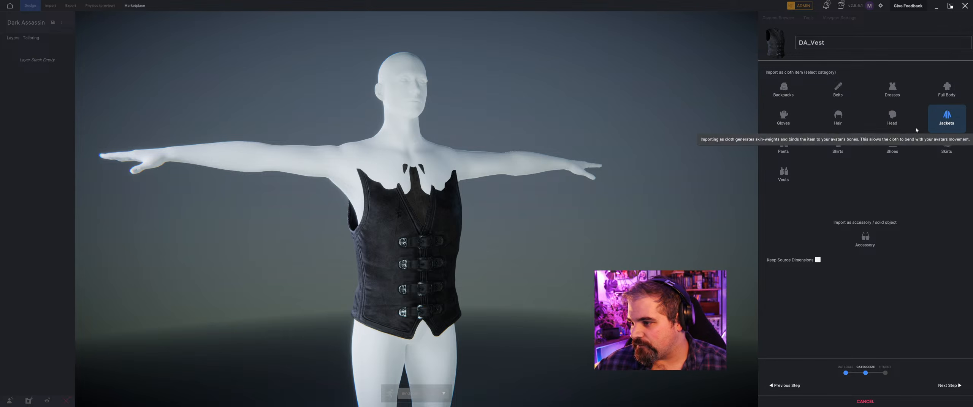
click(775, 178)
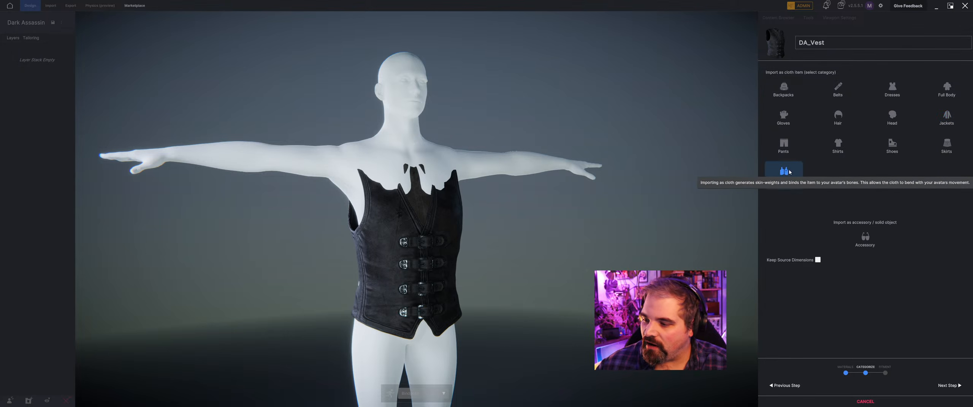
click(817, 261)
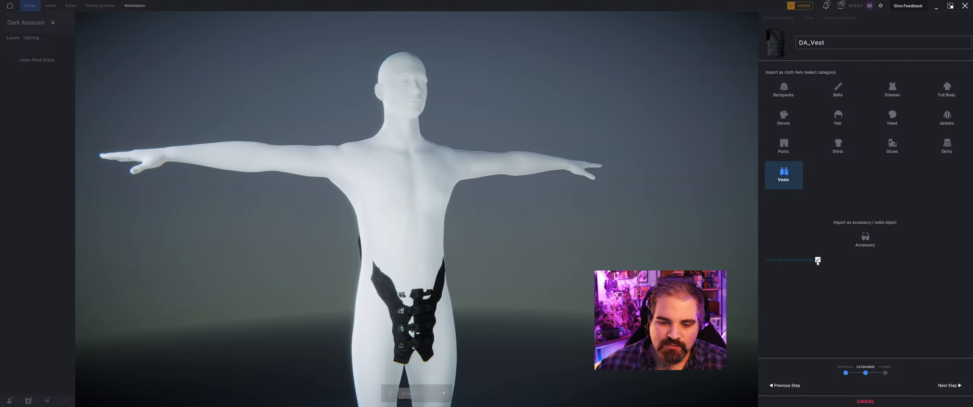
Turn off Keep Source Dimensions for DA_Vest and proceed to the fitment stage.
click(817, 260)
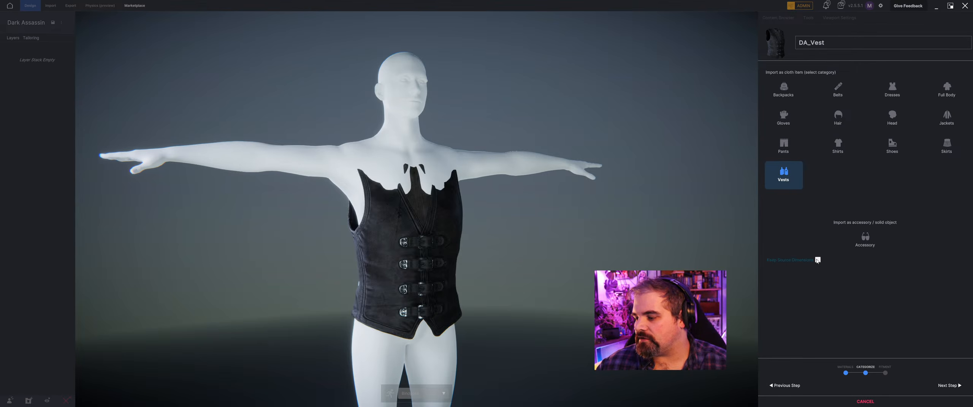
click(952, 386)
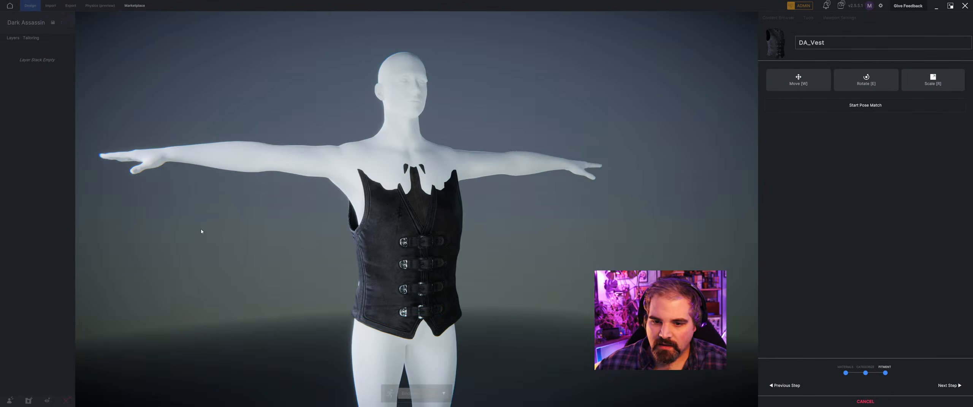
Move the vest vertically until it sits on the mannequin's shoulders and torso, and confirm the placement.
mouse_move(201, 230)
middle_down()
mouse_move(254, 214)
mouse_move(206, 244)
middle_up()
key(w)
drag(408, 223, 408, 202)
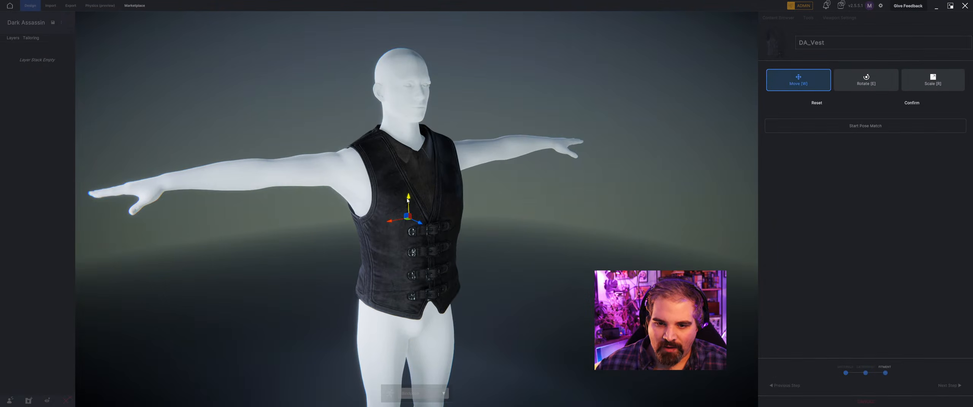
middle_drag(408, 201, 48, 217)
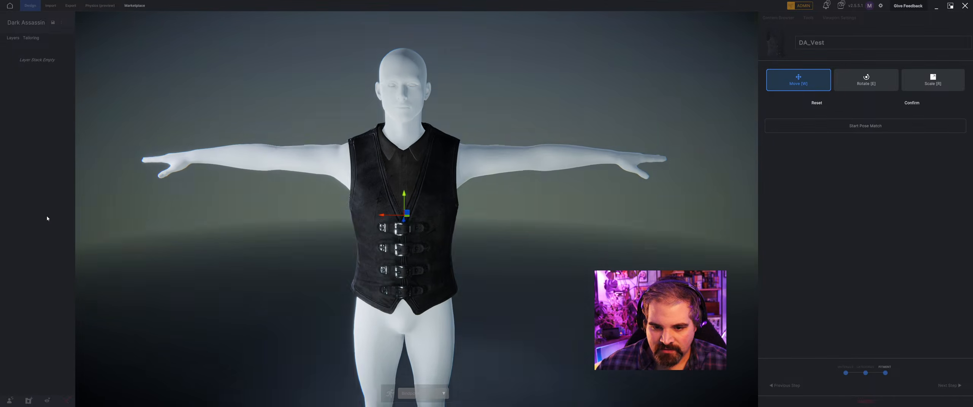
drag(403, 193, 404, 197)
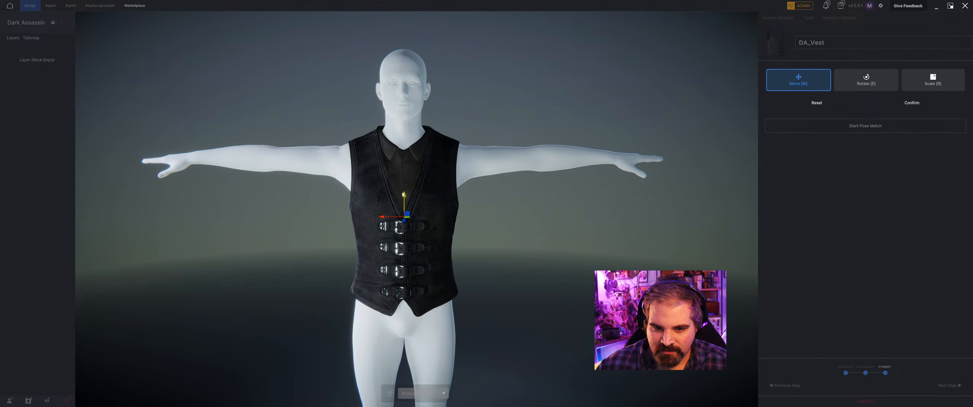
middle_drag(407, 198, 503, 213)
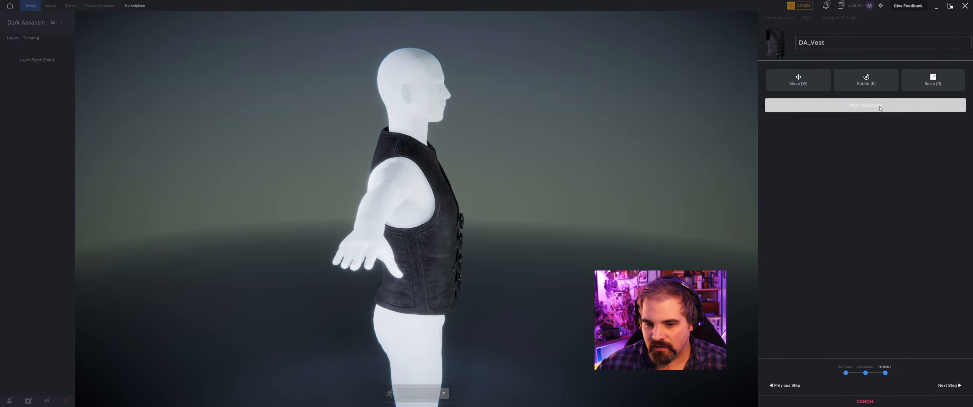
click(912, 103)
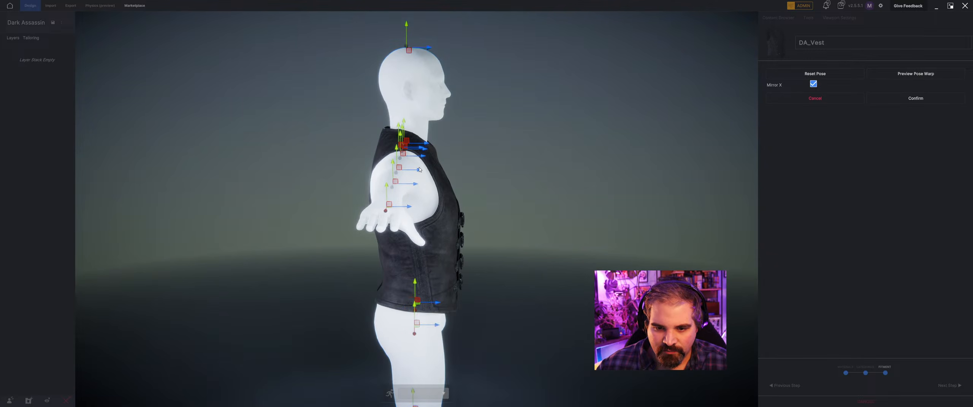
Pose-match the mannequin to the vest with Mirror X on, nudging the arm joints forward and the hip joints outward, and confirm the pose.
drag(419, 169, 422, 170)
middle_drag(421, 171, 502, 124)
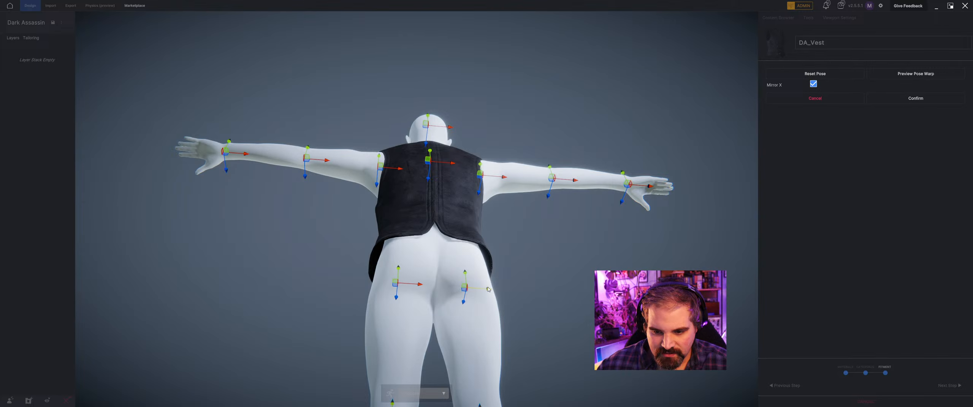
drag(488, 290, 495, 290)
middle_drag(495, 291, 534, 230)
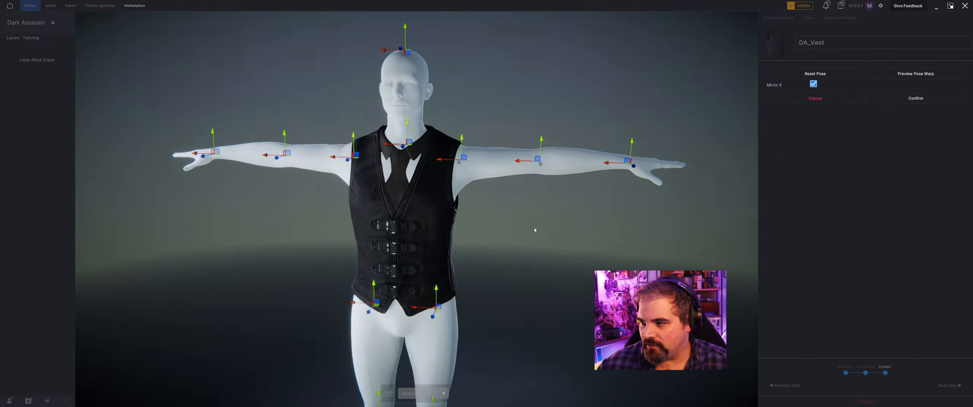
click(914, 99)
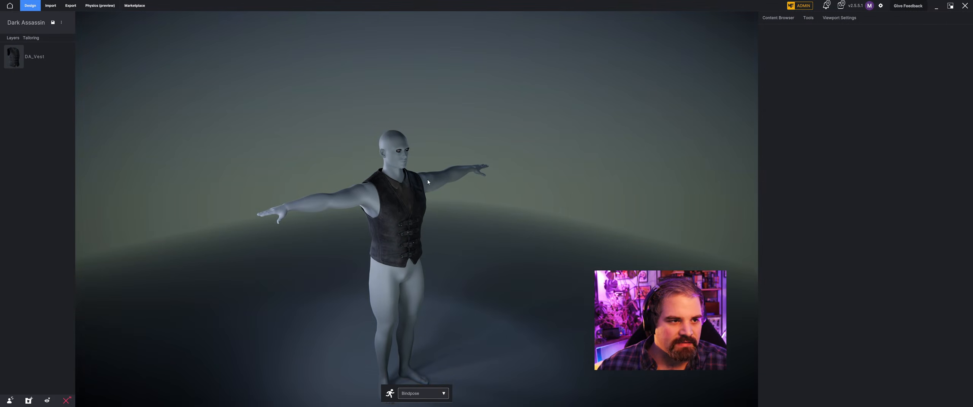
Import DA_Pants.fbx from the Dark Assassin folder as a cloth item.
click(50, 5)
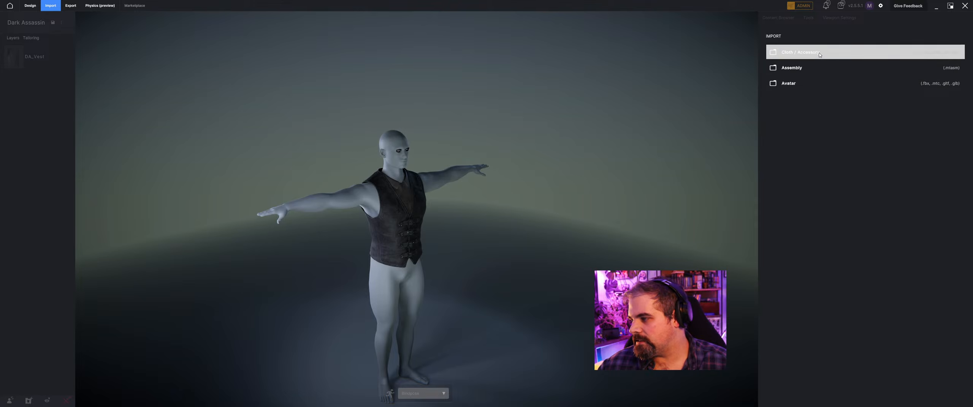
click(820, 53)
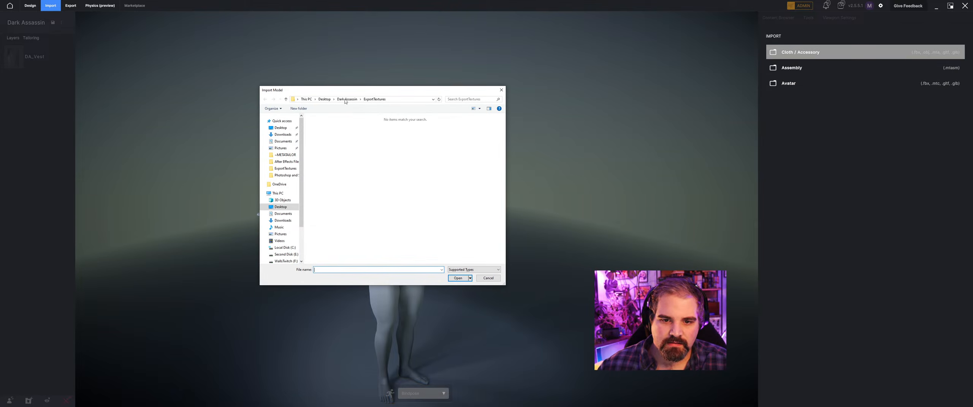
click(343, 98)
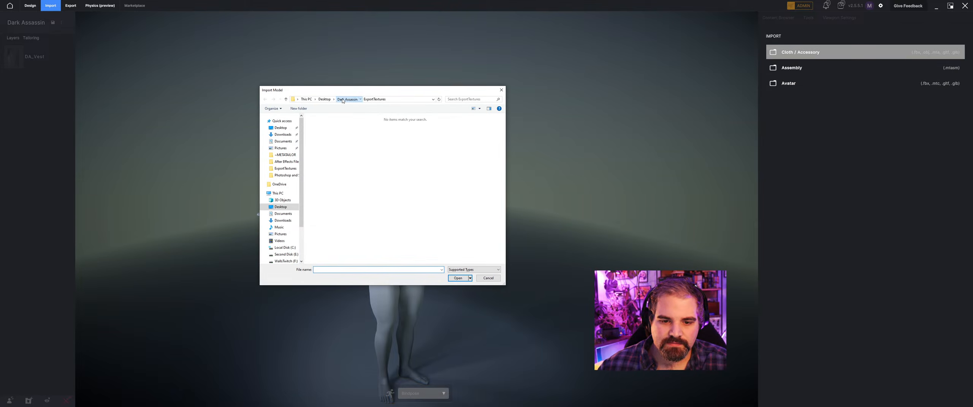
click(384, 173)
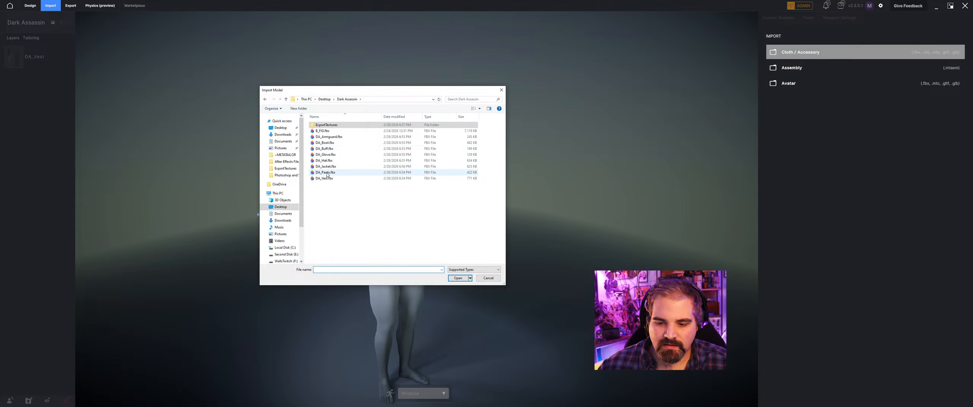
click(454, 278)
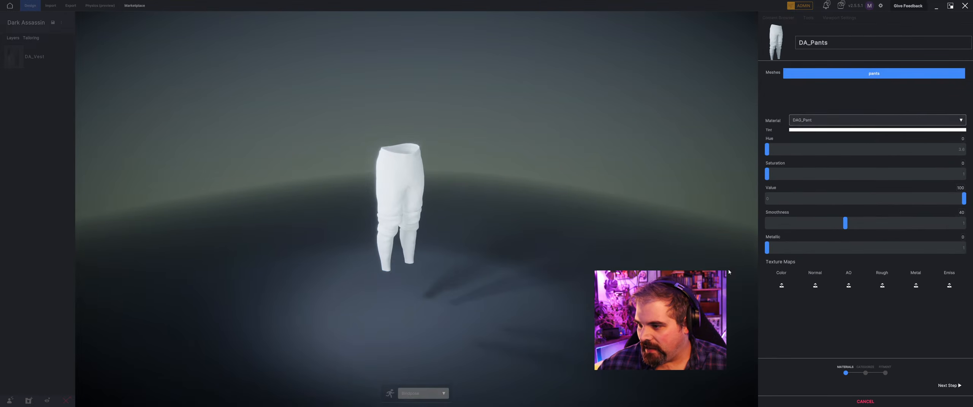
Assign dag_pant_default_basecolor.png.png as the color map and dag_pant_default_normal.png.png as the normal map of the DAG_Pant material.
click(810, 119)
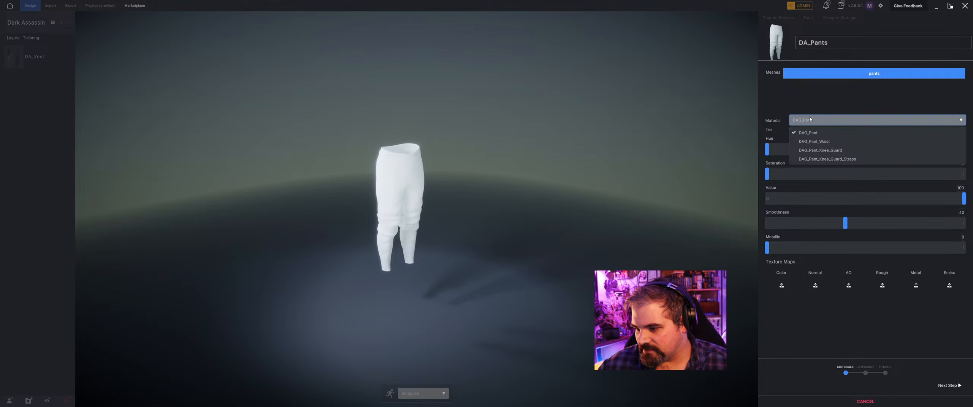
click(811, 119)
click(781, 285)
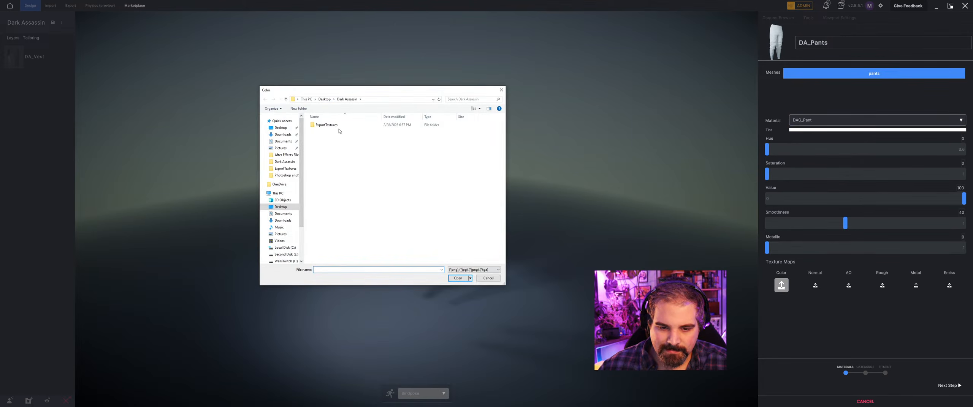
double_click(326, 125)
scroll(376, 142, down, 3)
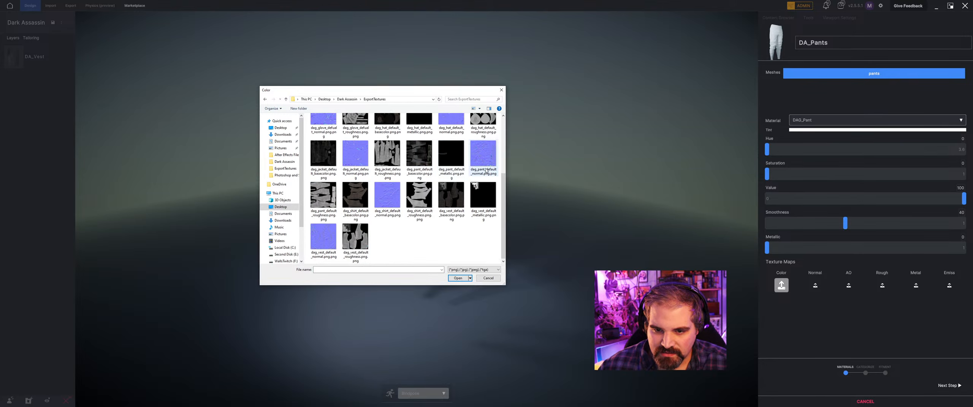
click(419, 155)
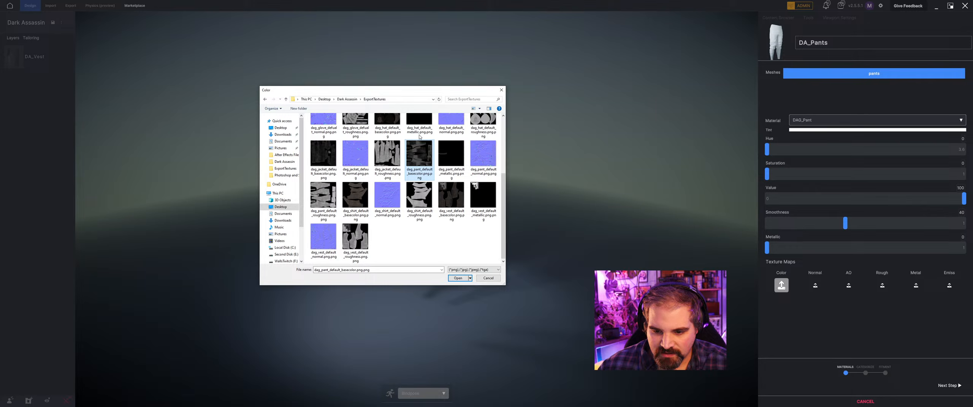
click(457, 279)
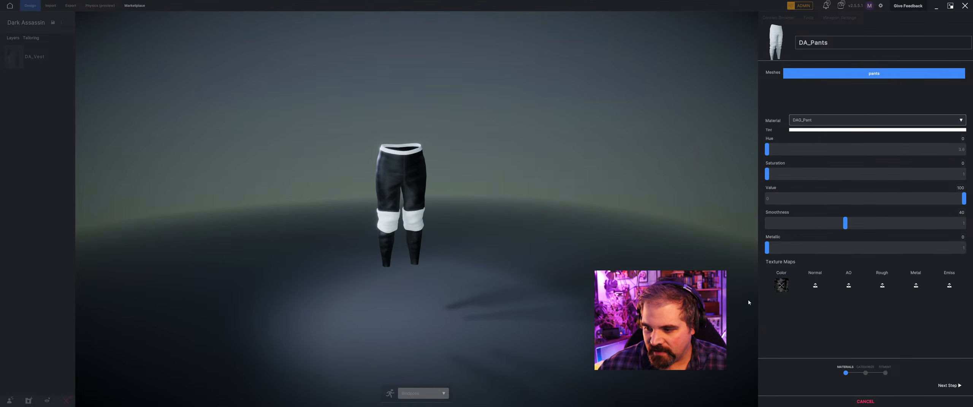
click(815, 286)
scroll(390, 221, down, 2)
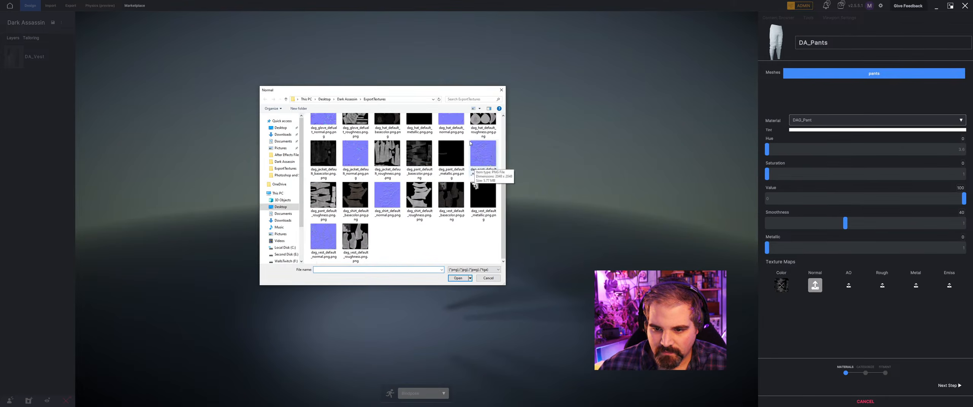
click(486, 163)
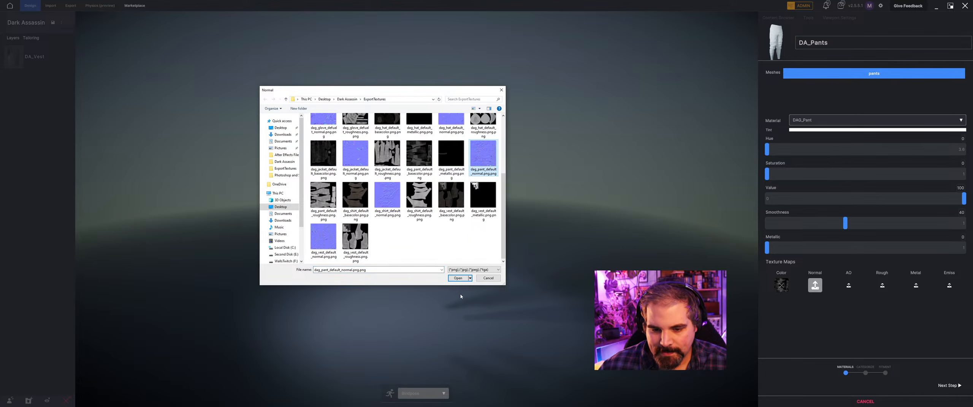
click(457, 278)
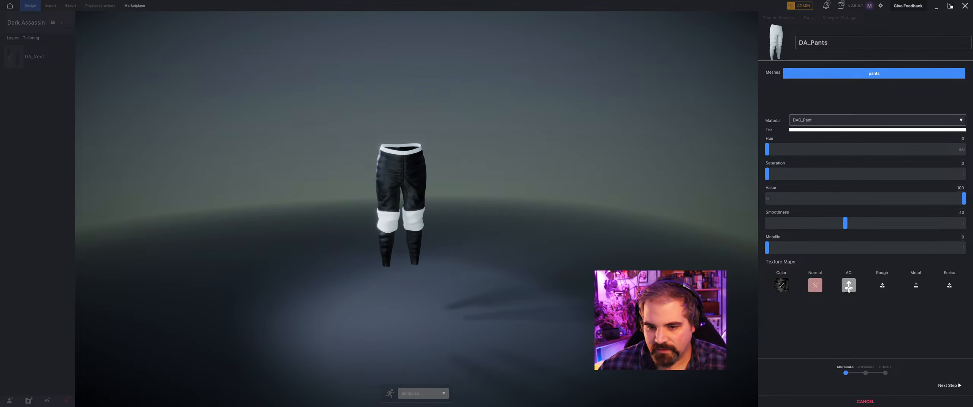
Assign dag_pant_default_roughness.png.png as the roughness map and dag_pant_default_metallic.png.png as the metal map of the DAG_Pant material.
click(848, 286)
click(489, 279)
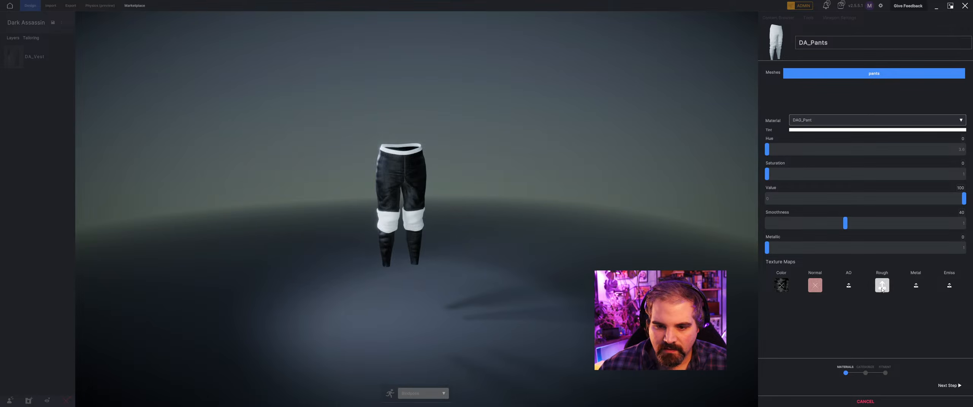
click(882, 286)
scroll(457, 130, down, 1)
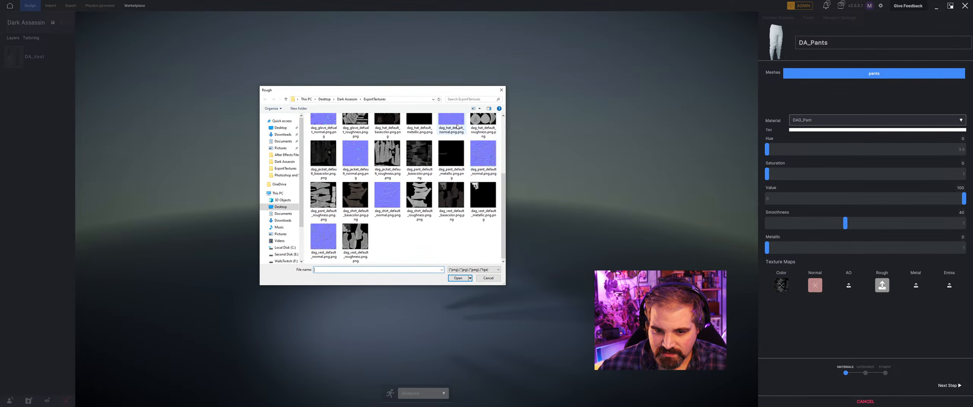
click(323, 195)
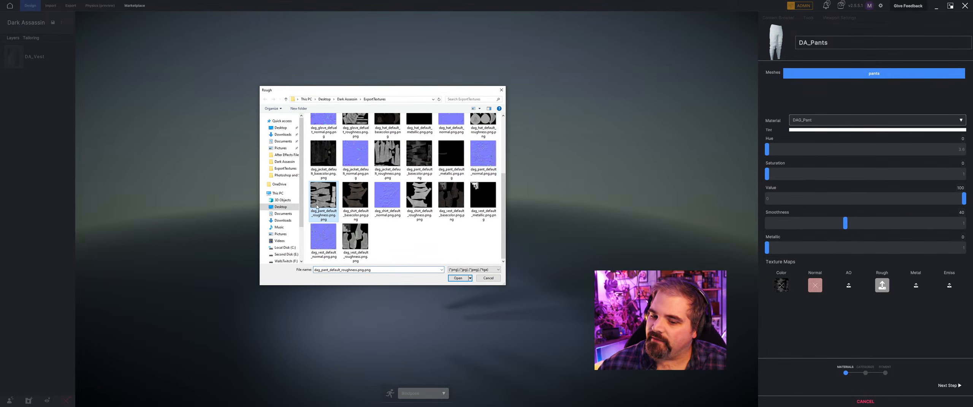
click(458, 279)
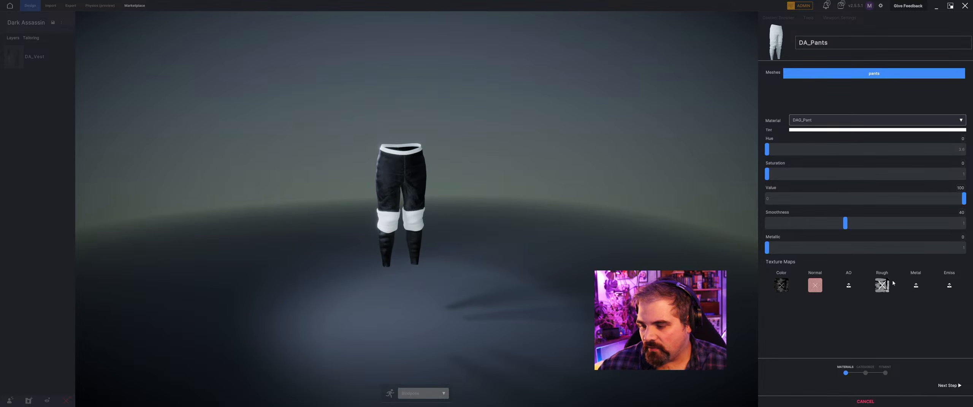
scroll(329, 162, down, 2)
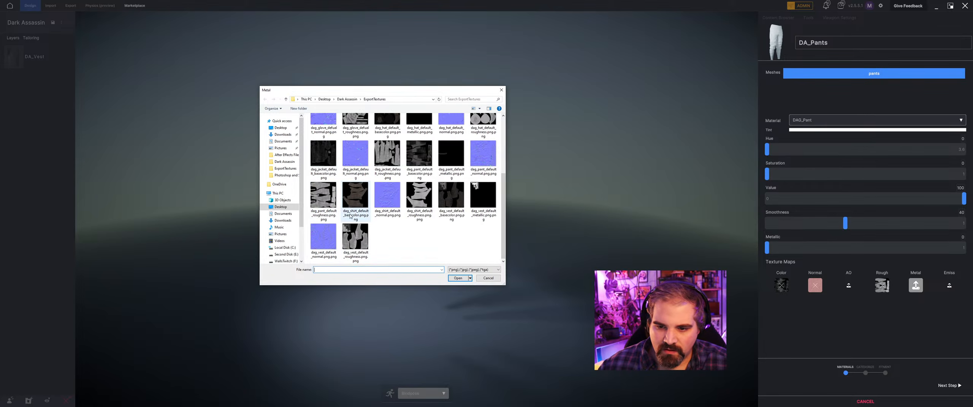
click(462, 165)
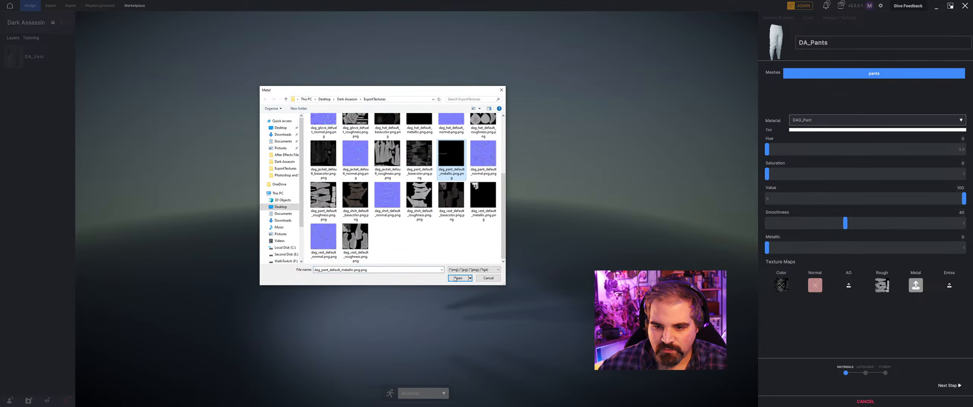
click(460, 281)
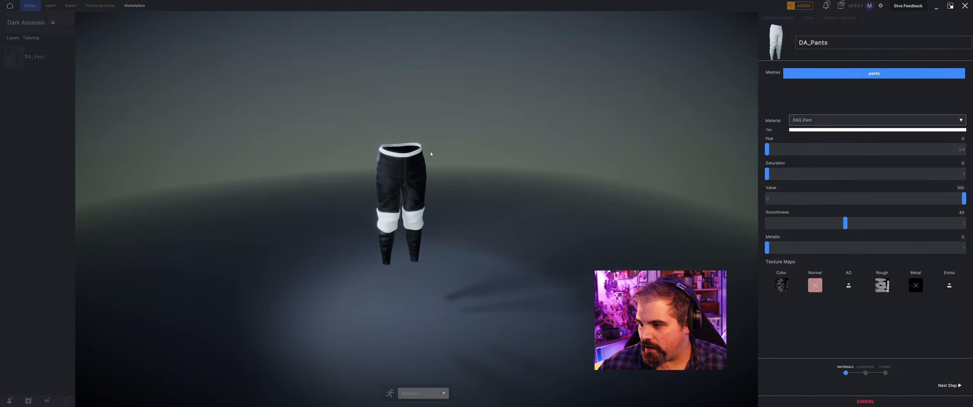
Assign dag_pant_default_basecolor.png.png as the color map of the DAG_Pant_Waist material.
click(810, 124)
click(824, 143)
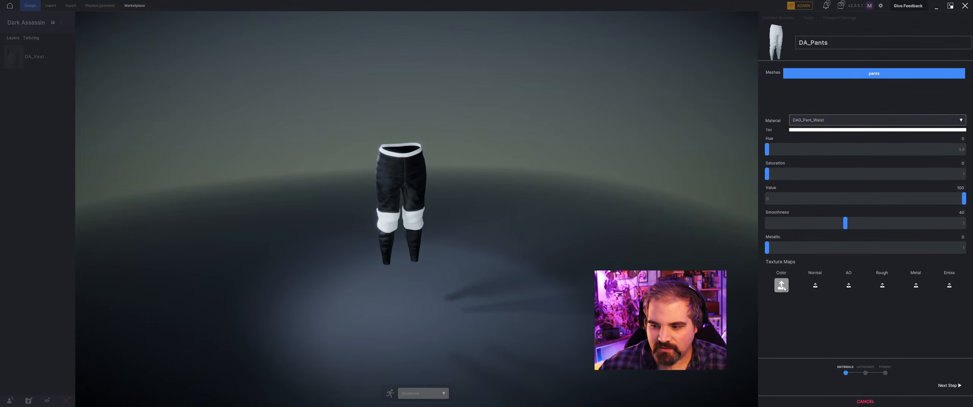
scroll(393, 243, down, 3)
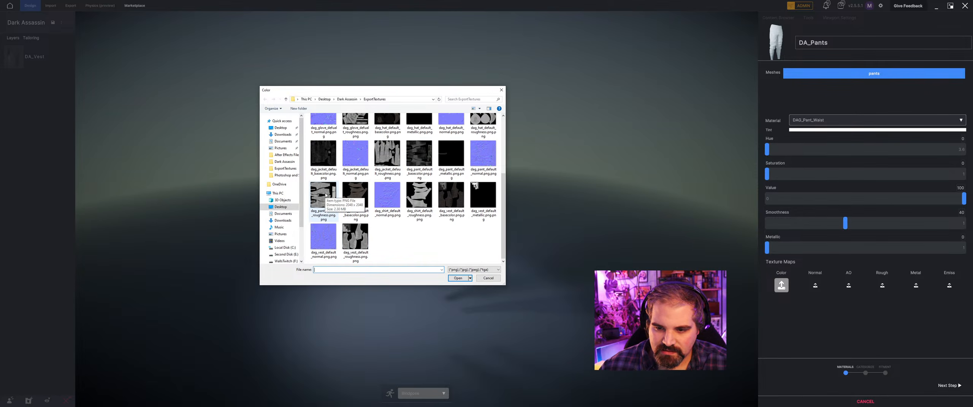
click(420, 157)
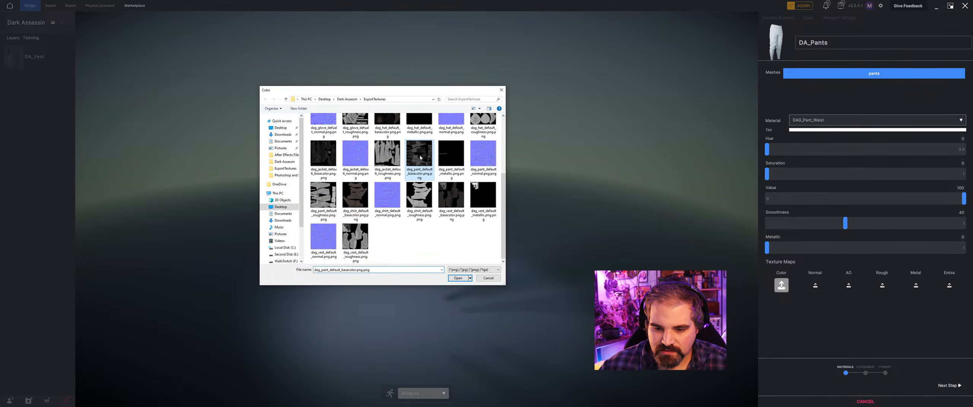
click(454, 280)
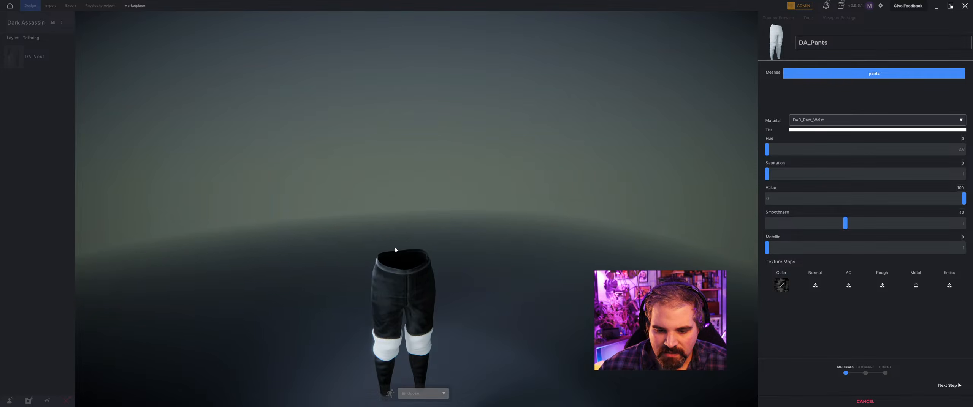
right_drag(358, 298, 359, 286)
middle_drag(360, 286, 352, 255)
right_drag(352, 255, 395, 230)
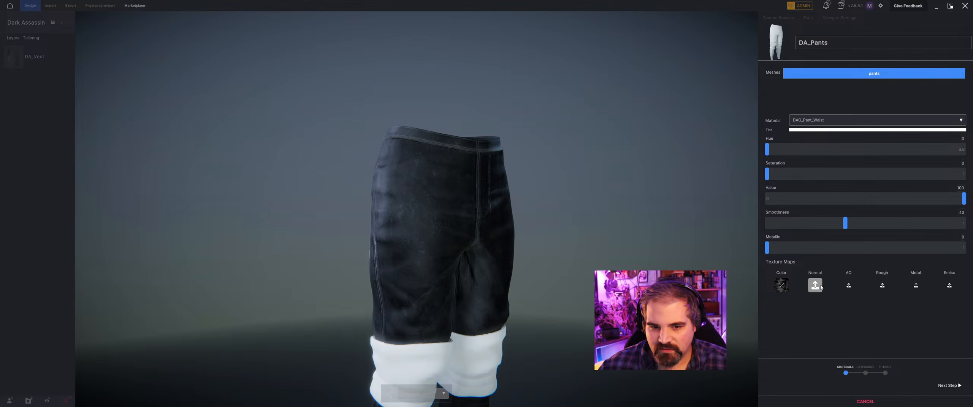
Assign dag_pant_default_normal.png.png as the normal map of the DAG_Pant_Waist material.
click(820, 287)
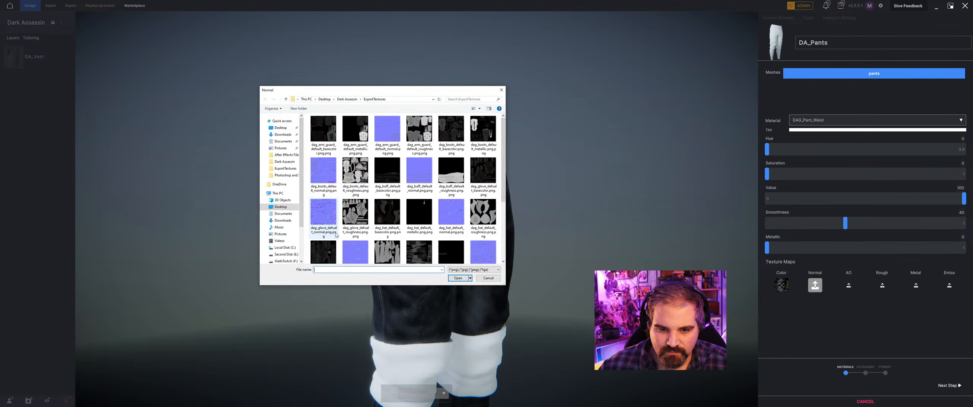
scroll(336, 235, down, 3)
click(483, 163)
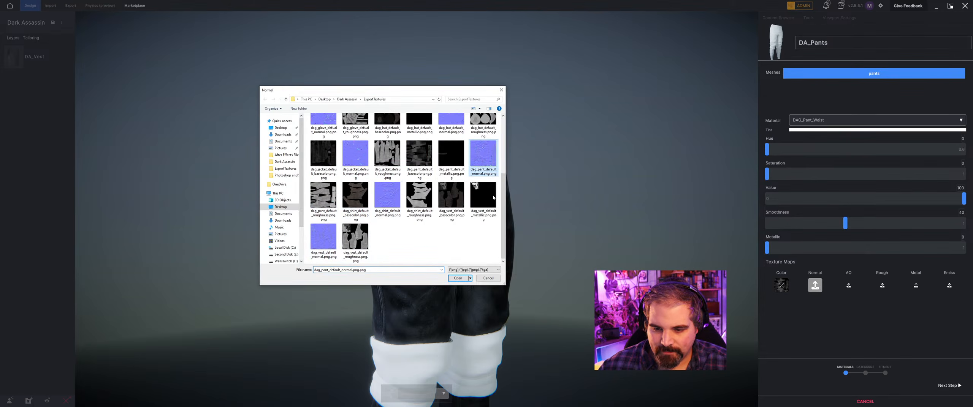
click(458, 278)
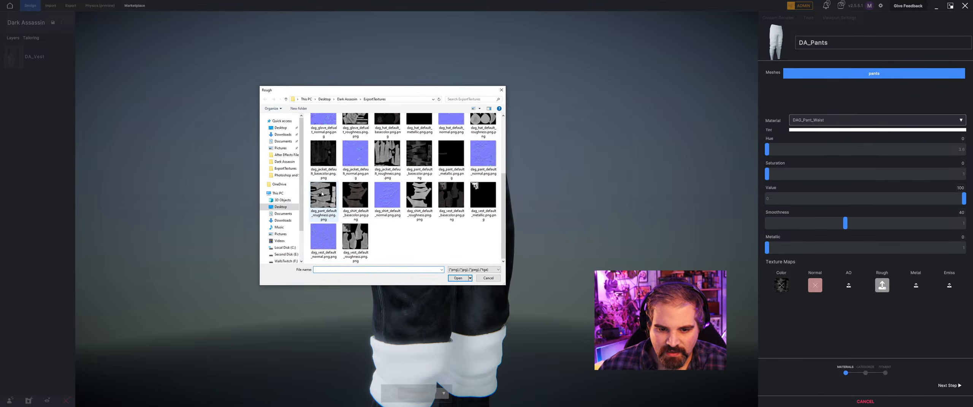
Assign dag_pant_default_roughness.png.png as the roughness map and dag_pant_default_metallic.png.png as the metal map of the DAG_Pant_Waist material.
click(329, 192)
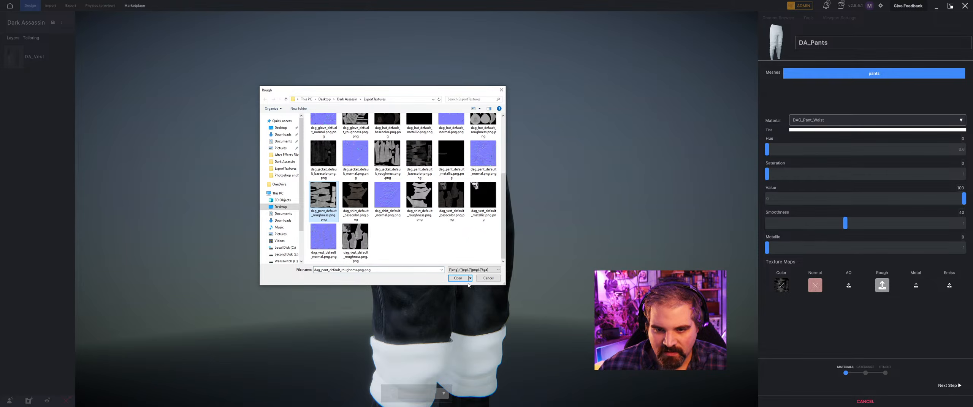
click(460, 278)
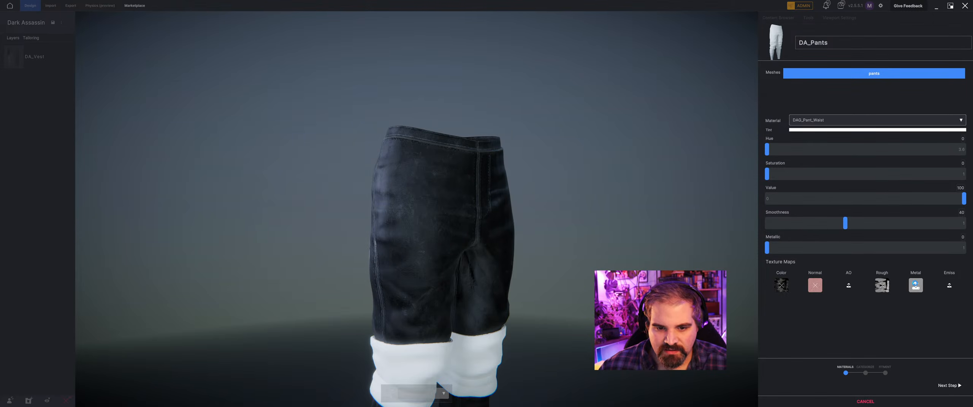
scroll(440, 178, down, 2)
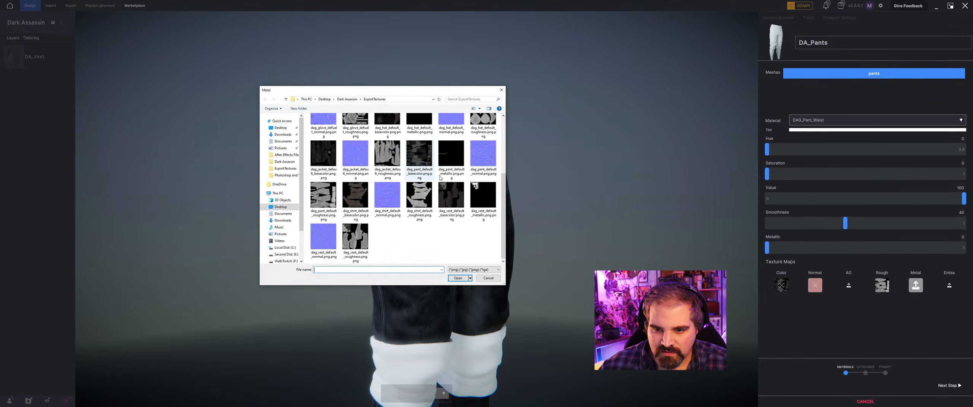
click(440, 175)
click(456, 278)
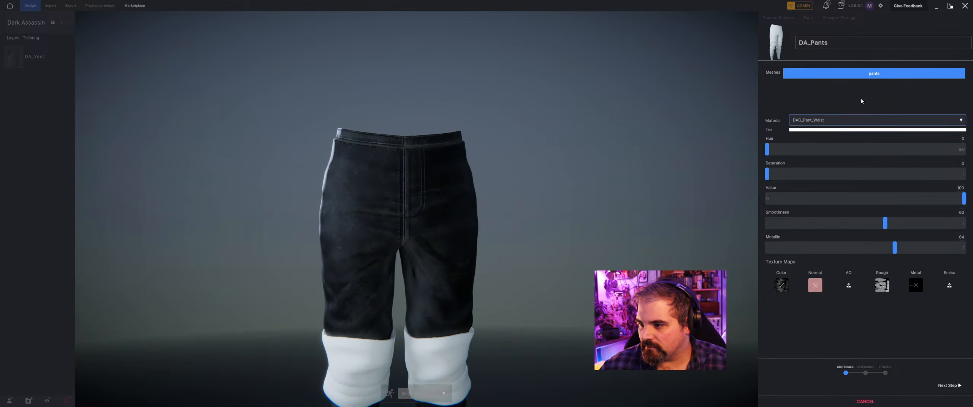
Set the DAG_Pant material's smoothness to 55 and its metallic value to 70.
click(838, 120)
click(839, 133)
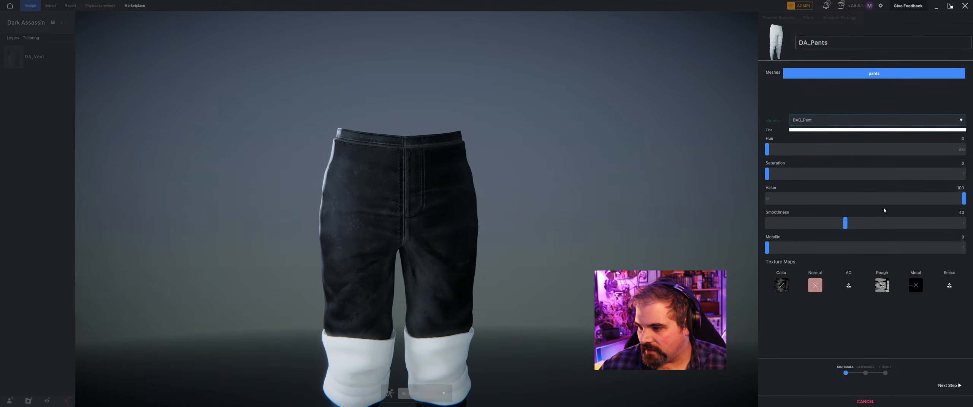
drag(852, 224, 912, 223)
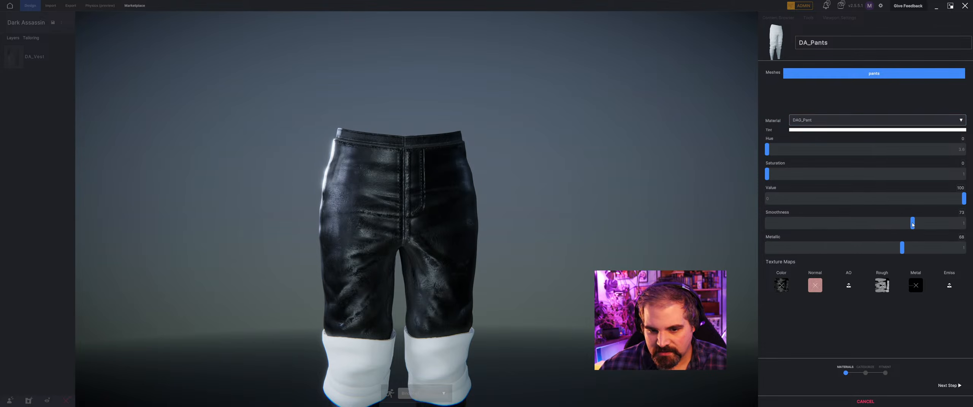
drag(912, 223, 875, 226)
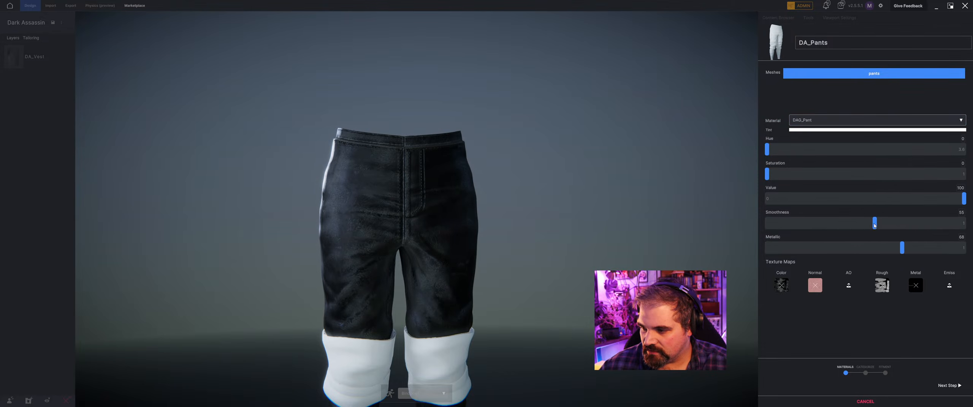
click(905, 246)
drag(494, 243, 324, 227)
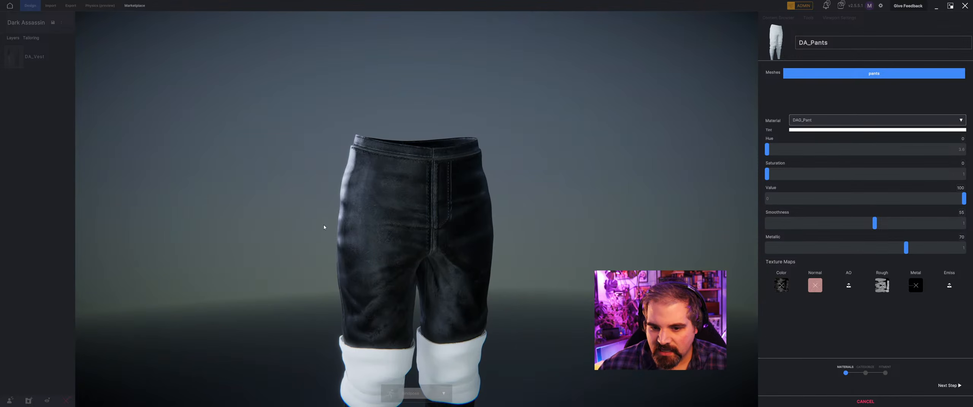
Assign dag_pant_default_basecolor.png.png as the color map and dag_pant_default_normal.png.png as the normal map of the DAG_Pant_Knee_Guard material.
click(819, 120)
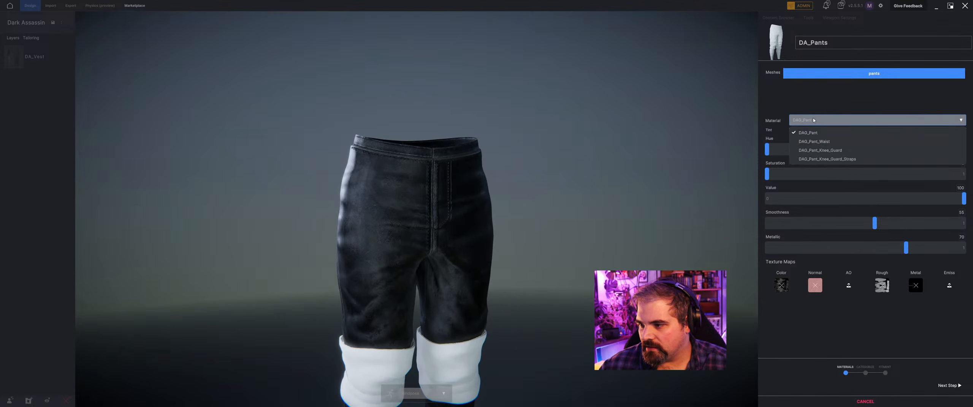
click(809, 156)
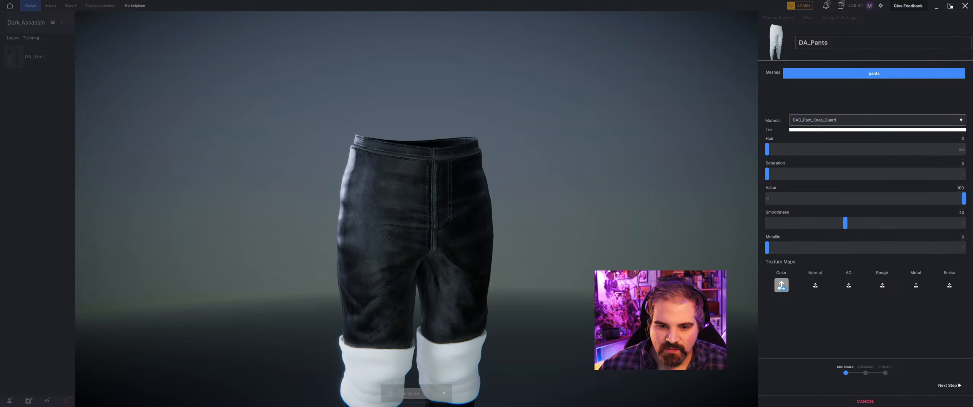
click(781, 285)
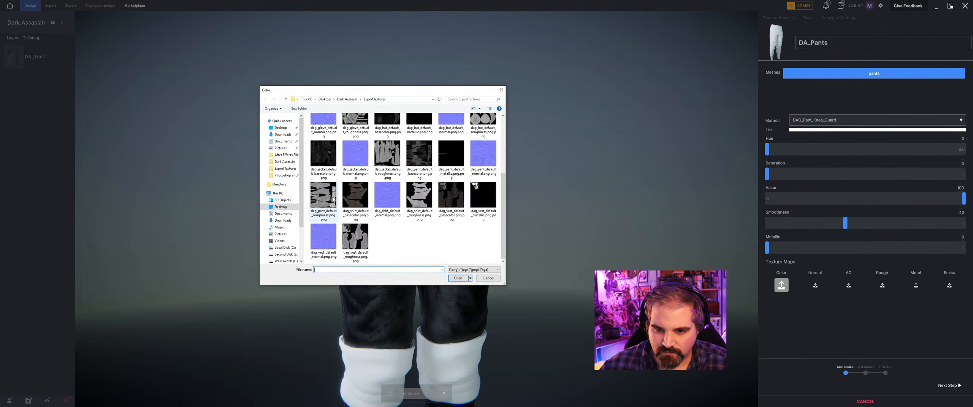
click(412, 151)
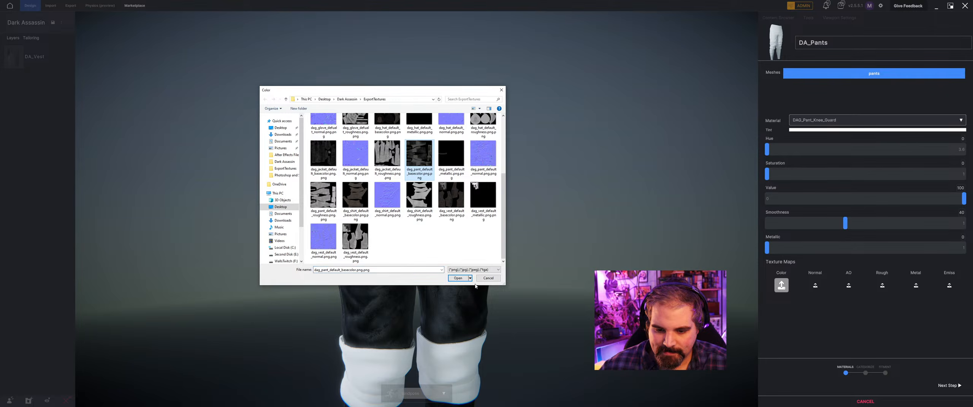
click(459, 279)
middle_drag(450, 278, 445, 224)
drag(444, 223, 485, 244)
click(815, 285)
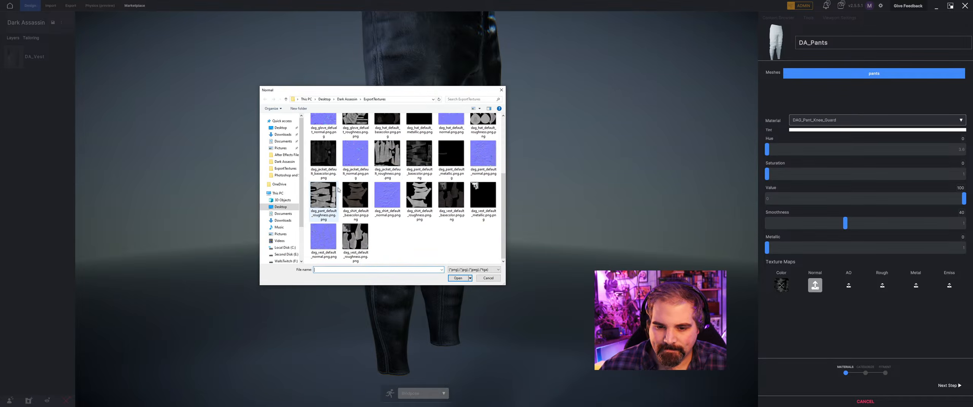
click(483, 154)
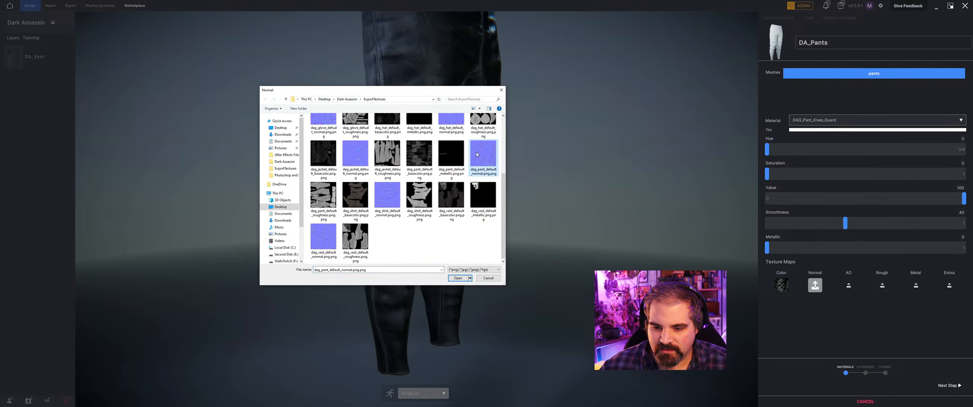
click(457, 279)
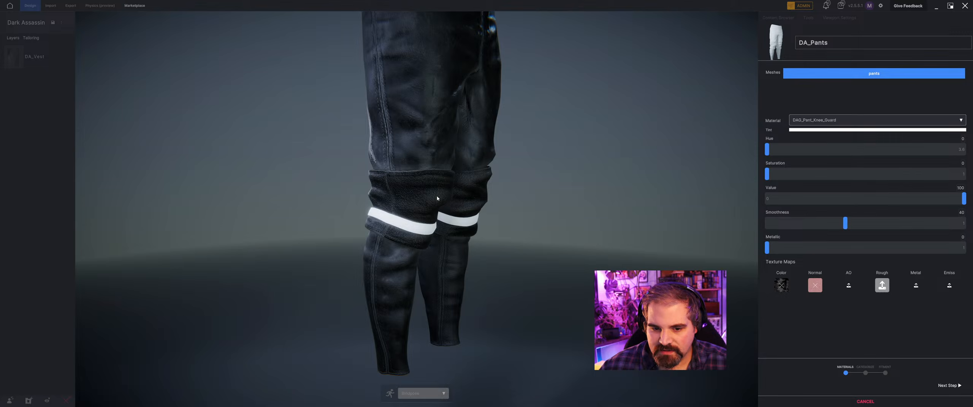
Assign dag_pant_default_roughness.png.png as the roughness map and dag_pant_default_metallic.png.png as the metal map of the DAG_Pant_Knee_Guard material.
click(324, 194)
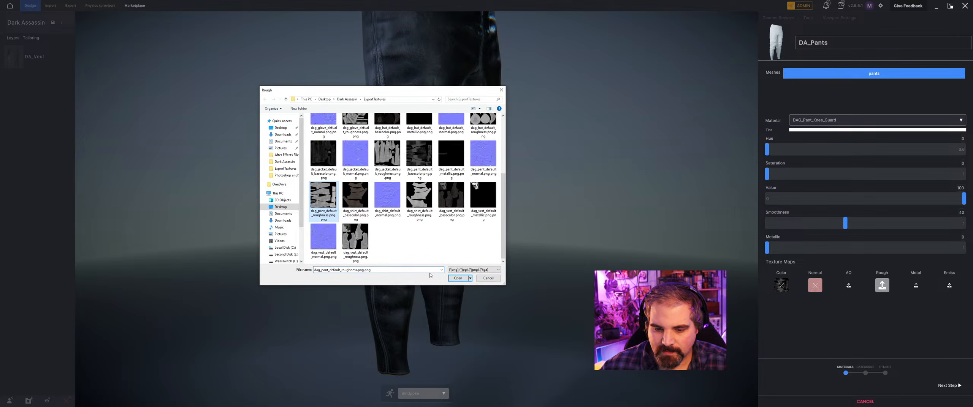
click(456, 278)
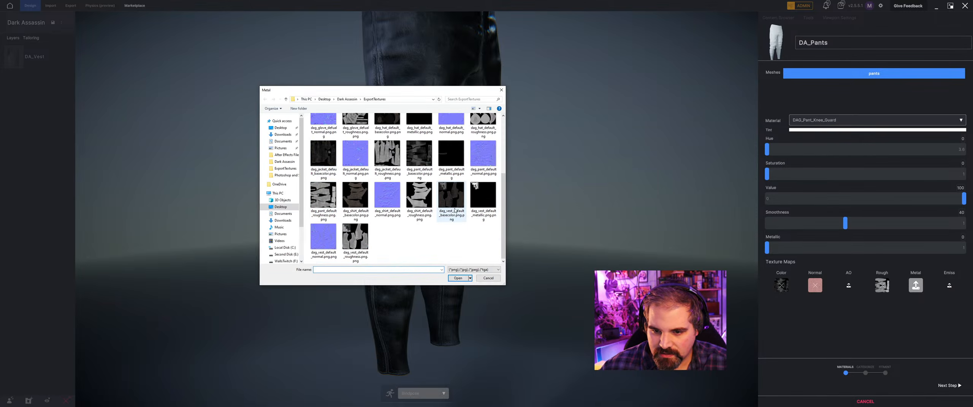
click(451, 156)
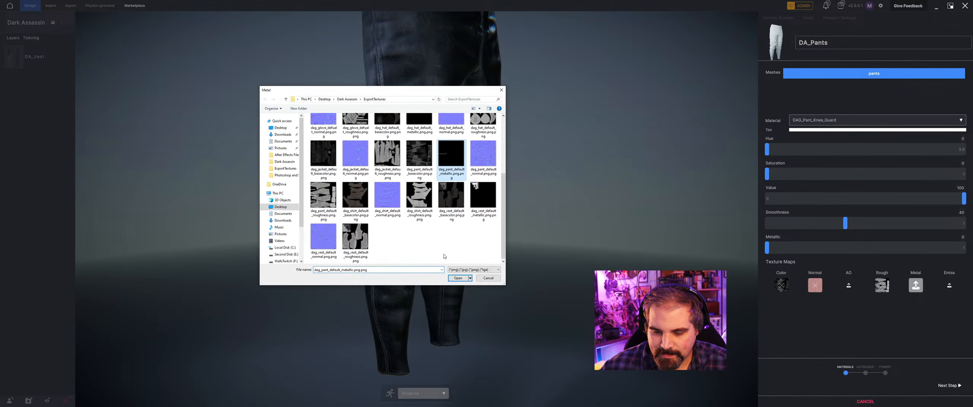
click(459, 279)
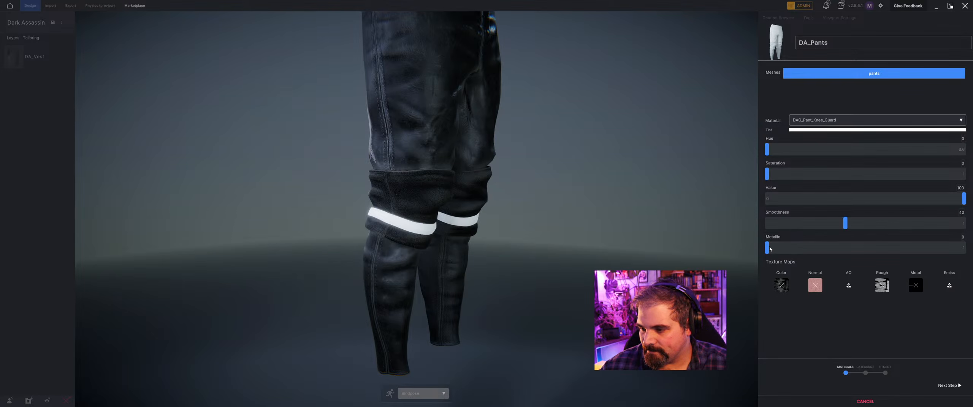
Set the DAG_Pant_Knee_Guard material's metallic value to 60 and its smoothness to 61.
drag(767, 249, 888, 235)
drag(352, 63, 365, 106)
Assign dag_pant_default_basecolor.png.png as the color map and dag_pant_default_normal.png.png as the normal map of the DAG_Pant_Knee_Guard_Straps material.
click(841, 121)
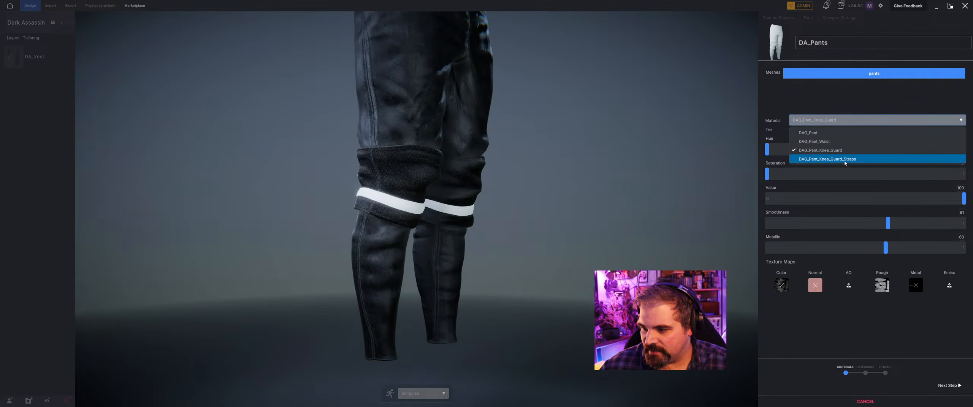
click(828, 159)
click(781, 286)
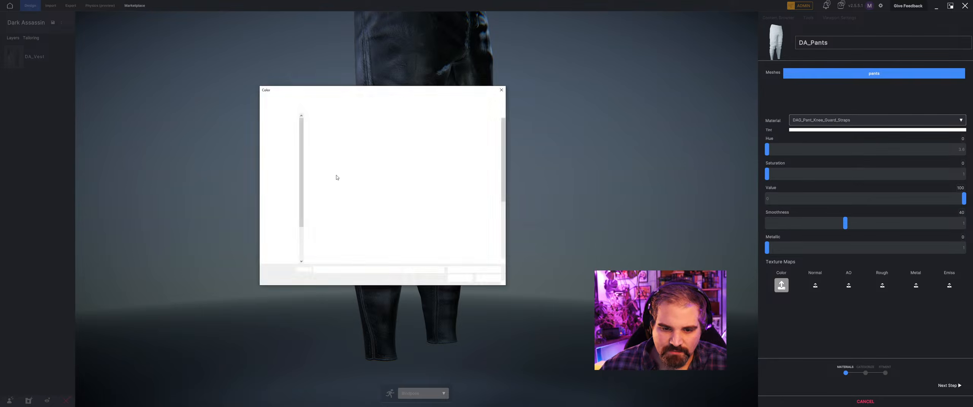
click(432, 153)
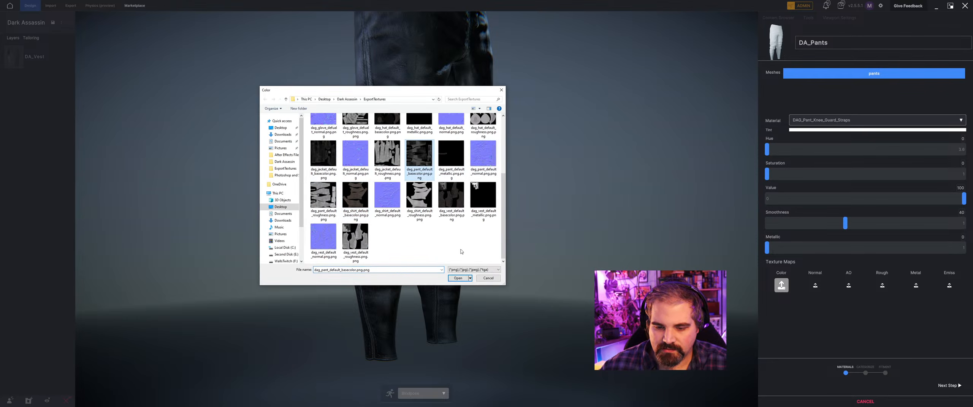
click(457, 279)
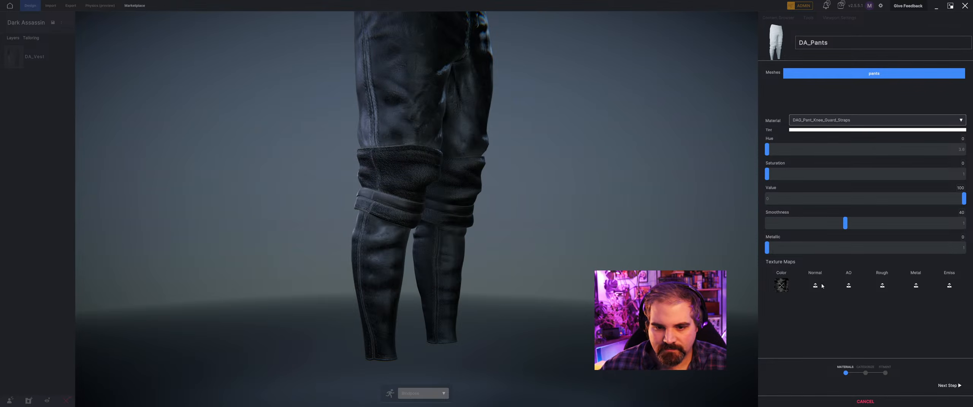
scroll(335, 207, down, 3)
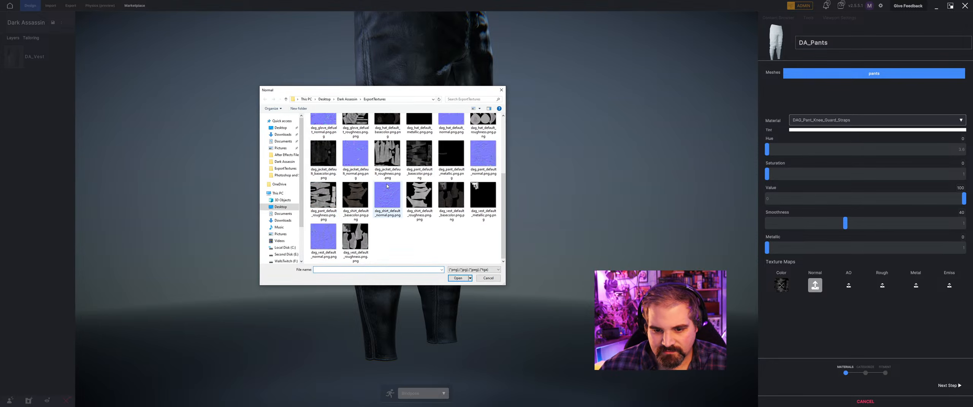
click(493, 158)
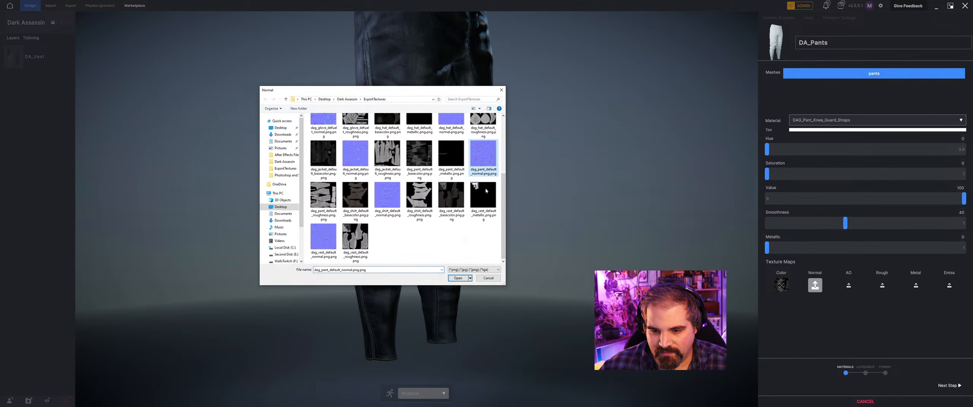
click(461, 280)
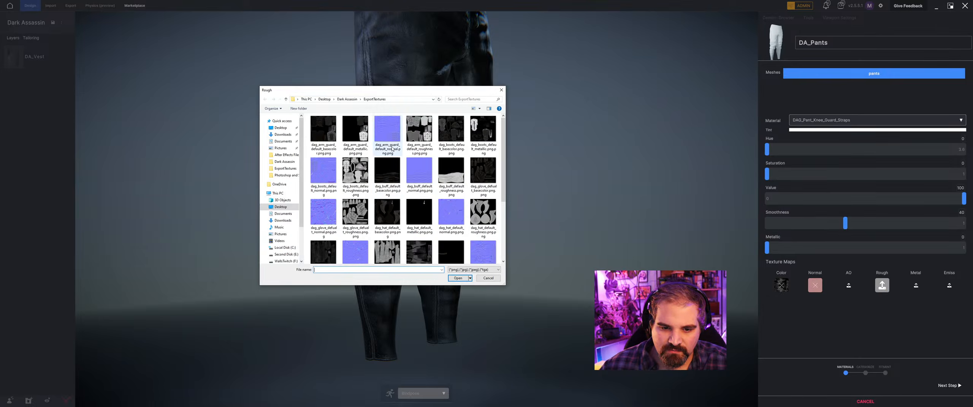
Assign dag_pant_default_roughness.png.png as the roughness map and dag_pant_default_metallic.png.png as the metal map of the DAG_Pant_Knee_Guard_Straps material.
scroll(356, 201, down, 3)
click(330, 201)
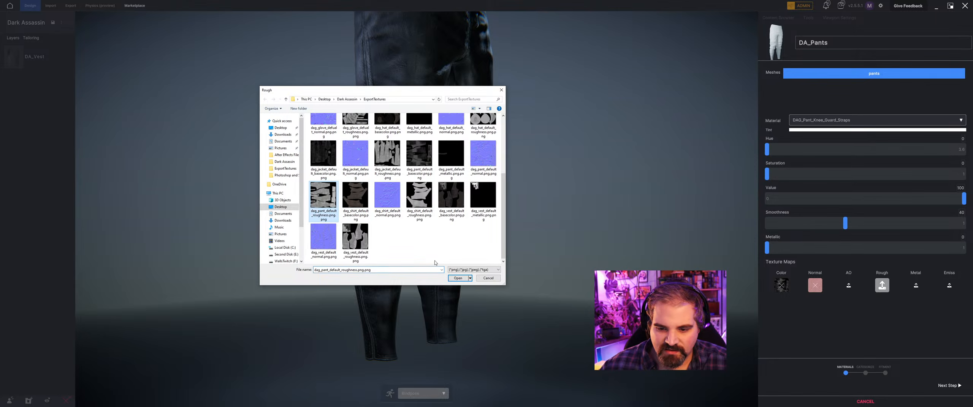
click(458, 279)
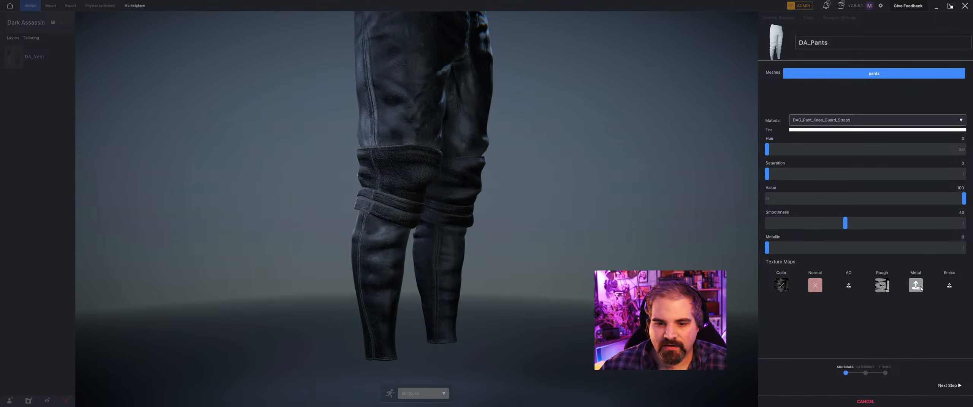
scroll(368, 191, down, 3)
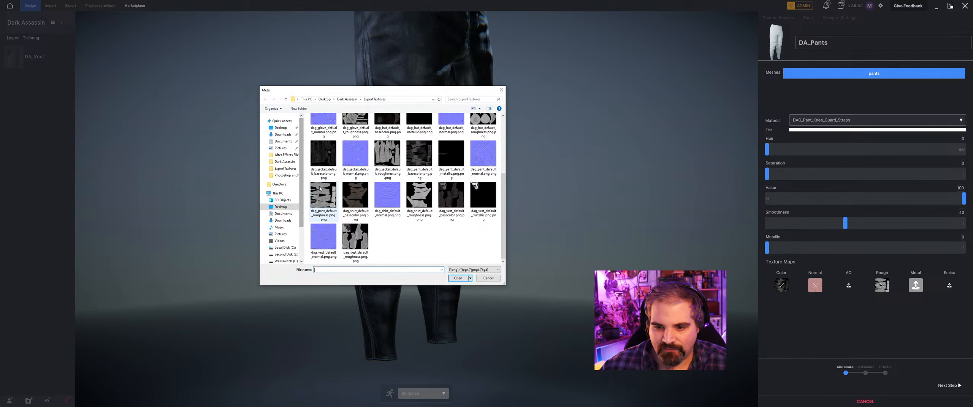
click(451, 154)
click(458, 278)
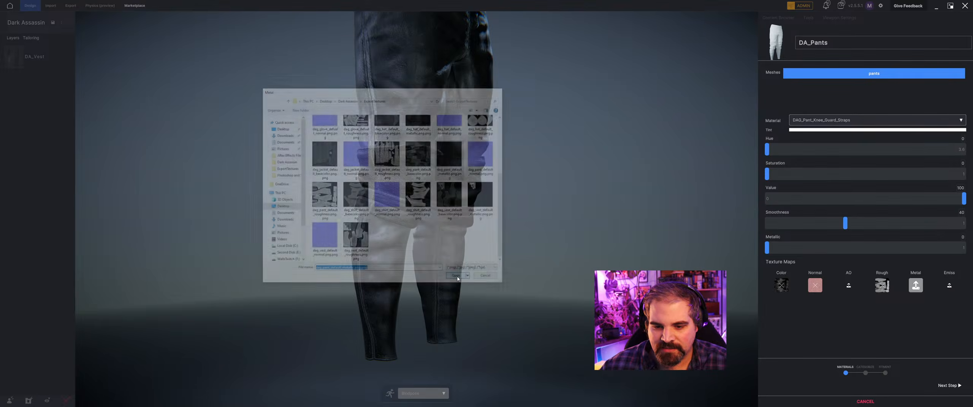
Check the fully textured DA_Pants and proceed from the materials stage to the category stage of the import.
scroll(480, 257, down, 5)
middle_drag(552, 245, 554, 213)
right_drag(563, 224, 593, 228)
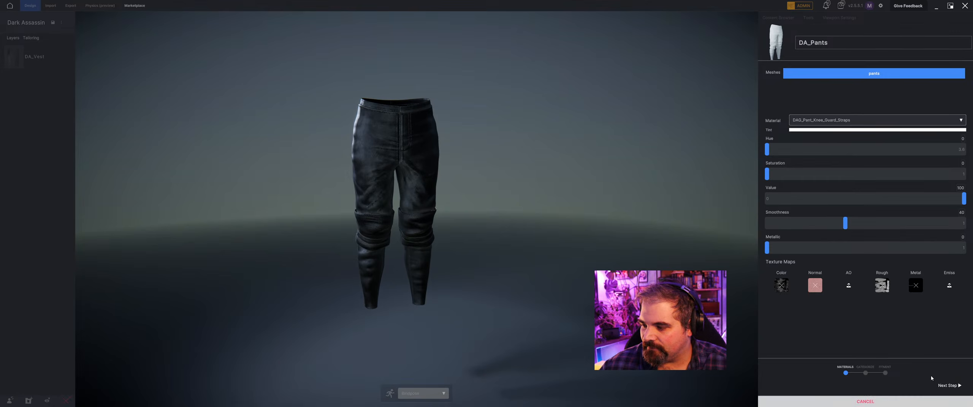
click(952, 384)
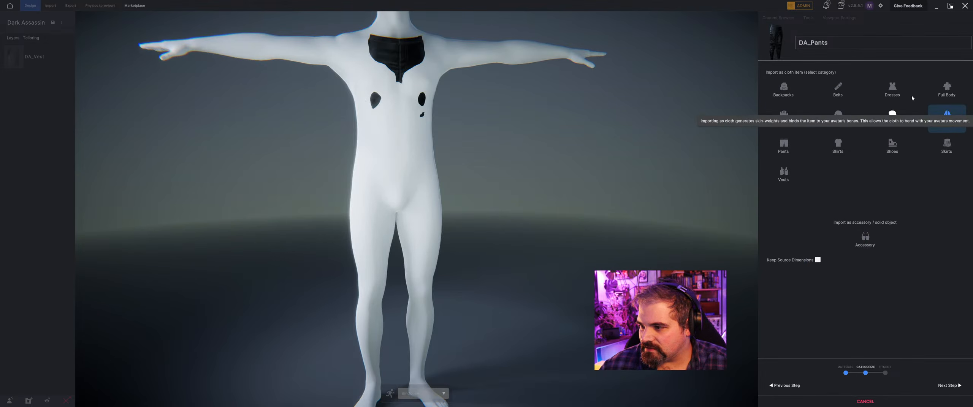
Categorize DA_Pants as Pants, keep the source dimensions, and proceed to the fitment stage.
click(783, 145)
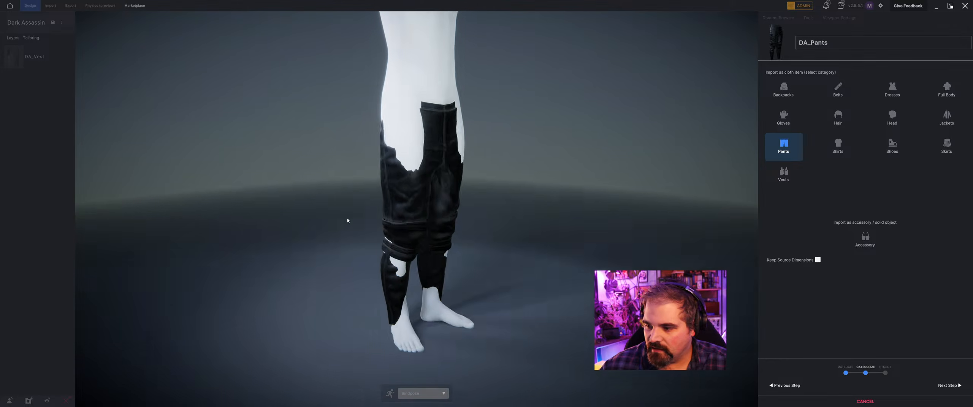
click(818, 261)
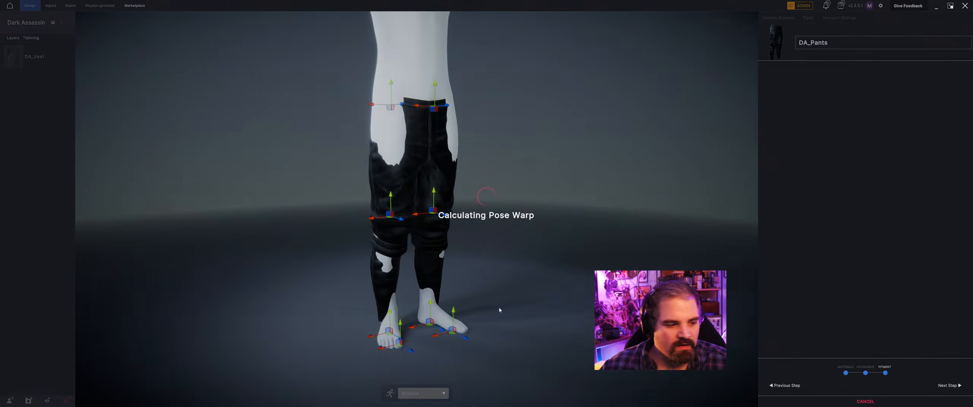
Raise the pants to the mannequin's waist, scale them to the legs, and reposition them.
key(w)
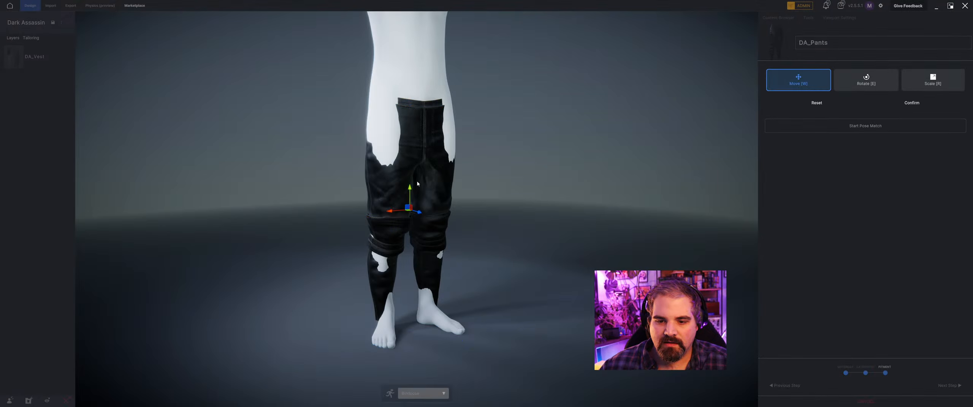
drag(410, 189, 411, 153)
middle_drag(403, 172, 383, 173)
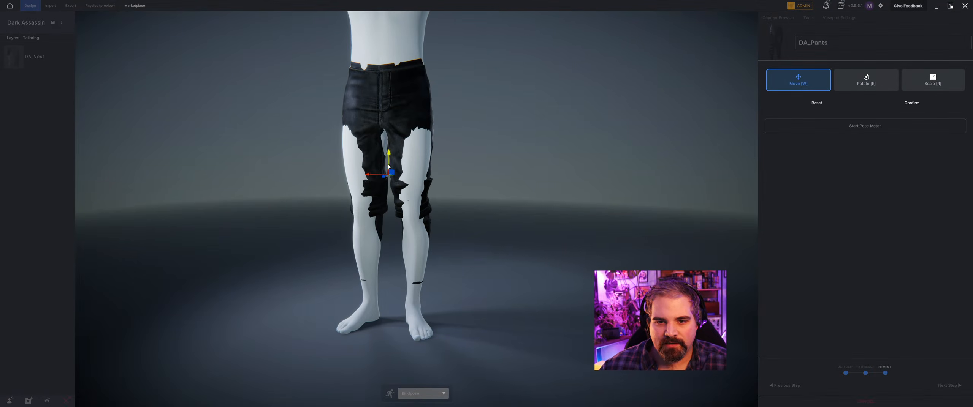
key(r)
drag(389, 177, 390, 200)
key(w)
middle_drag(390, 200, 417, 189)
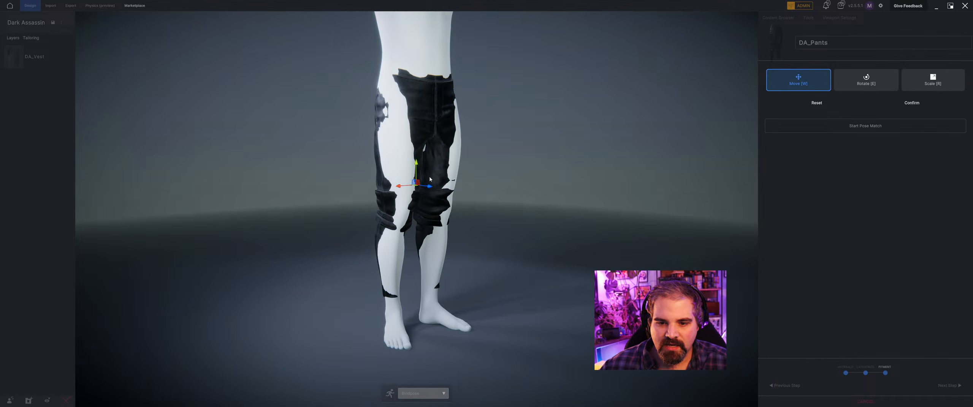
Fine-tune the pants' scale, align them front to back with the legs, and confirm the transform.
key(r)
drag(417, 189, 424, 183)
middle_drag(423, 183, 462, 185)
key(w)
drag(462, 184, 461, 183)
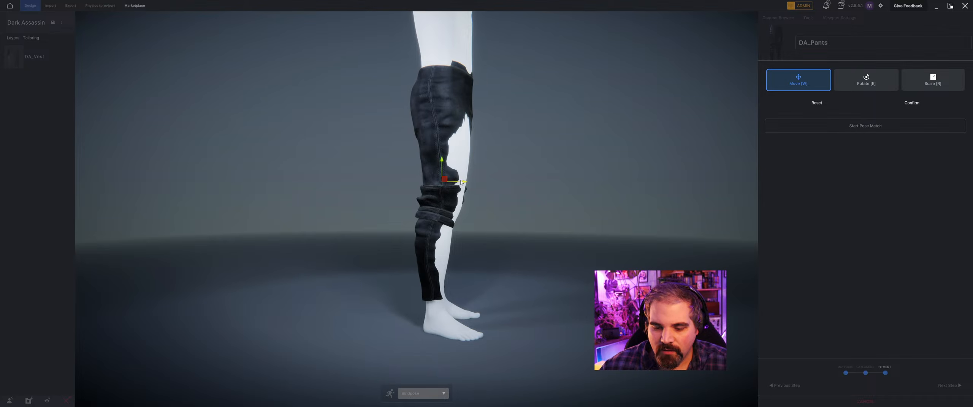
middle_drag(462, 186, 437, 262)
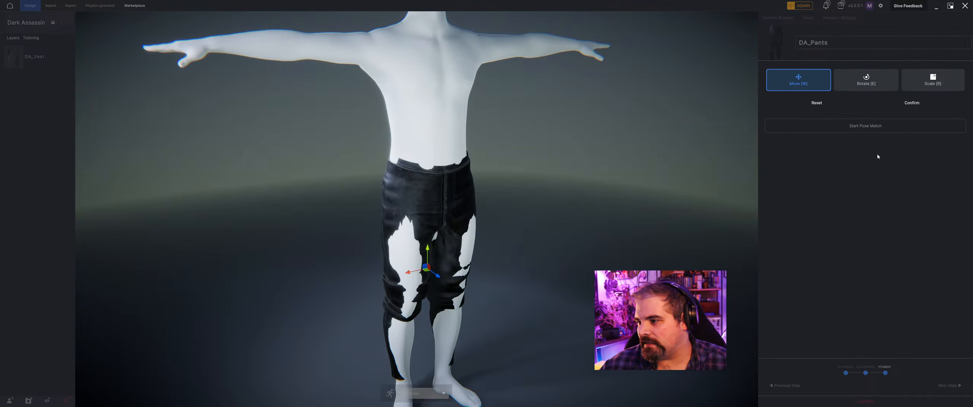
click(912, 103)
Start pose matching for the pants and shift the mirrored knee joints backward to fit the pant legs.
click(912, 105)
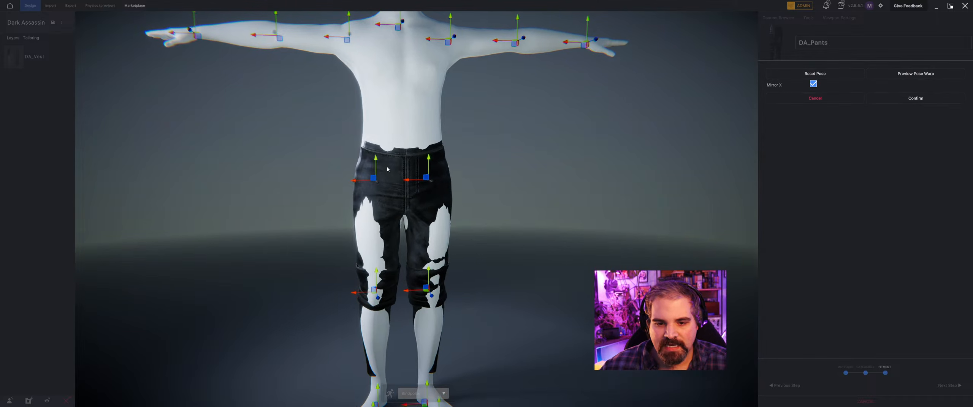
middle_drag(365, 186, 563, 262)
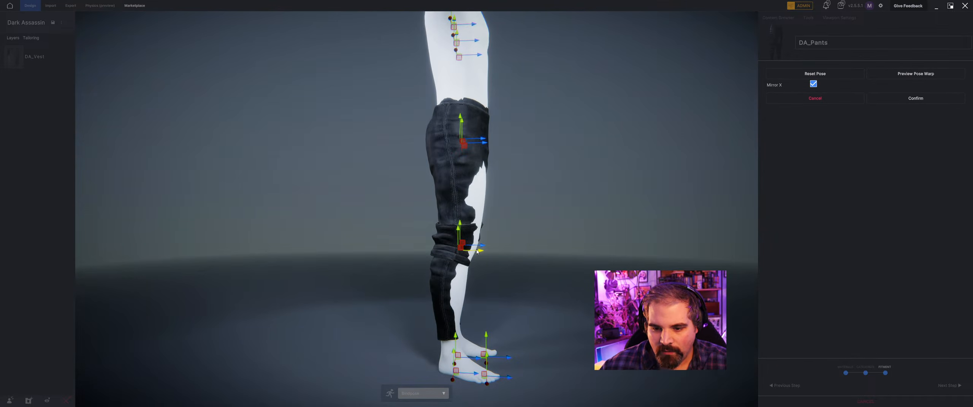
drag(477, 251, 474, 256)
middle_drag(503, 288, 494, 274)
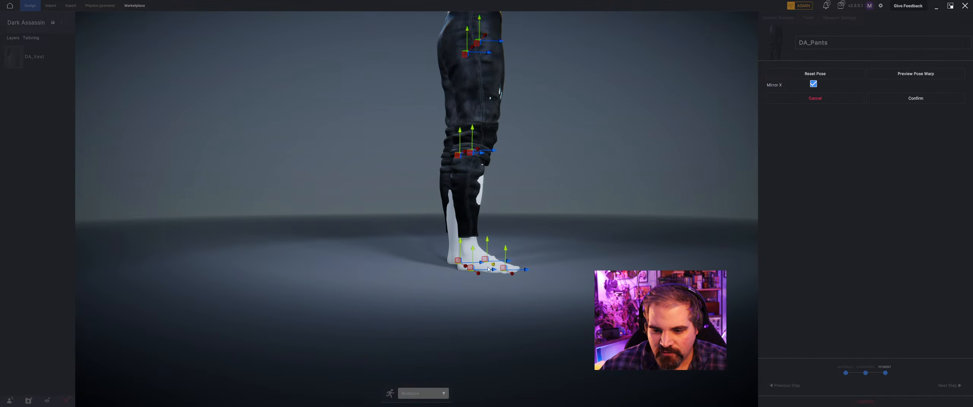
Move the mirrored ankle joints backward and sideways to line the lower legs up with the pant legs.
drag(489, 270, 483, 270)
mouse_move(480, 278)
middle_down()
mouse_move(502, 274)
mouse_move(493, 283)
middle_up()
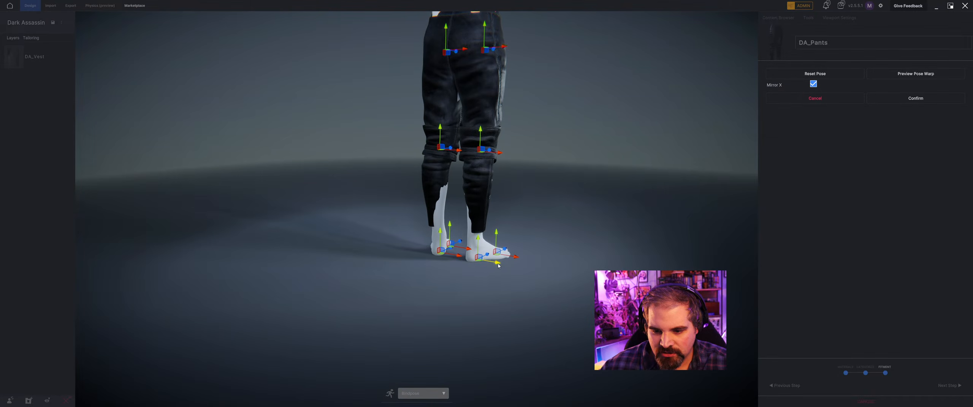
drag(499, 265, 502, 266)
middle_drag(513, 270, 460, 176)
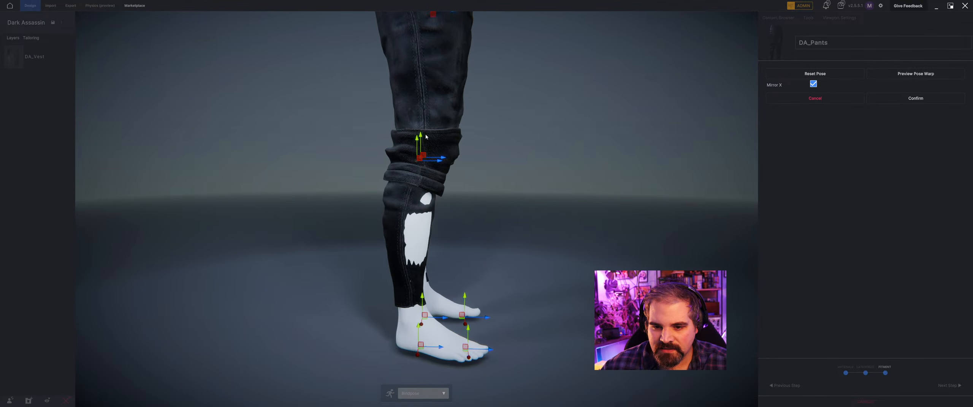
Raise the mirrored knee joints slightly to match the knee area of the pants.
drag(416, 145, 420, 139)
middle_drag(456, 139, 413, 171)
scroll(413, 170, down, 5)
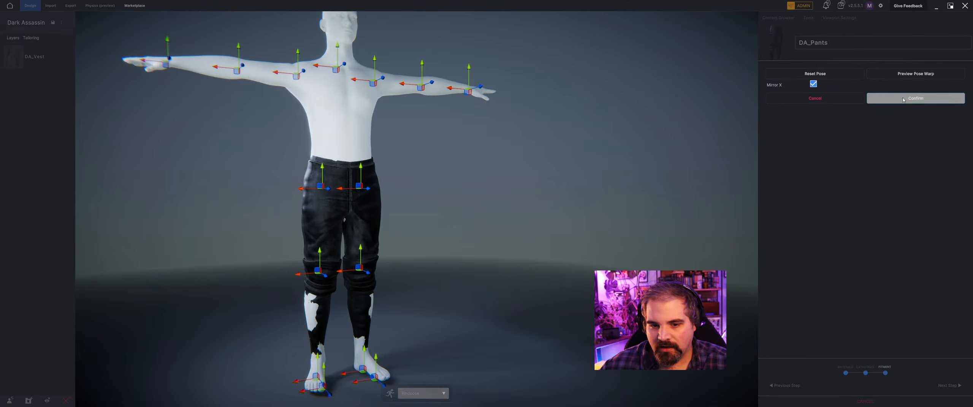
Confirm the pose match and complete the DA_Pants import.
click(915, 98)
middle_drag(506, 183, 485, 204)
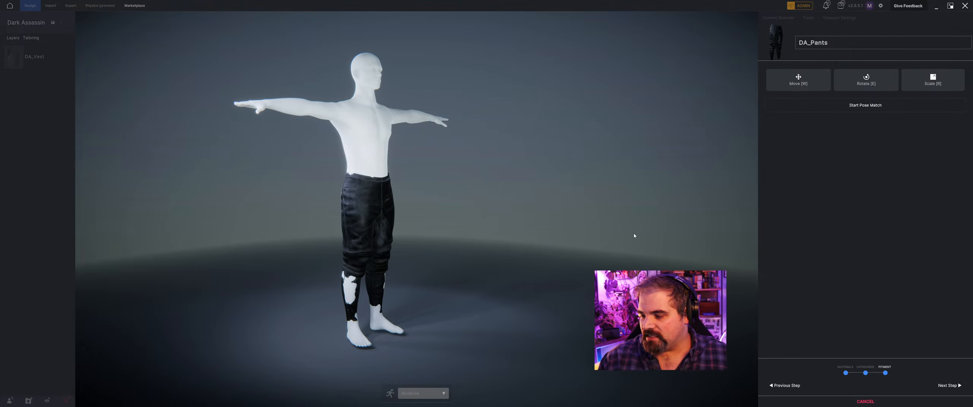
click(936, 386)
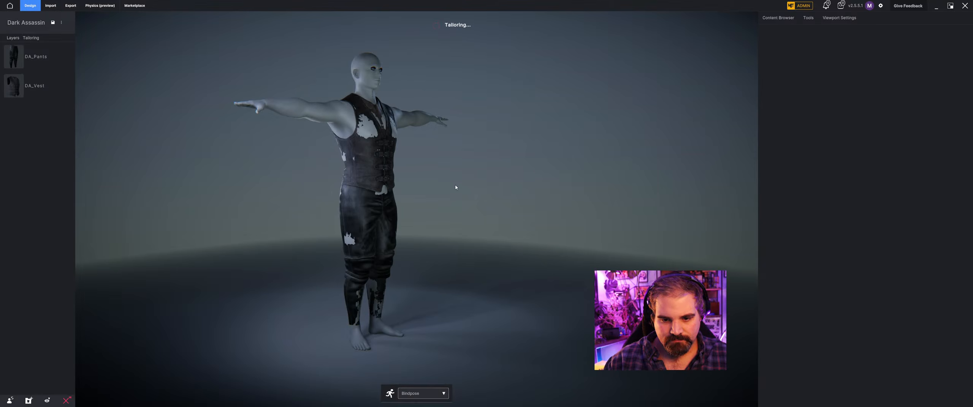
Check how the vest and pants overlap at the waist and move DA_Vest above DA_Pants in the layer order.
middle_drag(455, 184, 337, 211)
scroll(405, 216, up, 5)
scroll(409, 179, up, 4)
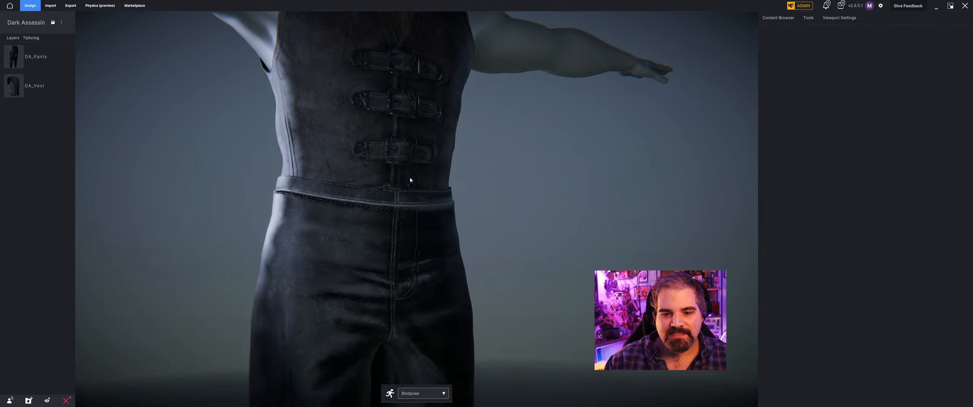
scroll(426, 179, down, 3)
middle_drag(428, 179, 457, 187)
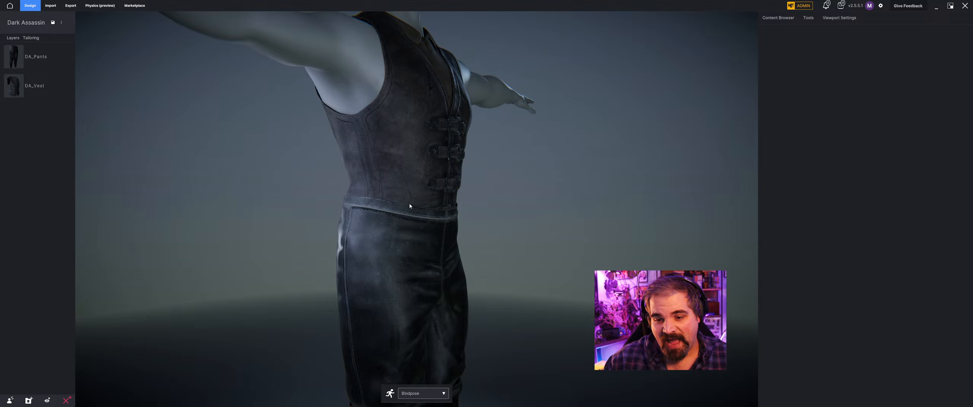
middle_drag(410, 204, 164, 178)
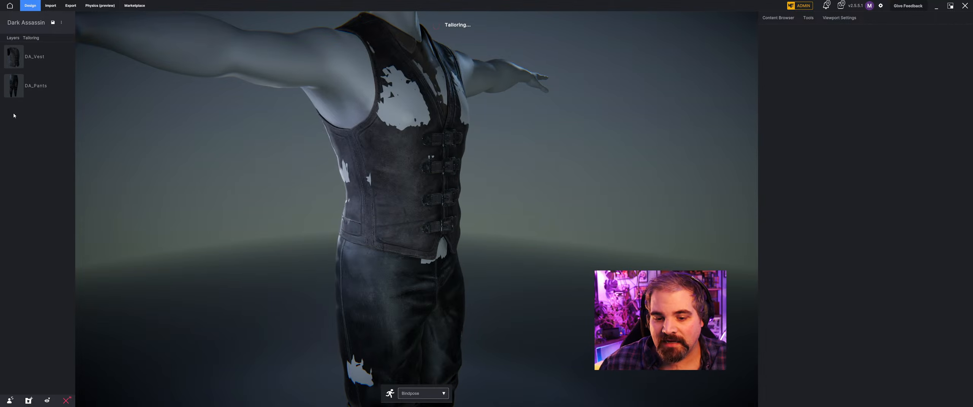
Tint the vest's DAG_Shirt material red by setting its saturation to 32.
middle_drag(351, 112, 401, 156)
click(401, 156)
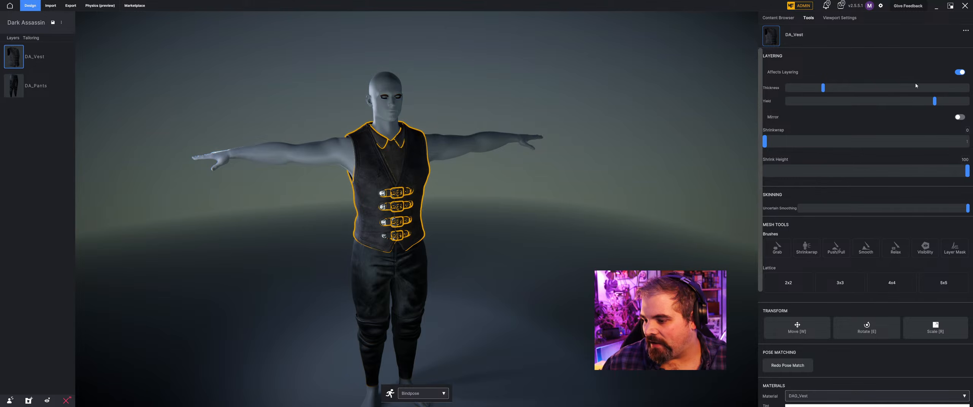
scroll(884, 243, down, 3)
click(874, 269)
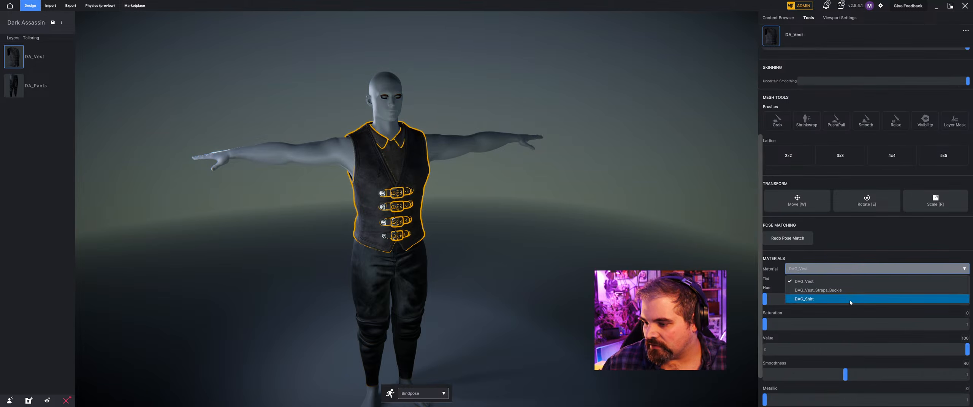
click(795, 304)
drag(765, 325, 852, 329)
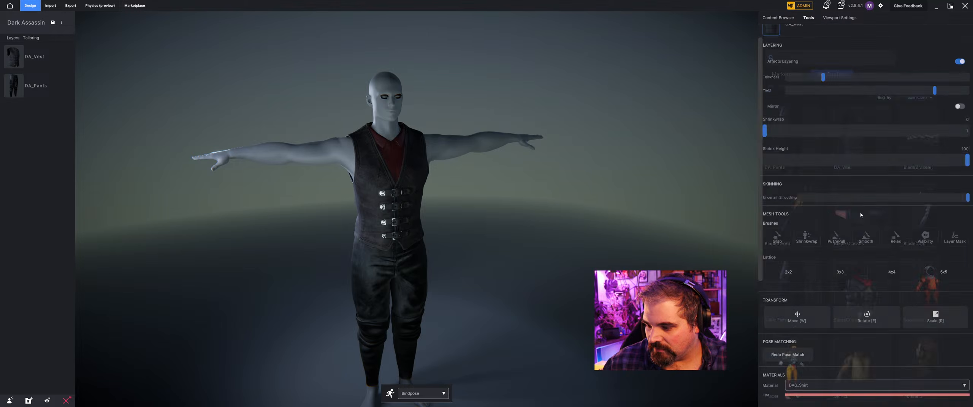
scroll(900, 343, down, 4)
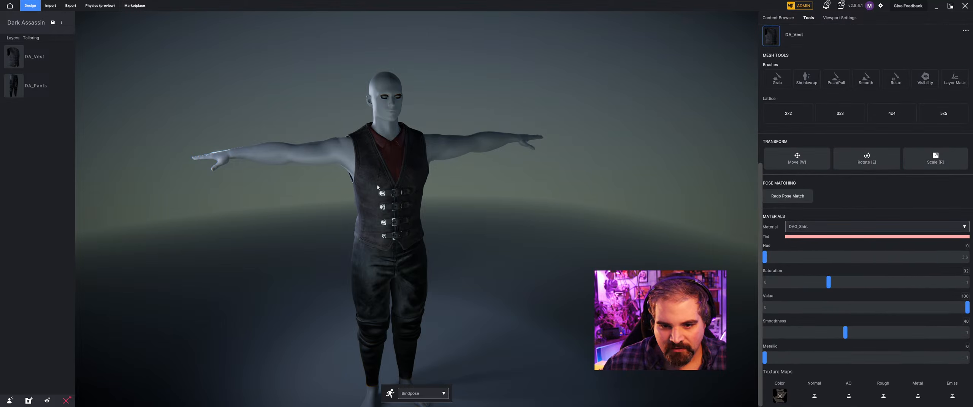
Deselect the vest and examine the combined vest and pants on the mannequin.
mouse_move(377, 187)
right_down()
mouse_move(325, 183)
mouse_move(392, 185)
right_up()
click(478, 183)
scroll(445, 194, down, 4)
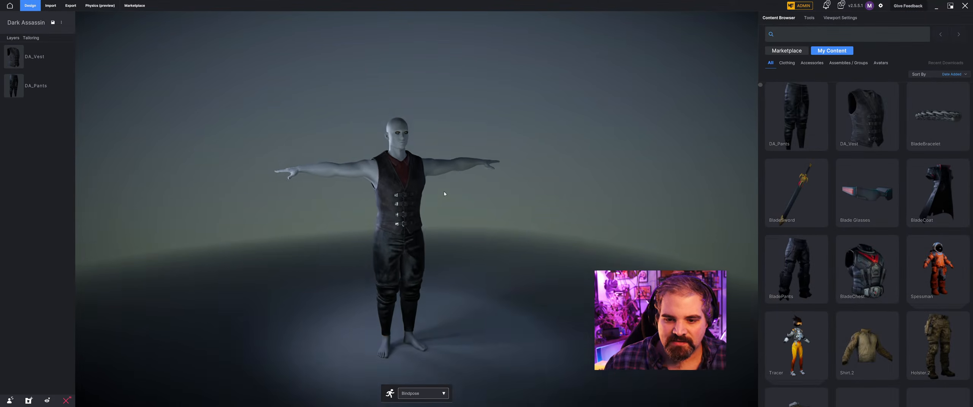
mouse_move(455, 243)
right_down()
mouse_move(419, 246)
mouse_move(523, 230)
mouse_move(499, 244)
mouse_move(374, 234)
mouse_move(451, 246)
right_up()
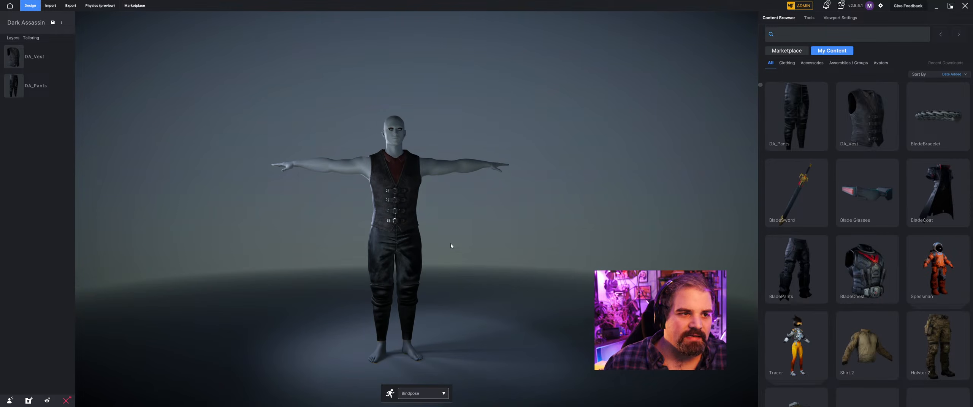
Import DA_Jacket.fbx from the Dark Assassin folder as a cloth item.
click(57, 8)
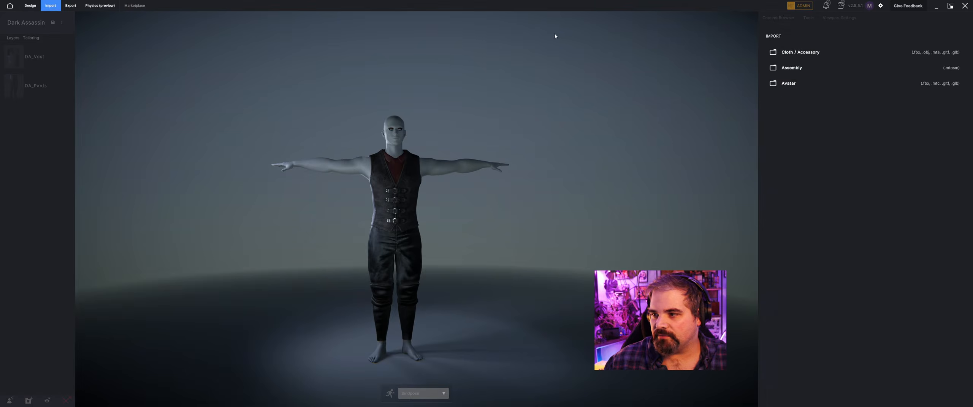
click(818, 52)
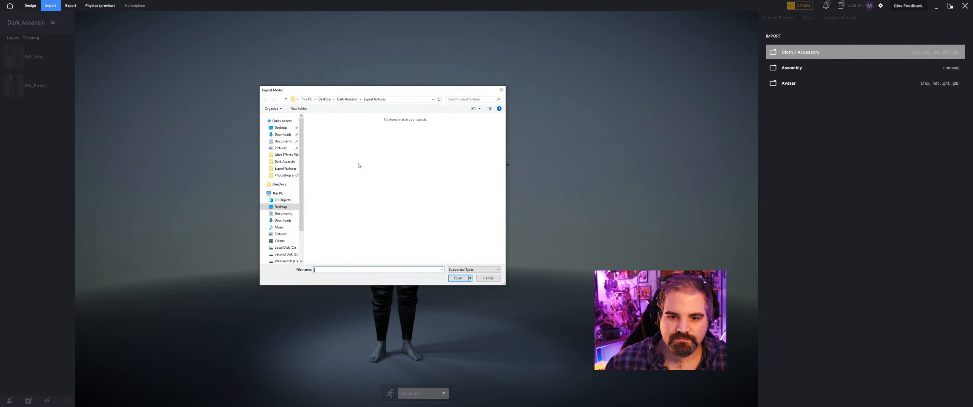
click(345, 99)
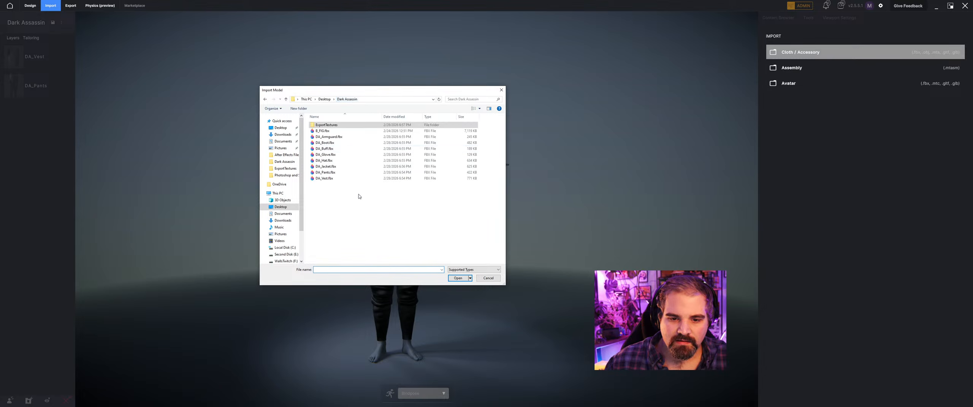
click(335, 167)
click(458, 279)
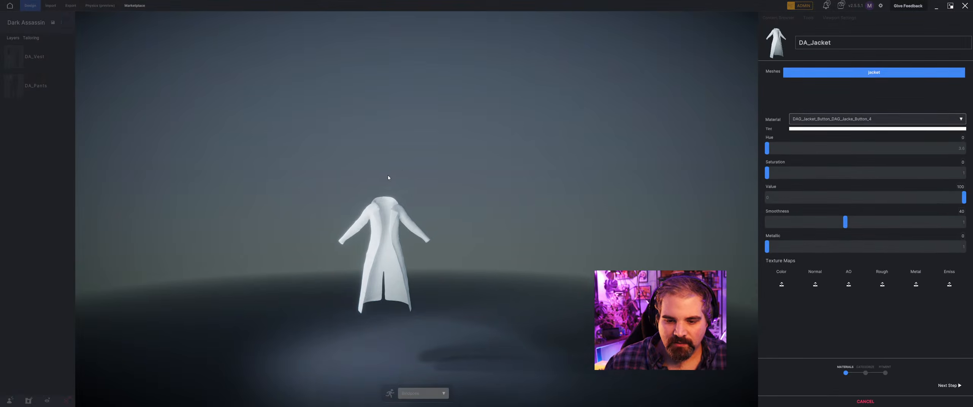
Examine the imported jacket mesh and its list of materials.
middle_drag(497, 176, 395, 177)
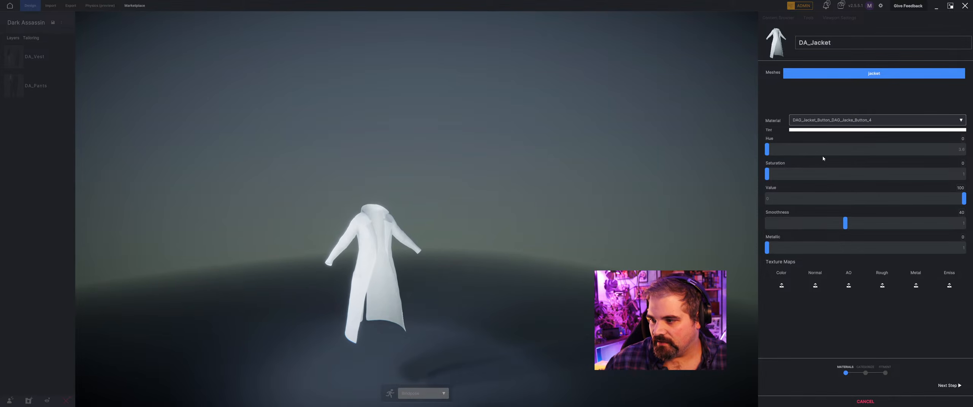
click(832, 121)
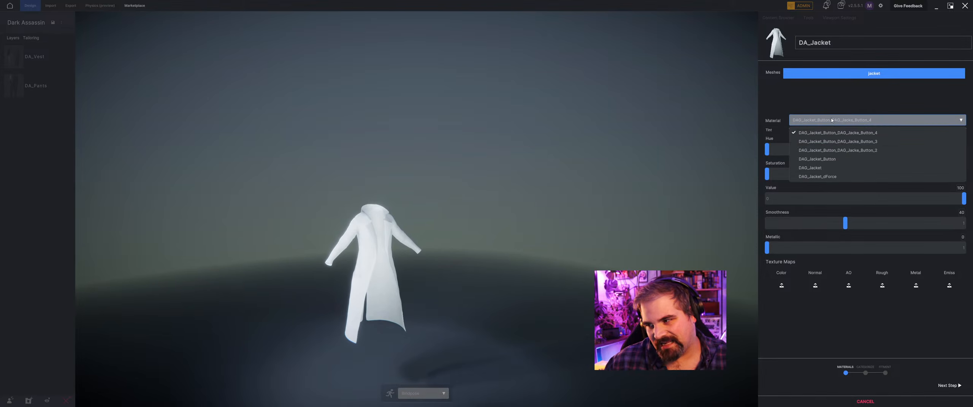
middle_drag(424, 210, 373, 243)
scroll(407, 207, up, 5)
middle_drag(639, 123, 609, 114)
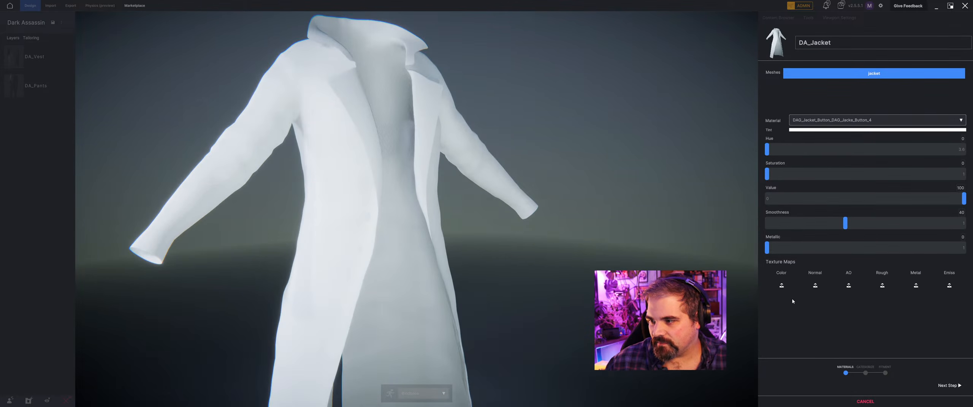
Load dag_jacket_default_basecolor.png.png from the ExportTextures folder as the color map of material DAG_Jacket_Button_DAG_Jacke_Button_4.
click(781, 286)
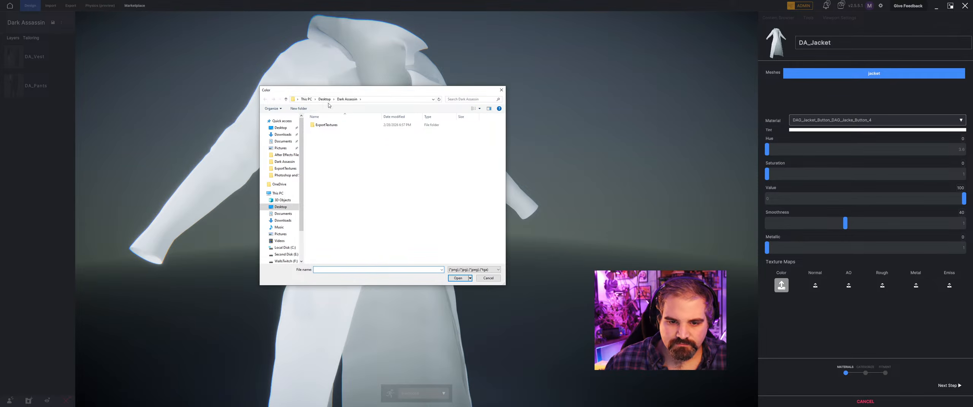
double_click(326, 125)
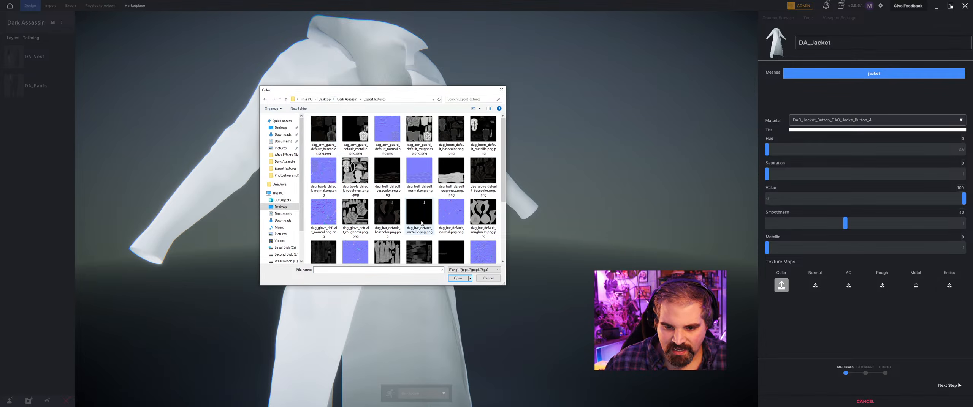
scroll(382, 213, down, 2)
scroll(381, 196, up, 2)
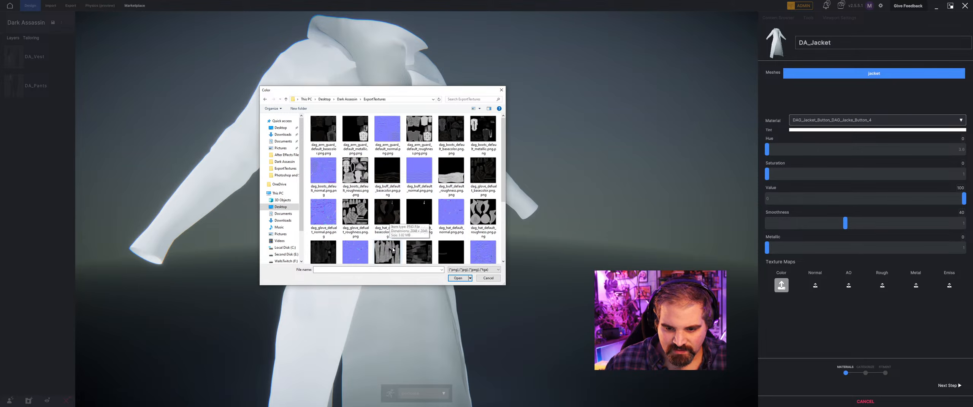
scroll(414, 252, down, 2)
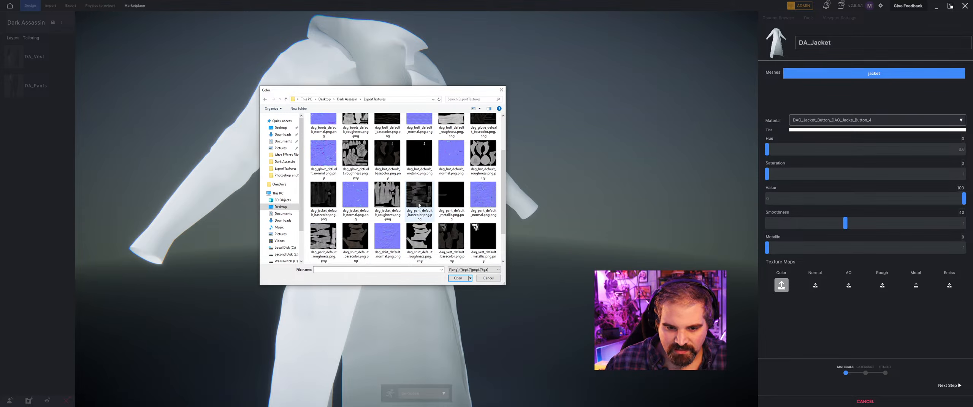
scroll(337, 239, up, 2)
click(323, 249)
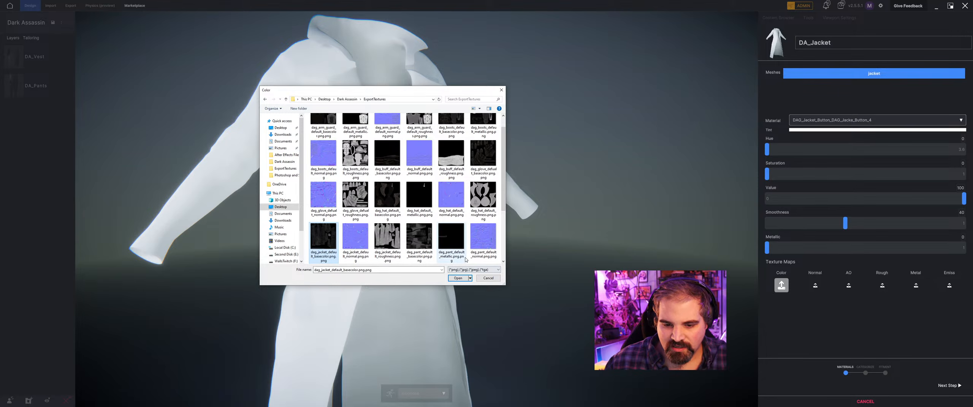
click(458, 278)
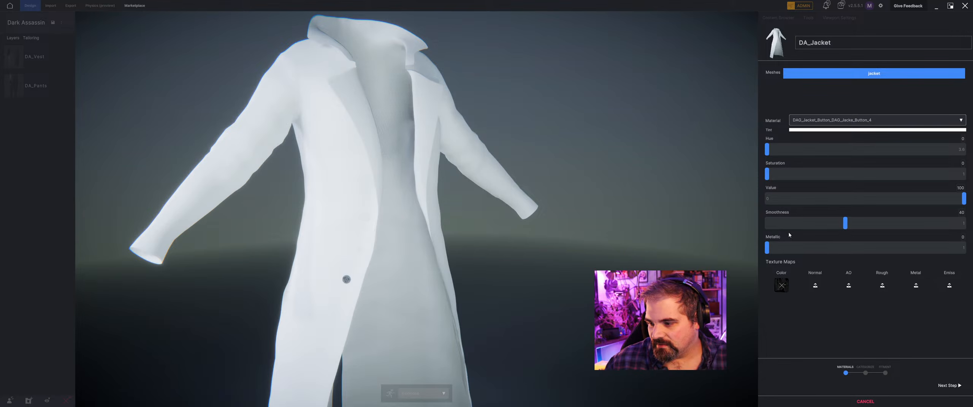
Assign dag_jacket_default_basecolor.png.png as the color map of the DAG_Jacket_Button_DAG_Jacke_Button_3 material.
click(836, 120)
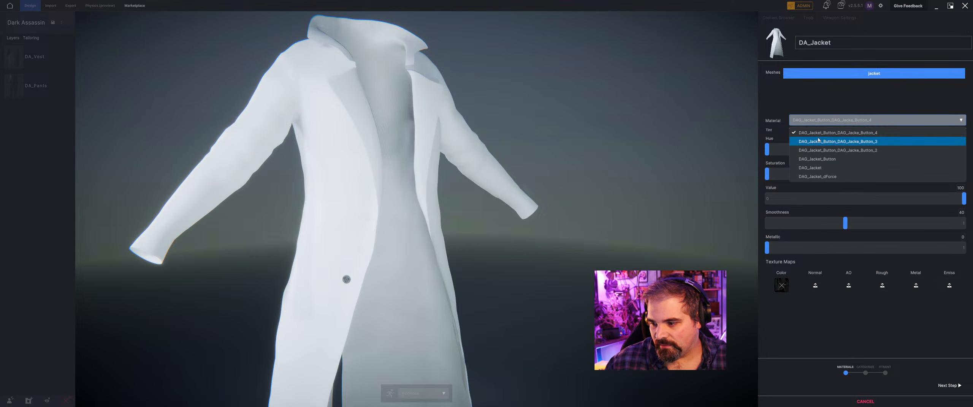
click(817, 142)
click(781, 285)
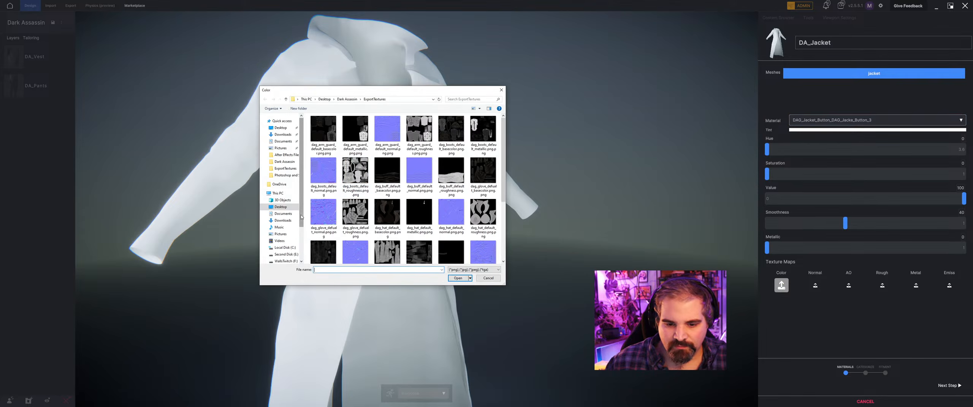
click(326, 253)
click(458, 278)
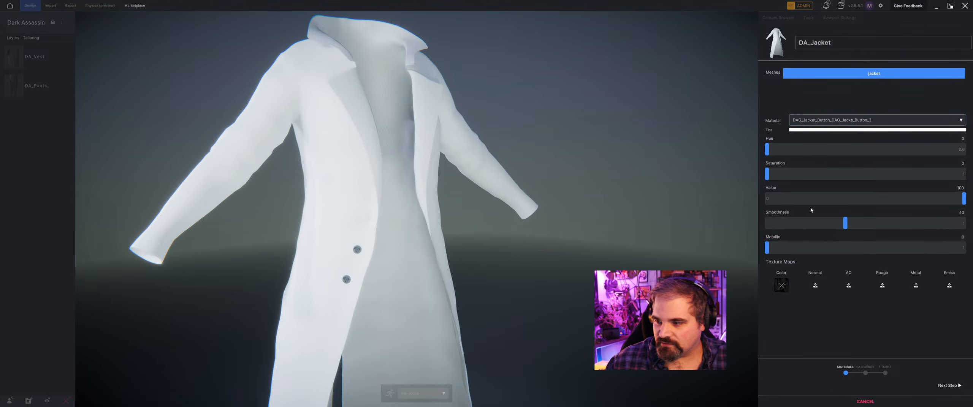
Assign dag_jacket_default_basecolor.png.png as the color map of the DAG_Jacket_Button_DAG_Jacke_Button_2 material.
click(874, 120)
click(836, 148)
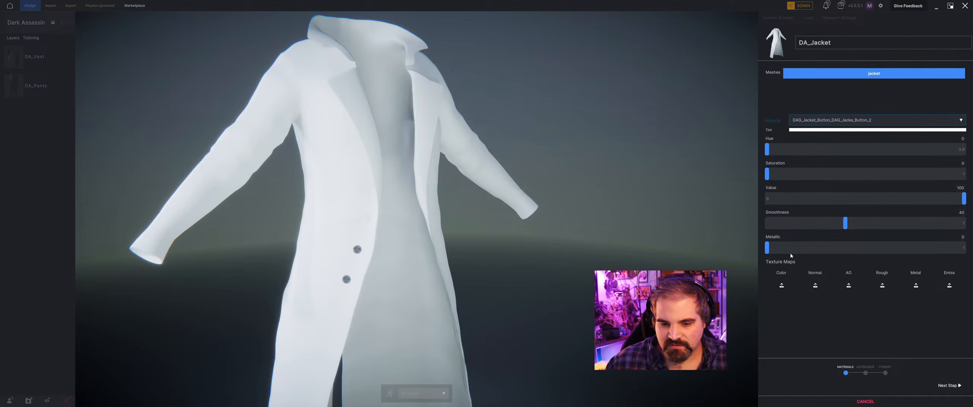
click(781, 286)
click(326, 253)
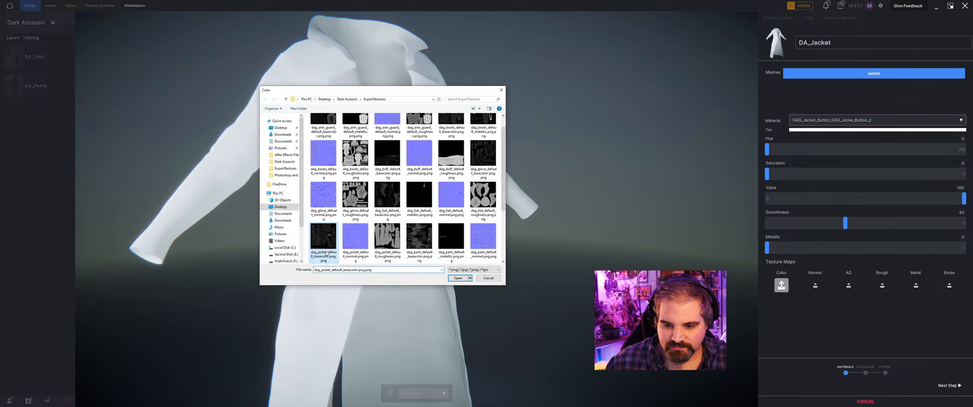
click(450, 279)
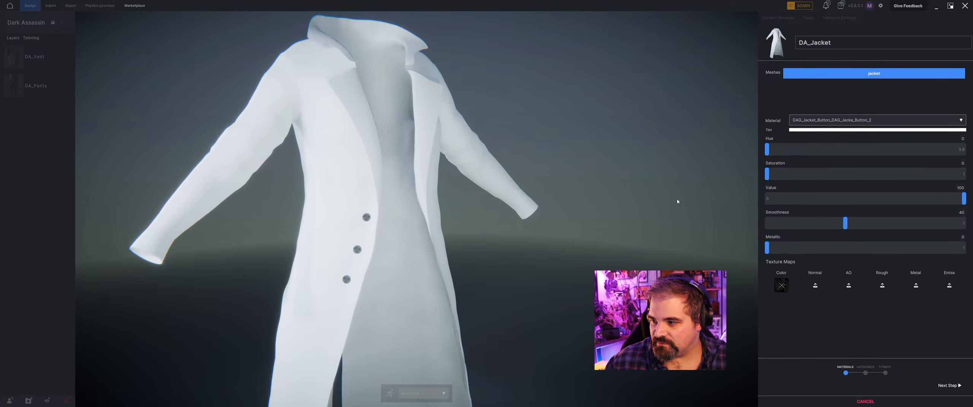
Assign dag_jacket_default_basecolor.png.png as the color map of the DAG_Jacket_Button material.
click(827, 120)
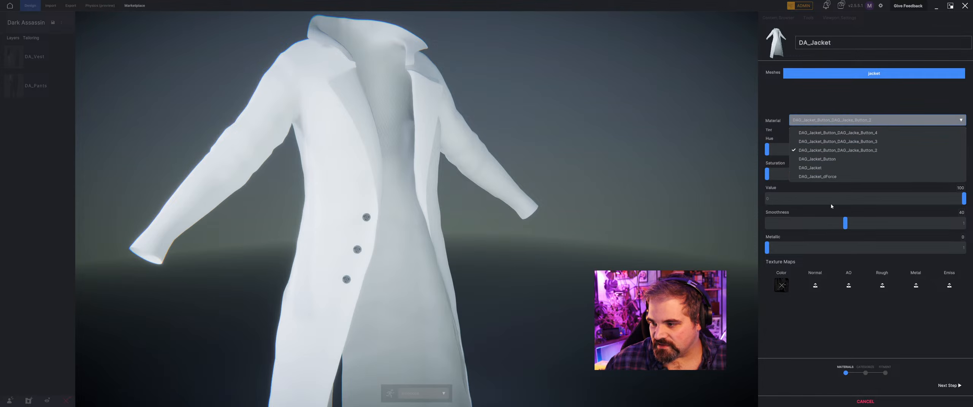
click(828, 160)
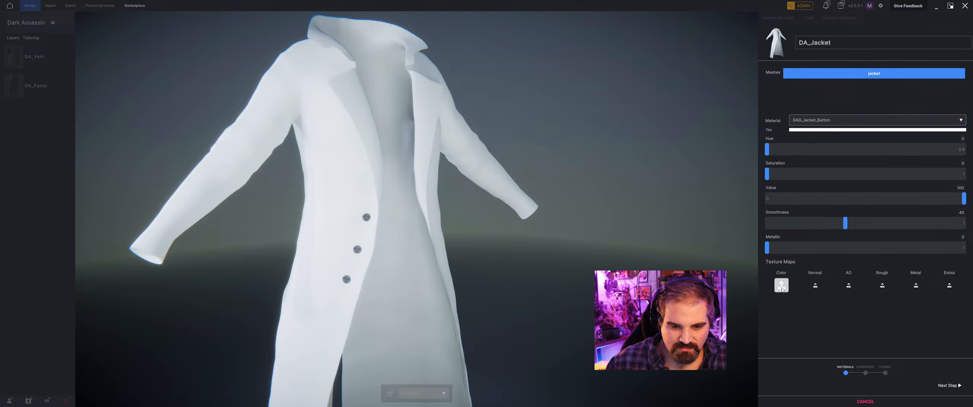
click(332, 255)
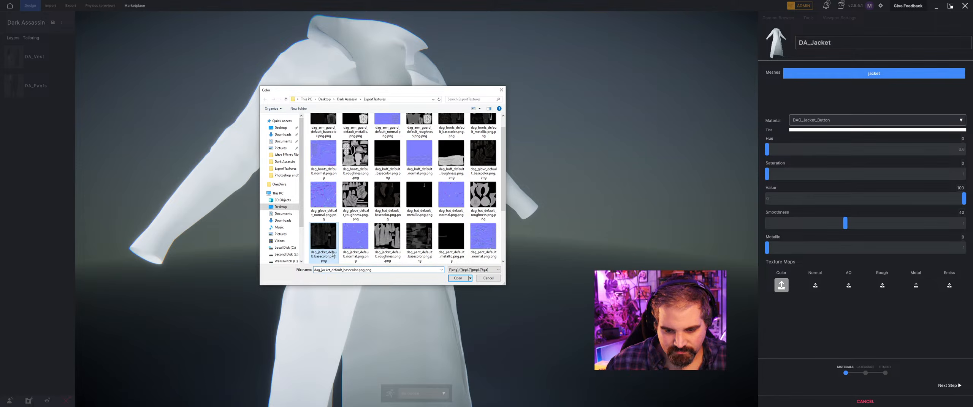
click(457, 278)
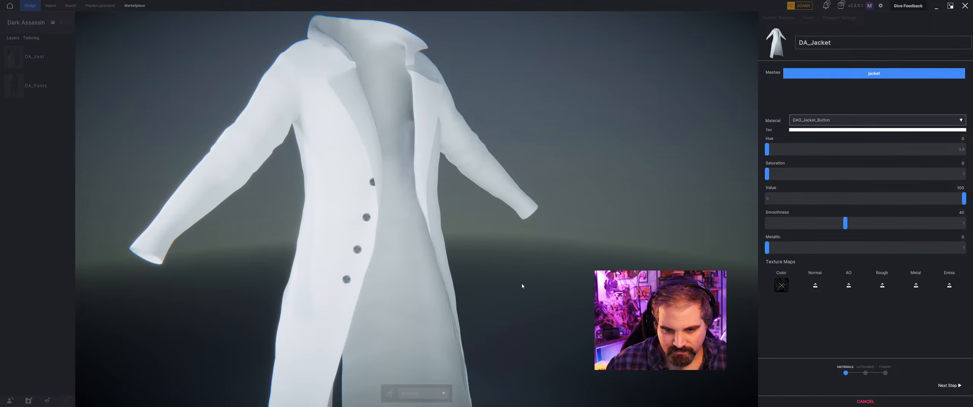
Apply dag_jacket_default_basecolor.png.png as the color map of the jacket's DAG_Jacket material.
click(832, 120)
click(810, 167)
click(781, 285)
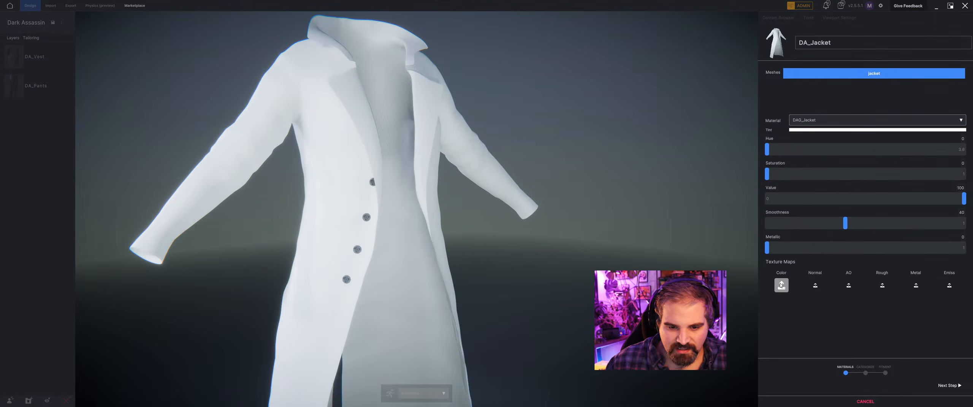
scroll(328, 216, down, 2)
click(320, 199)
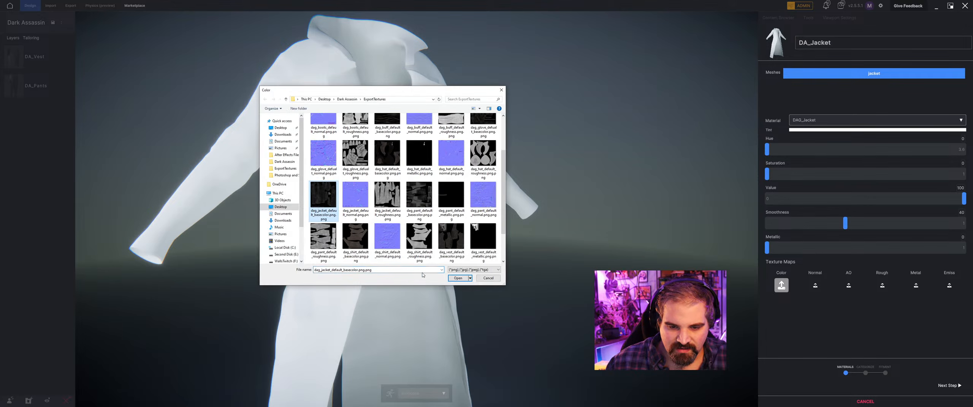
click(458, 278)
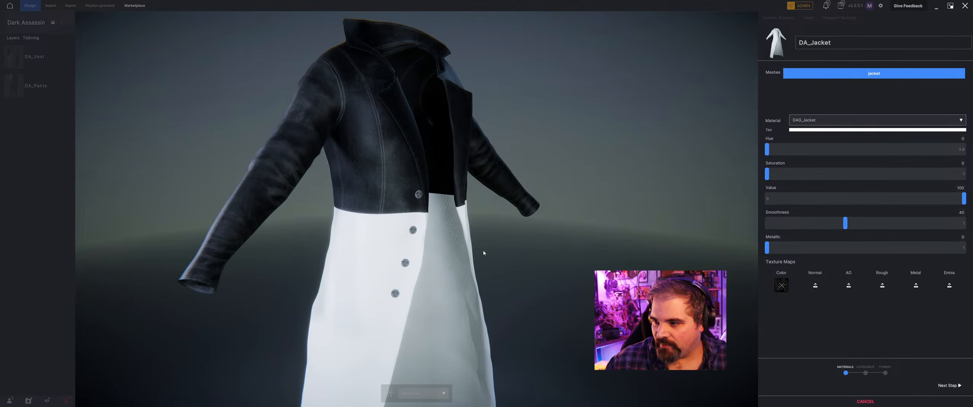
Apply dag_jacket_default_basecolor.png.png as the color map of the jacket's DAG_Jacket_dForce material.
click(827, 120)
click(824, 176)
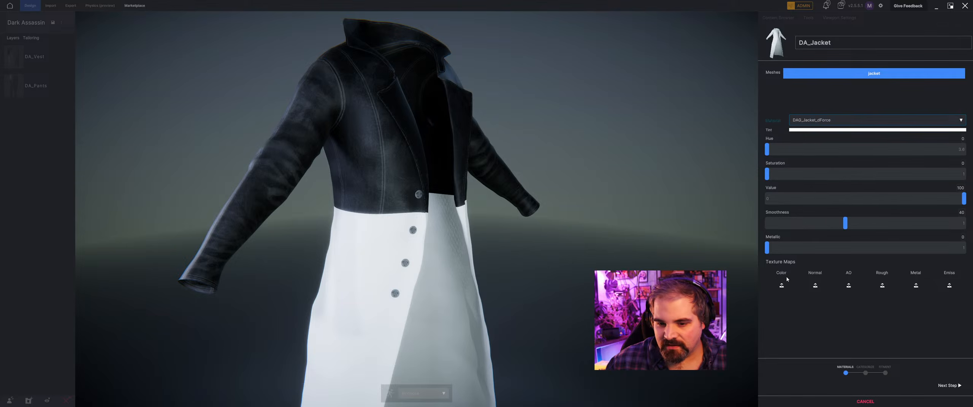
click(781, 285)
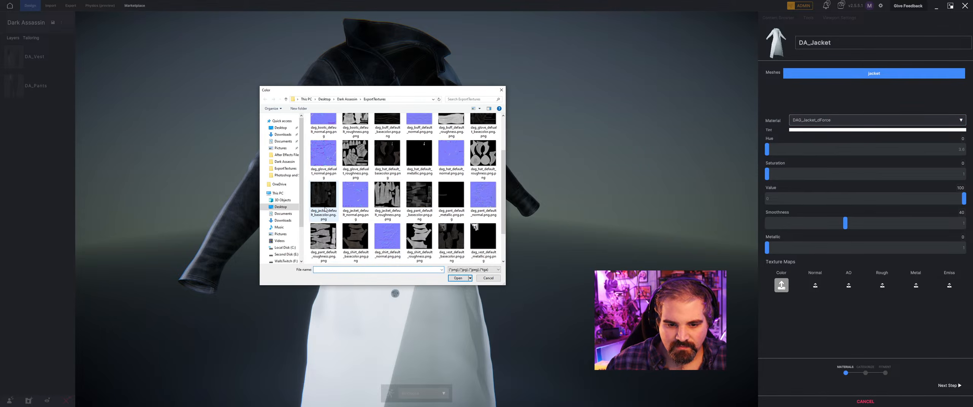
scroll(325, 240, up, 2)
click(323, 237)
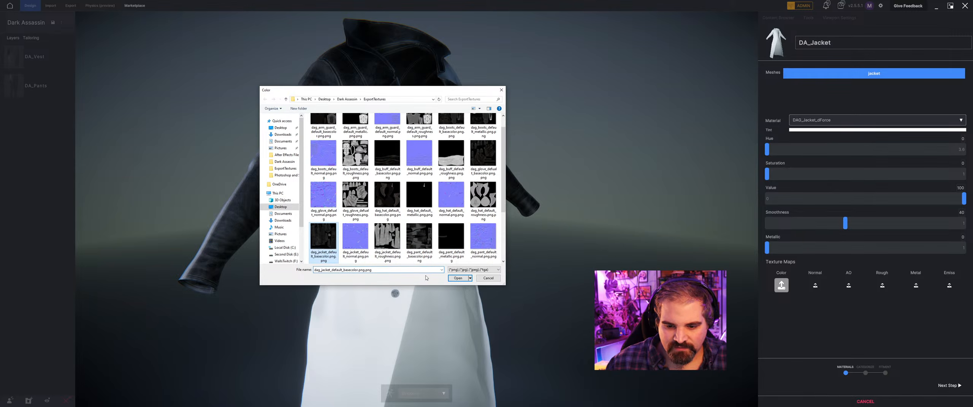
click(458, 278)
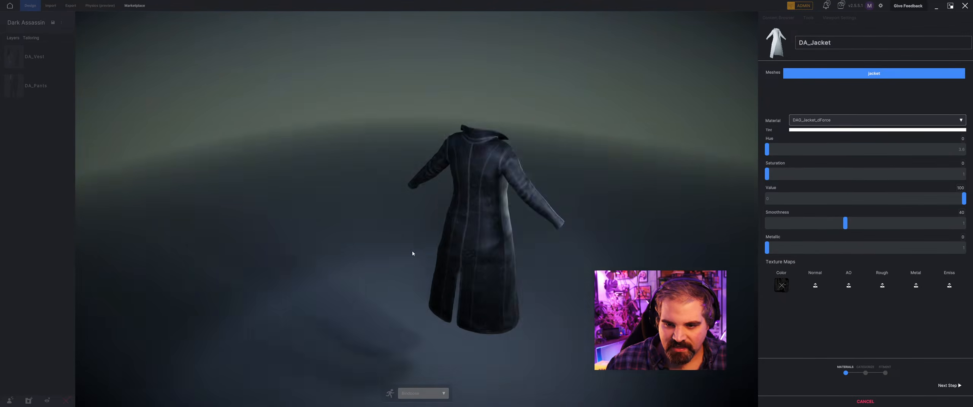
Load dag_jacket_default_normal.png.png as the normal map of the DAG_Jacket_dForce material.
middle_drag(412, 252, 293, 221)
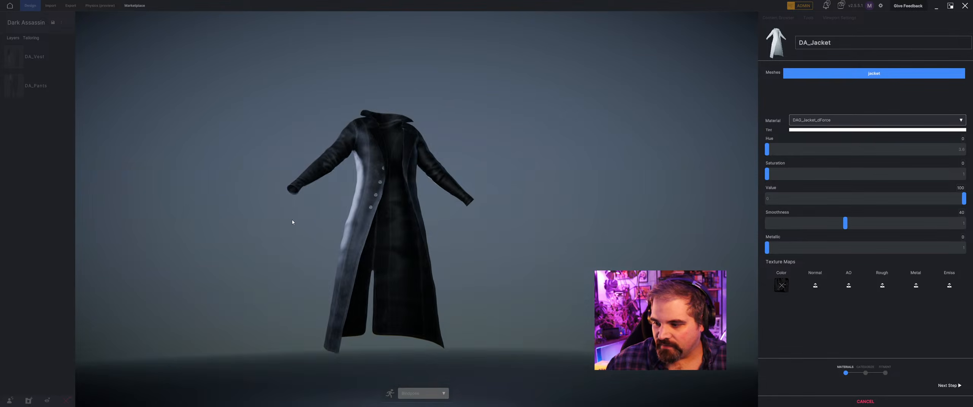
middle_drag(374, 218, 376, 226)
click(815, 285)
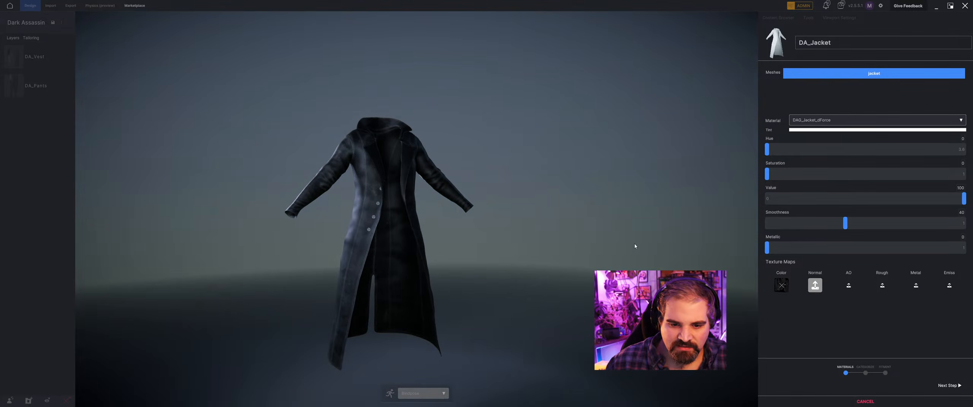
click(362, 254)
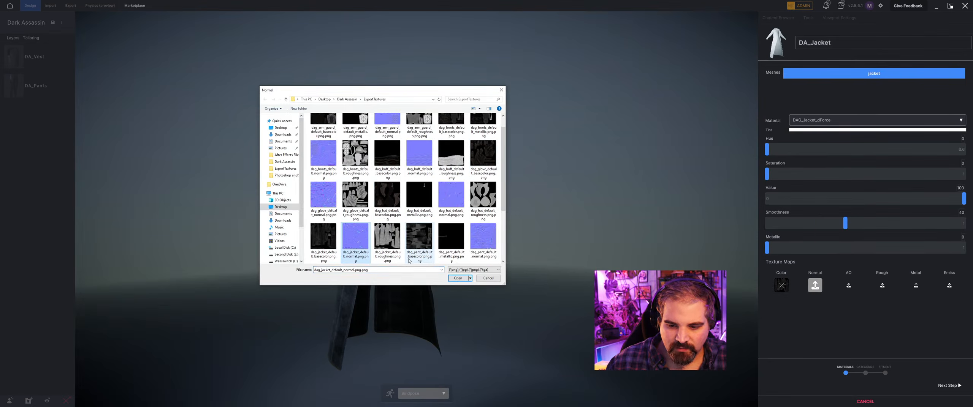
click(458, 279)
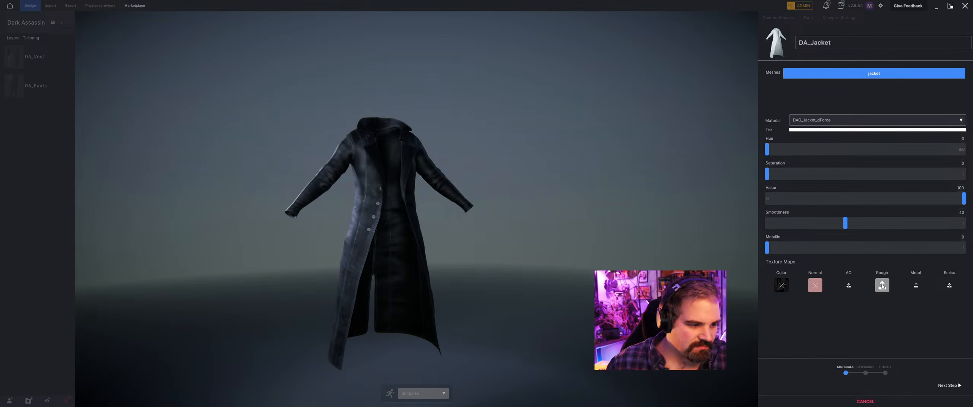
Load dag_jacket_default_roughness.png.png as the roughness map of the DAG_Jacket_dForce material.
click(879, 287)
scroll(360, 214, down, 2)
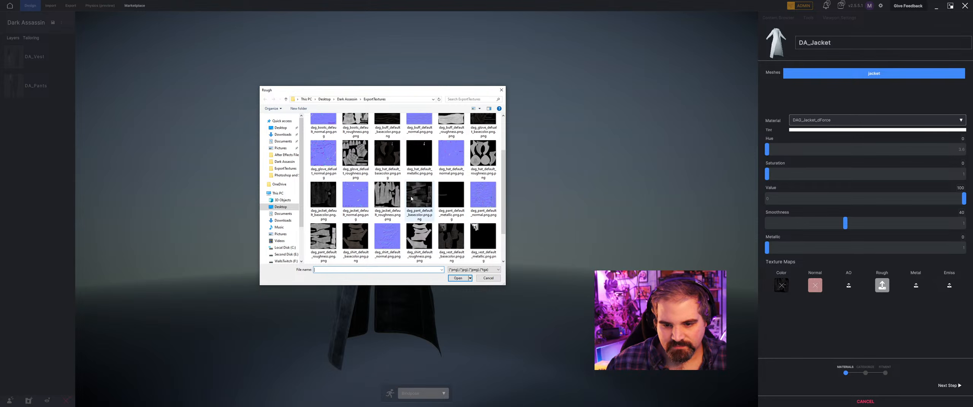
click(394, 201)
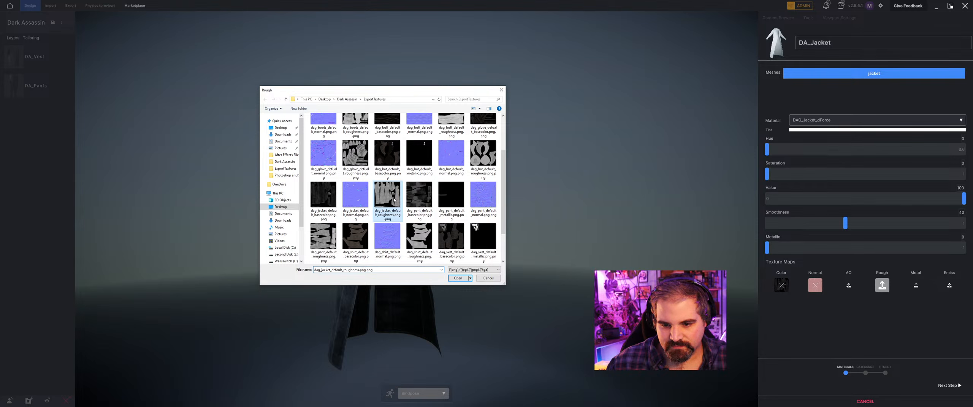
click(458, 279)
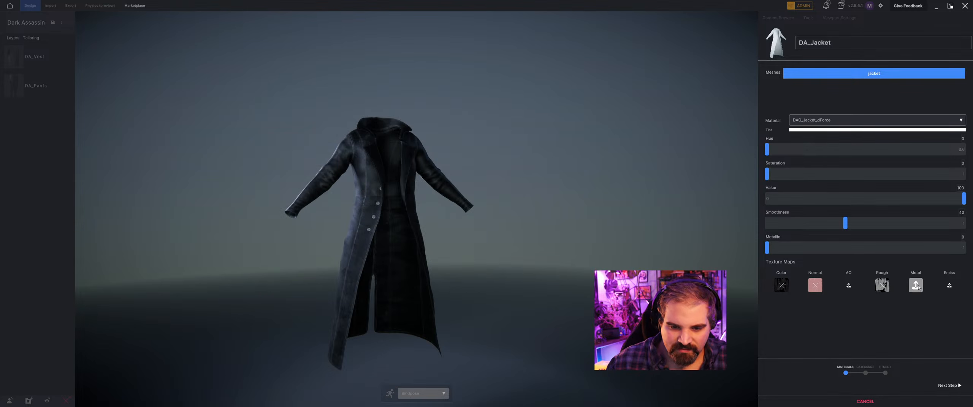
scroll(387, 213, down, 2)
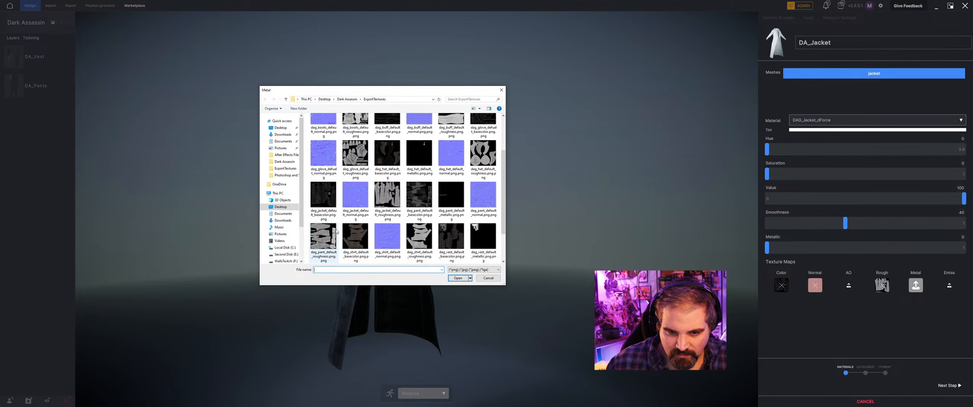
scroll(336, 231, down, 1)
scroll(327, 213, up, 2)
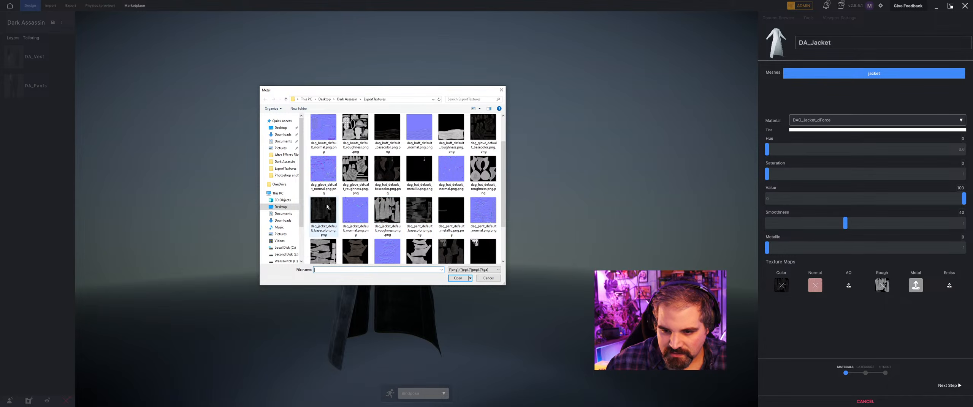
click(480, 279)
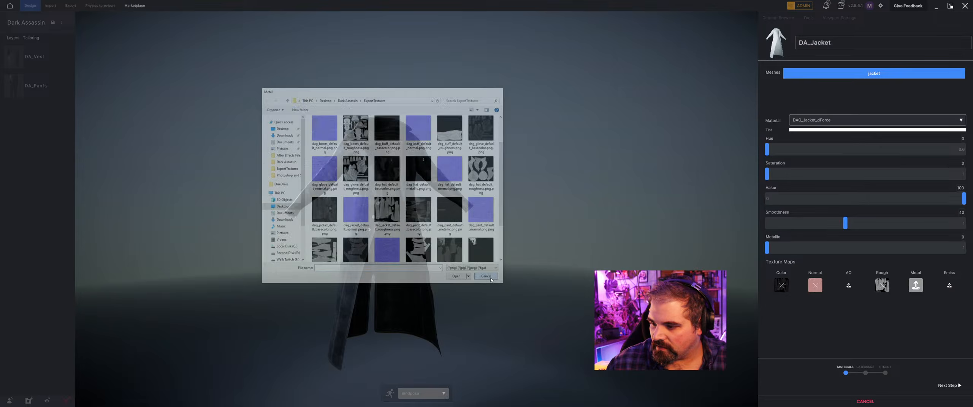
Load dag_jacket_default_normal.png.png as the normal map of the jacket's DAG_Jacket material.
click(817, 120)
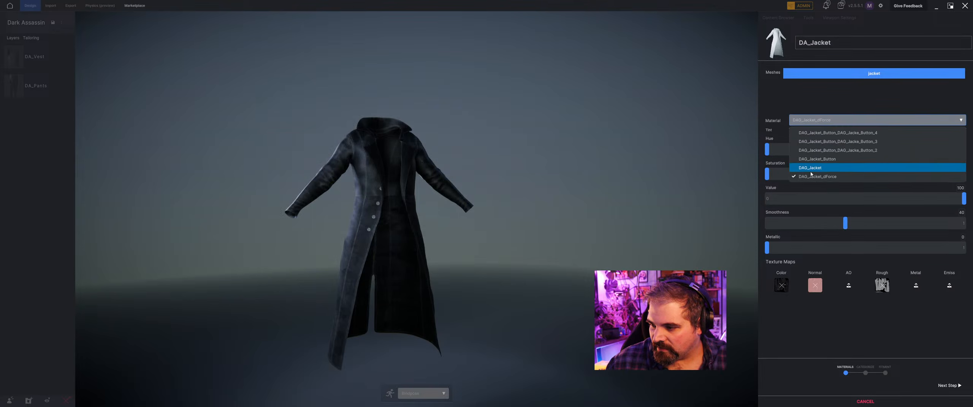
click(811, 167)
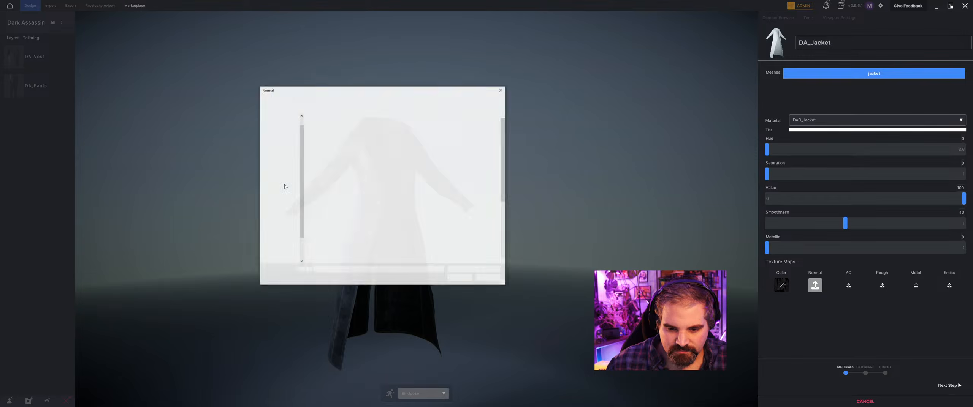
click(367, 255)
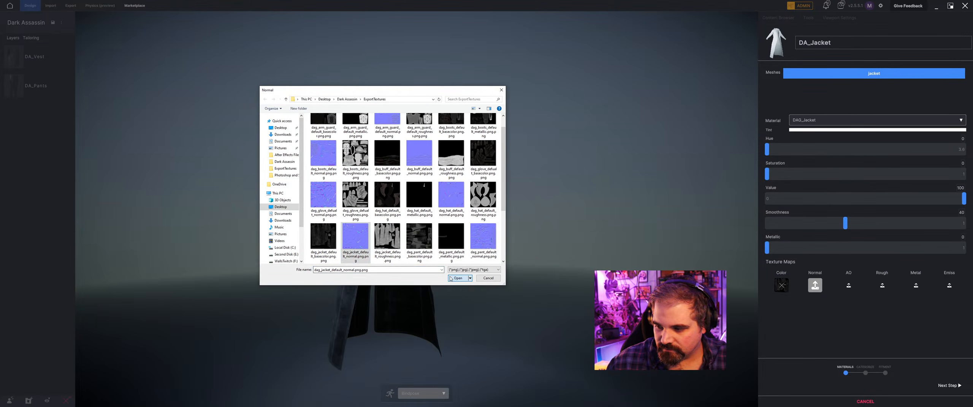
click(457, 278)
Load dag_jacket_default_roughness.png.png as the roughness map of the DAG_Jacket material.
click(880, 288)
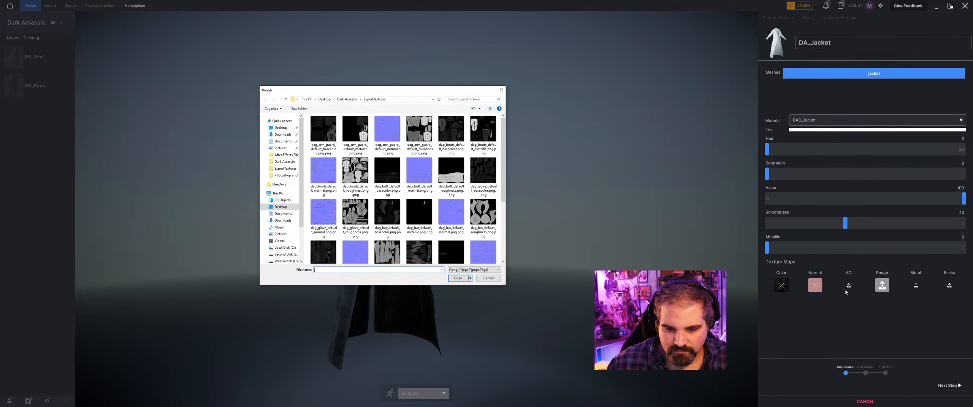
click(399, 259)
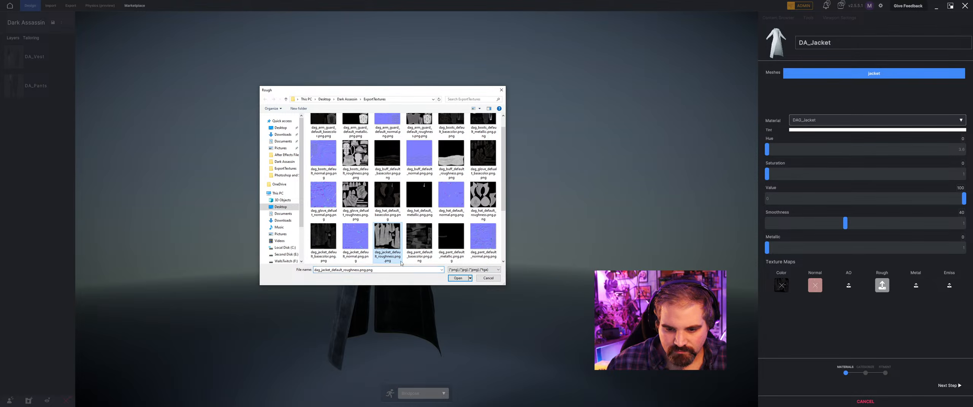
click(457, 278)
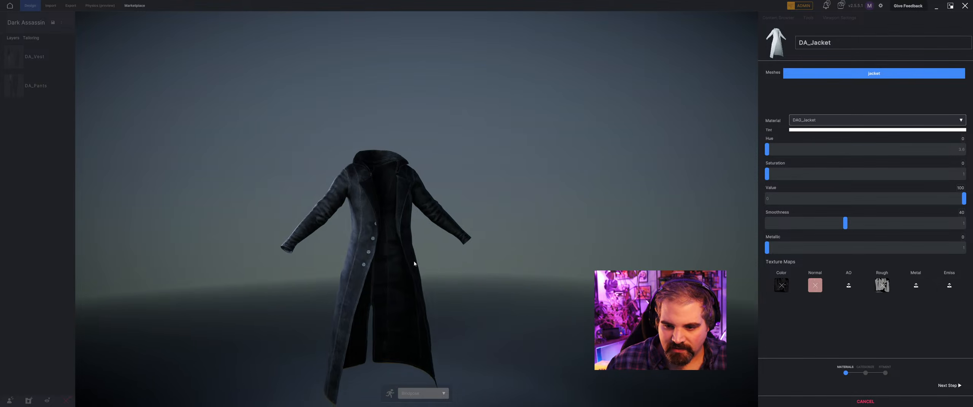
drag(456, 268, 555, 314)
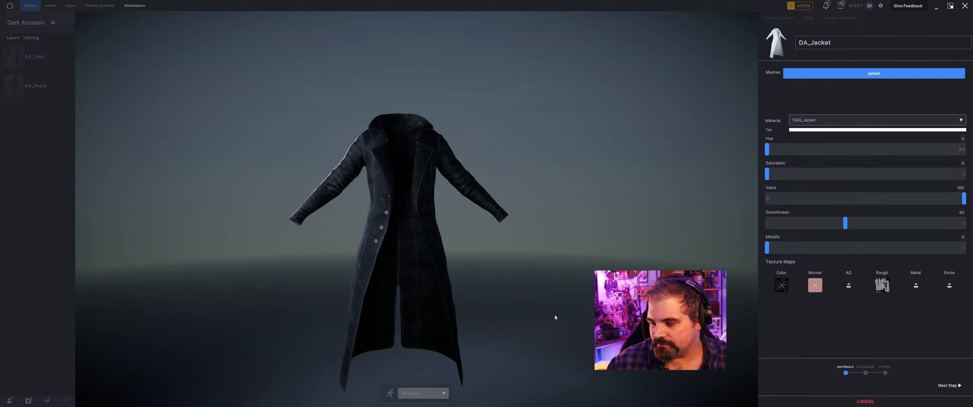
Categorize DA_Jacket as Jackets with Keep Source Dimensions enabled, and proceed to fitment.
click(946, 386)
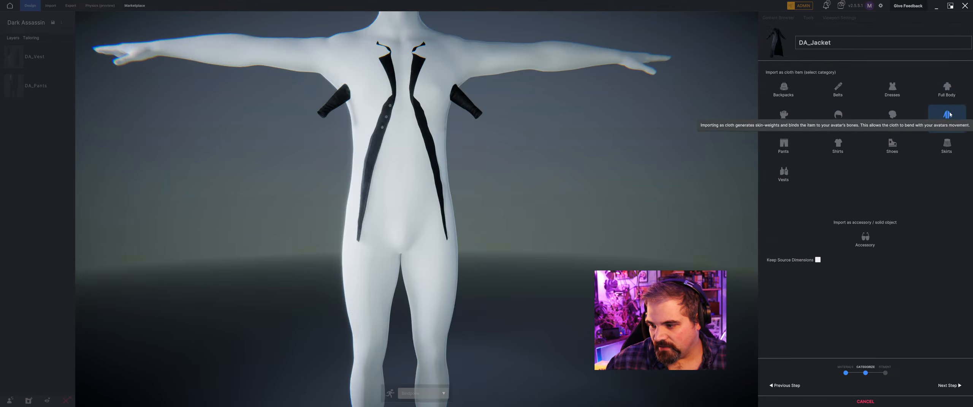
click(818, 261)
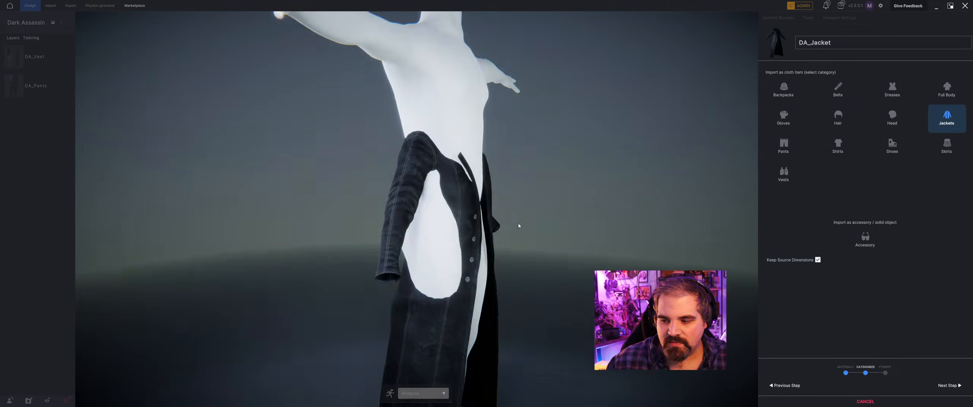
click(818, 260)
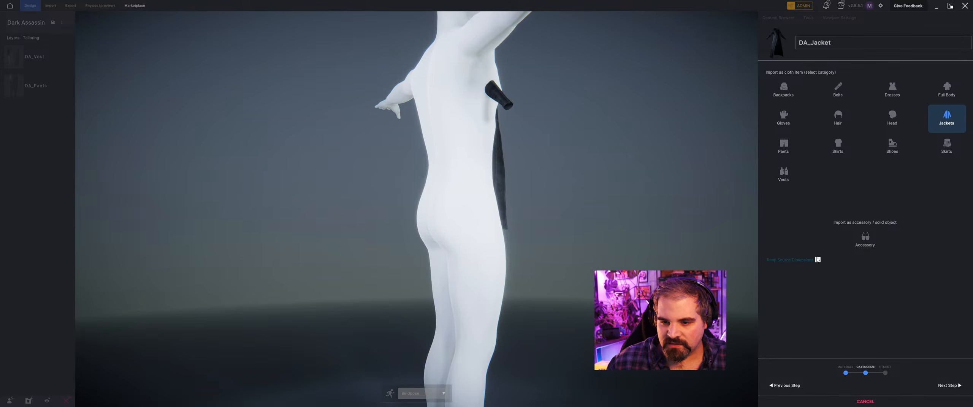
click(817, 260)
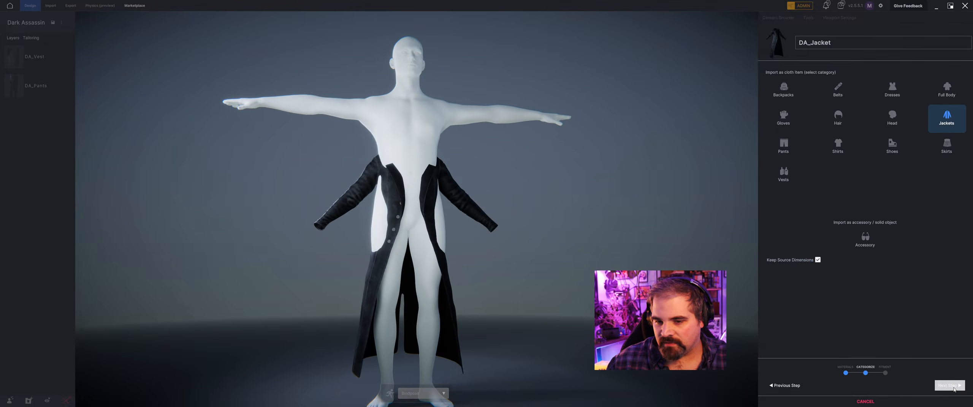
click(953, 386)
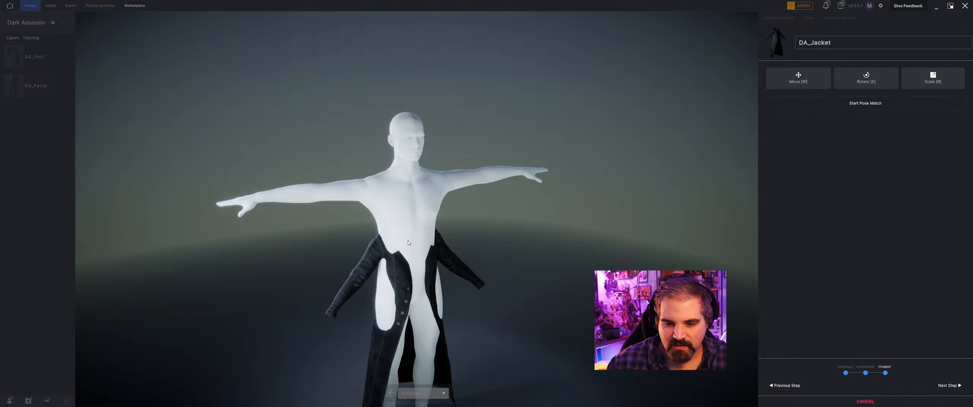
Move the jacket up so its collar and shoulders sit on the mannequin's shoulders.
key(w)
drag(407, 295, 388, 241)
scroll(386, 238, up, 6)
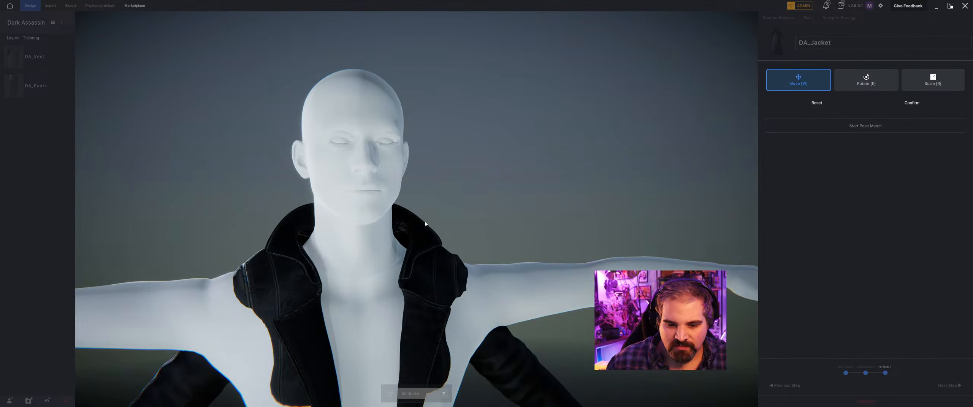
scroll(426, 224, down, 5)
Scale the jacket slightly and reposition its collar around the mannequin's neck.
key(r)
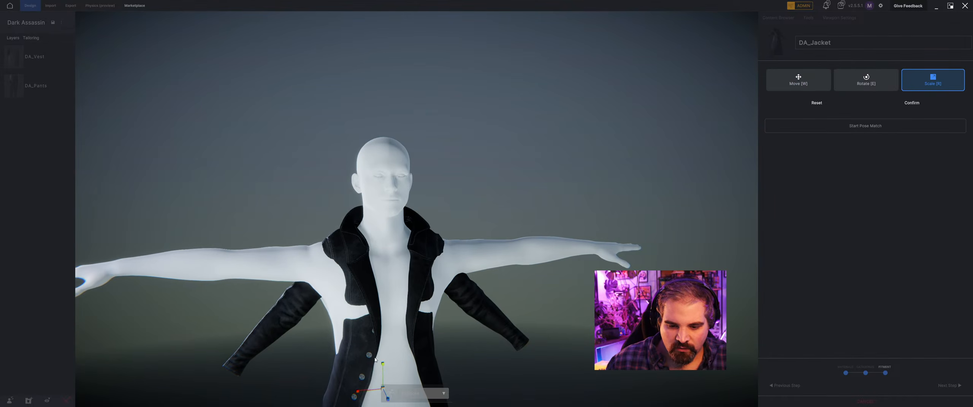
drag(395, 335, 394, 326)
key(w)
middle_drag(394, 326, 375, 275)
scroll(483, 347, up, 3)
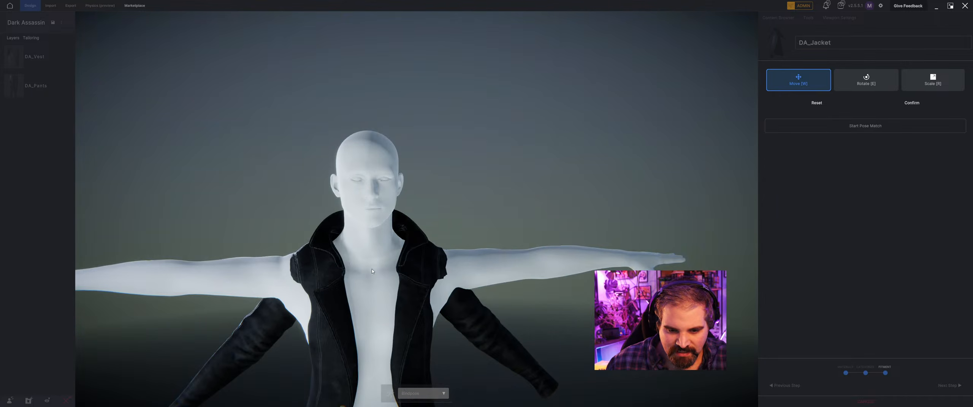
scroll(383, 278, up, 2)
scroll(383, 278, down, 5)
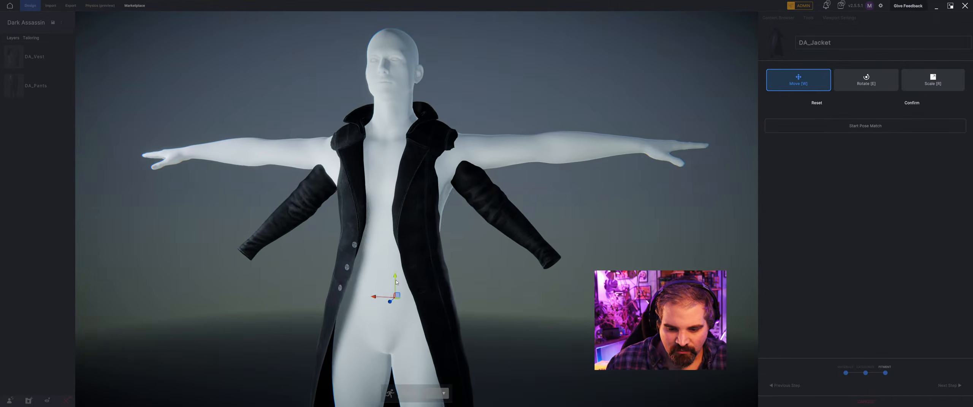
scroll(394, 287, down, 3)
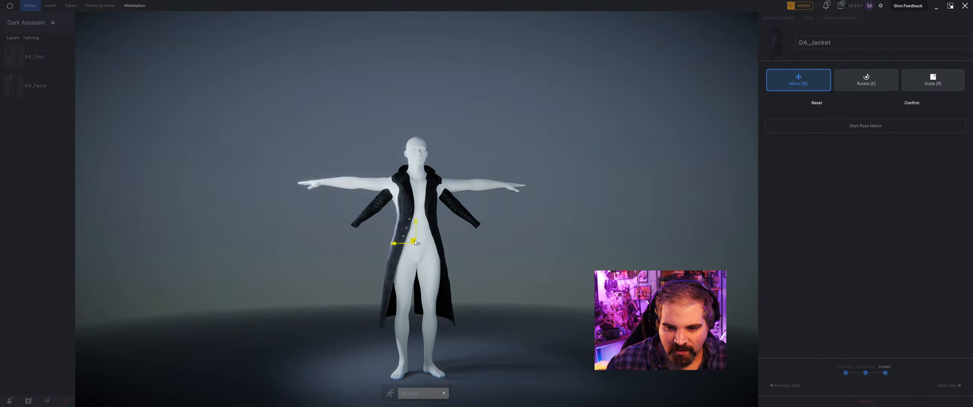
Refine the jacket's height and depth on the mannequin so the shoulders and chest line up.
drag(417, 245, 417, 235)
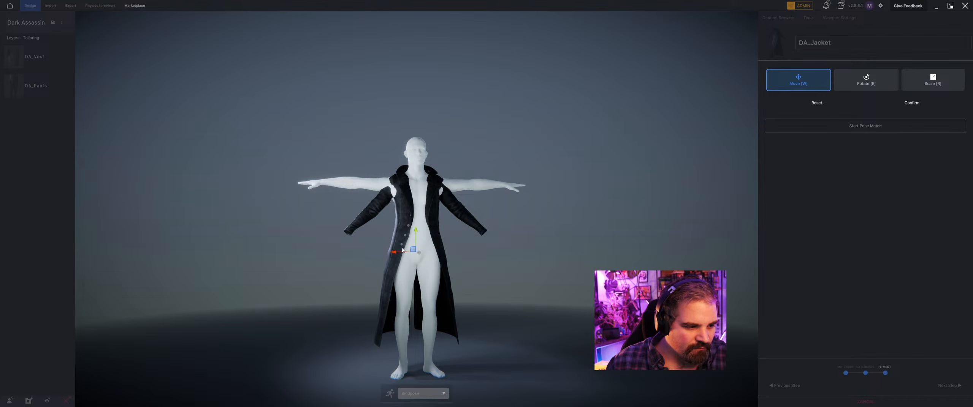
middle_drag(431, 251, 458, 272)
scroll(481, 225, up, 5)
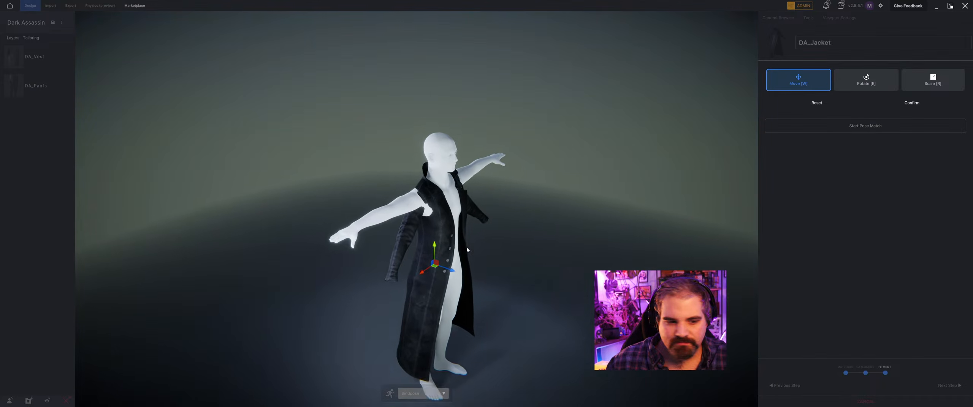
middle_drag(481, 225, 317, 160)
scroll(369, 169, up, 5)
scroll(374, 153, down, 4)
drag(369, 173, 405, 282)
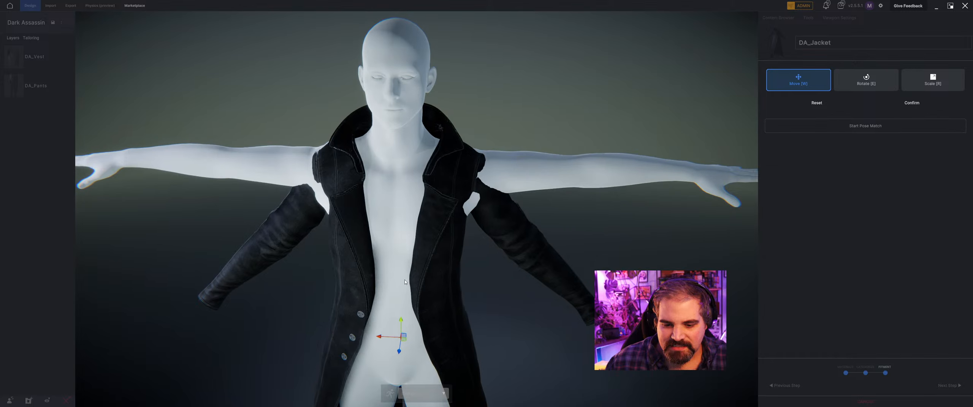
drag(399, 326, 399, 330)
scroll(301, 236, down, 3)
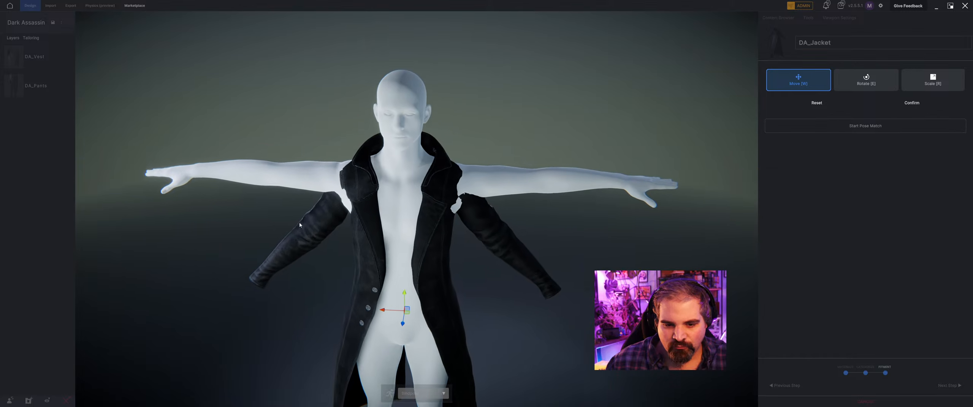
Scale the jacket around the mannequin's torso, readjust its position and confirm the transform.
drag(302, 225, 214, 154)
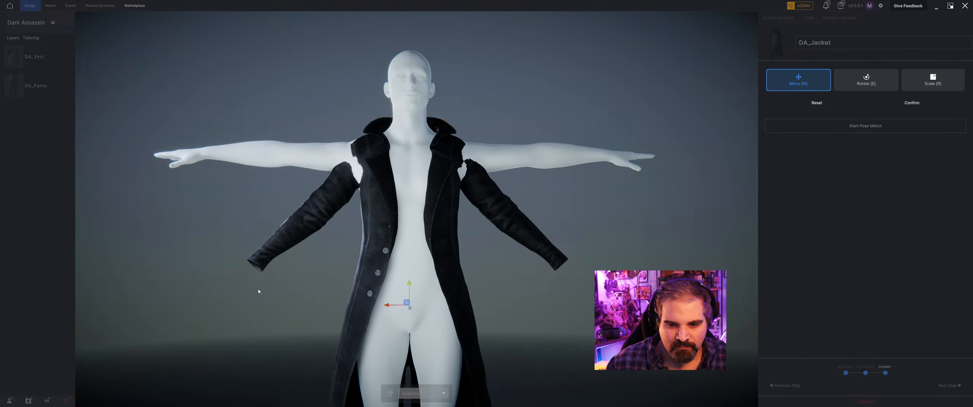
scroll(287, 257, down, 4)
key(r)
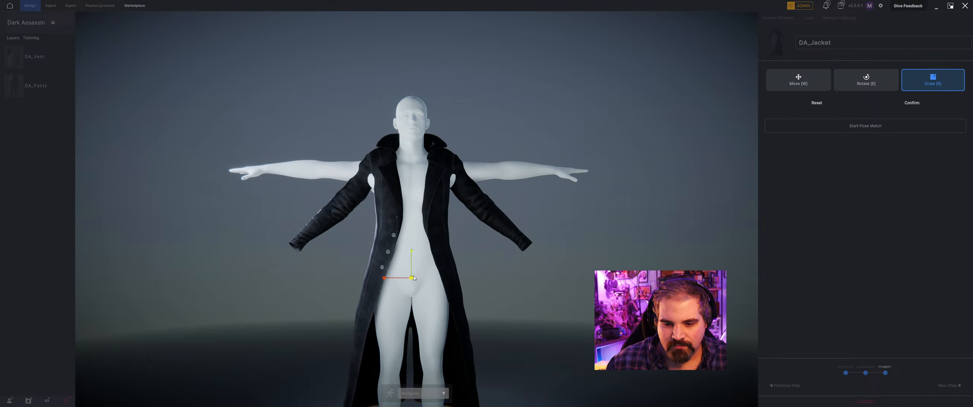
key(w)
drag(374, 263, 666, 228)
click(919, 106)
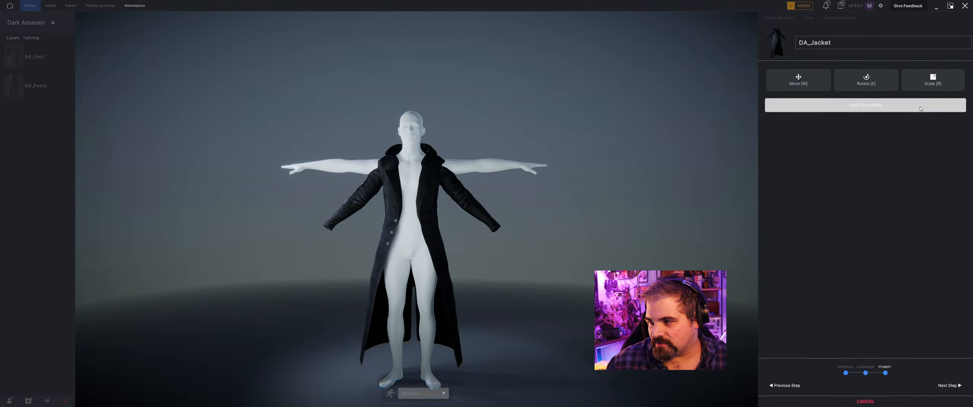
Start pose matching and lower the mannequin's wrists and elbows towards the jacket sleeves with Mirror X on.
click(916, 106)
scroll(523, 178, up, 5)
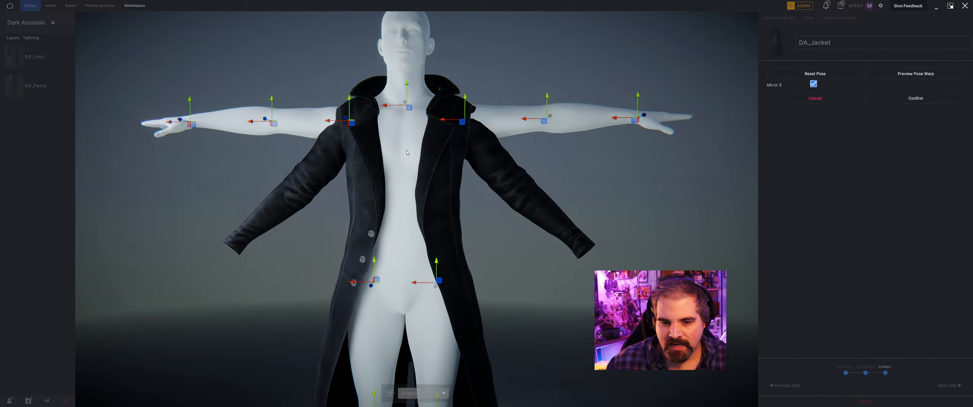
middle_drag(241, 209, 243, 170)
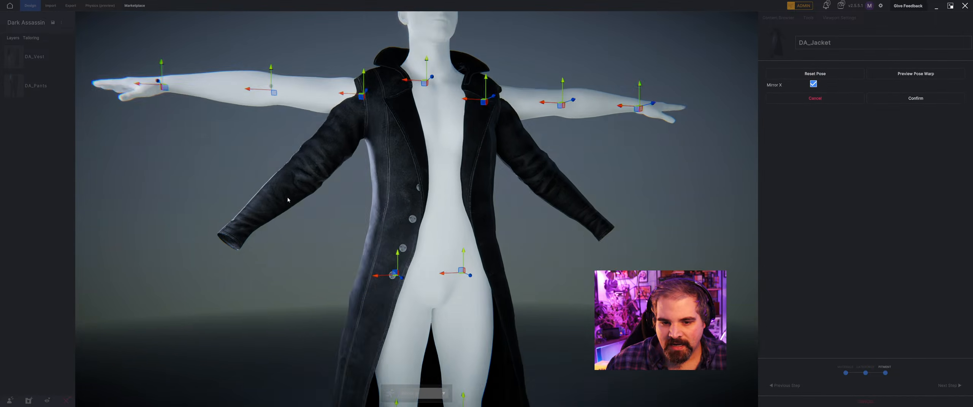
mouse_move(280, 178)
mouse_down()
mouse_move(257, 178)
mouse_move(281, 177)
mouse_up()
drag(169, 59, 169, 224)
drag(277, 130, 277, 183)
middle_drag(277, 182, 251, 191)
Adjust the depth of the mannequin's elbow joints to bring the arms inside the sleeves.
drag(275, 192, 282, 195)
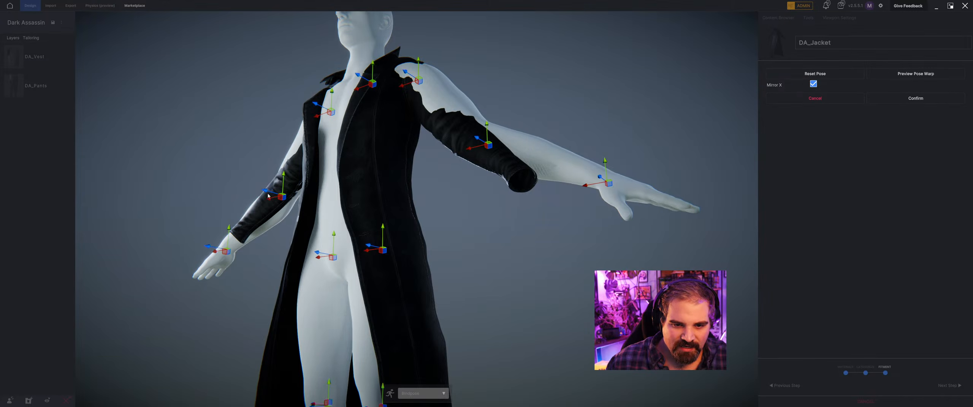
middle_drag(282, 195, 323, 217)
drag(321, 216, 325, 218)
drag(206, 306, 288, 298)
middle_drag(287, 297, 248, 280)
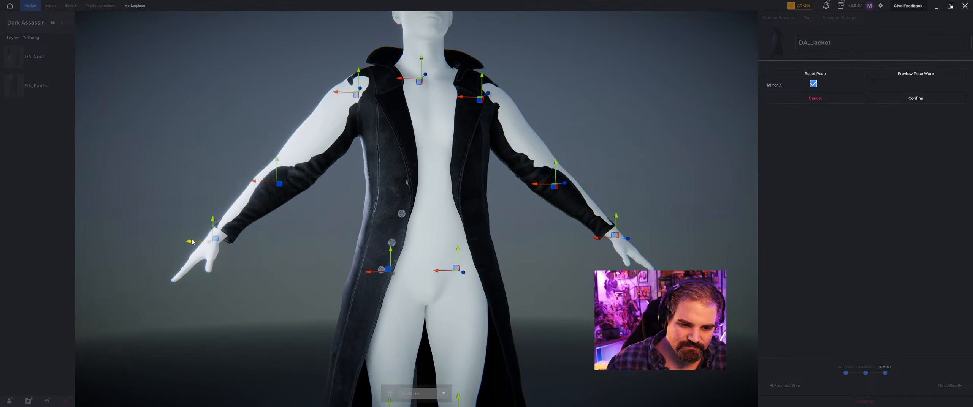
Refine the wrist, elbow and shoulder joints from the front so the arms follow the sleeves.
drag(193, 242, 206, 231)
drag(278, 162, 278, 170)
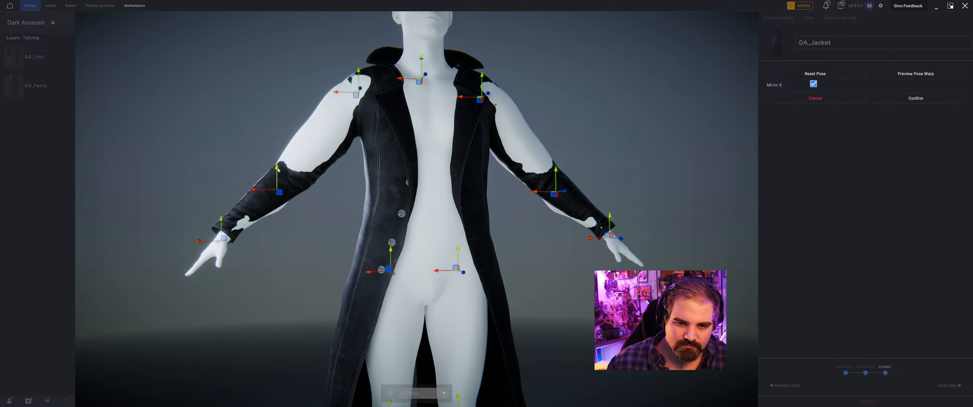
drag(338, 96, 367, 76)
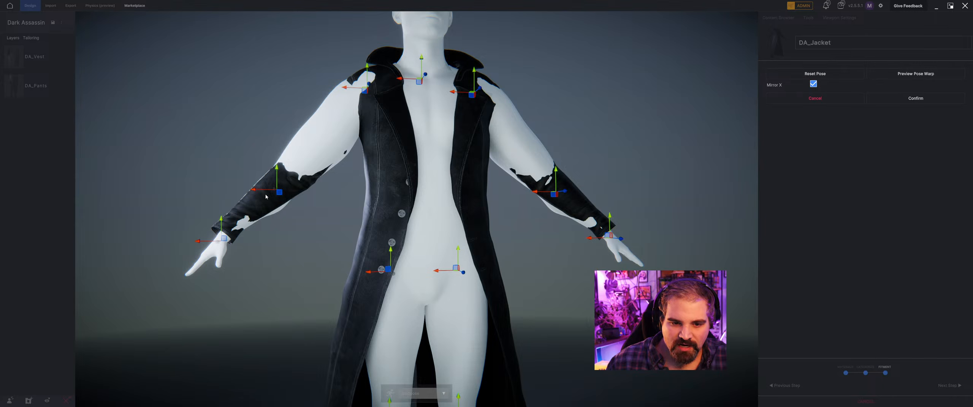
drag(266, 196, 284, 160)
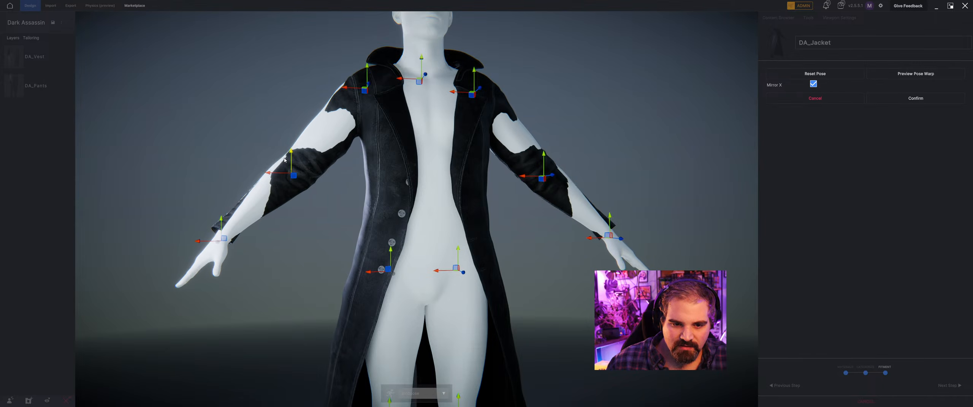
Shift the mannequin's elbow and wrist joints along the depth axis to align the forearms with the sleeves.
middle_drag(251, 169, 336, 185)
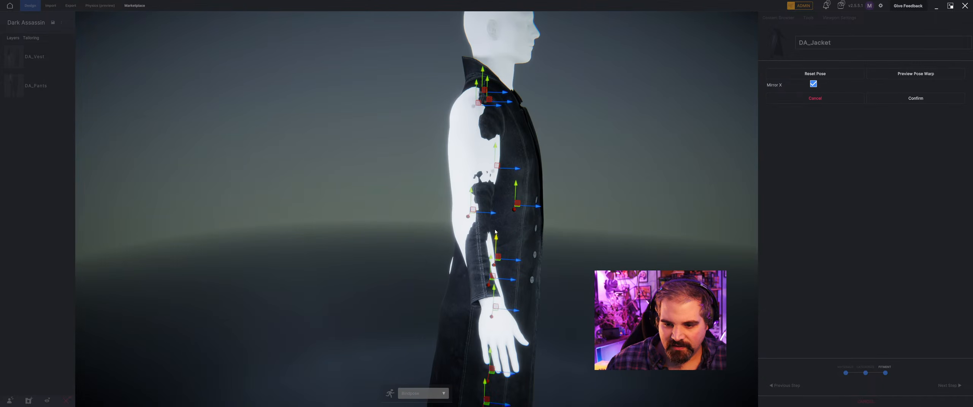
drag(493, 215, 497, 215)
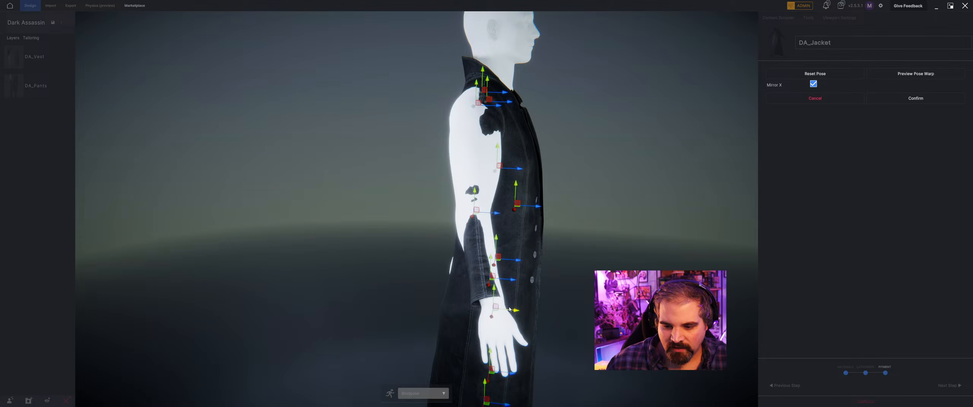
drag(509, 310, 499, 309)
middle_drag(501, 307, 436, 299)
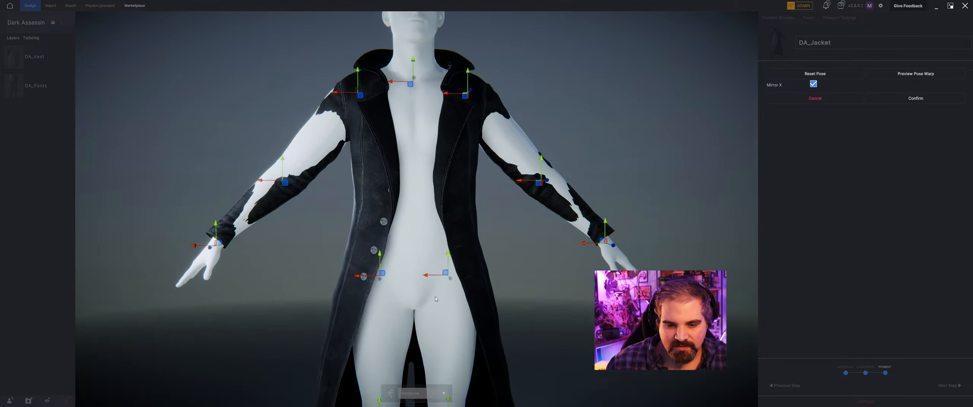
middle_drag(419, 266, 369, 72)
scroll(374, 114, down, 4)
middle_drag(375, 118, 322, 211)
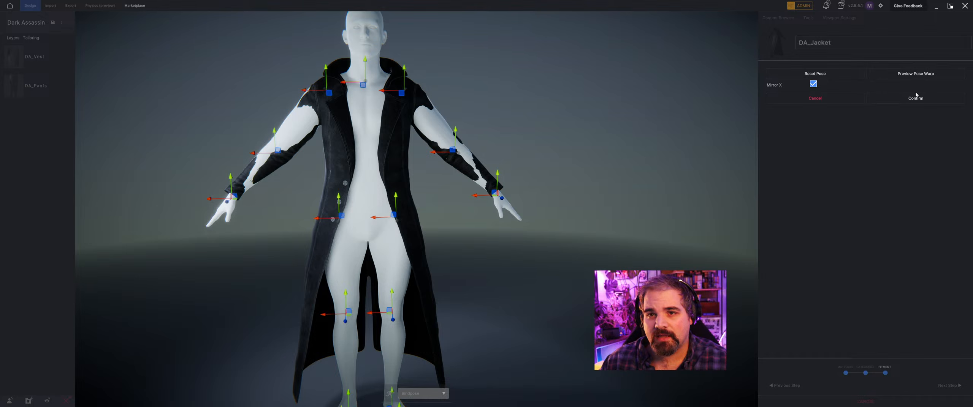
Shift the mannequin's shoulder joints slightly inward with Mirror X on and preview the jacket's pose warp.
click(944, 74)
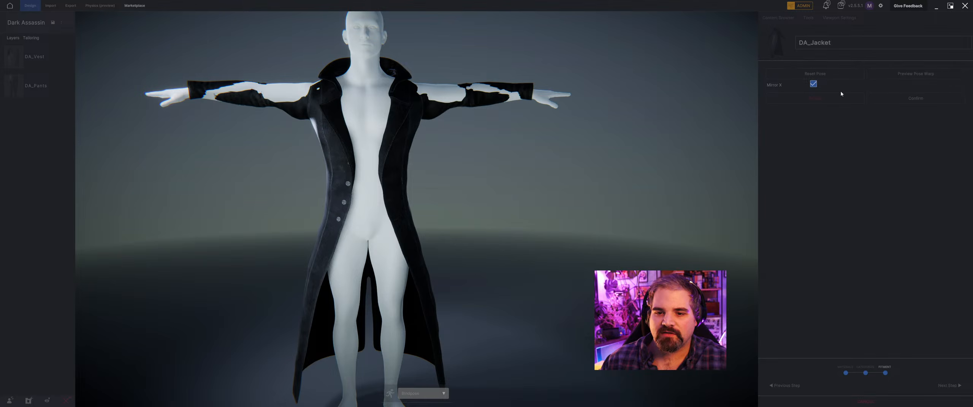
scroll(321, 99, up, 3)
middle_drag(320, 99, 368, 113)
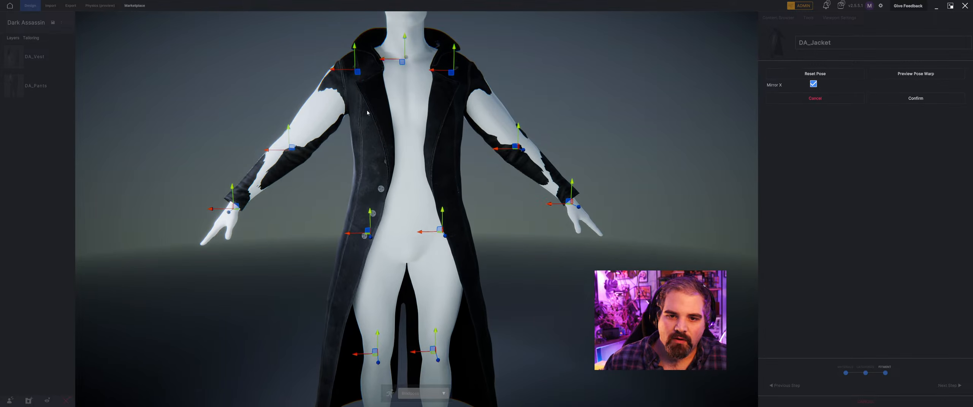
drag(337, 70, 342, 70)
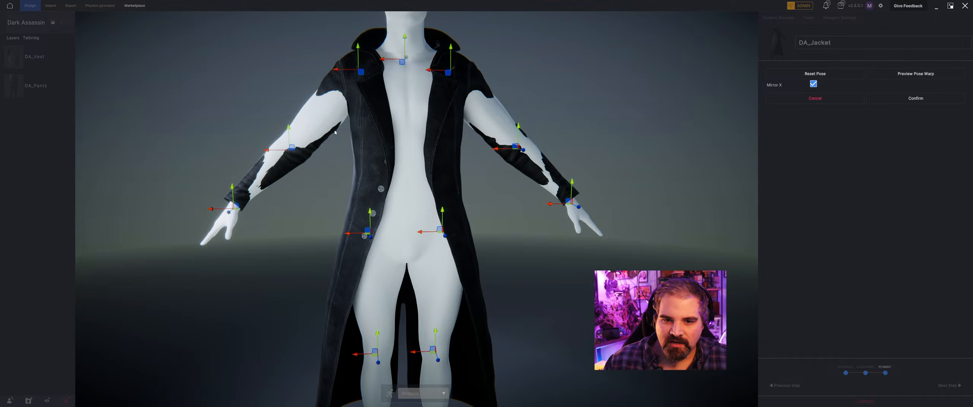
click(895, 72)
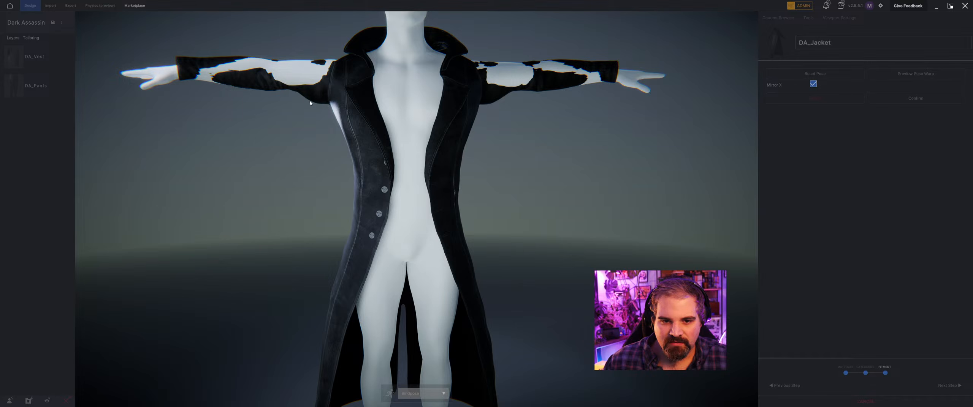
Check the previewed jacket down to the hem and from the side, and confirm the pose match.
middle_drag(308, 107, 307, 57)
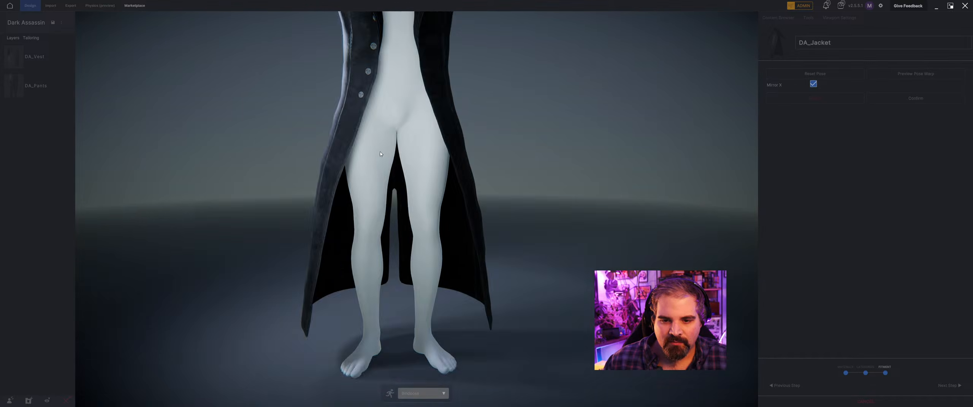
right_drag(342, 64, 388, 104)
middle_drag(387, 105, 367, 155)
scroll(380, 140, down, 5)
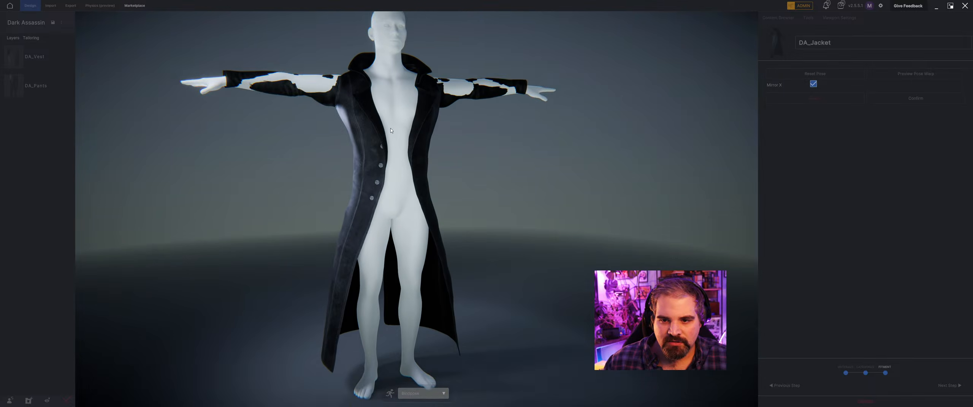
right_drag(390, 128, 706, 149)
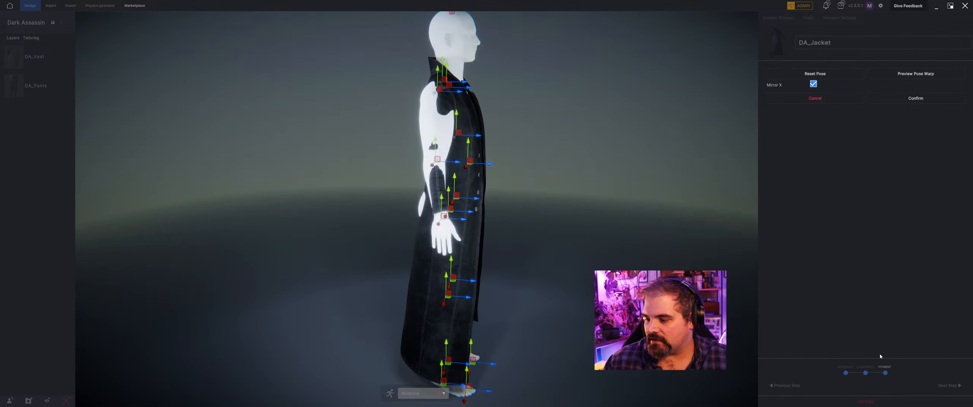
click(930, 102)
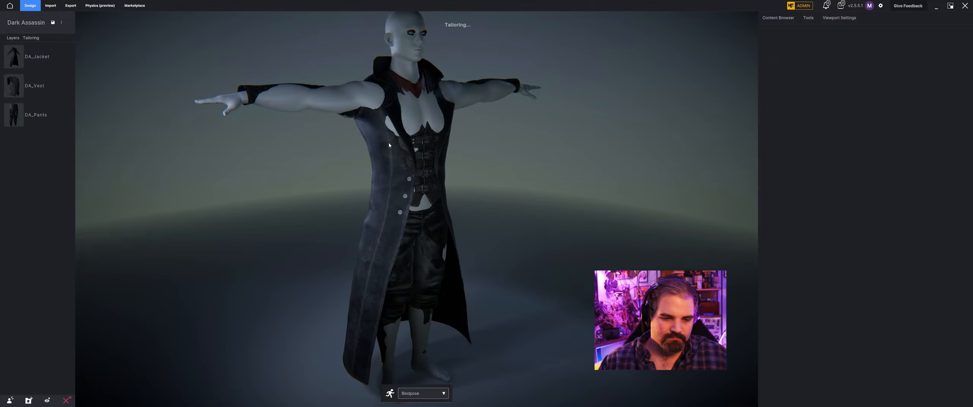
Examine the tailored jacket from the front and back, checking its fit over the vest, pants and arms.
middle_drag(492, 141, 372, 144)
scroll(500, 150, up, 3)
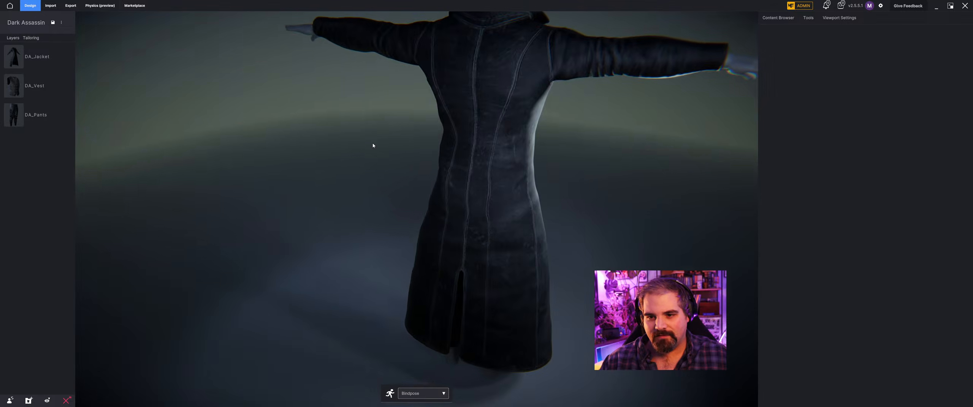
scroll(455, 117, down, 2)
middle_drag(455, 117, 318, 142)
scroll(317, 142, up, 1)
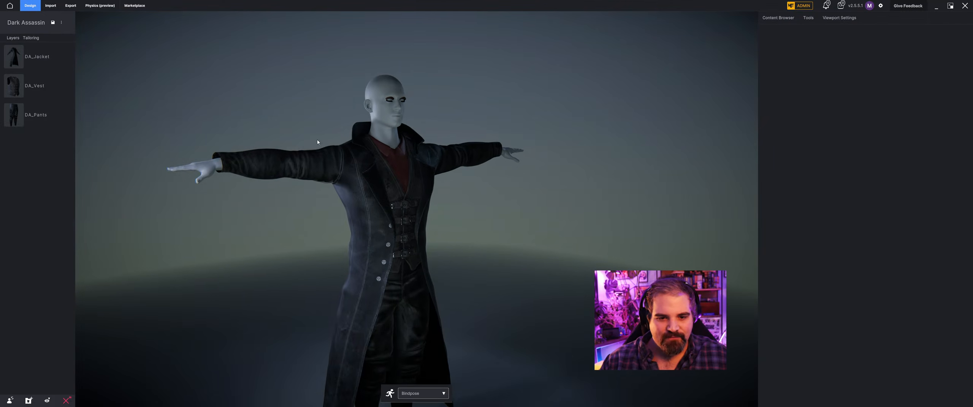
scroll(318, 142, up, 3)
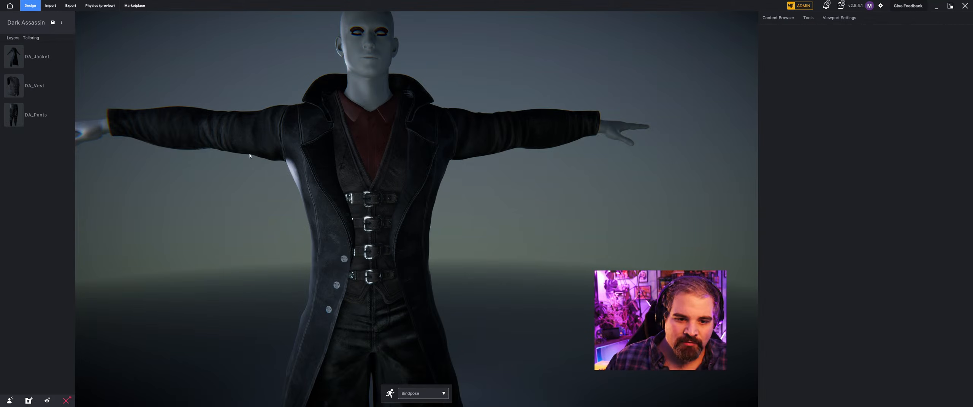
middle_drag(219, 149, 365, 137)
scroll(358, 167, up, 2)
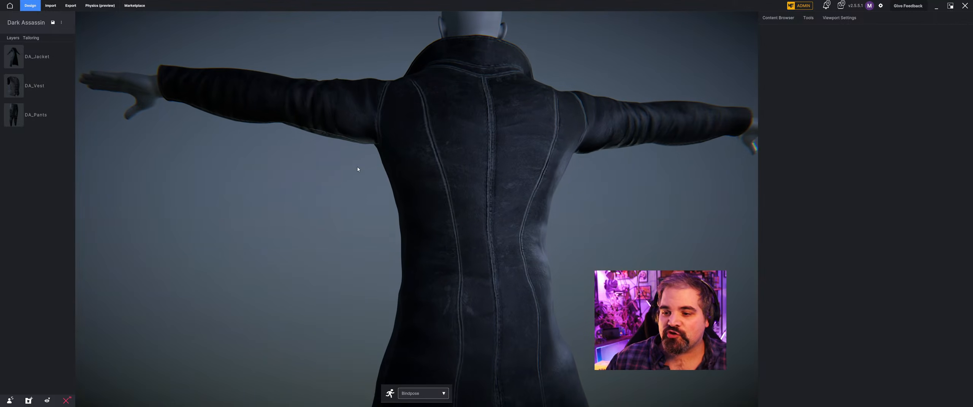
Start the Shrinkwrap brush on DA_Jacket and tighten the underside of the right sleeve near the armpit.
click(632, 111)
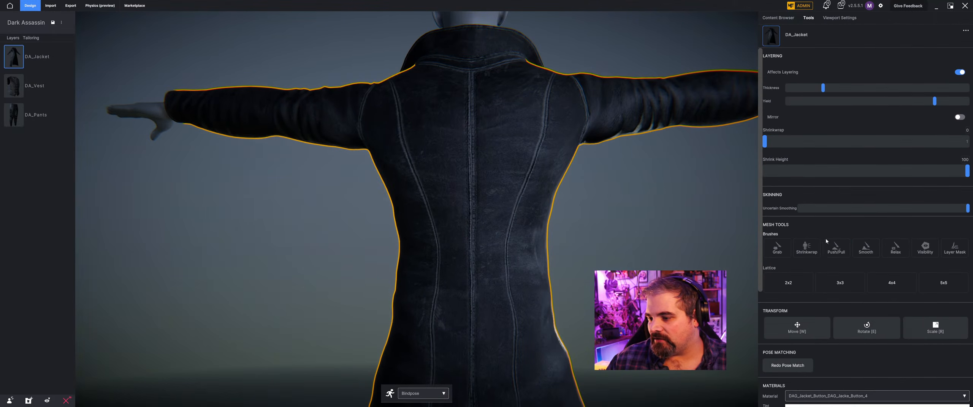
click(806, 258)
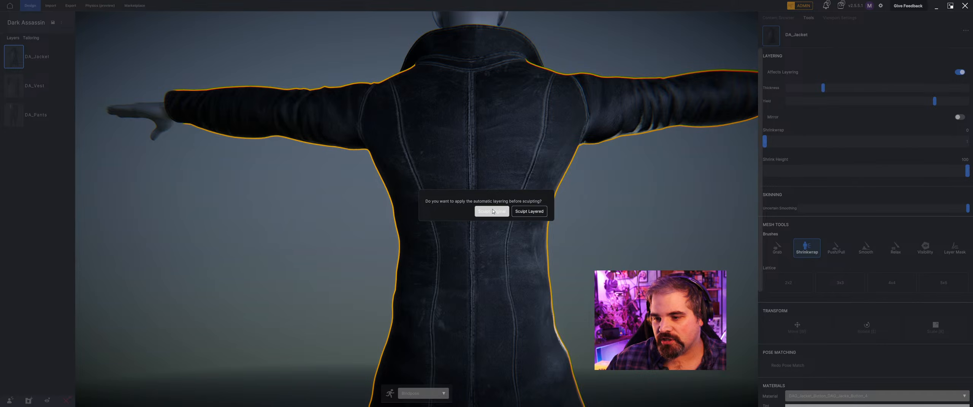
click(529, 212)
middle_drag(643, 158, 495, 204)
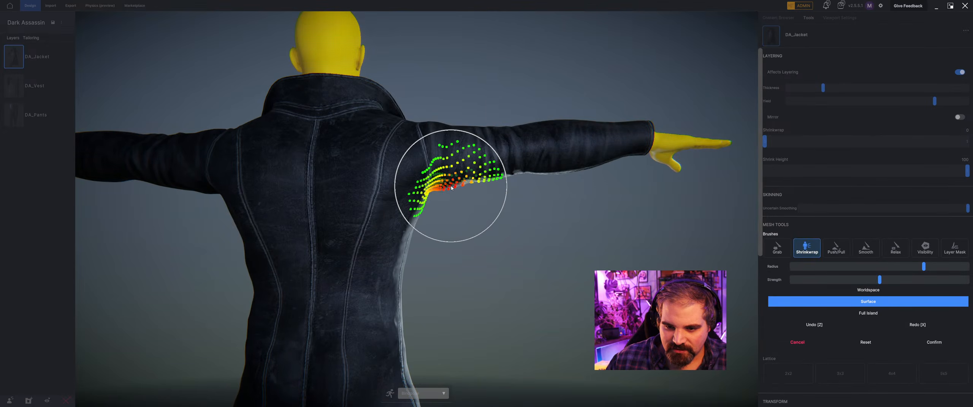
right_drag(486, 208, 465, 160)
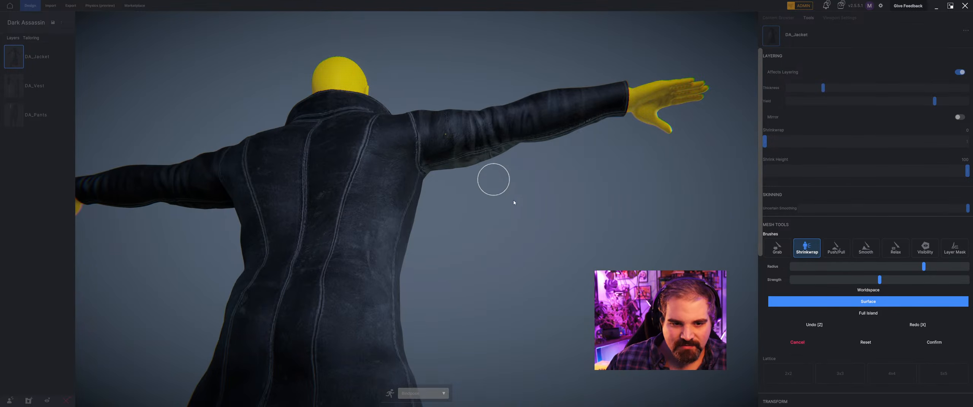
Brush Shrinkwrap over the jacket's armpit areas, chest side, upper back and the sides below the arms.
mouse_move(515, 202)
right_down()
mouse_move(323, 198)
mouse_move(352, 193)
mouse_move(289, 174)
mouse_move(299, 229)
right_up()
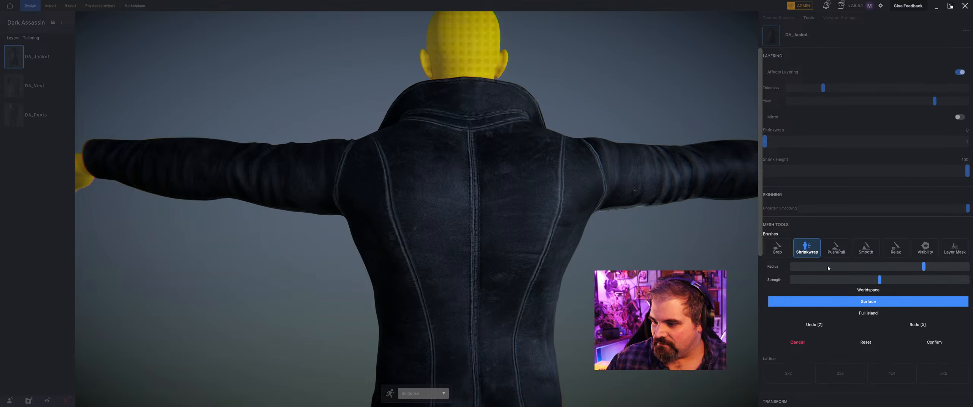
right_drag(557, 198, 614, 193)
mouse_move(707, 233)
right_down()
mouse_move(465, 241)
mouse_move(469, 224)
right_up()
mouse_move(511, 249)
right_down()
mouse_move(513, 262)
mouse_move(417, 256)
right_up()
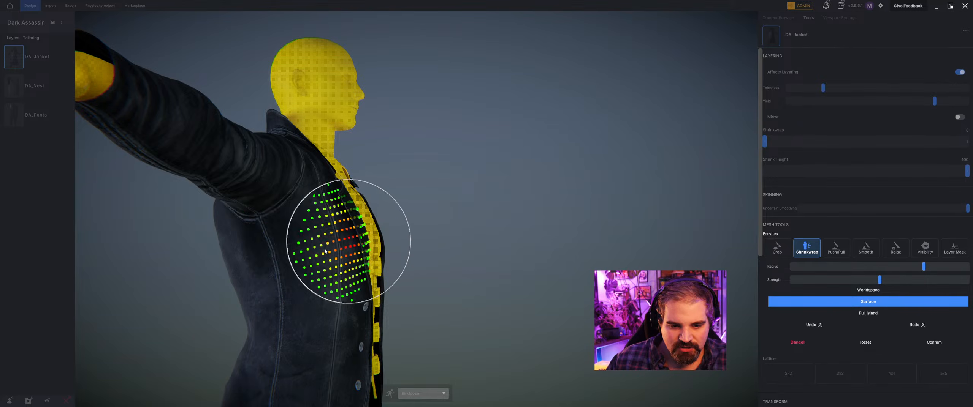
mouse_move(198, 281)
right_down()
mouse_move(154, 278)
mouse_move(346, 229)
right_up()
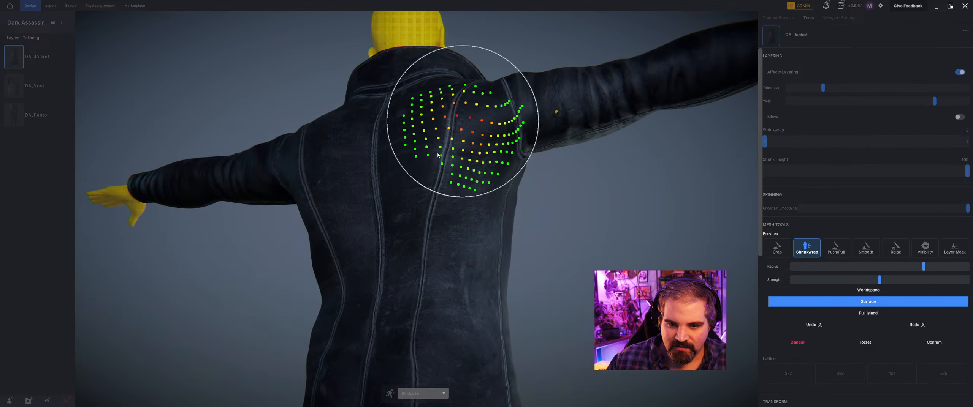
right_drag(426, 221, 532, 228)
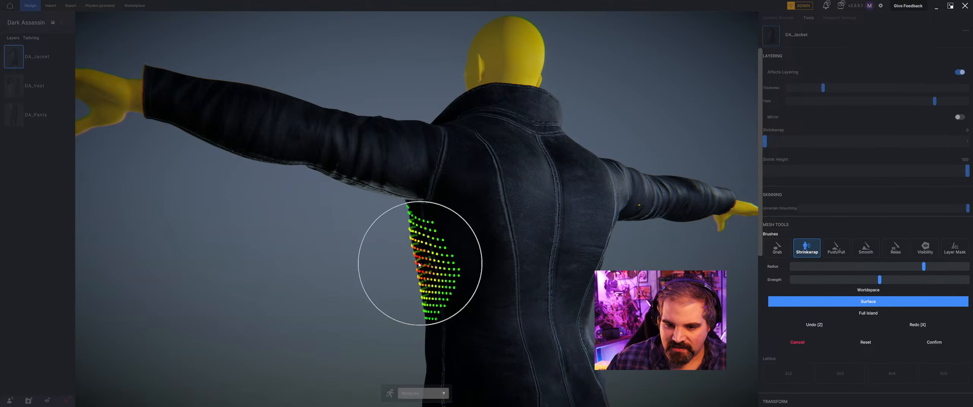
mouse_move(347, 259)
right_down()
mouse_move(474, 268)
mouse_move(501, 296)
mouse_move(518, 295)
right_up()
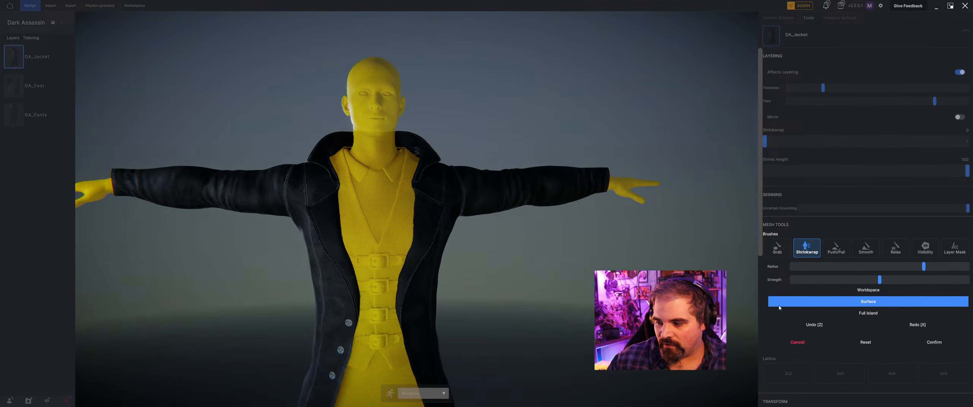
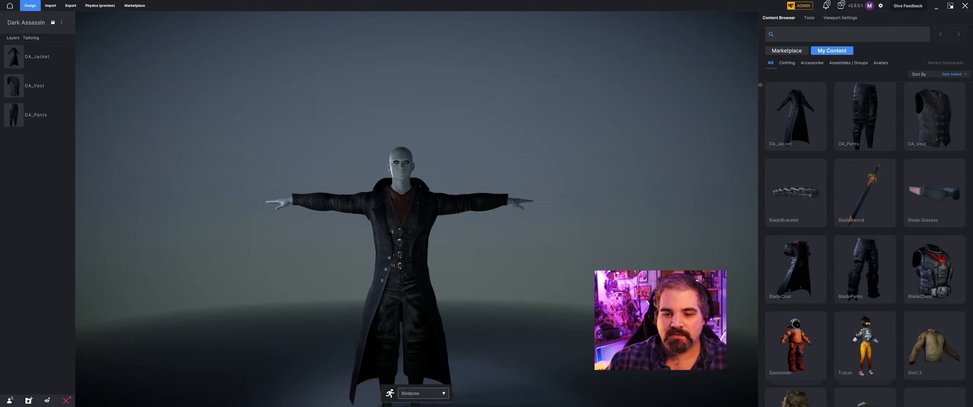
Import DA_Boot.fbx from the Dark Assassin folder as a cloth/accessory model.
mouse_move(391, 208)
middle_down()
mouse_move(474, 215)
mouse_move(399, 243)
mouse_move(390, 214)
middle_up()
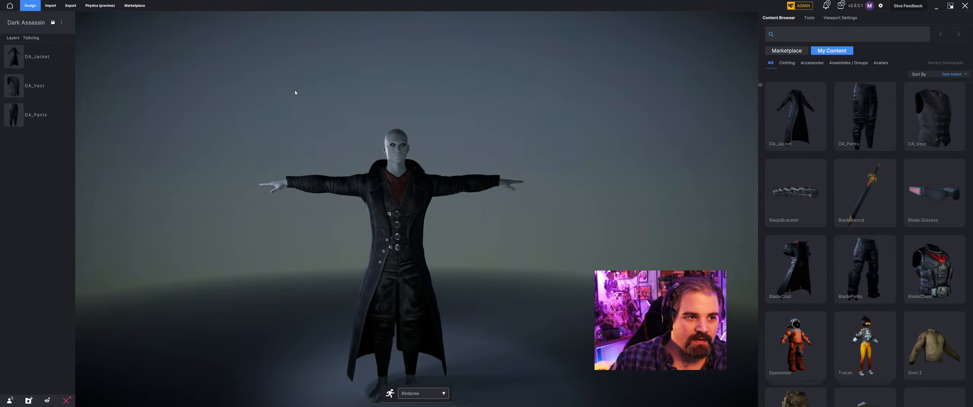
click(50, 5)
click(812, 59)
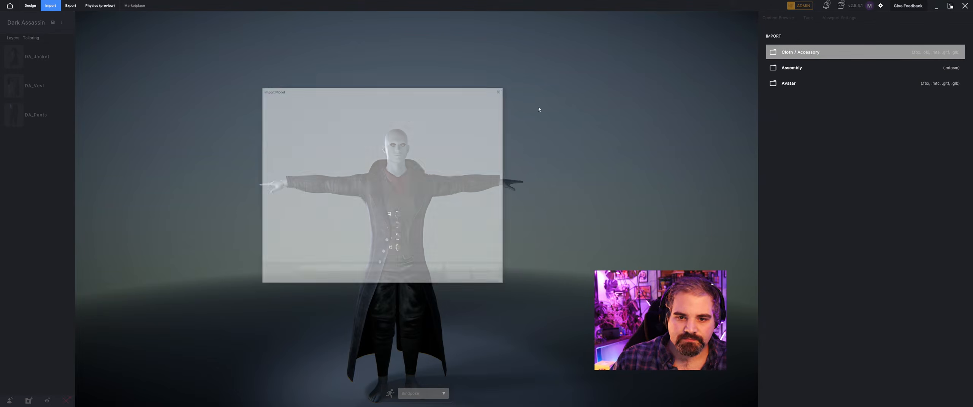
click(356, 100)
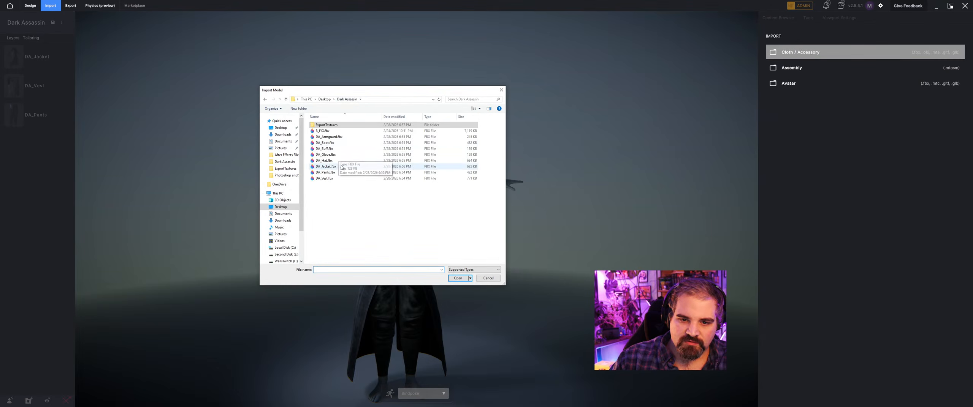
click(347, 143)
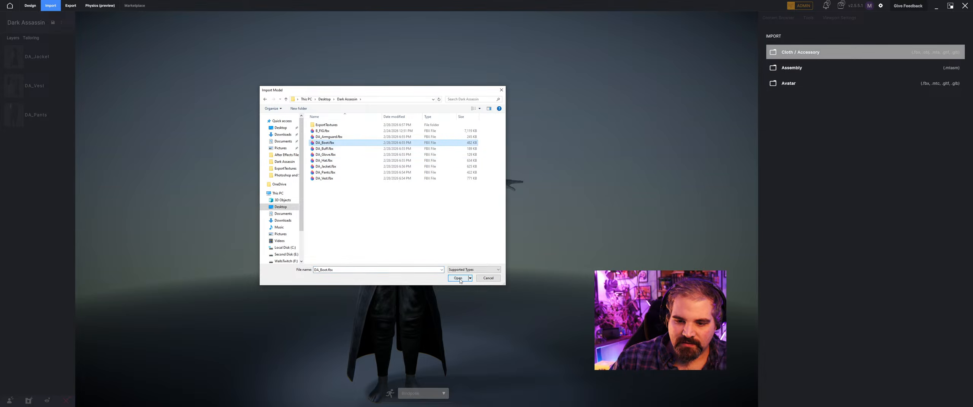
click(459, 278)
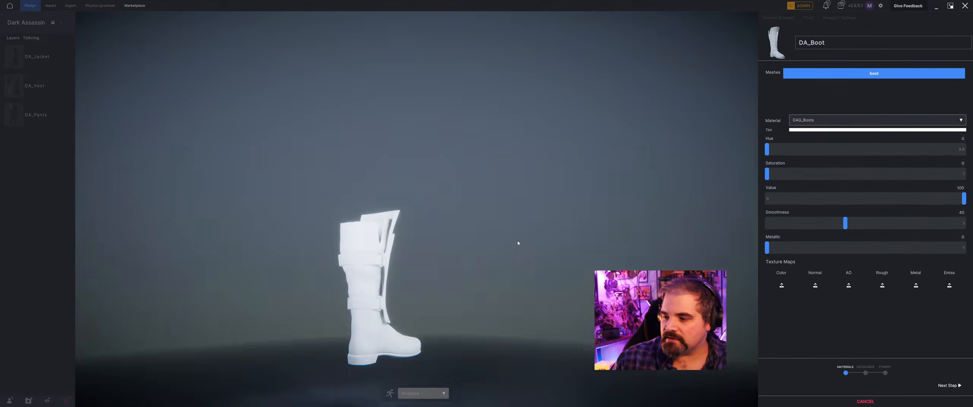
Load dag_boots_default_basecolor as the color map and dag_boots_default_normal as the normal map of the DAG_Boots material.
click(872, 120)
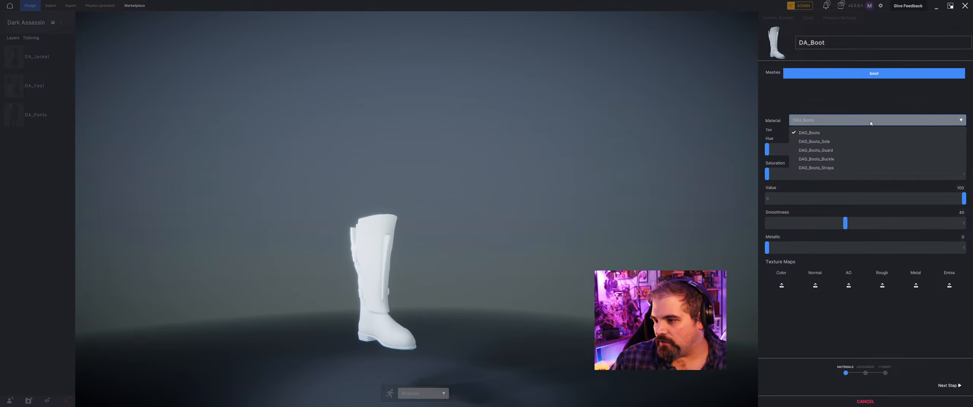
click(810, 321)
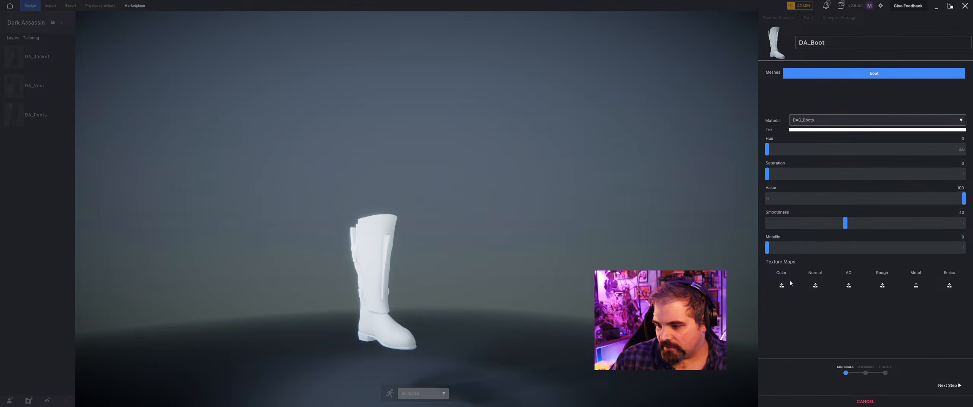
click(782, 285)
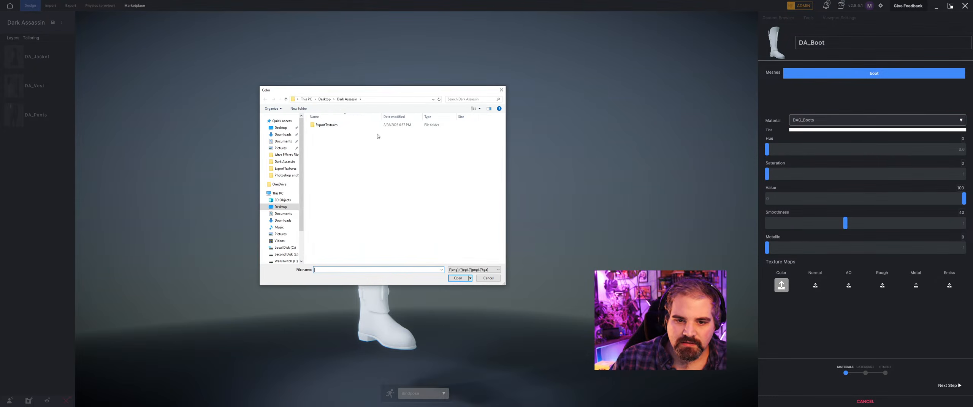
scroll(420, 201, down, 1)
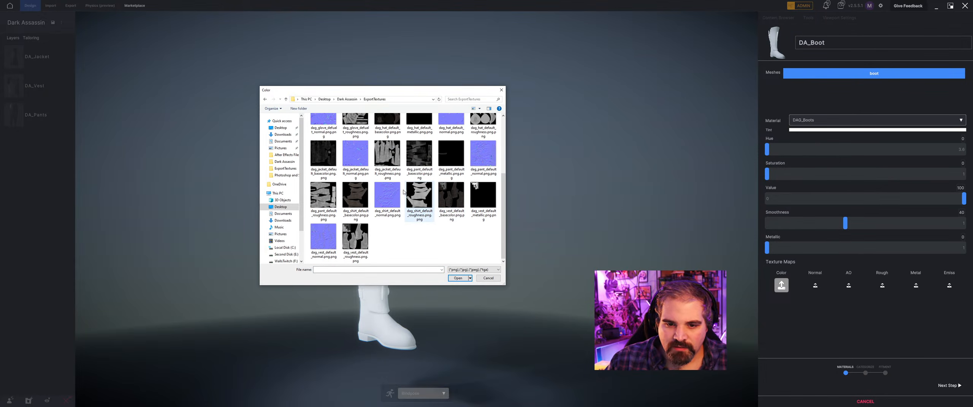
scroll(467, 171, up, 2)
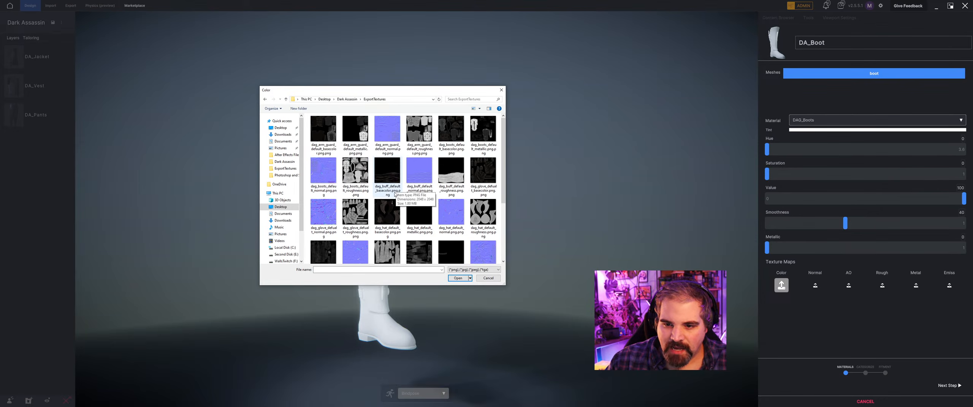
click(450, 133)
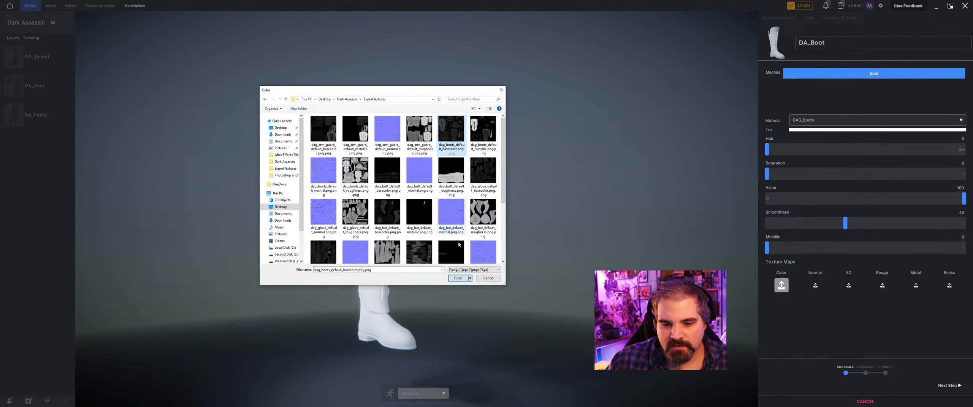
click(458, 279)
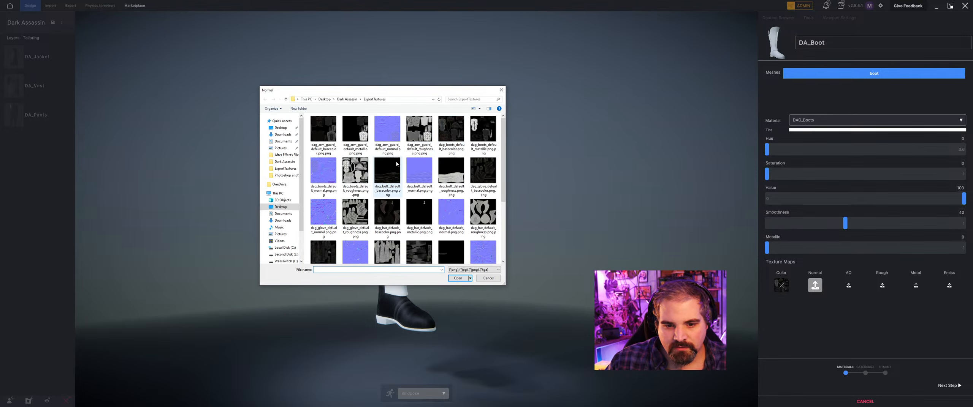
click(329, 174)
click(458, 278)
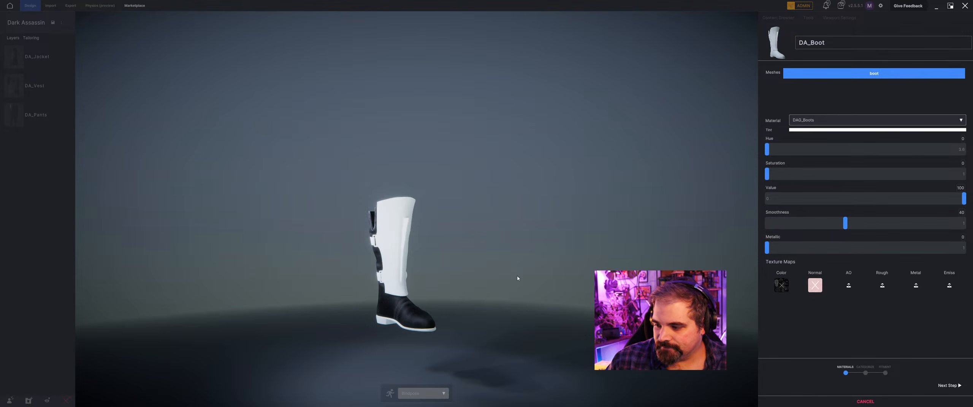
Load dag_boots_default_roughness as the roughness map and dag_boots_default_metallic as the metal map of the DAG_Boots material.
click(882, 285)
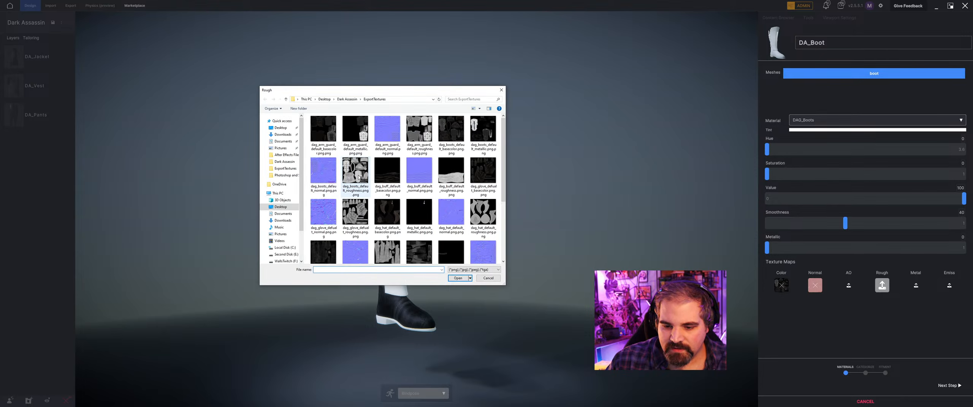
click(358, 177)
click(458, 279)
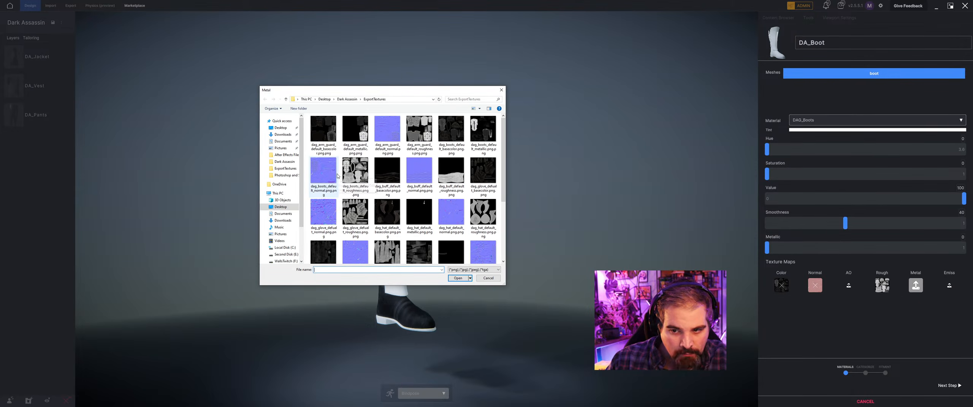
click(480, 133)
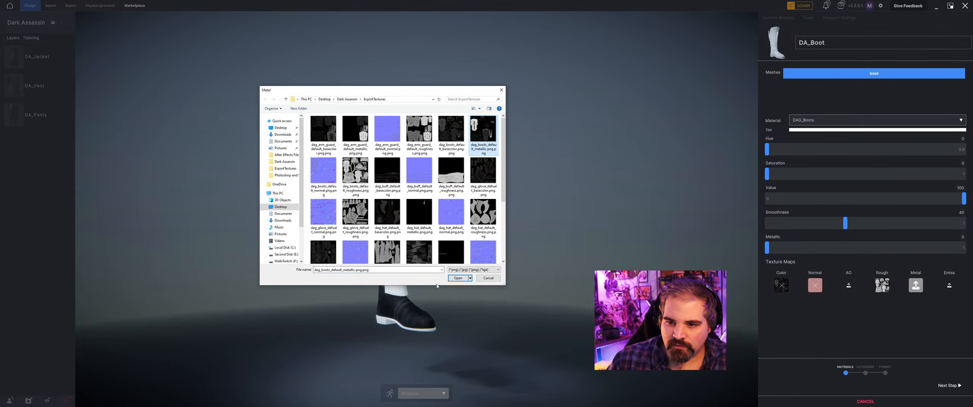
click(457, 278)
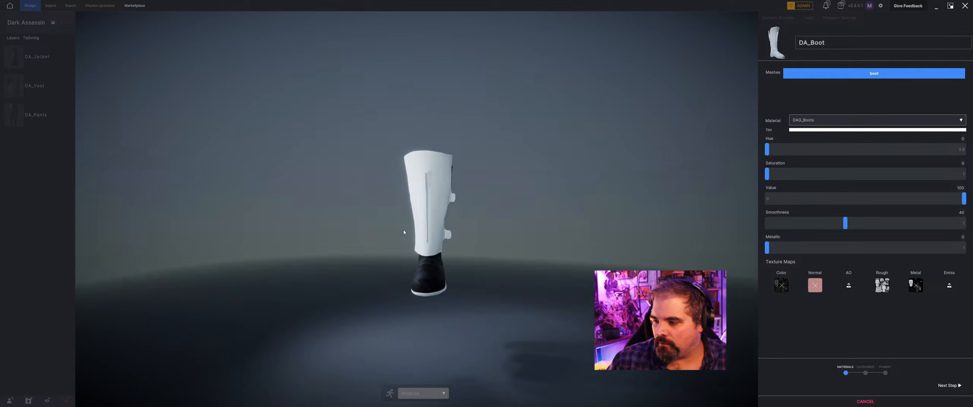
Give the DAG_Boots_Sole material the dag_boots_default_basecolor color map and the dag_boots_default_normal normal map.
click(833, 125)
click(832, 140)
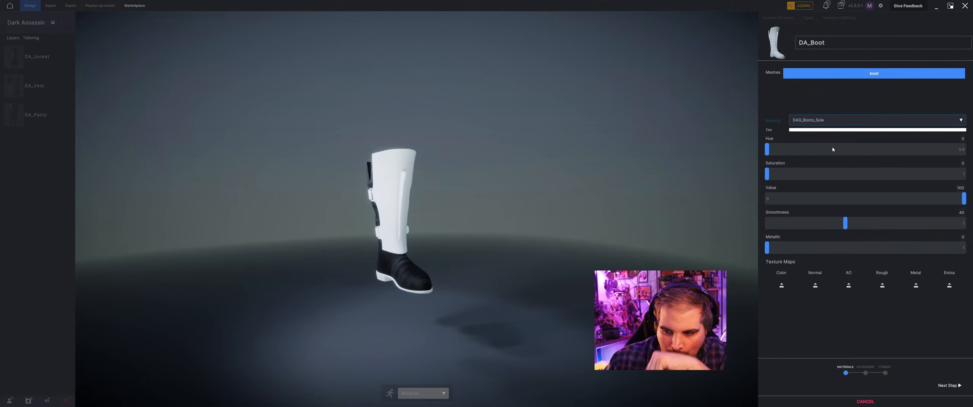
click(781, 285)
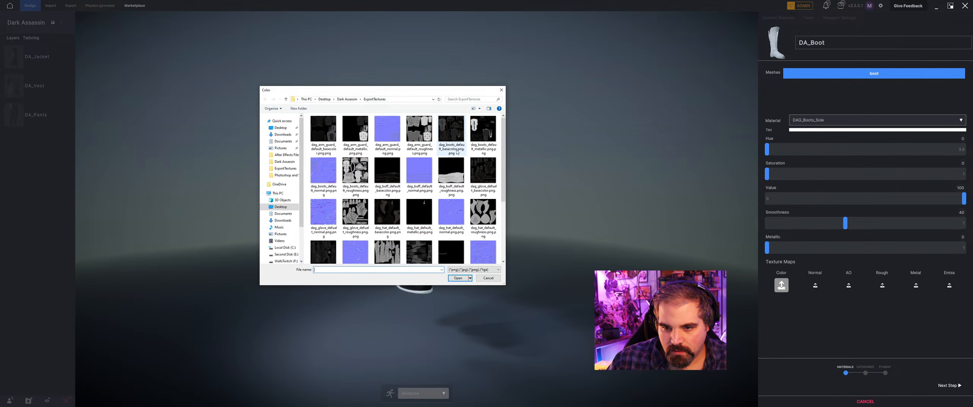
click(452, 137)
click(458, 278)
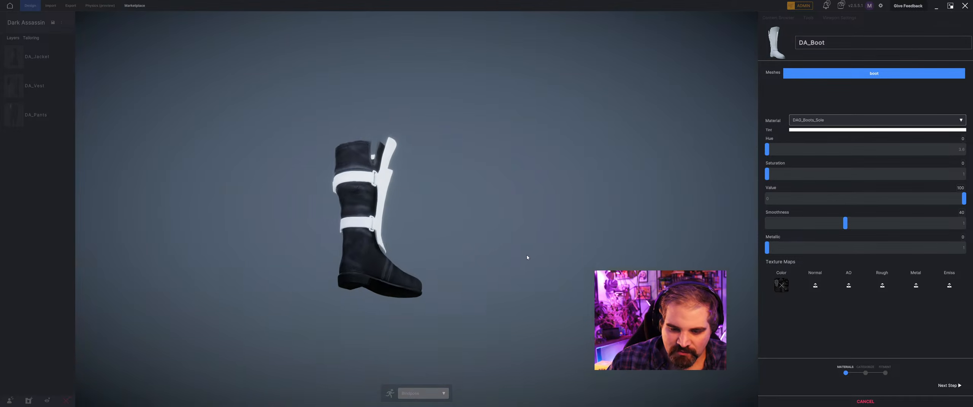
scroll(504, 265, up, 4)
middle_drag(428, 277, 399, 291)
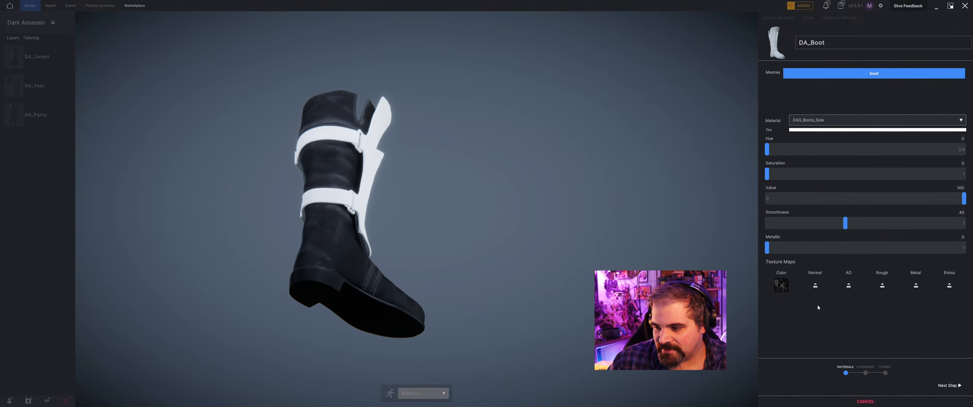
click(821, 286)
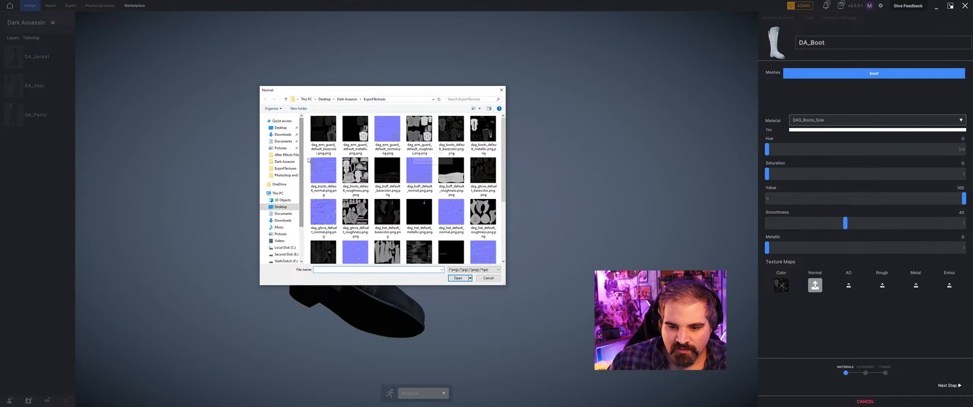
click(323, 170)
click(453, 279)
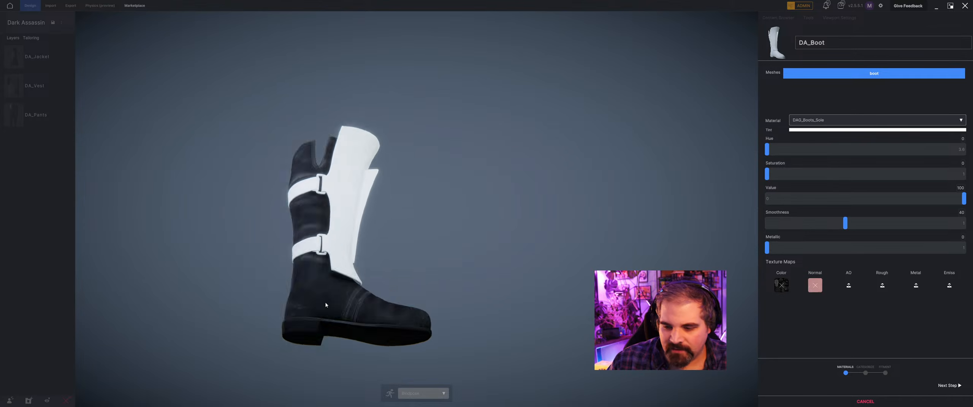
Apply dag_boots_default_basecolor as the color map of the DAG_Boots_Guard material and check the guard's pattern up close.
click(831, 120)
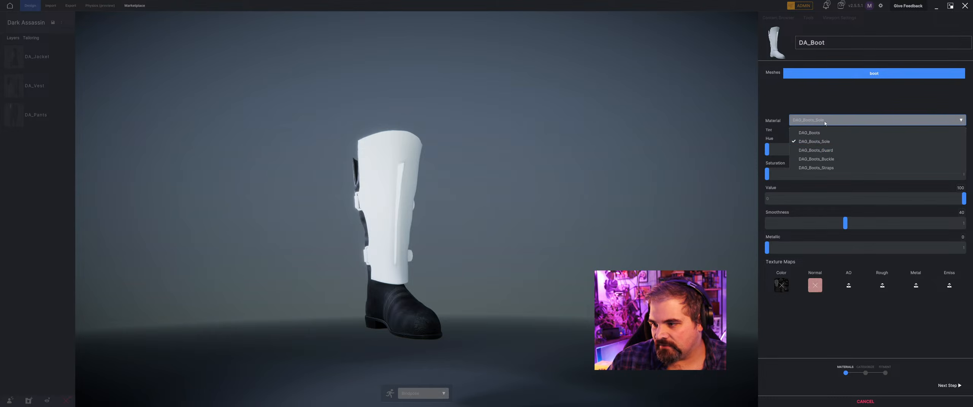
click(816, 150)
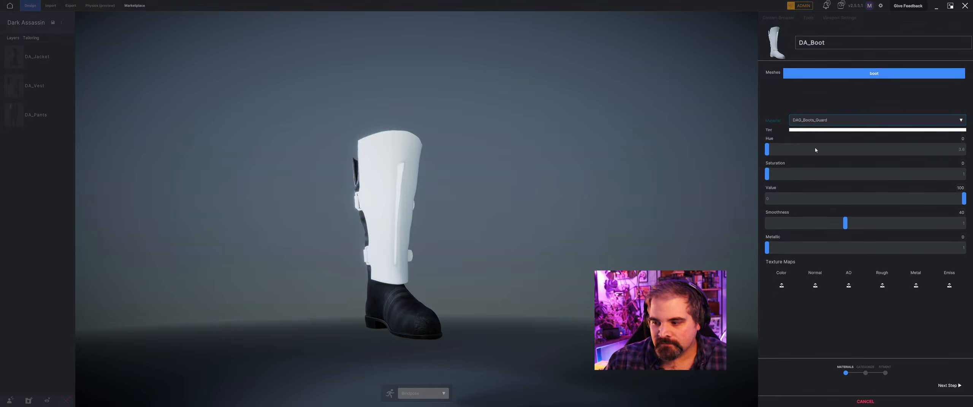
click(782, 286)
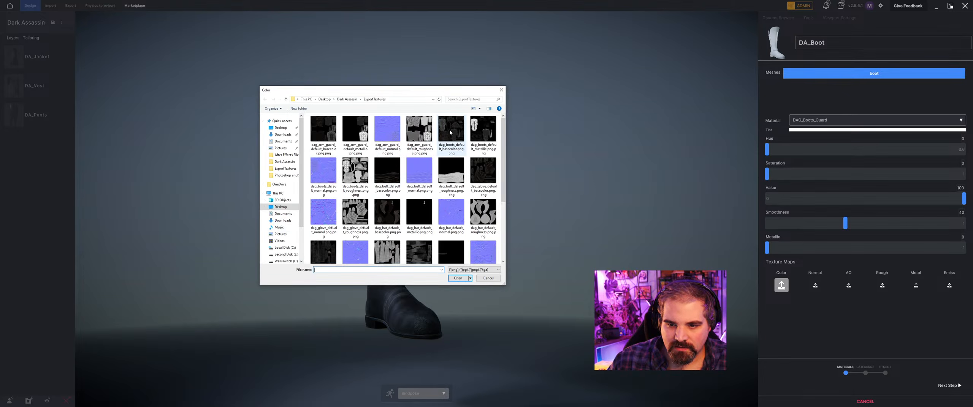
click(450, 132)
click(459, 281)
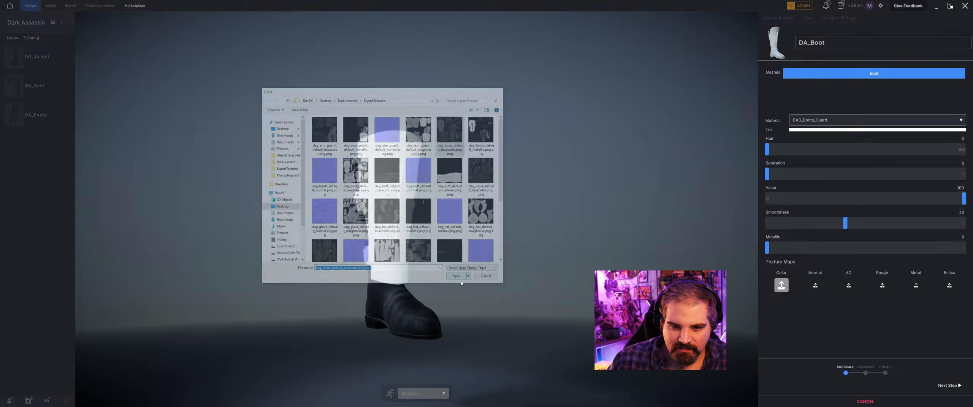
scroll(437, 242, up, 5)
mouse_move(443, 242)
mouse_down()
mouse_move(357, 244)
mouse_move(436, 245)
mouse_up()
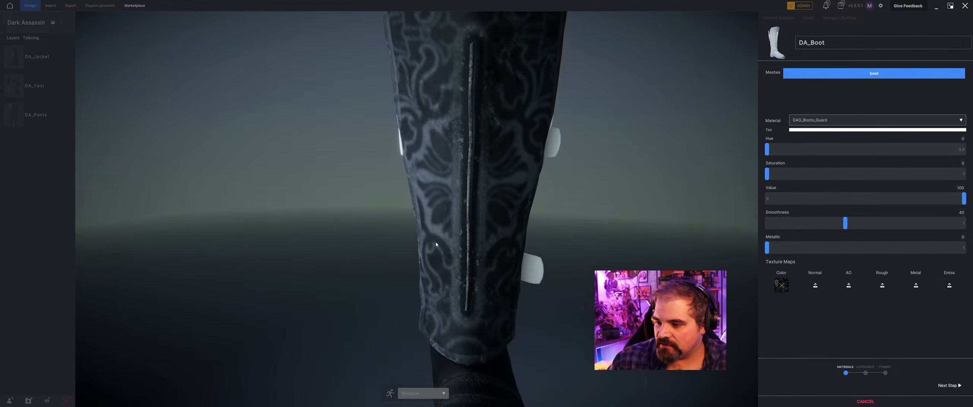
Apply dag_boots_default_normal as the normal map of the DAG_Boots_Guard material and check the relief on the guard.
click(814, 286)
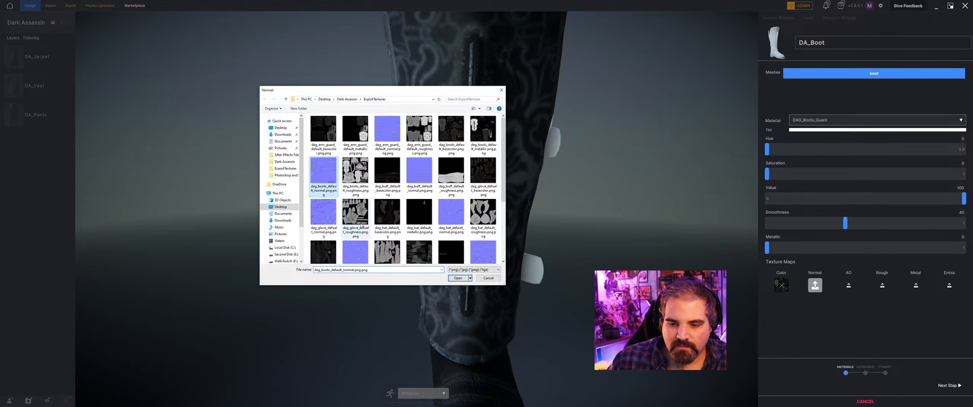
double_click(322, 172)
scroll(528, 209, up, 3)
mouse_move(528, 209)
mouse_down()
mouse_move(575, 201)
mouse_move(467, 213)
mouse_move(543, 204)
mouse_up()
scroll(552, 217, down, 3)
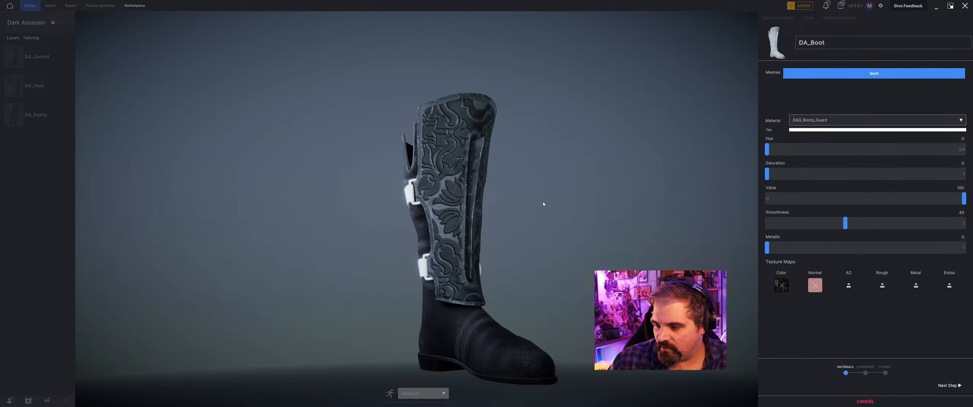
Add the dag_boots_default_roughness and dag_boots_default_metallic textures as the rough and metal maps of DAG_Boots_Guard.
click(882, 285)
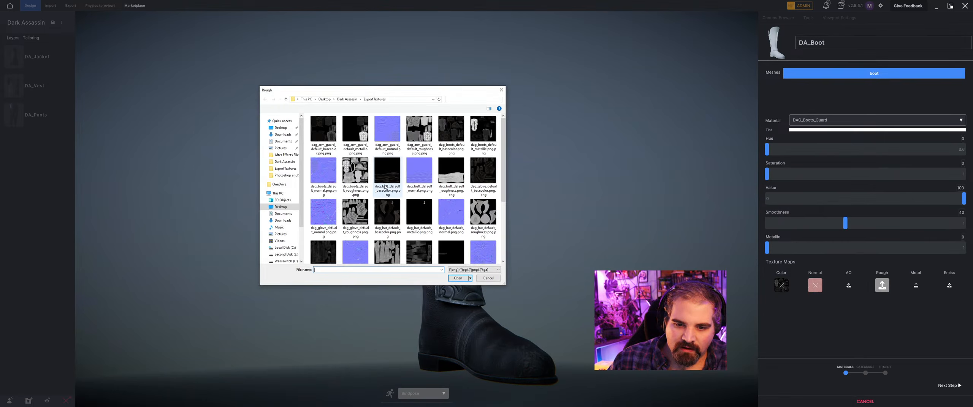
click(356, 167)
click(457, 279)
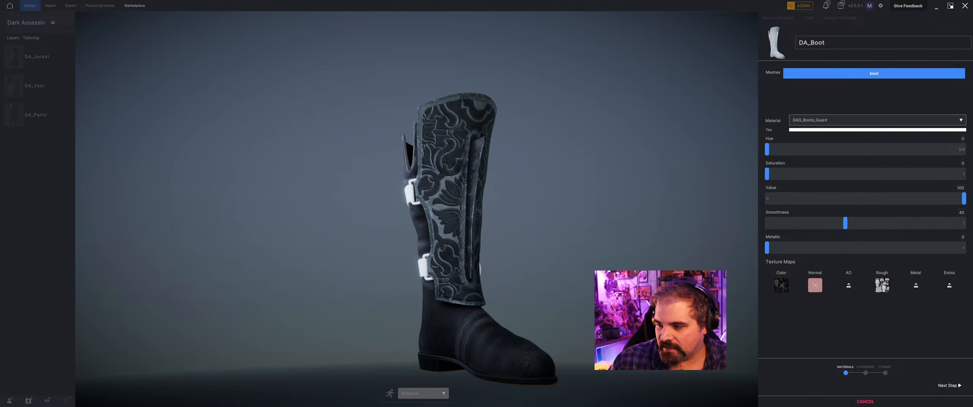
click(915, 285)
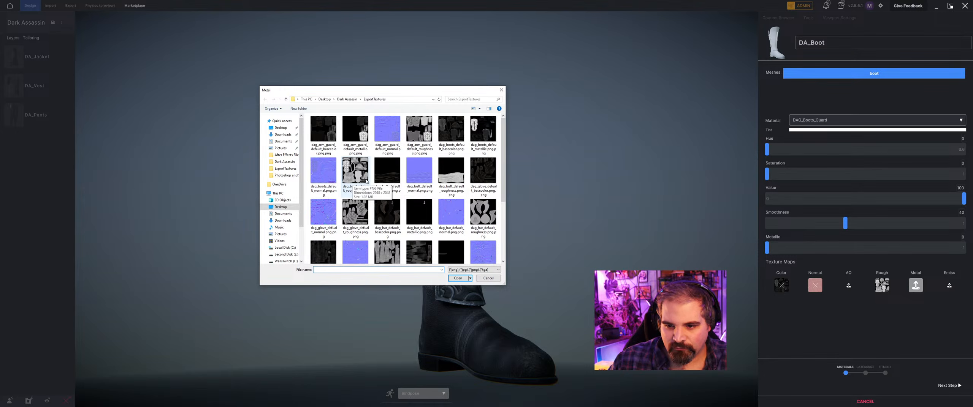
click(484, 136)
click(457, 278)
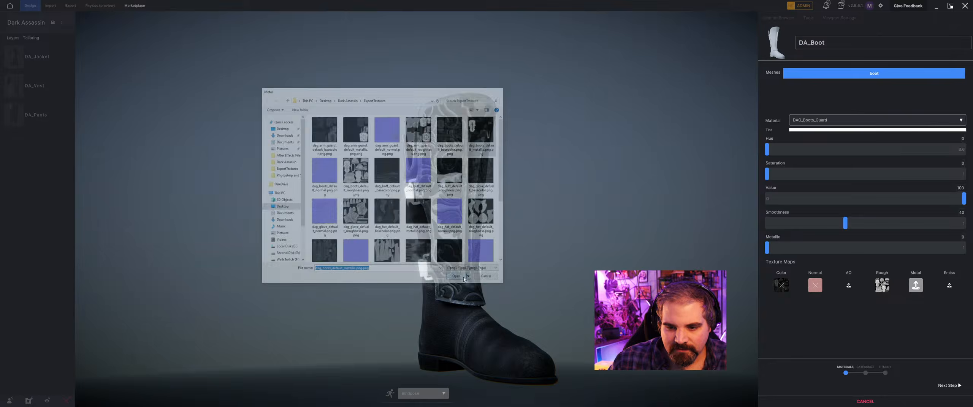
middle_drag(566, 234, 593, 246)
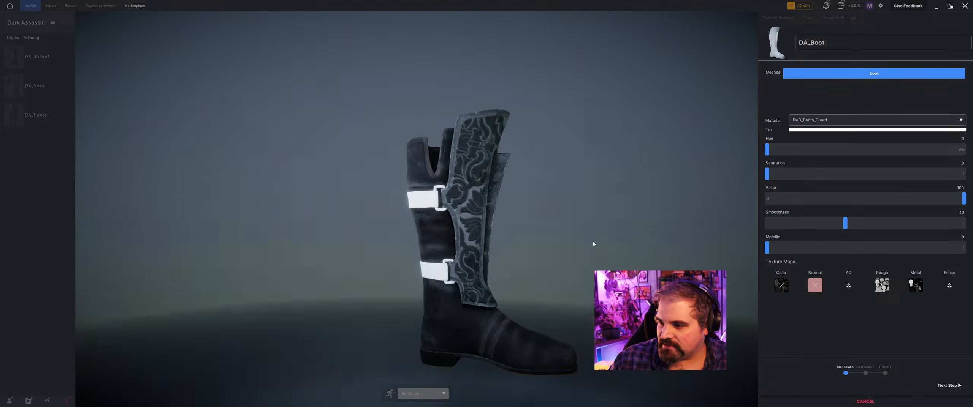
Give the DAG_Boots_Buckle material the dag_boots_default_basecolor color map and the dag_boots_default_normal normal map.
click(862, 121)
click(815, 160)
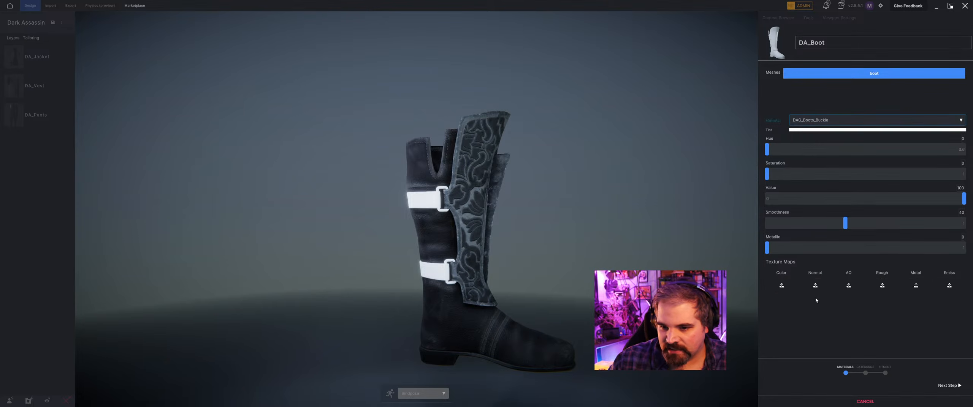
click(781, 285)
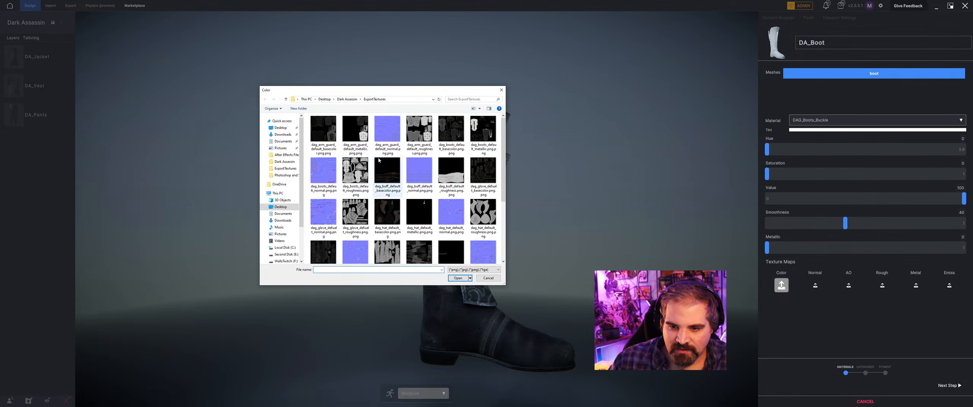
click(450, 137)
click(459, 278)
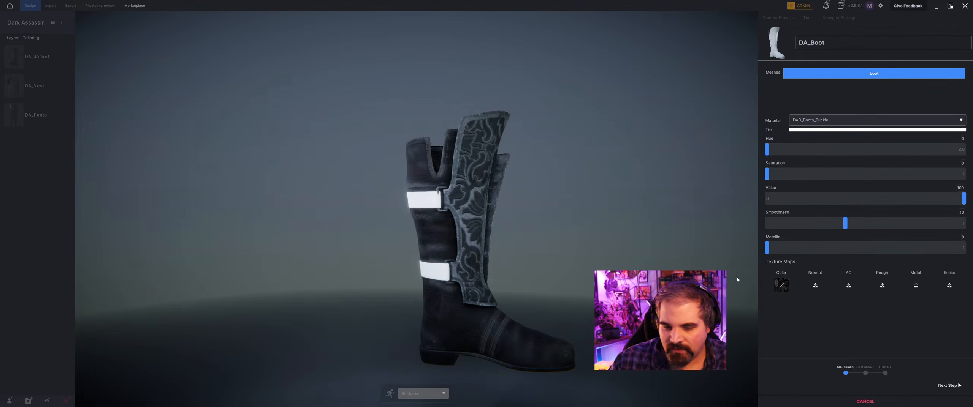
click(323, 173)
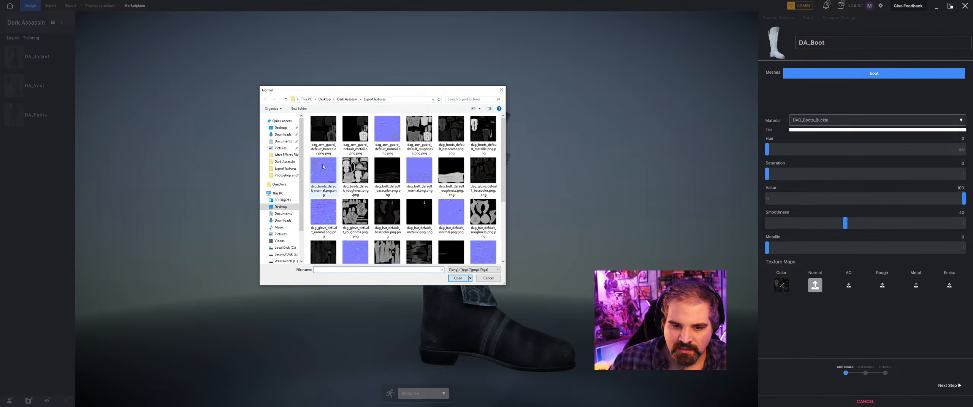
click(459, 278)
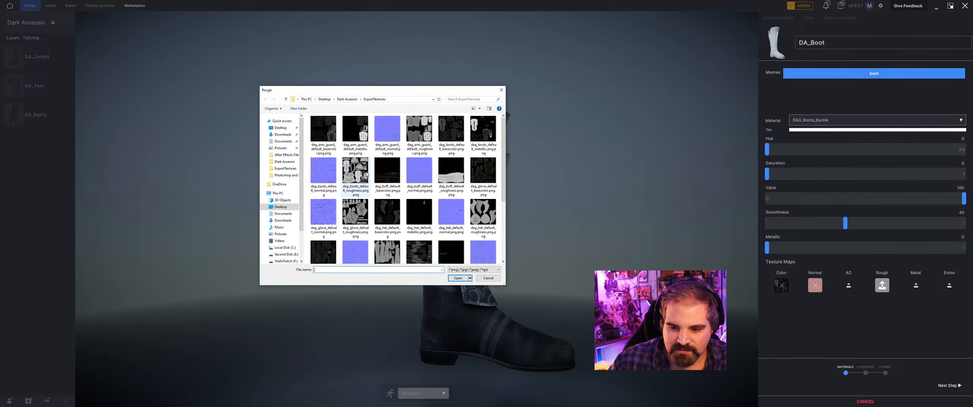
Add dag_boots_default_roughness and dag_boots_default_metallic as the buckle's rough and metal maps, and raise its Metallic value to 78.
click(355, 173)
click(458, 278)
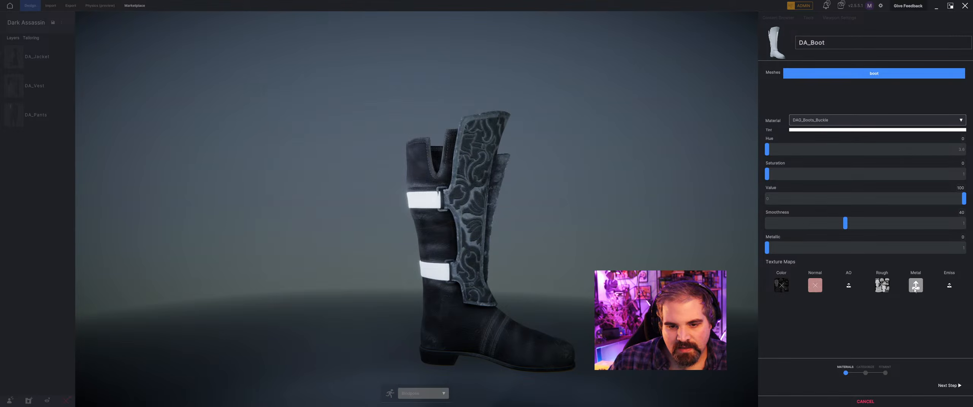
click(483, 131)
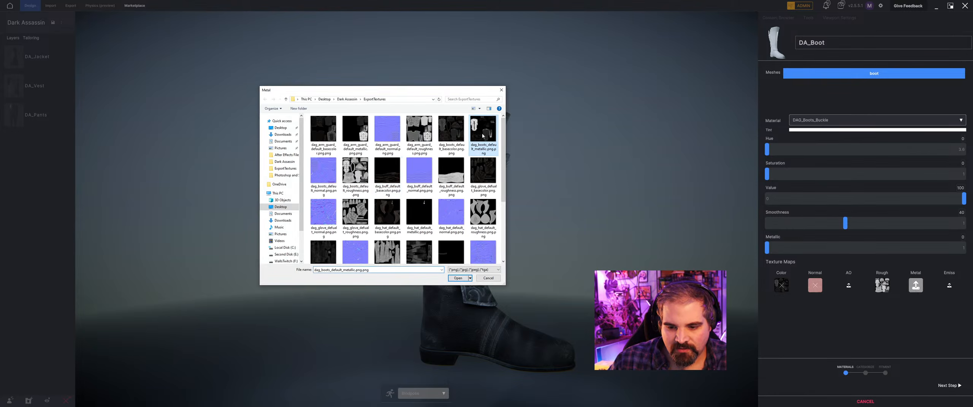
click(459, 278)
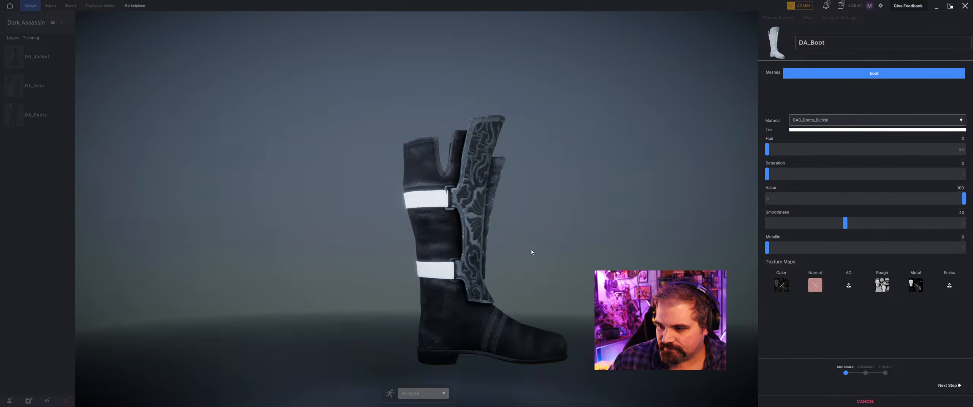
drag(919, 258, 930, 258)
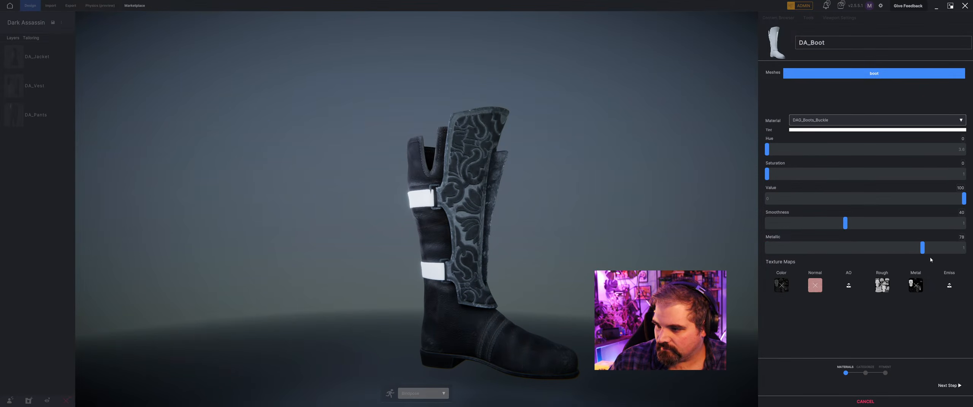
Give the DAG_Boots_Straps material the dag_boots_default_basecolor color map and the dag_boots_default_normal normal map.
click(844, 115)
click(838, 168)
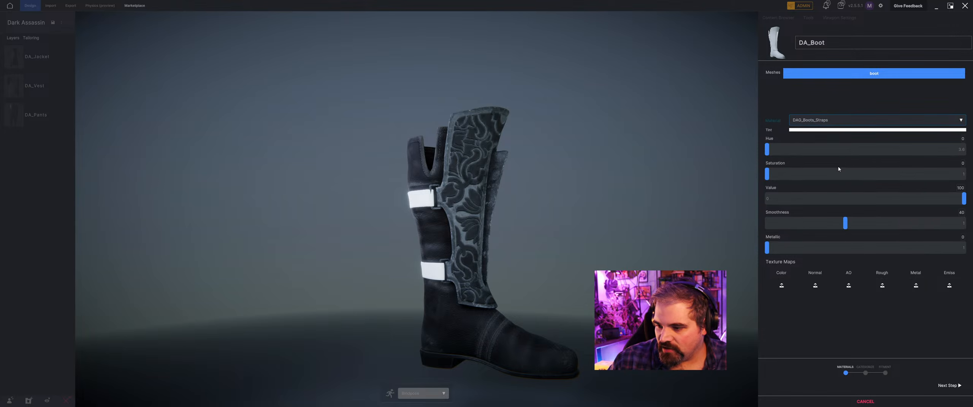
click(782, 285)
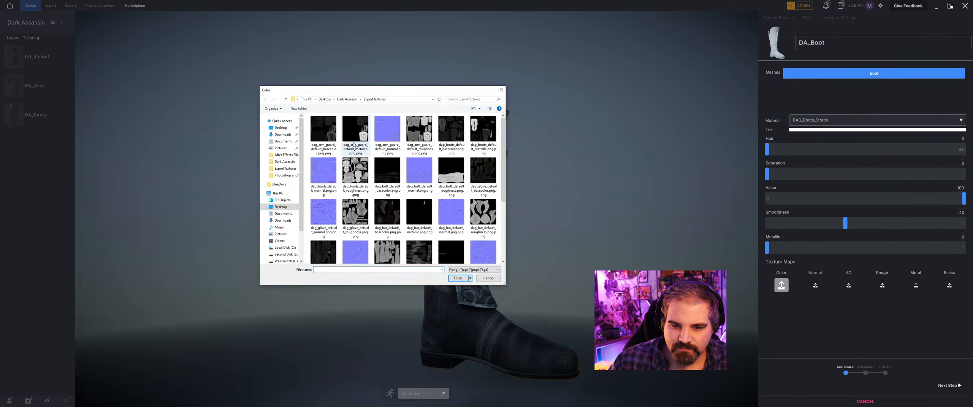
click(451, 131)
click(459, 278)
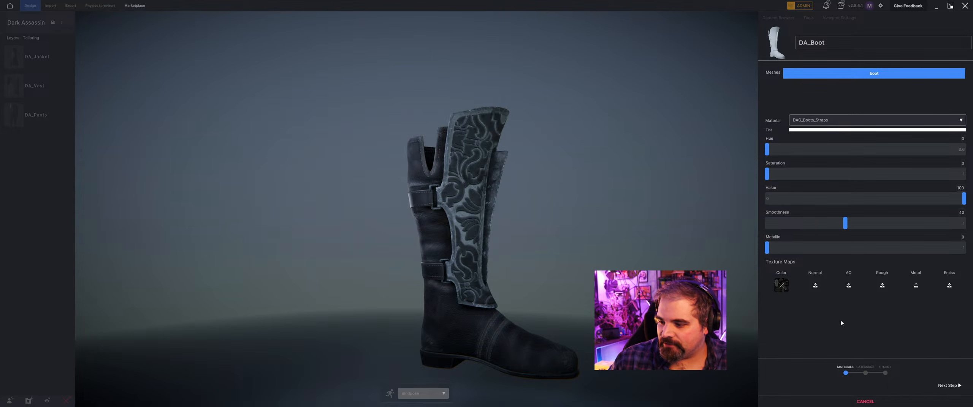
click(815, 286)
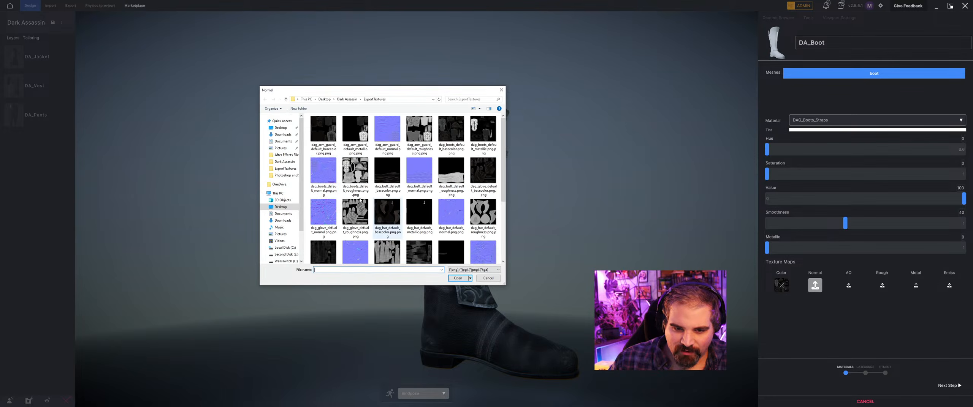
click(323, 173)
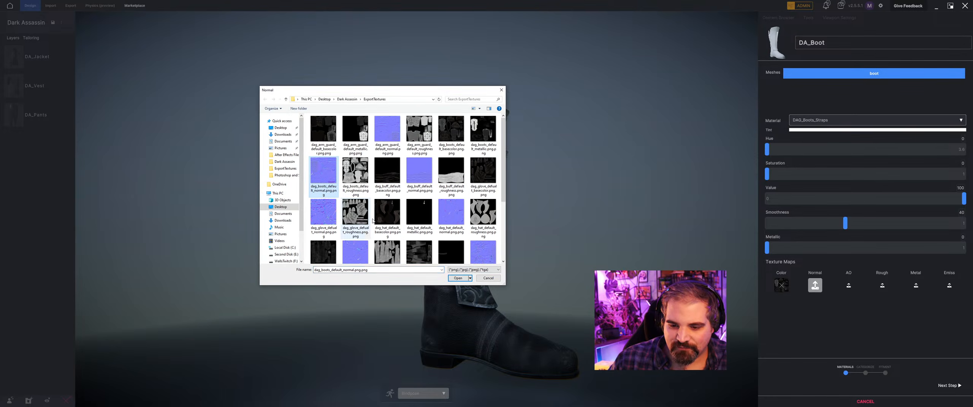
click(458, 278)
drag(591, 210, 439, 252)
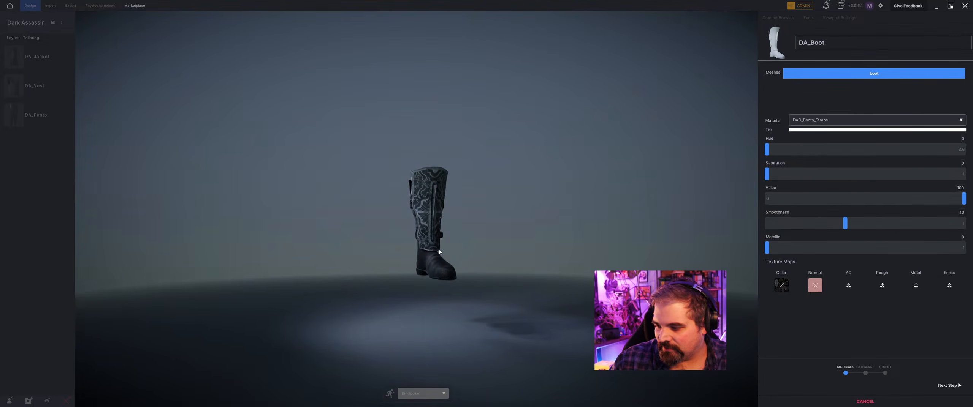
Categorize DA_Boot as Shoes, keep its source dimensions and continue to the fitment stage.
click(949, 386)
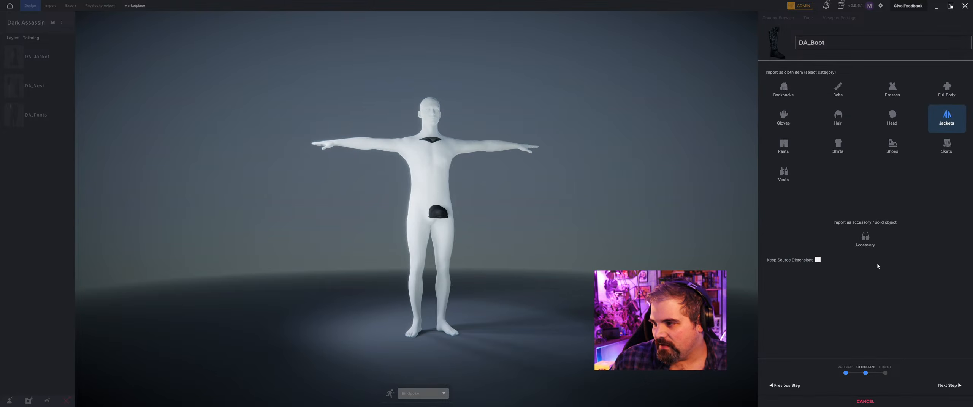
click(892, 146)
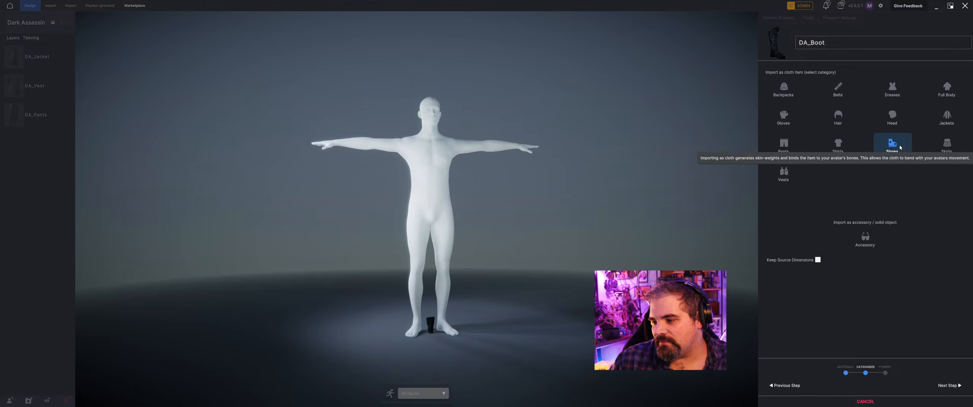
click(817, 260)
click(958, 386)
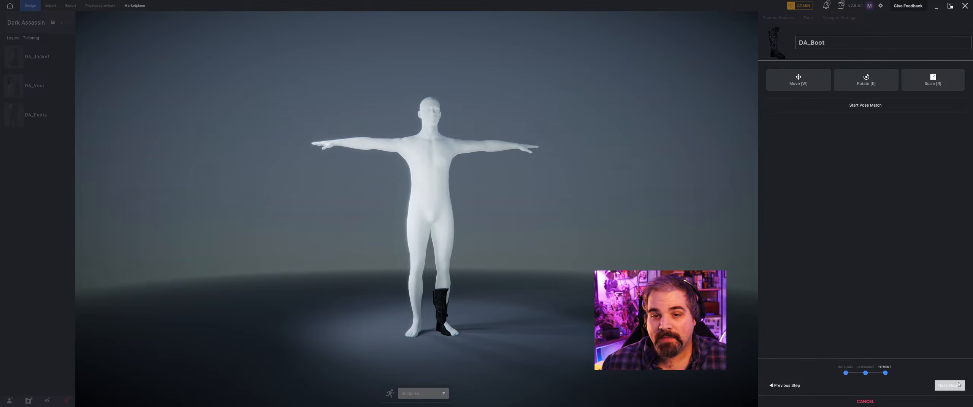
Rotate the boot so that it points in the same direction as the mannequin's left foot.
scroll(450, 230, up, 5)
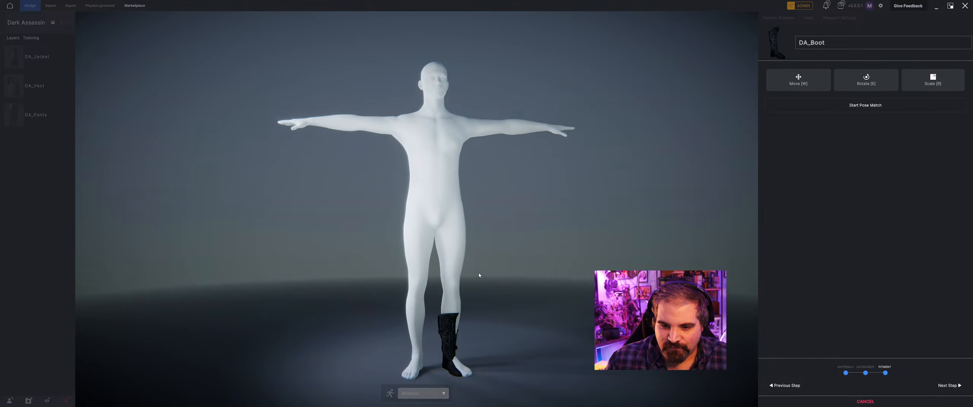
key(w)
scroll(475, 262, up, 3)
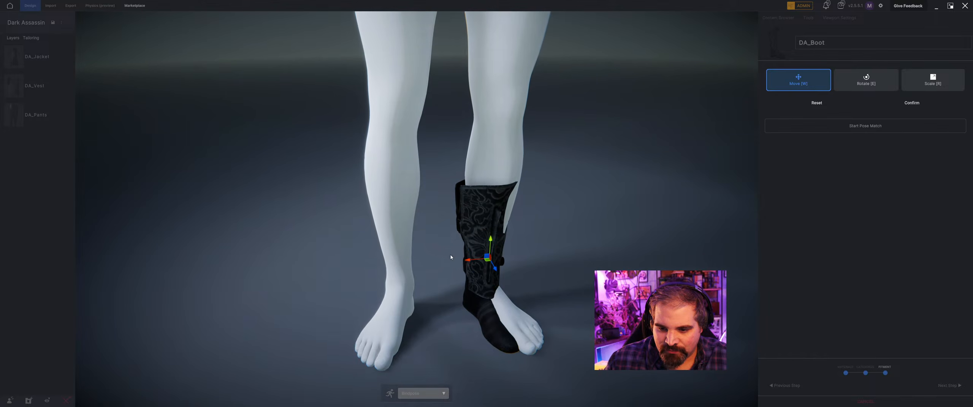
key(e)
mouse_move(488, 272)
mouse_down()
mouse_move(504, 275)
mouse_move(492, 244)
mouse_move(489, 263)
mouse_up()
key(w)
key(r)
key(w)
key(e)
key(w)
key(e)
Move the boot back along the mannequin's left foot and adjust its size around the lower leg.
middle_drag(536, 267, 386, 293)
key(w)
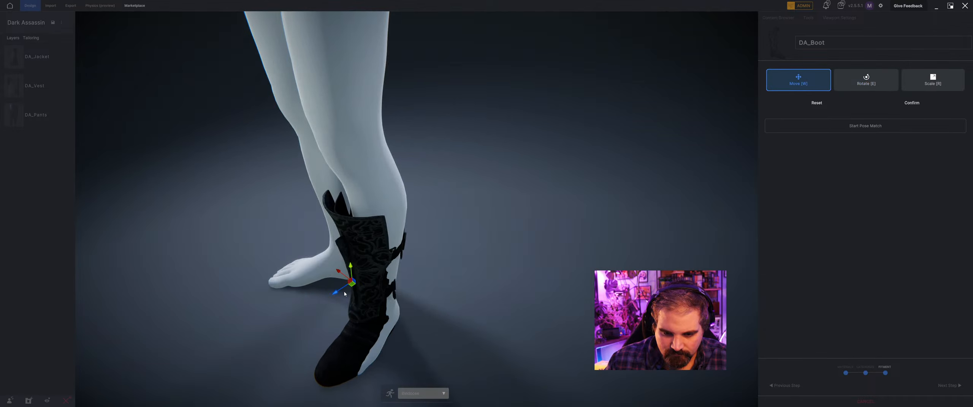
drag(339, 292, 367, 280)
key(r)
key(w)
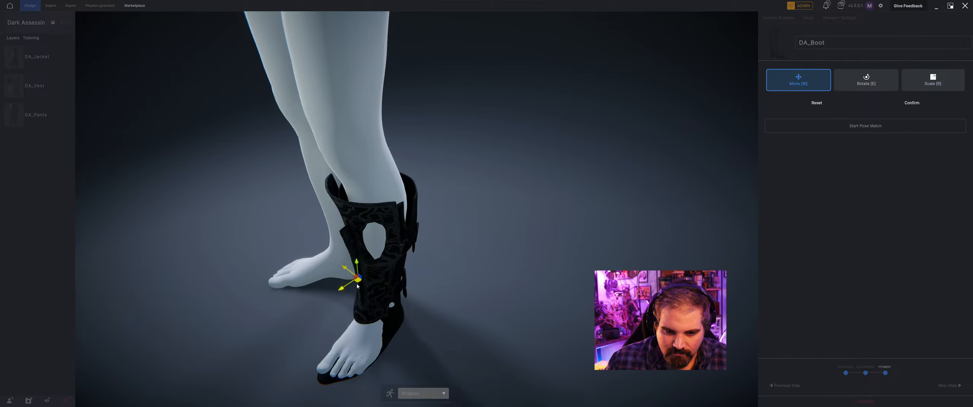
Reposition the boot so that it fully encloses the mannequin's left foot and lower leg.
middle_drag(367, 281, 326, 268)
drag(307, 251, 321, 221)
middle_drag(322, 224, 470, 204)
drag(461, 193, 481, 174)
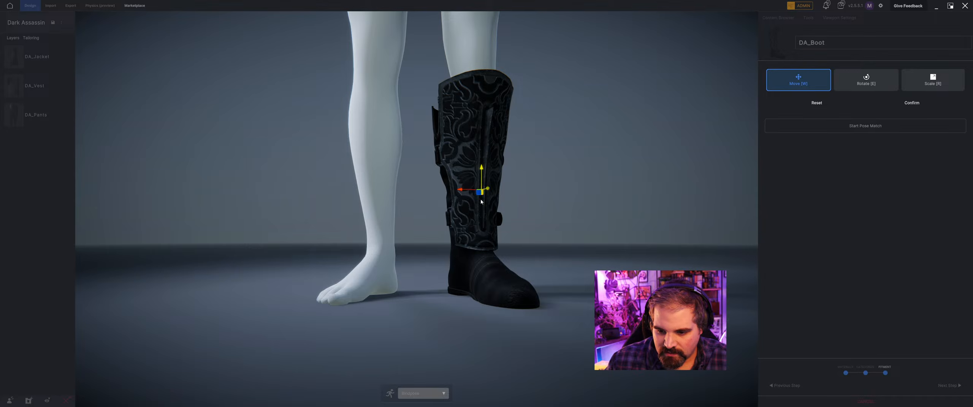
middle_drag(481, 174, 570, 195)
Check the boot's alignment from behind, confirm its placement and start pose matching.
key(e)
middle_drag(684, 211, 728, 195)
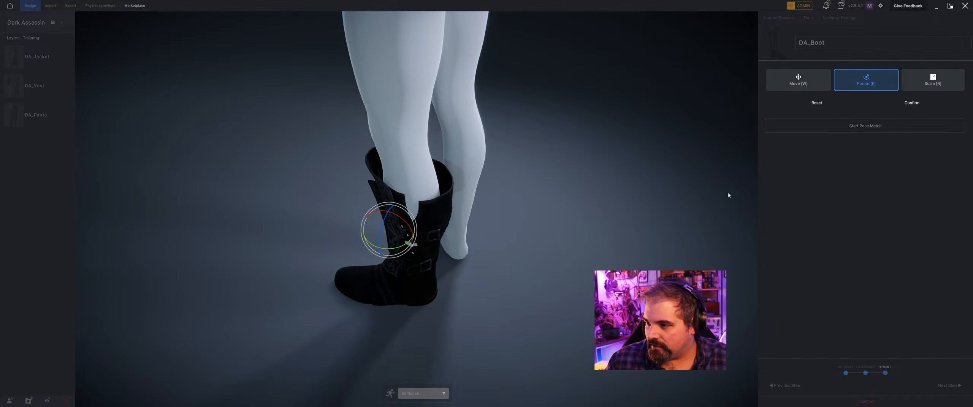
click(934, 106)
click(934, 105)
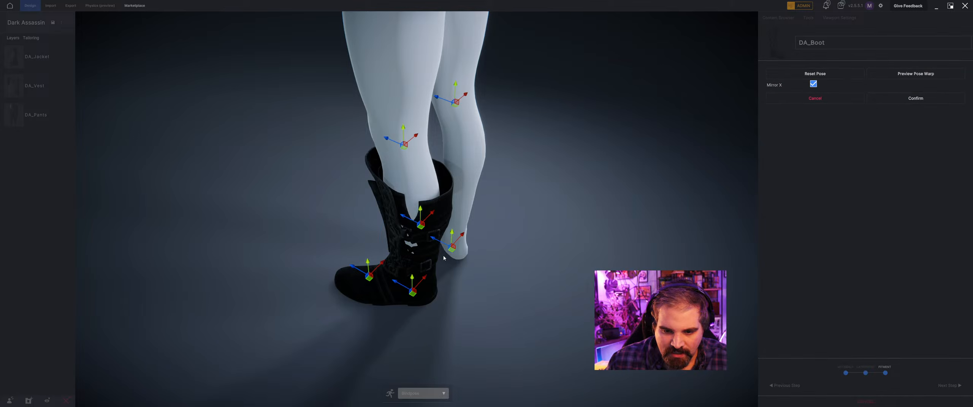
Adjust the left leg's pose joint inside the boot with Mirror X enabled and preview the pose warp.
middle_drag(406, 260, 414, 238)
middle_drag(413, 120, 531, 119)
scroll(531, 126, down, 5)
click(930, 79)
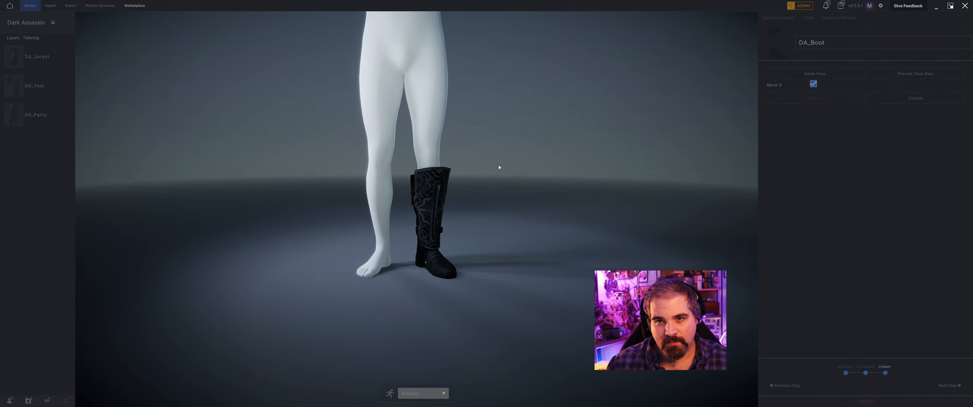
Check the warped boot from several angles, confirm the pose match and finish importing it onto the outfit.
scroll(373, 224, up, 5)
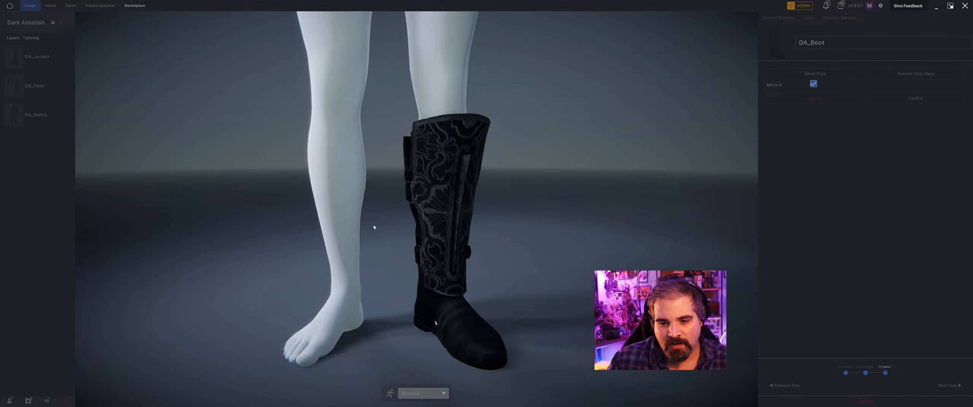
scroll(374, 137, down, 5)
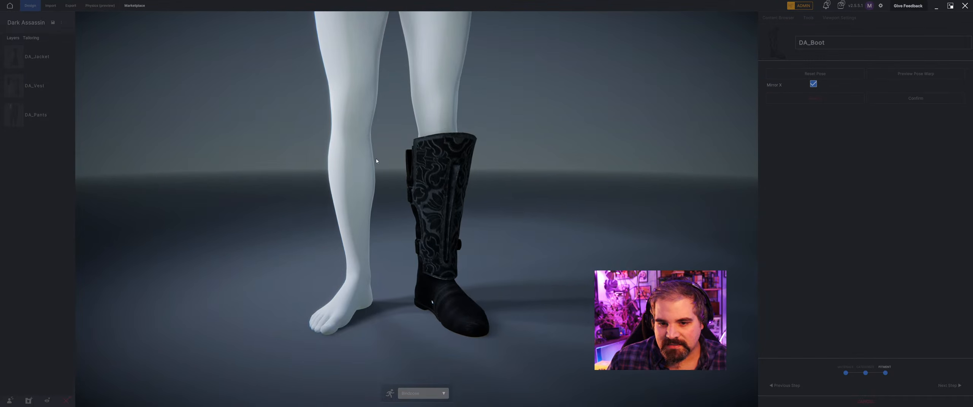
middle_drag(441, 224, 546, 215)
middle_drag(431, 208, 380, 91)
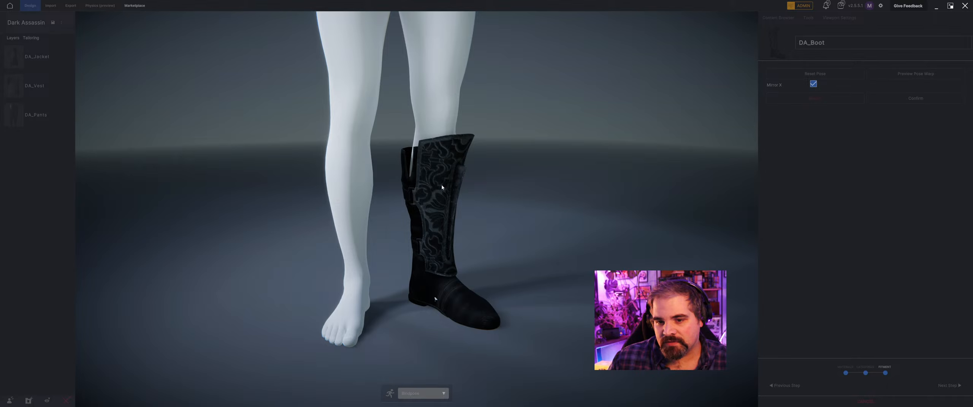
middle_drag(442, 187, 377, 184)
scroll(513, 159, down, 4)
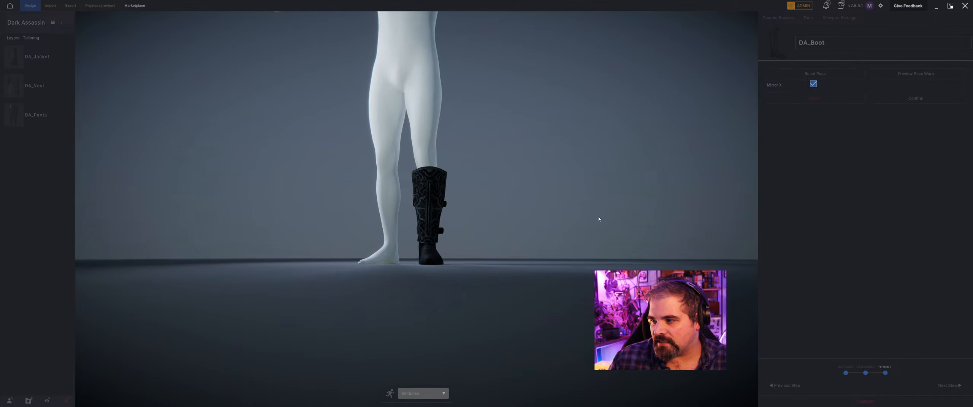
click(916, 98)
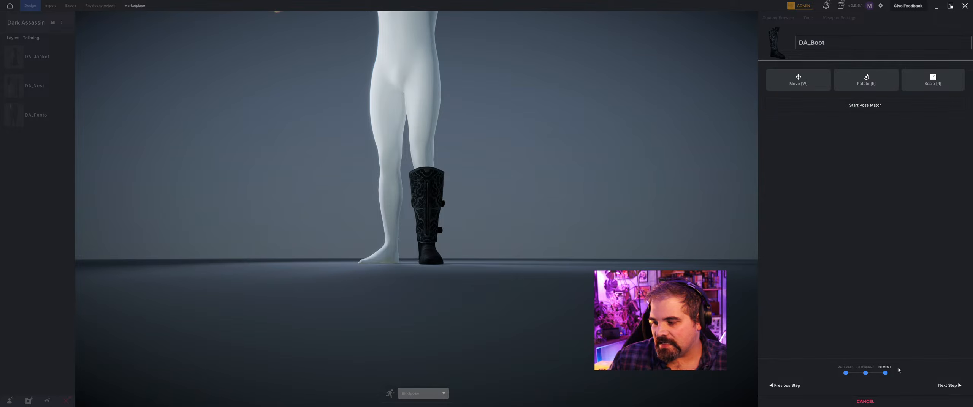
click(949, 386)
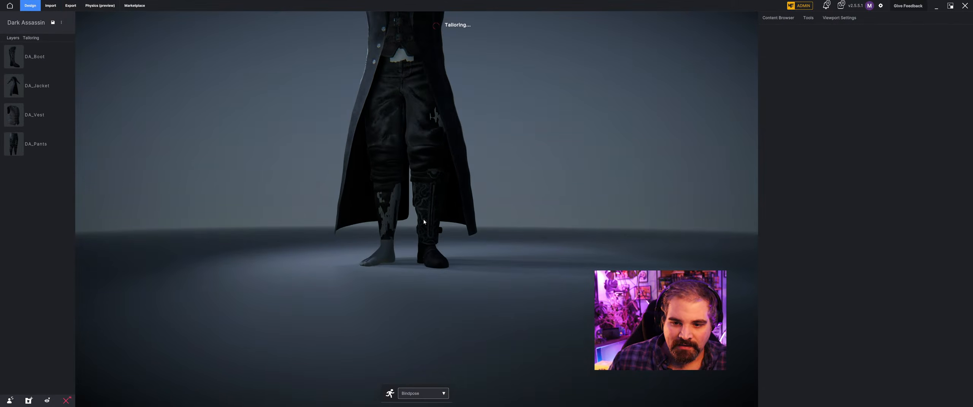
Try to mirror the DA_Boot from the mannequin's left leg onto its right leg.
middle_drag(561, 216, 448, 228)
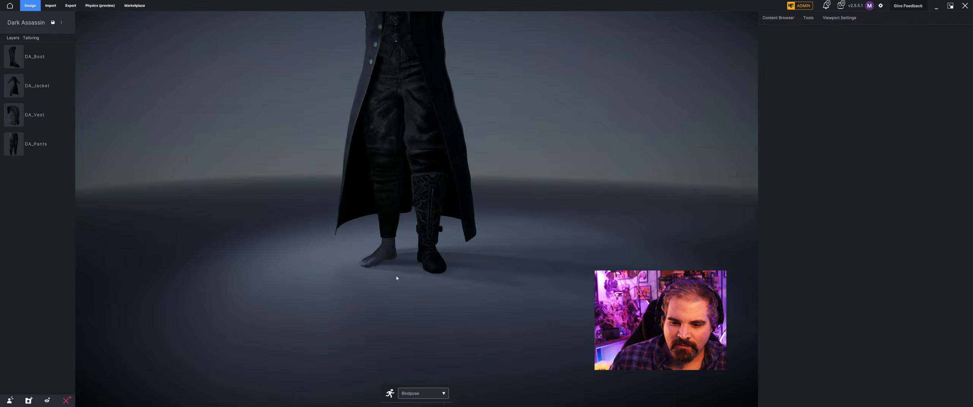
click(429, 265)
scroll(424, 293, up, 5)
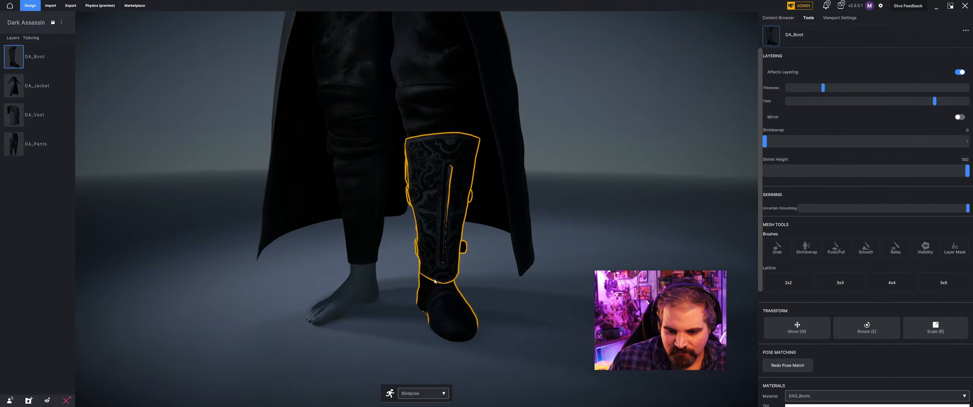
click(534, 337)
middle_drag(502, 332, 442, 333)
click(442, 333)
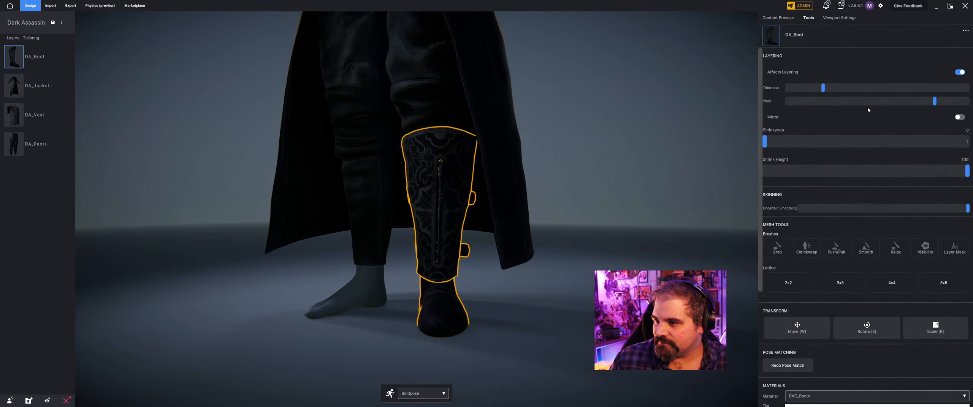
click(960, 117)
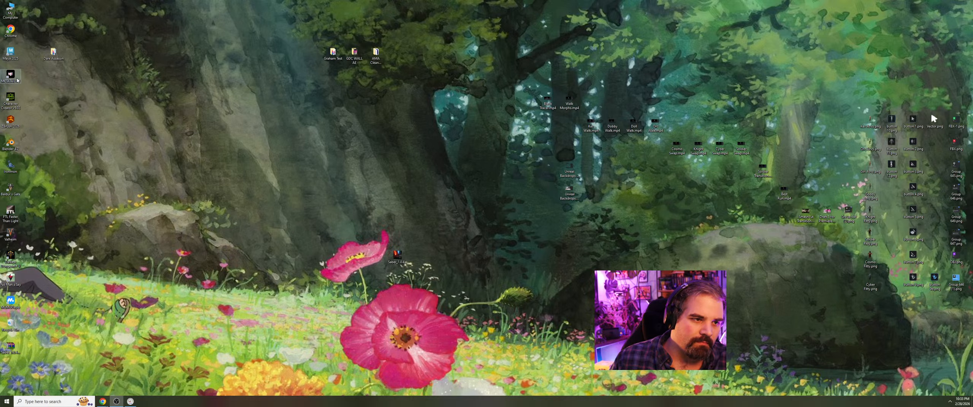
Relaunch METATAILOR from the desktop and reopen the Dark Assassin project.
double_click(10, 76)
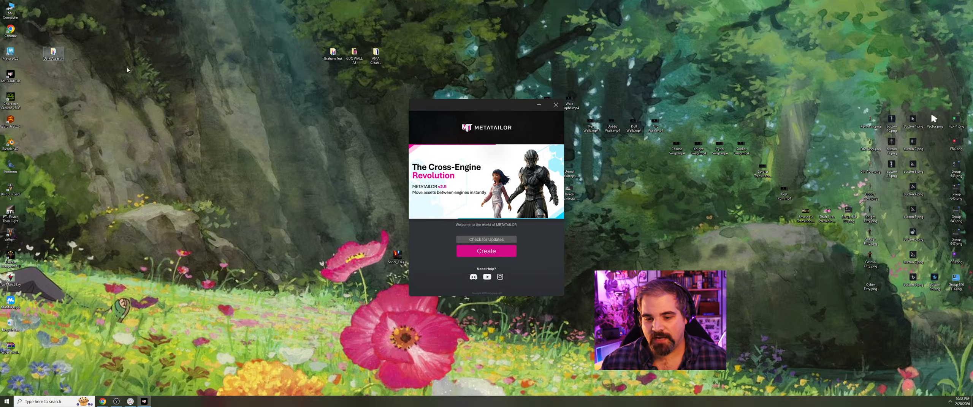
click(486, 251)
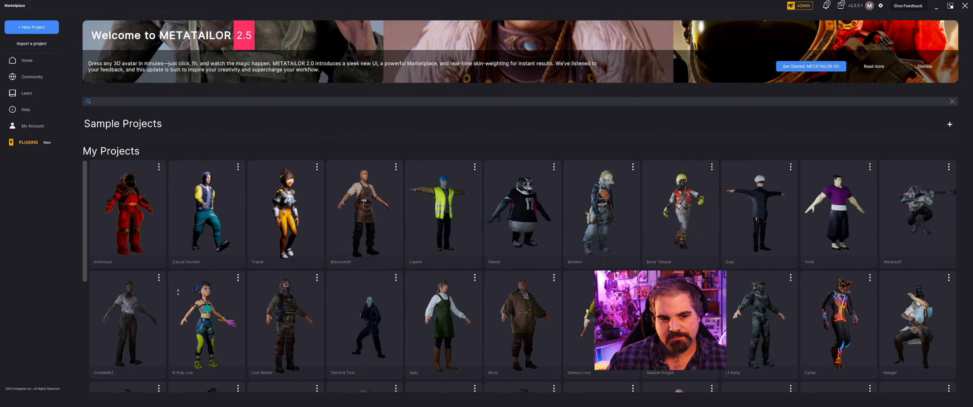
click(123, 192)
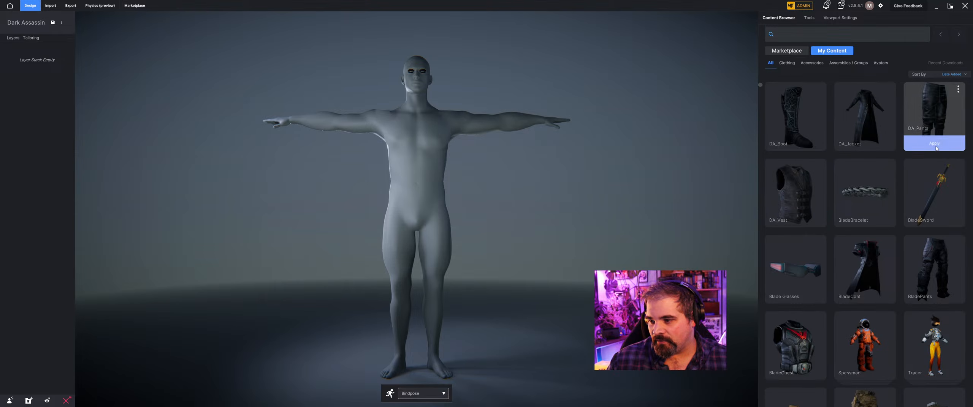
Apply DA_Pants and DA_Jacket from the saved content to the mannequin.
click(935, 147)
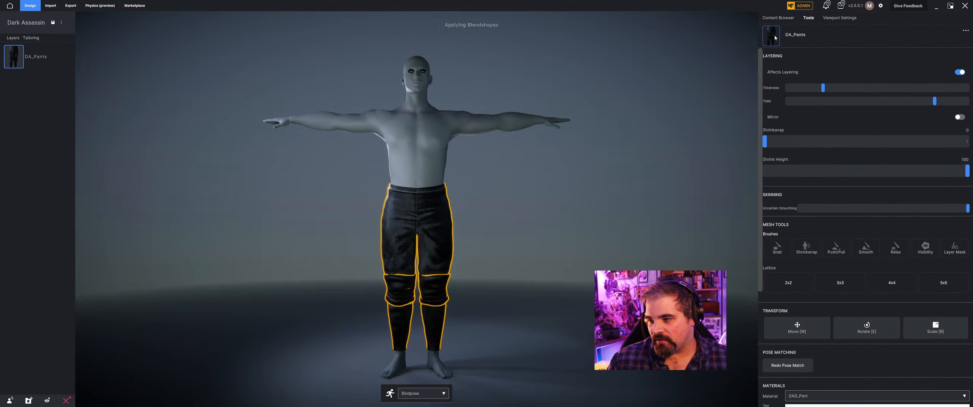
click(778, 17)
click(879, 148)
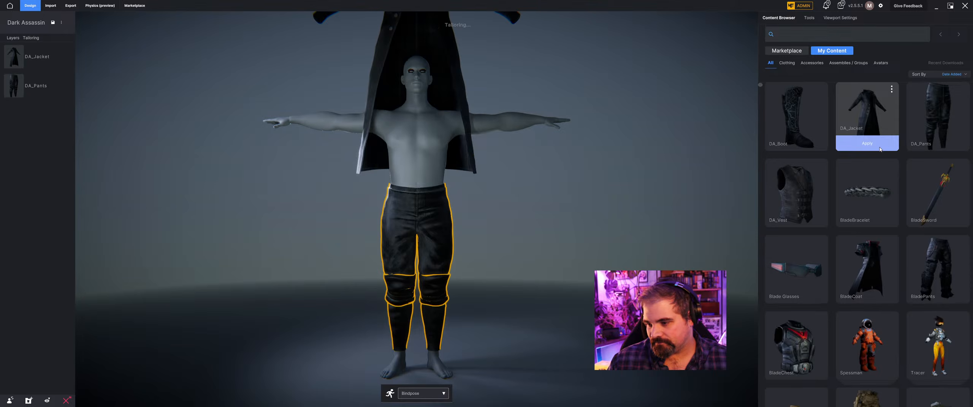
Apply DA_Vest to the mannequin and move its layer between DA_Jacket and DA_Pants.
click(780, 18)
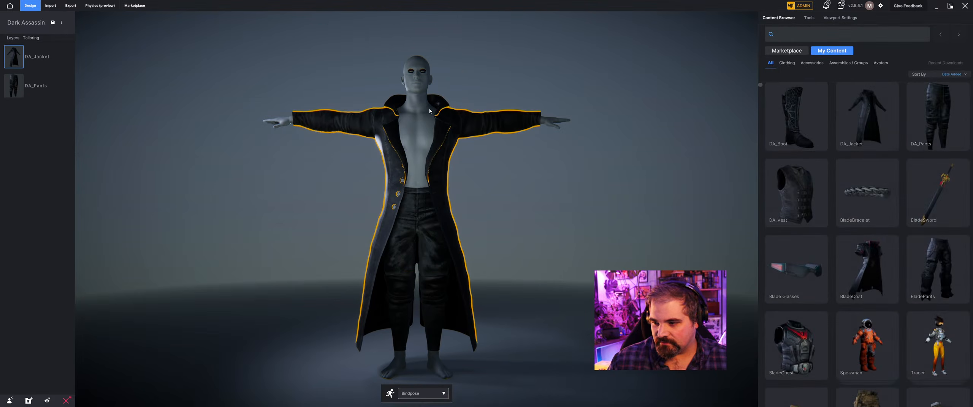
click(810, 219)
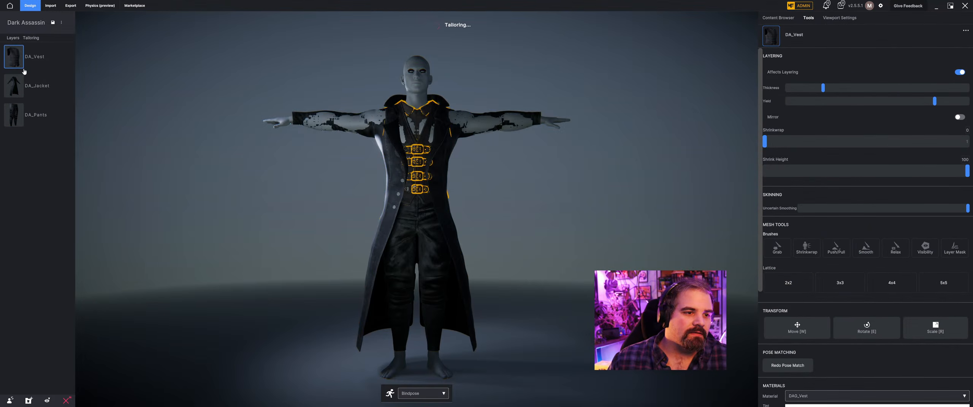
drag(34, 92, 35, 93)
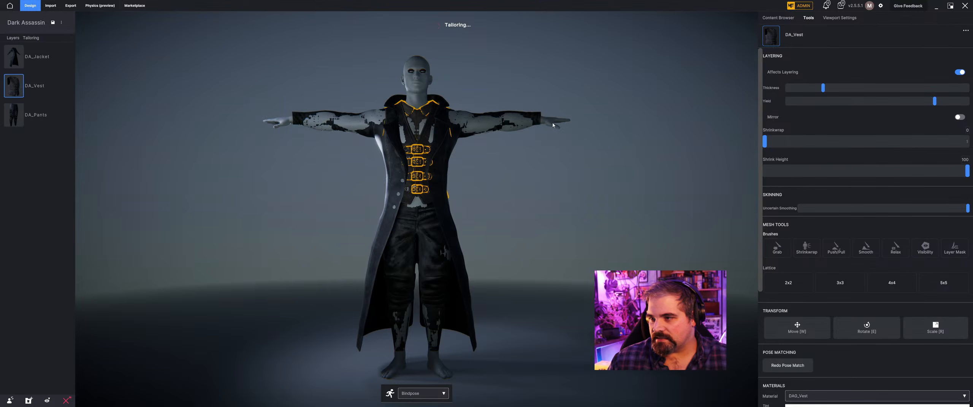
Search the saved content for "boot" and apply the Elf Boot to the mannequin.
click(778, 18)
mouse_move(811, 150)
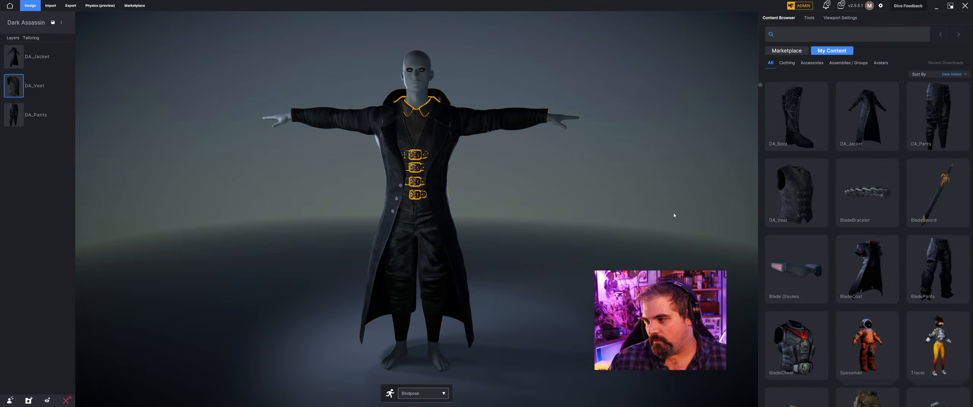
click(674, 215)
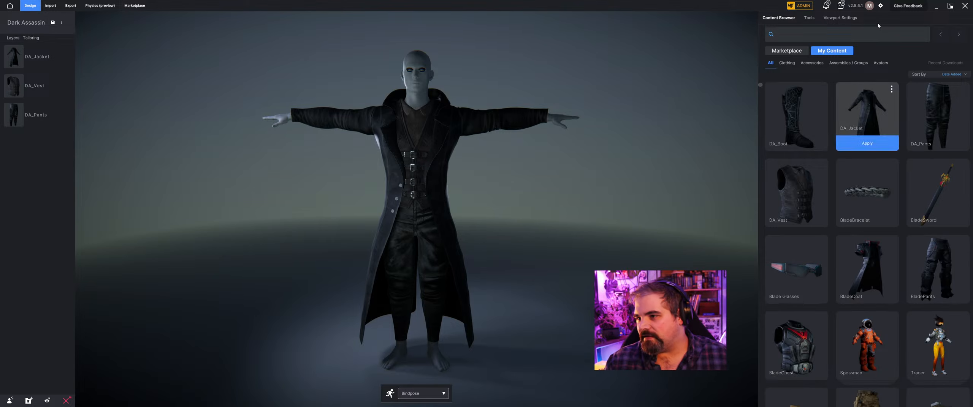
click(840, 33)
text(boot)
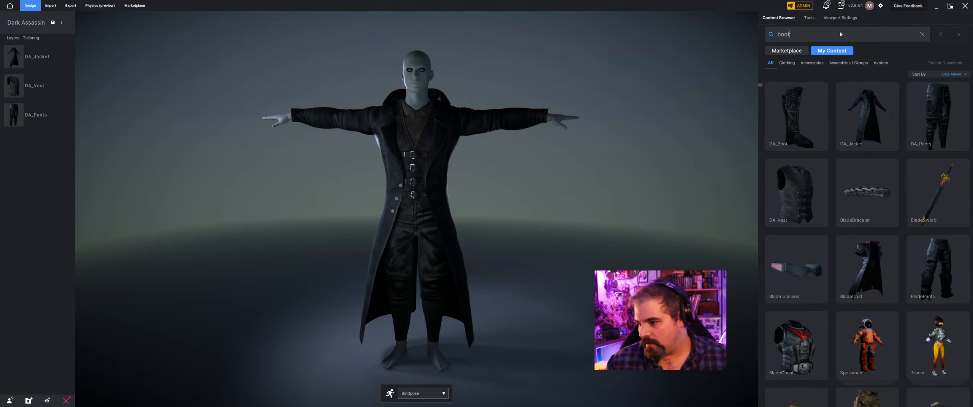
mouse_move(869, 220)
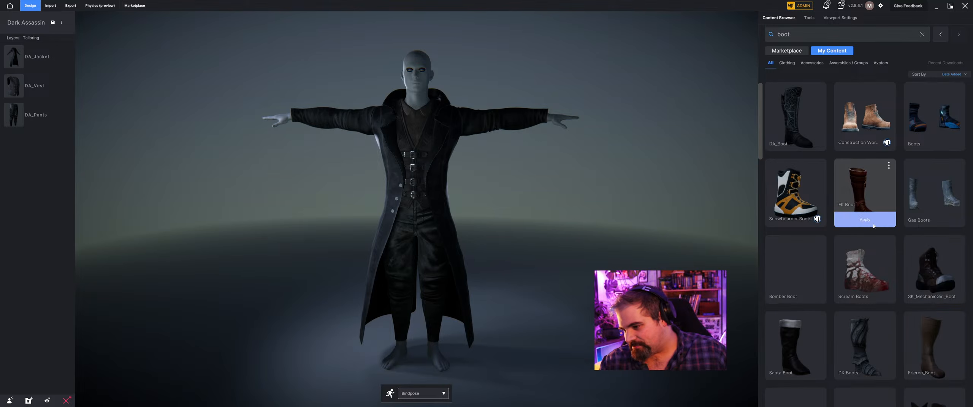
mouse_move(813, 379)
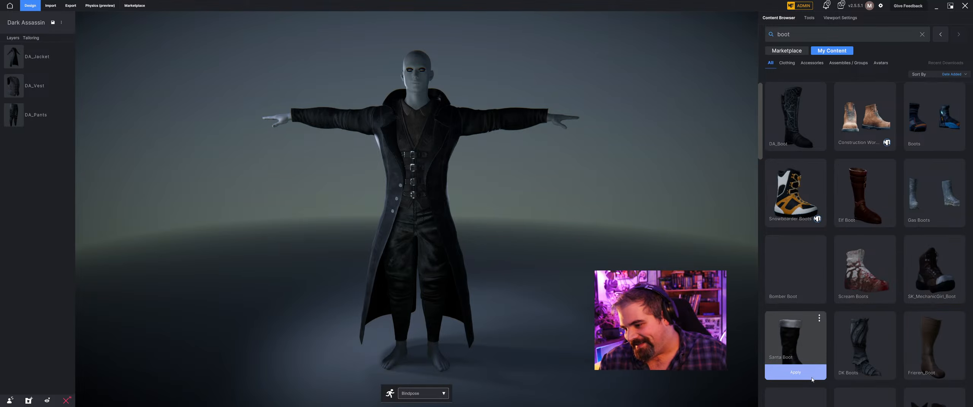
click(860, 218)
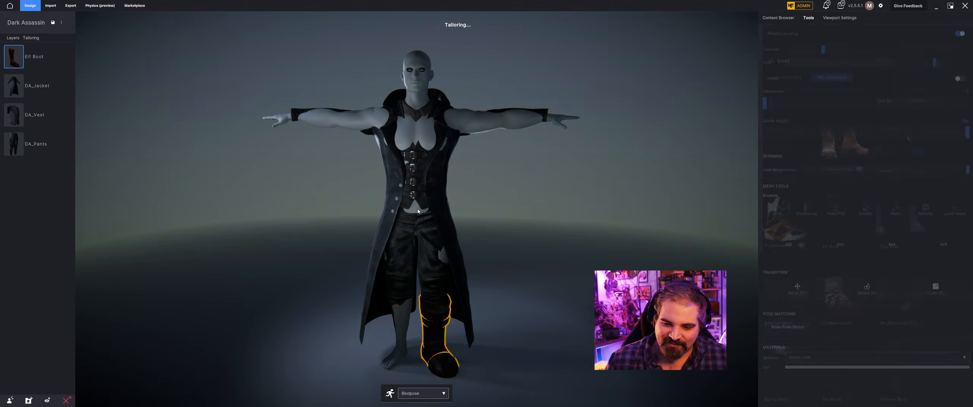
Check the Elf Boot's fit on the left foot and mirror it onto the right foot.
right_drag(434, 203, 456, 285)
scroll(456, 284, up, 3)
middle_drag(456, 284, 448, 152)
right_drag(418, 182, 402, 263)
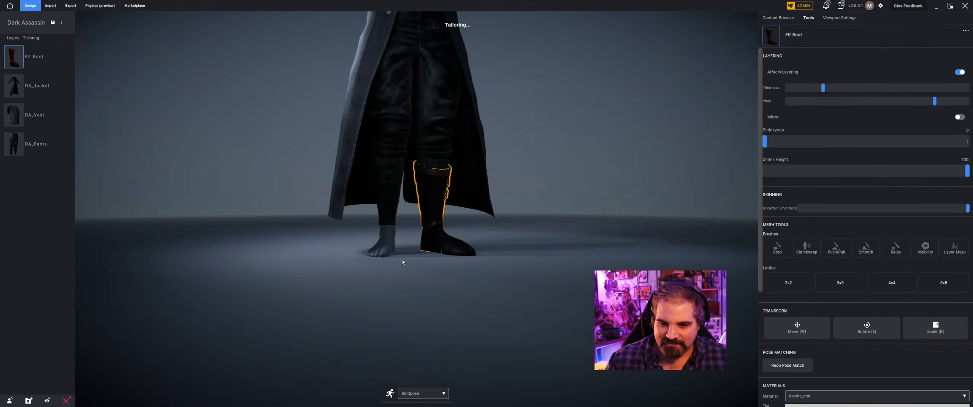
mouse_move(464, 244)
right_down()
mouse_move(402, 245)
mouse_move(450, 251)
right_up()
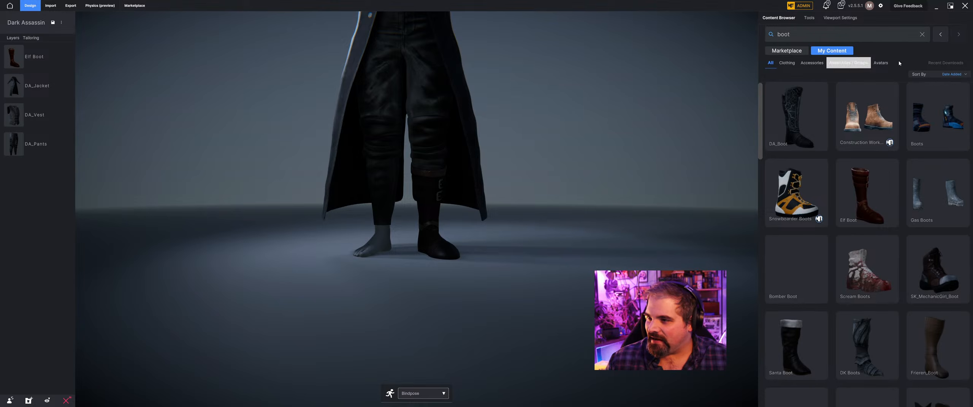
click(841, 18)
click(809, 18)
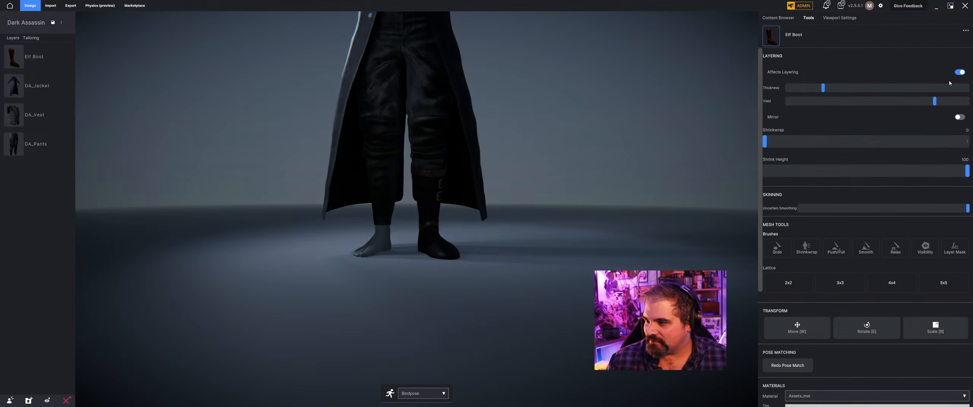
click(963, 118)
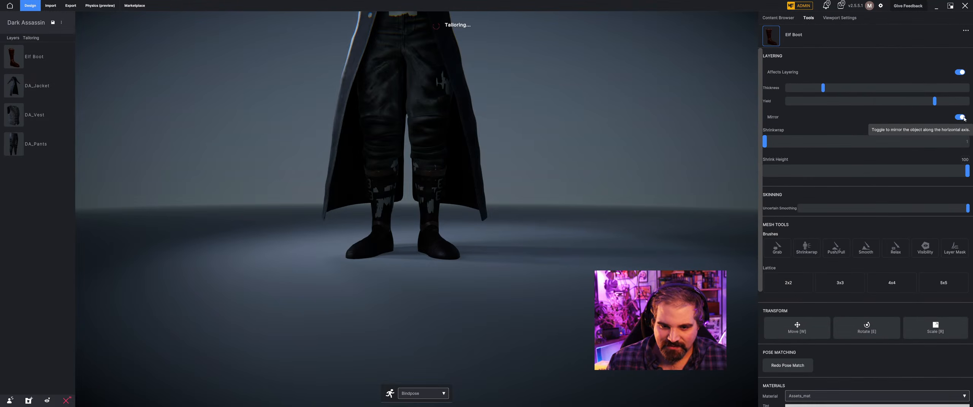
Examine the mirrored boots and the layered outfit from several angles, from the feet up to the head.
click(528, 131)
mouse_move(413, 216)
right_down()
mouse_move(507, 211)
mouse_move(402, 205)
right_up()
scroll(506, 211, down, 3)
middle_drag(456, 179, 438, 293)
right_drag(439, 293, 480, 262)
middle_drag(480, 228, 480, 319)
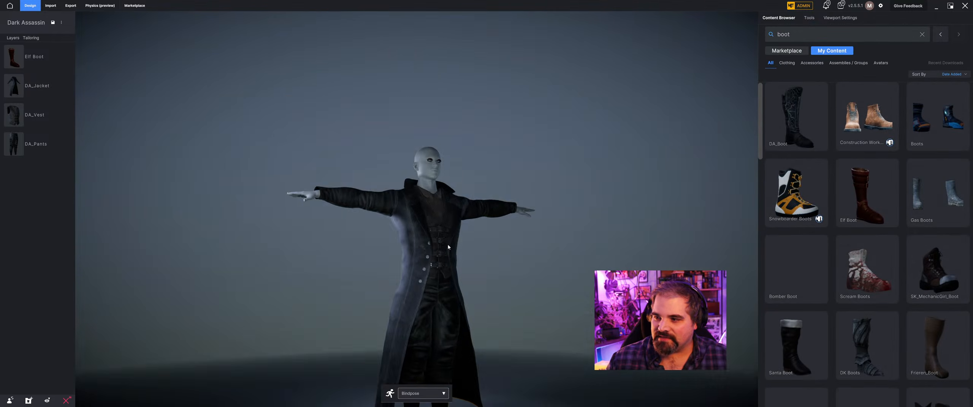
right_drag(479, 297, 437, 323)
mouse_move(796, 105)
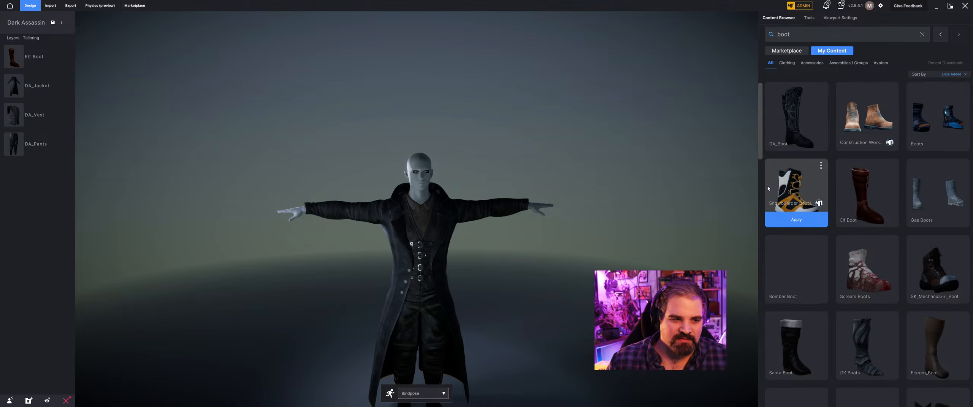
middle_drag(239, 234, 276, 147)
right_drag(276, 148, 452, 154)
scroll(462, 147, up, 3)
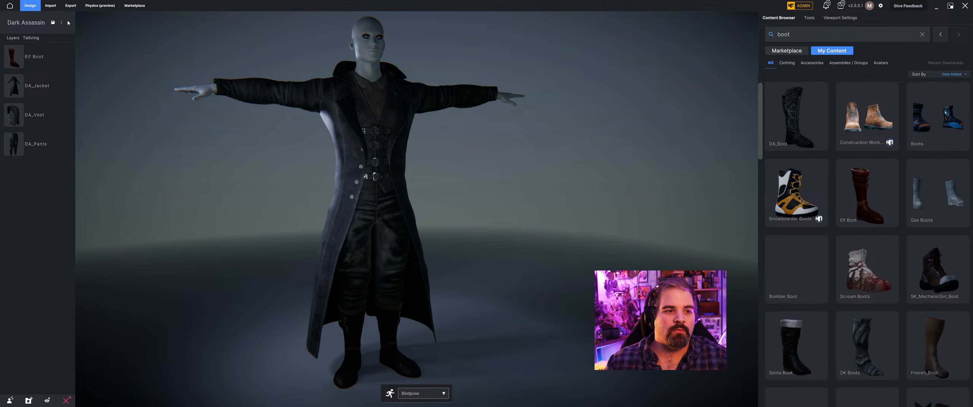
Import DA_Buff.fbx from the Dark Assassin folder as a cloth/accessory.
click(55, 8)
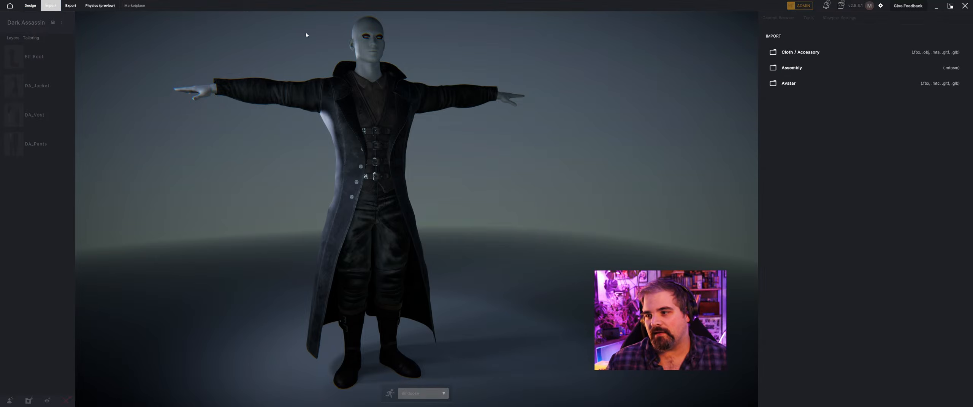
click(801, 59)
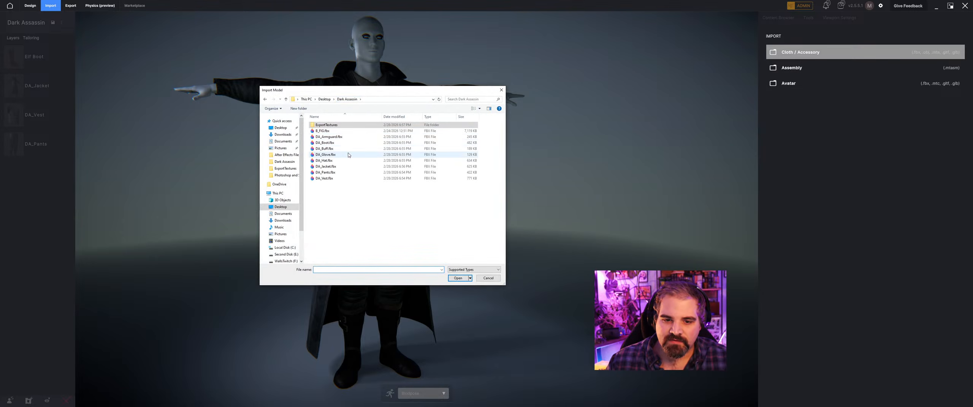
click(334, 149)
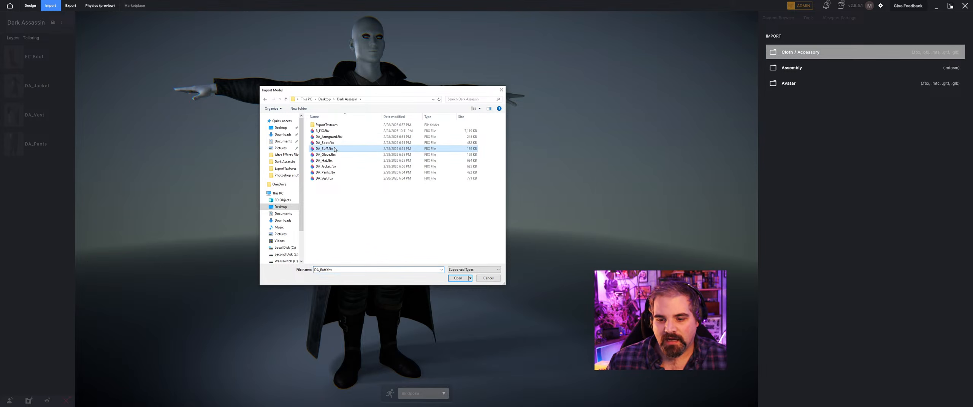
click(457, 280)
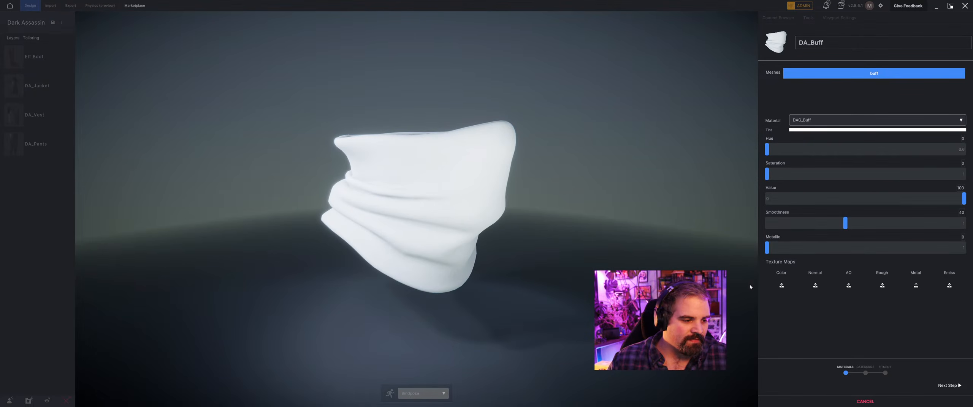
Load dag_buff_default_basecolor and dag_buff_default_normal from the ExportTextures folder as the buff's color and normal maps.
click(780, 285)
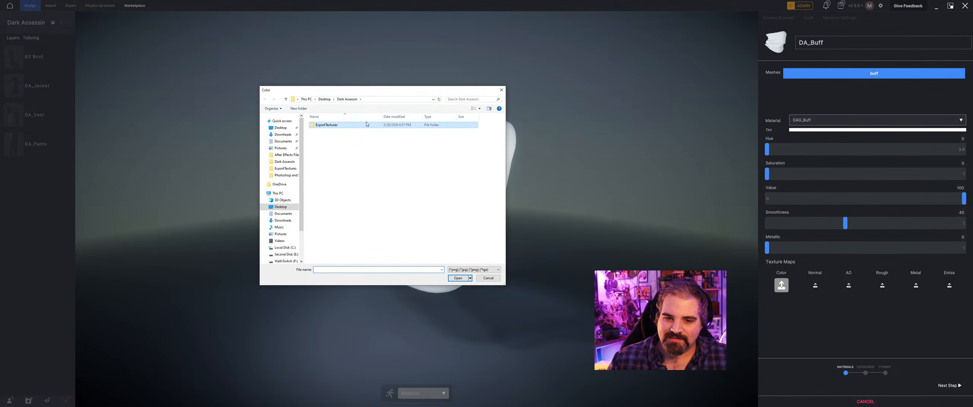
double_click(366, 125)
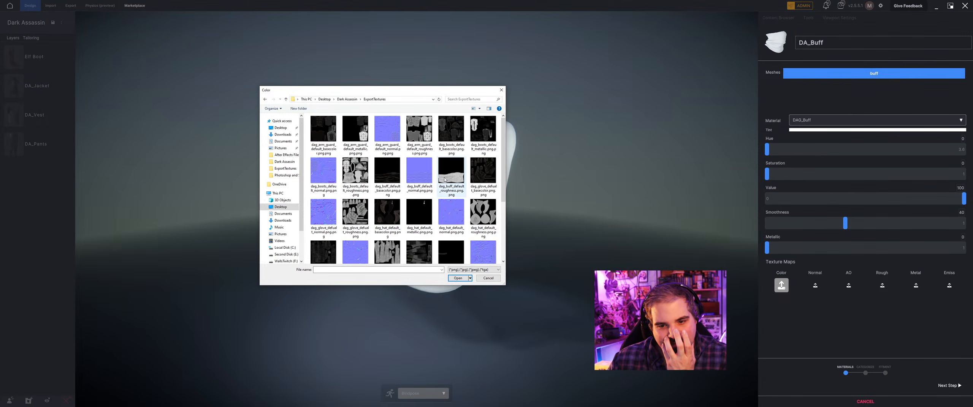
click(387, 171)
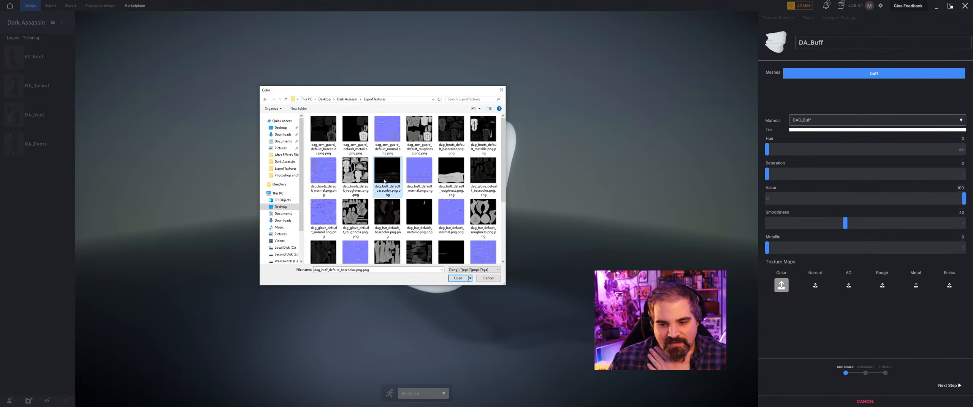
click(458, 279)
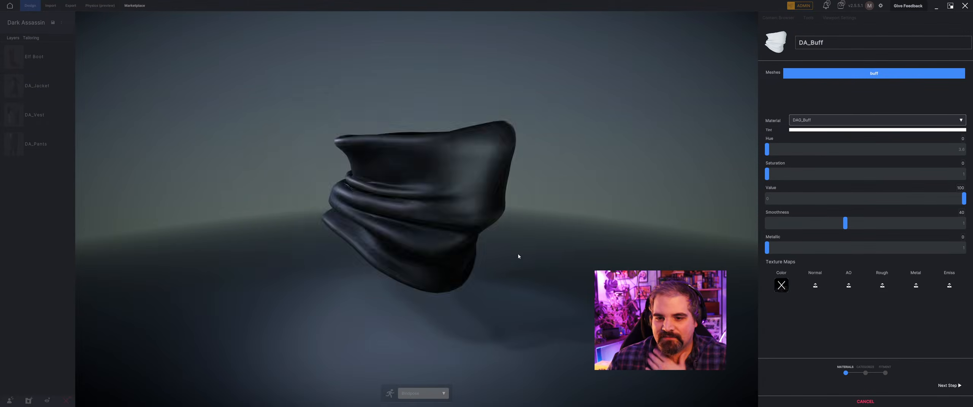
click(815, 285)
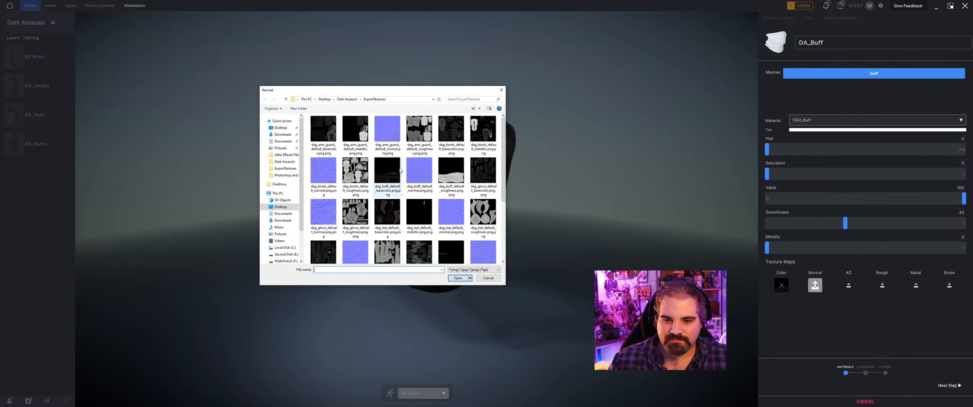
double_click(420, 171)
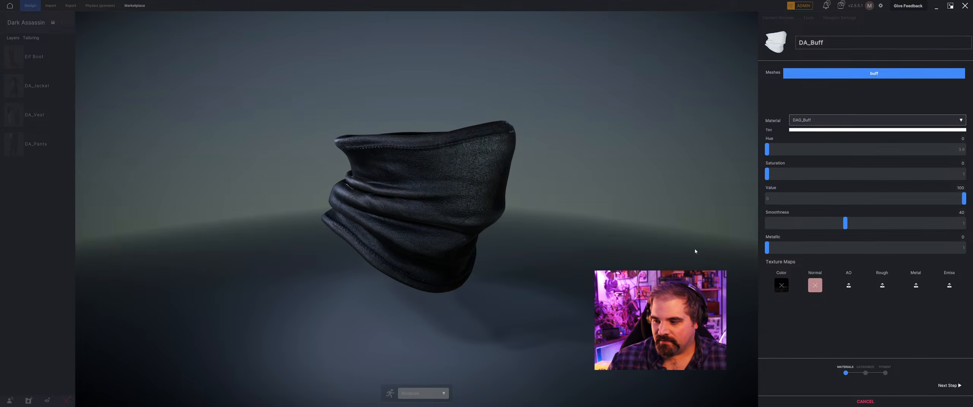
Load dag_buff_default_roughness from the ExportTextures folder as the buff's roughness map and leave the metal map empty.
click(882, 285)
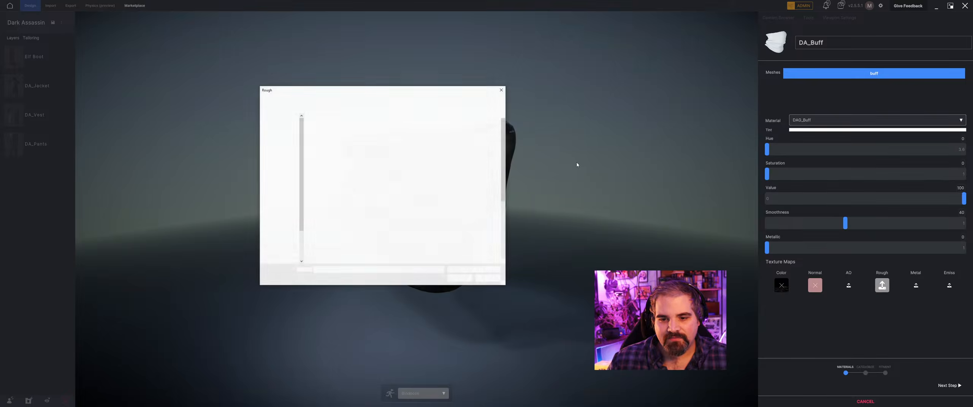
click(451, 172)
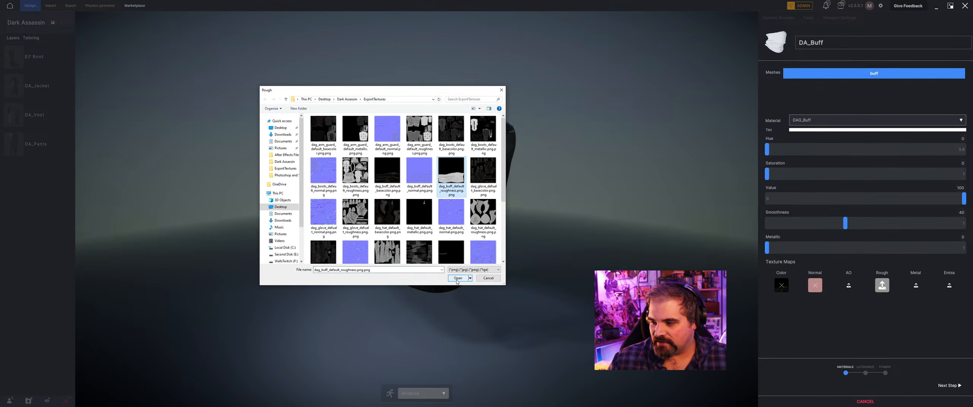
click(458, 278)
click(915, 285)
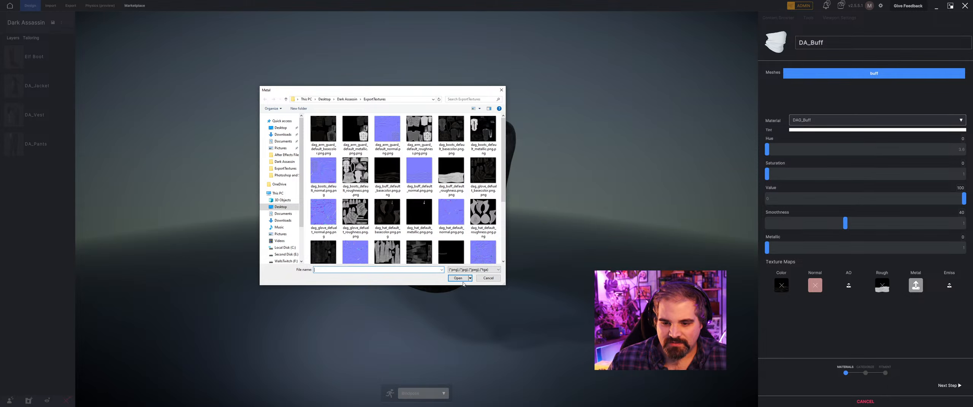
click(489, 279)
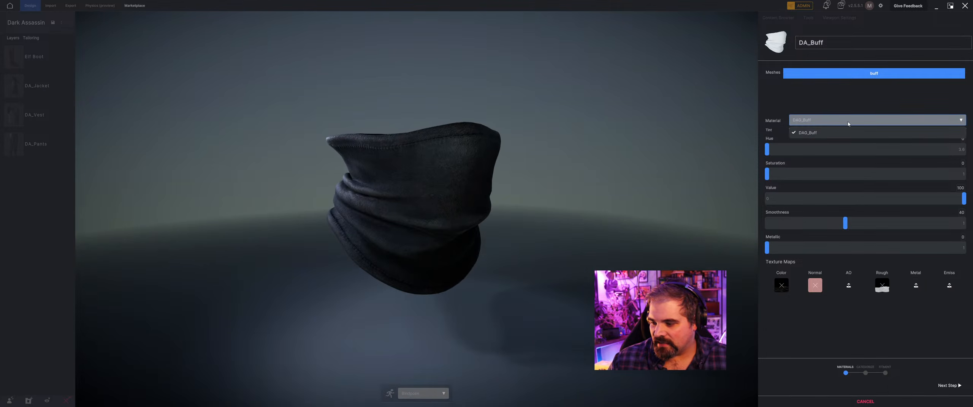
Set the buff's import category to Head as a cloth item and proceed to its fitment.
click(948, 385)
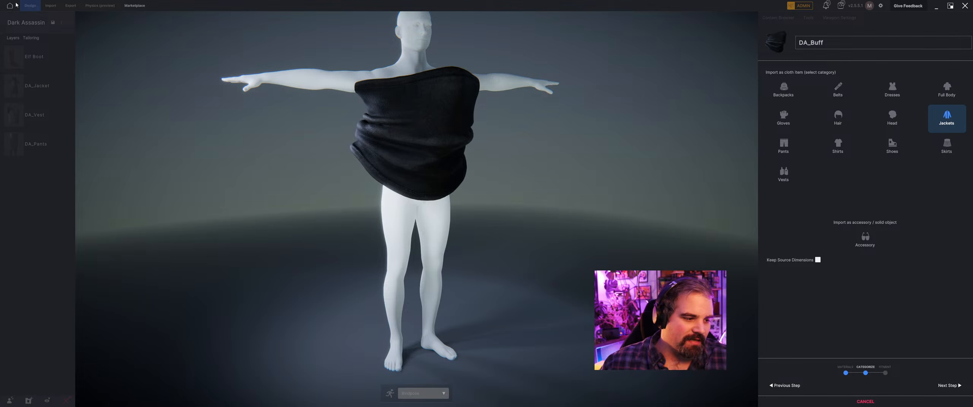
middle_drag(395, 63, 453, 93)
scroll(450, 104, up, 2)
click(892, 118)
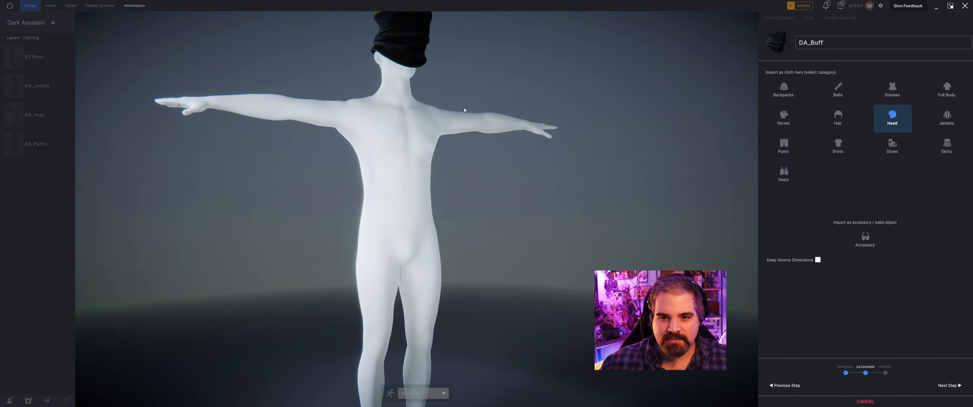
middle_drag(468, 65, 465, 79)
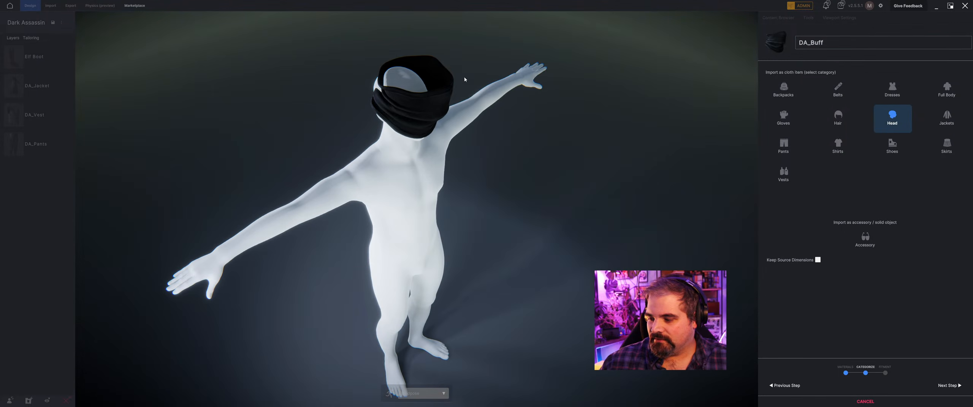
click(949, 386)
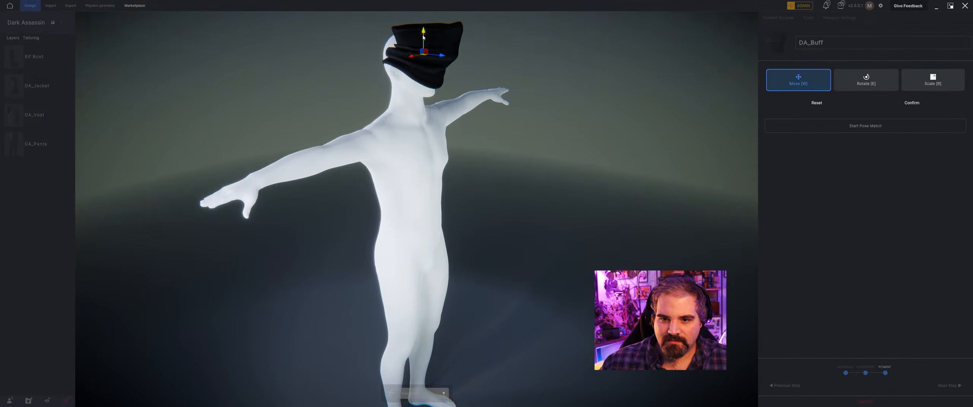
Lower the buff from the head onto the neck and lower face, then straighten its tilt and adjust its scale in side view.
drag(424, 38, 423, 107)
right_drag(424, 106, 456, 108)
key(e)
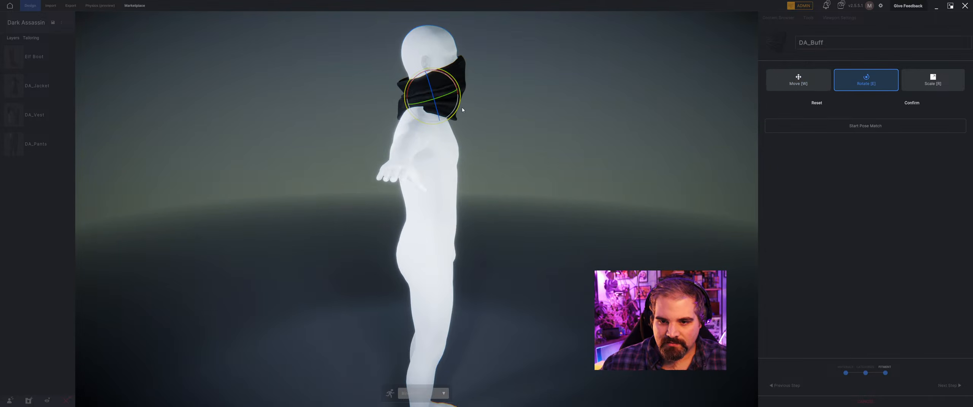
key(r)
drag(432, 98, 431, 78)
key(w)
key(r)
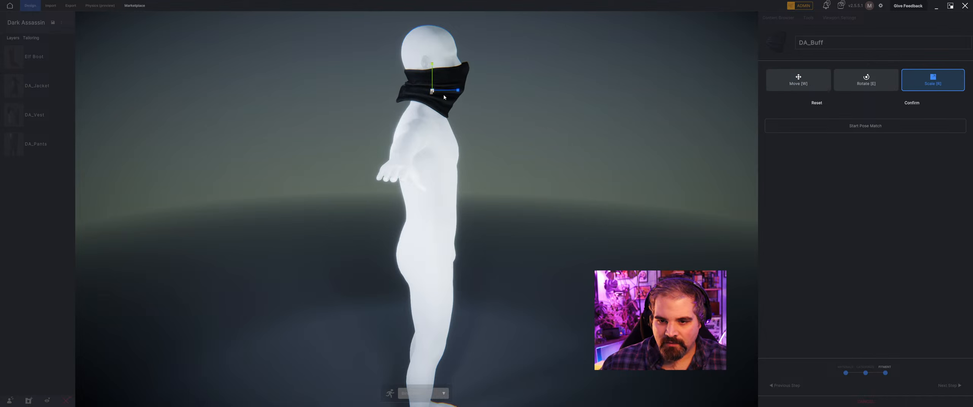
key(w)
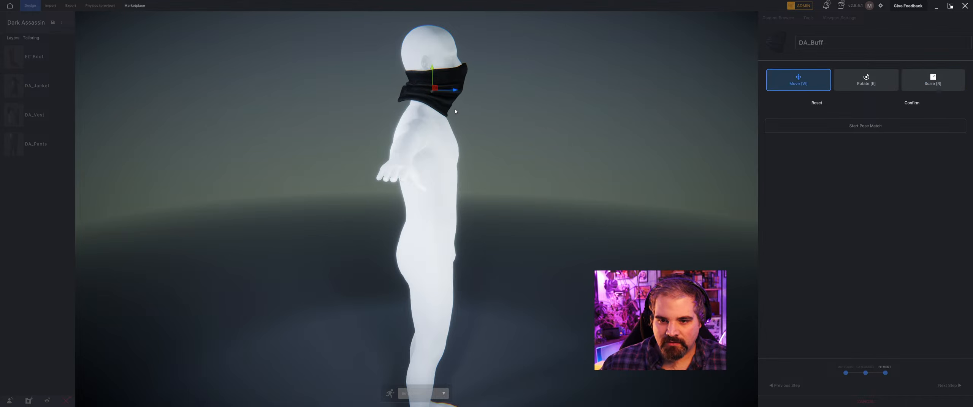
Fine-tune the buff's tilt around the neck and lower it slightly on the face in front view.
key(e)
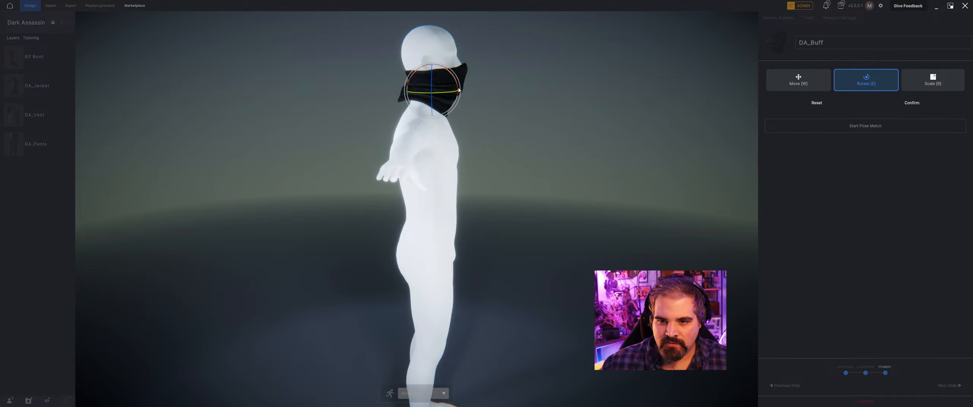
drag(458, 102, 456, 83)
right_drag(482, 61, 445, 65)
key(w)
middle_drag(445, 65, 433, 129)
right_drag(432, 129, 394, 135)
scroll(393, 135, up, 3)
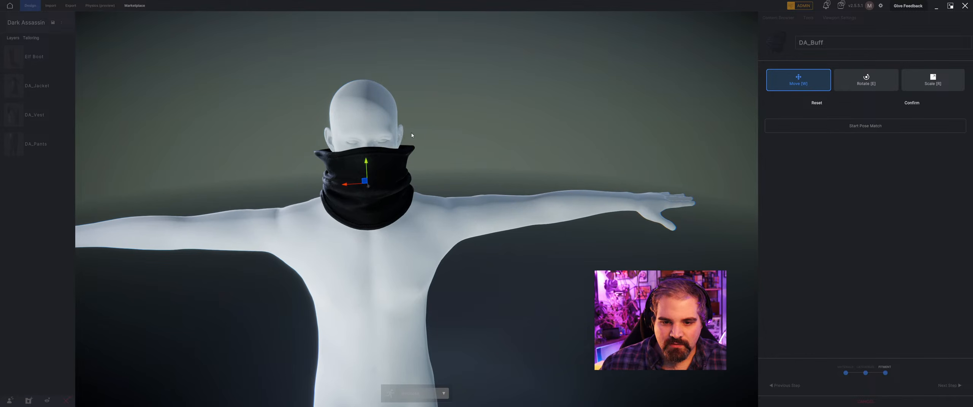
drag(367, 159, 366, 165)
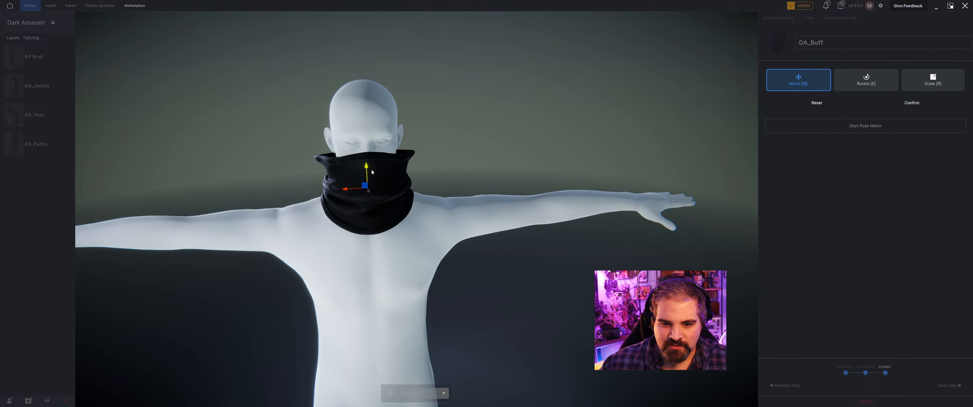
Narrow the buff's width to hug the face, shift it slightly forward, and confirm the transform.
key(r)
drag(342, 190, 349, 191)
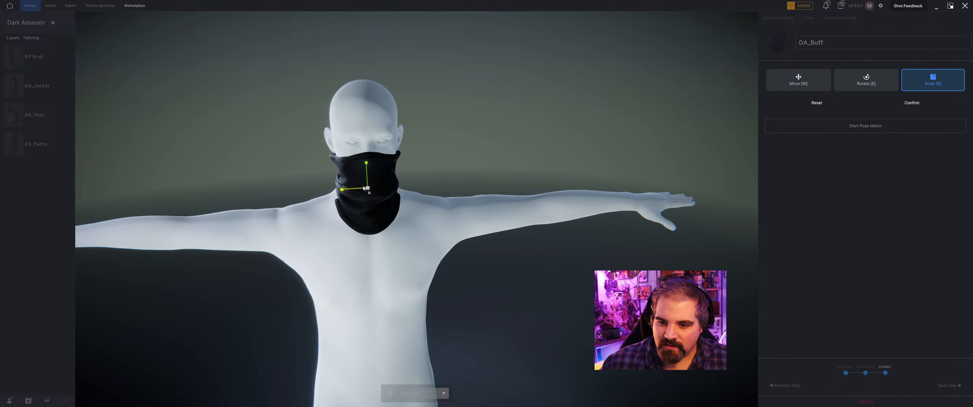
right_drag(344, 191, 509, 171)
scroll(509, 171, up, 3)
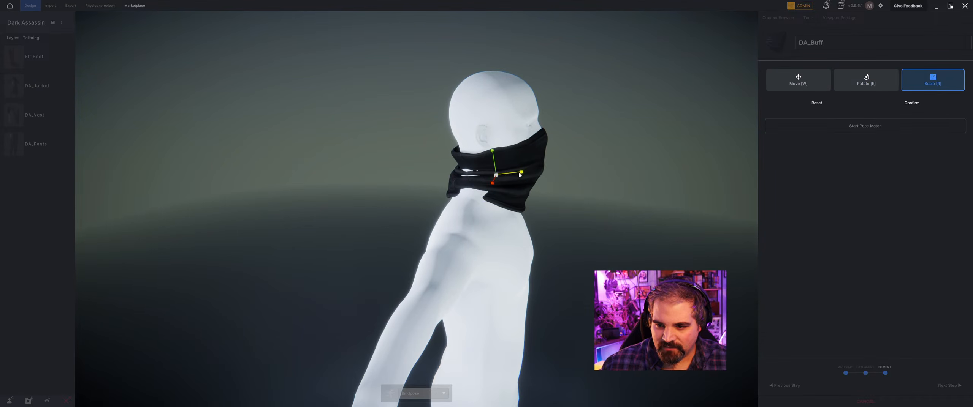
key(w)
drag(517, 174, 520, 174)
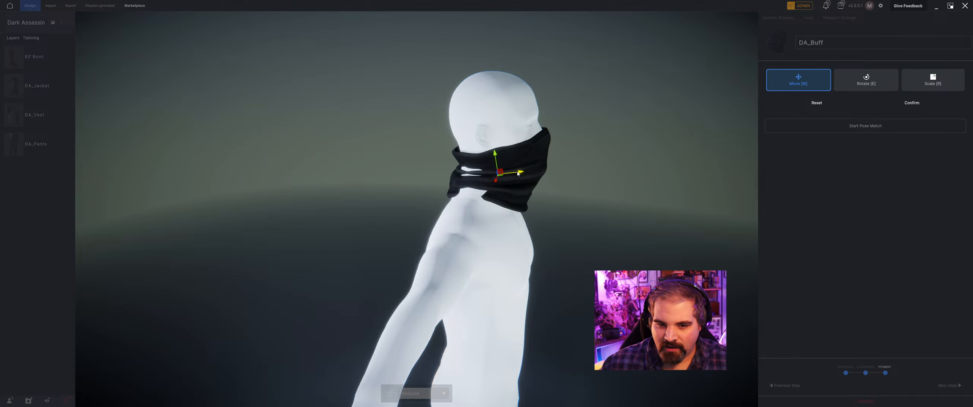
right_drag(520, 174, 471, 145)
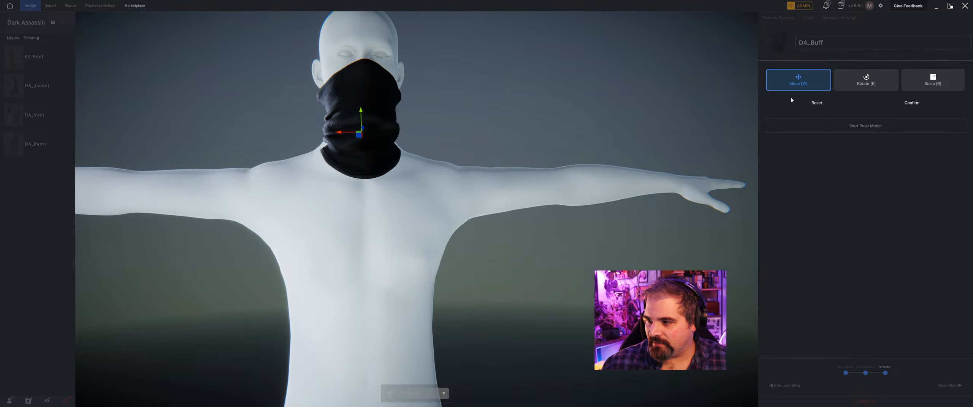
click(911, 103)
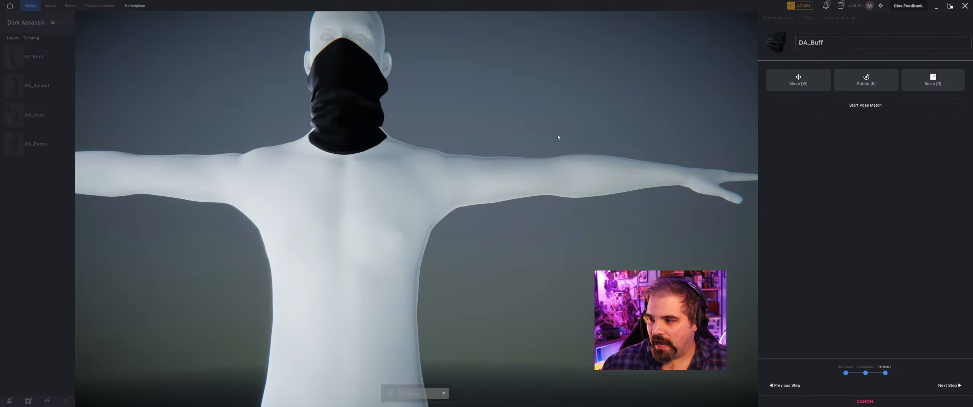
Start Pose Match for the buff, check the joint handles from head to arms, preview the pose warp, and confirm the pose.
click(855, 106)
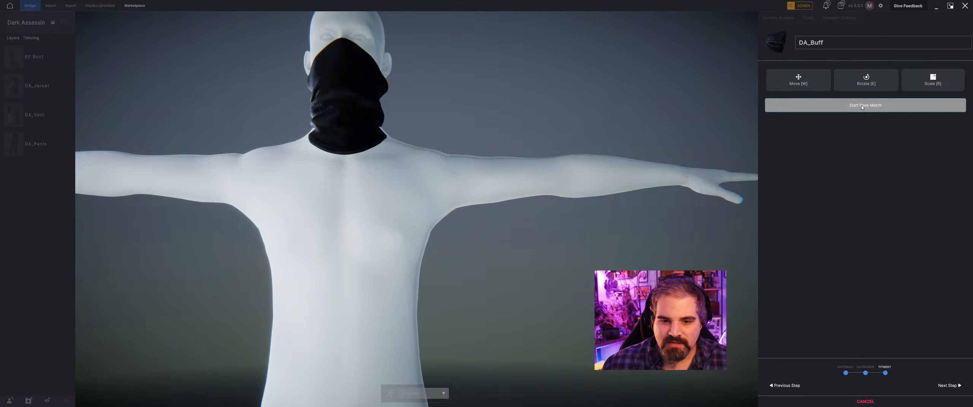
drag(350, 138, 352, 146)
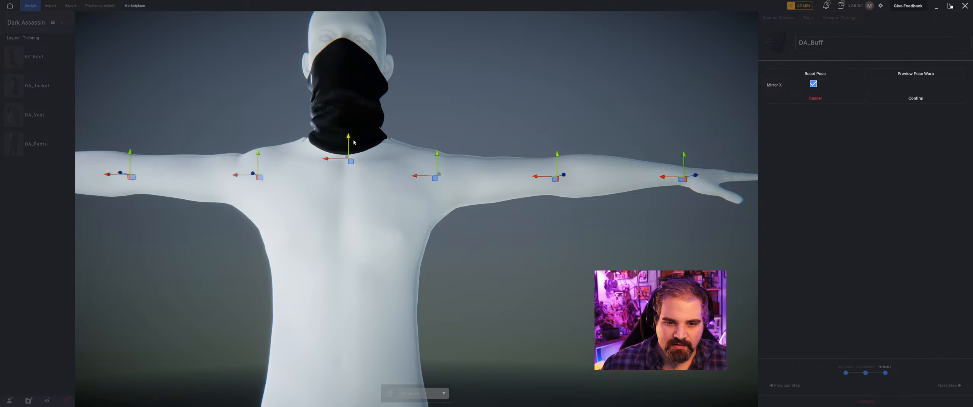
mouse_move(354, 147)
right_down()
mouse_move(385, 161)
mouse_move(364, 155)
right_up()
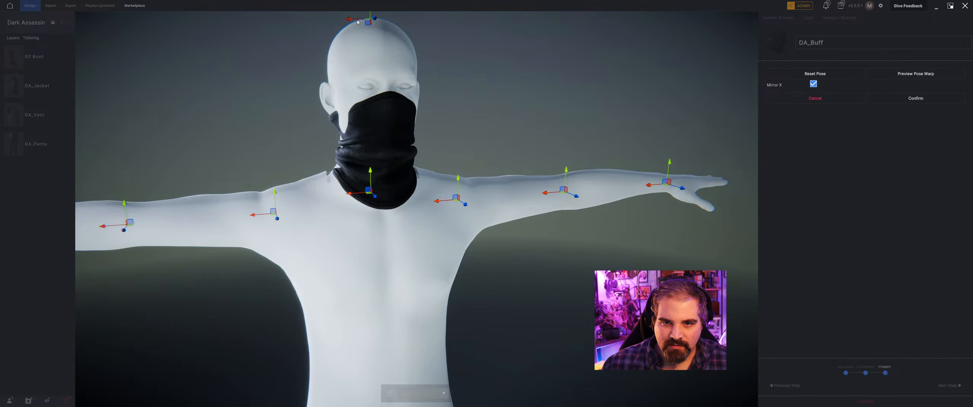
scroll(366, 152, down, 4)
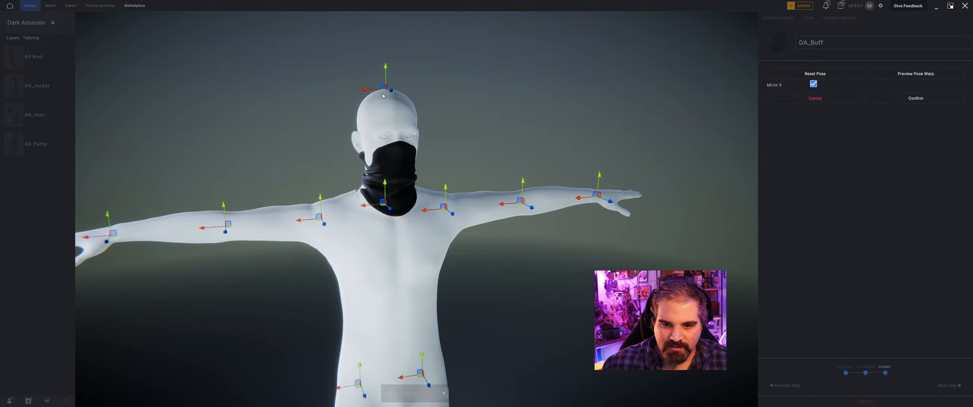
mouse_move(384, 96)
right_down()
mouse_move(344, 92)
mouse_move(371, 88)
right_up()
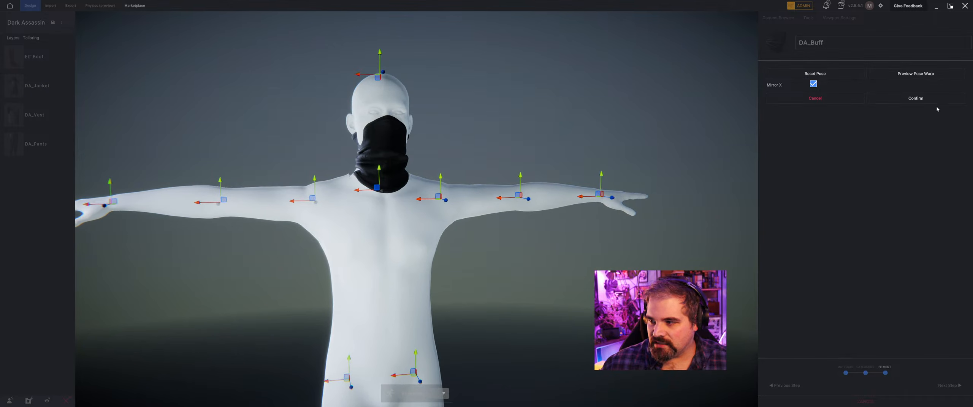
click(919, 74)
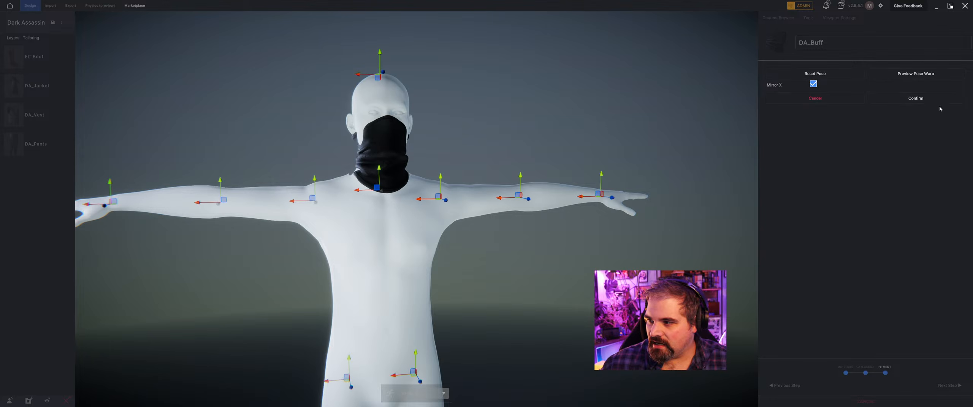
click(915, 99)
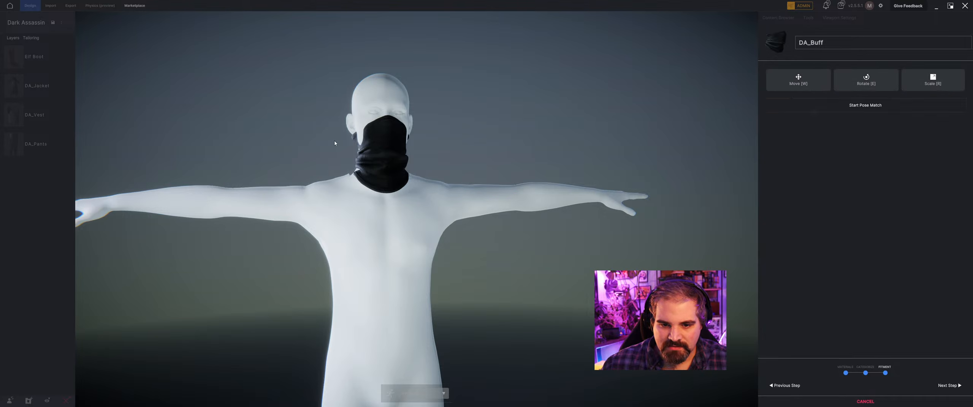
Scale the buff slightly wider across the face, confirm it, and finish the import onto the outfit.
key(r)
drag(357, 162, 349, 162)
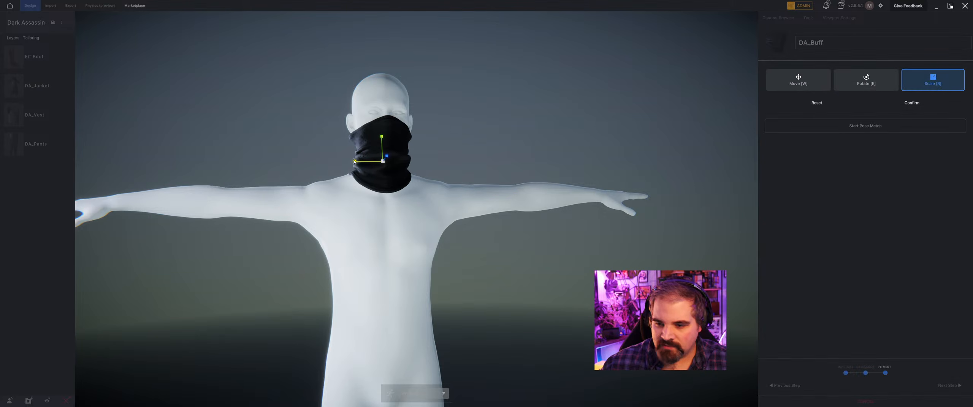
click(912, 103)
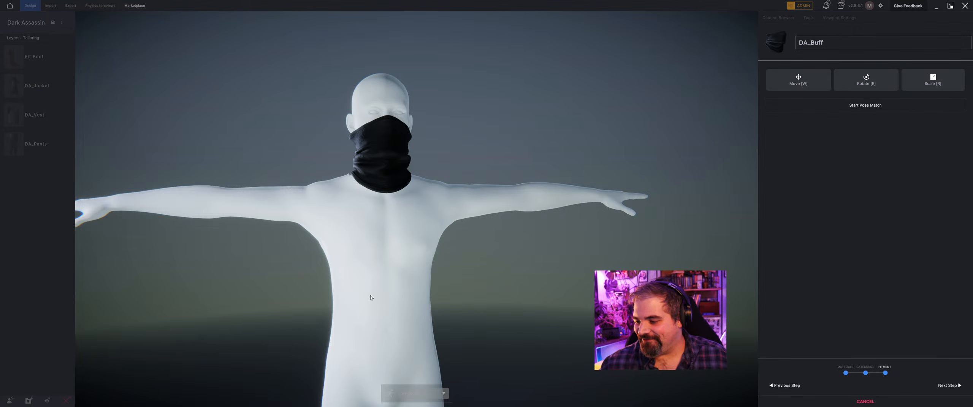
click(948, 385)
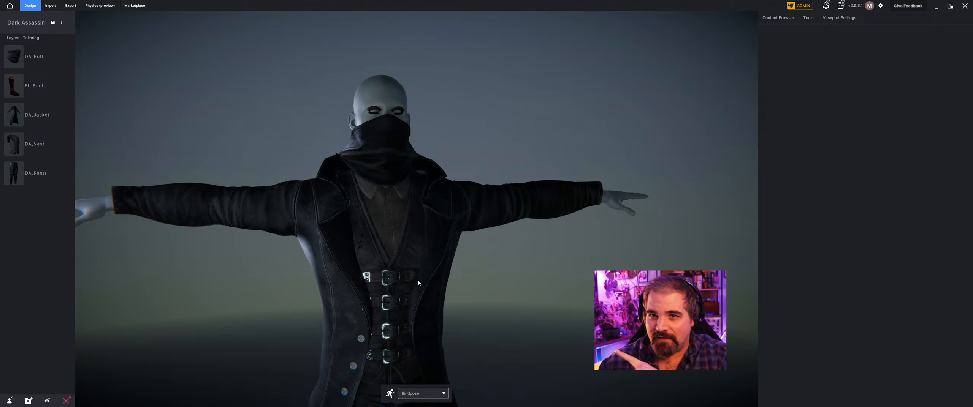
Examine the tailored outfit from the buff and jacket down to the pants and boots.
scroll(418, 282, down, 5)
middle_drag(426, 304, 421, 243)
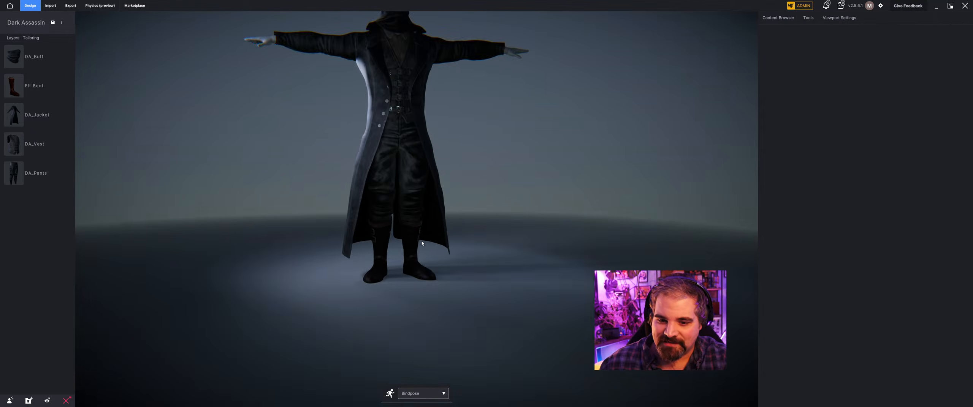
scroll(421, 244, up, 5)
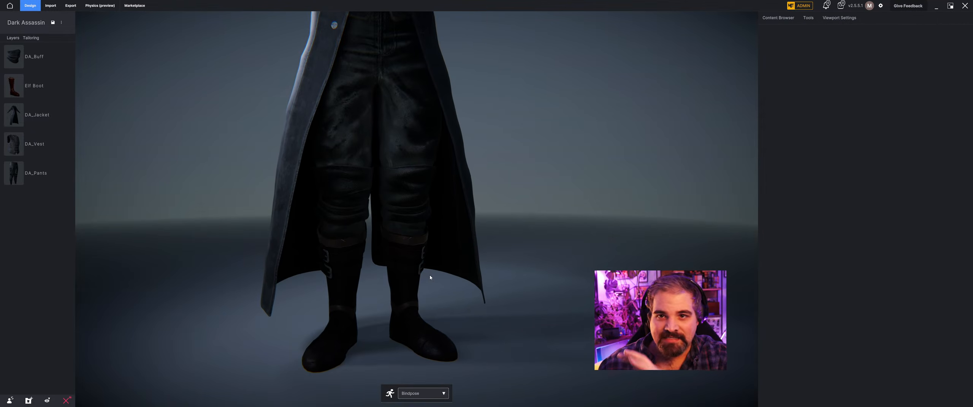
middle_drag(430, 276, 414, 285)
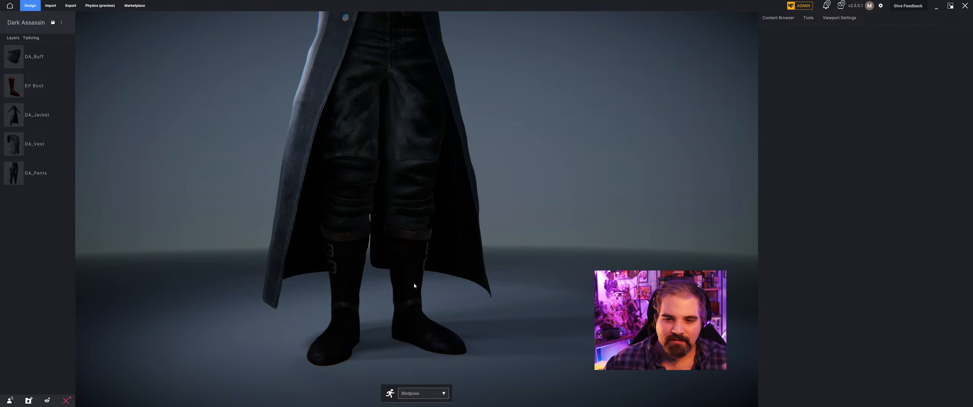
scroll(510, 116, down, 5)
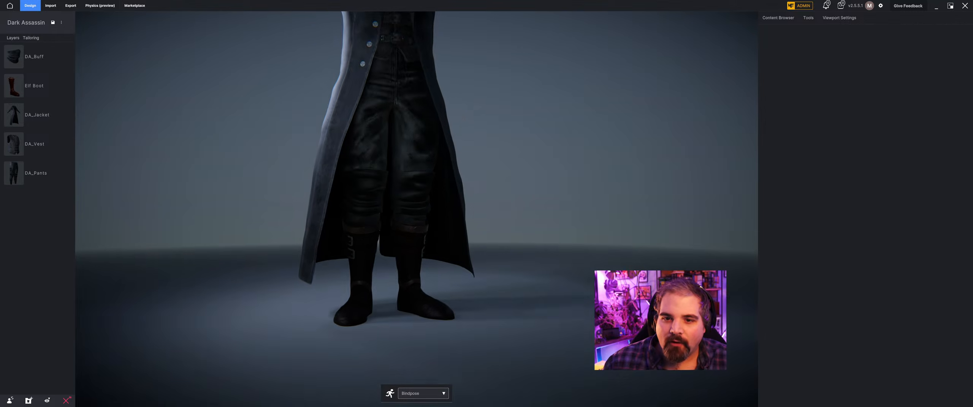
Reorder the clothing layers so DA_Buff sits beneath DA_Jacket and above DA_Vest, and check the collar up close.
middle_drag(510, 115, 424, 222)
scroll(259, 109, up, 5)
middle_drag(258, 110, 321, 163)
scroll(243, 191, up, 4)
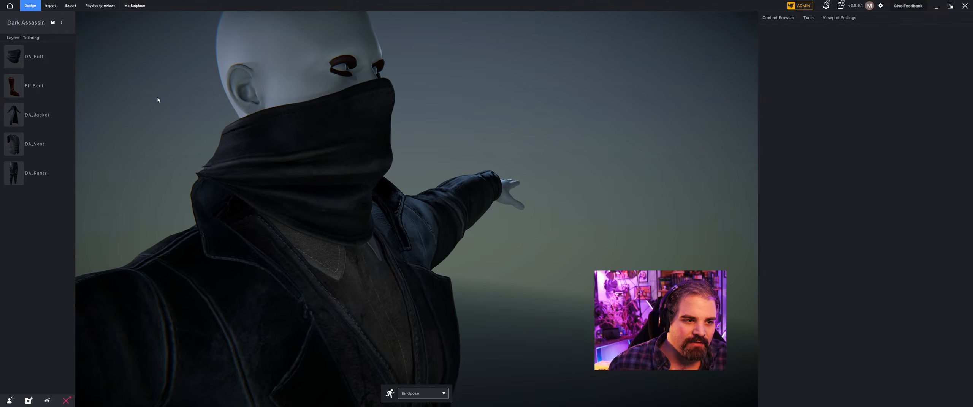
drag(20, 57, 20, 115)
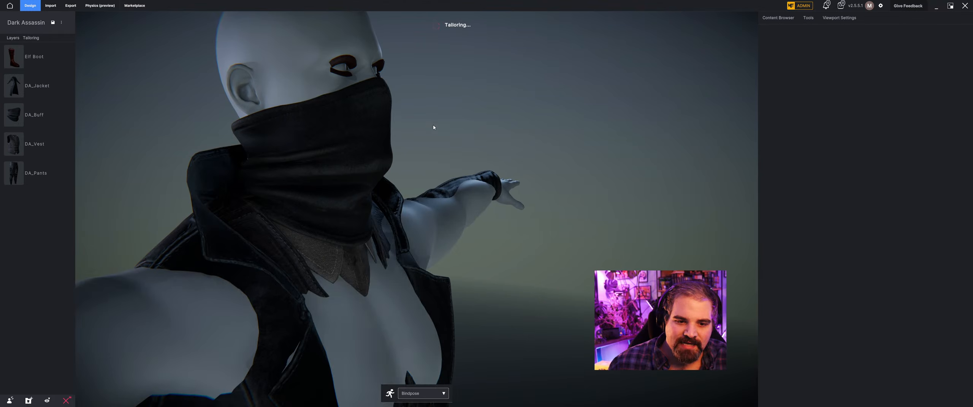
middle_drag(460, 89, 410, 99)
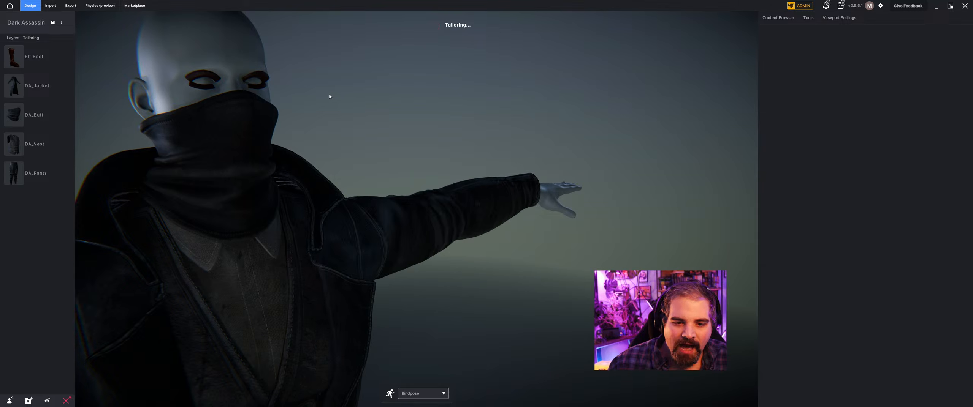
Check how the buff sits against the jacket collar and look over its layering settings and Layer Mask brush.
middle_drag(329, 95, 443, 174)
scroll(501, 154, up, 3)
scroll(501, 154, down, 4)
click(319, 154)
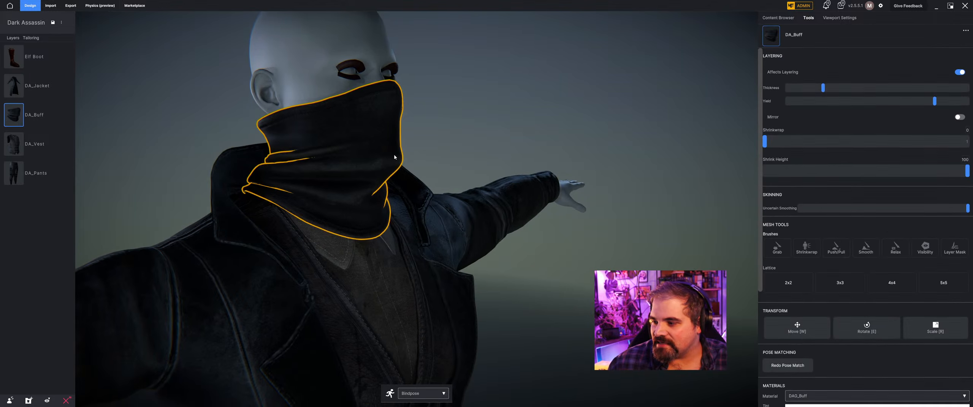
click(955, 255)
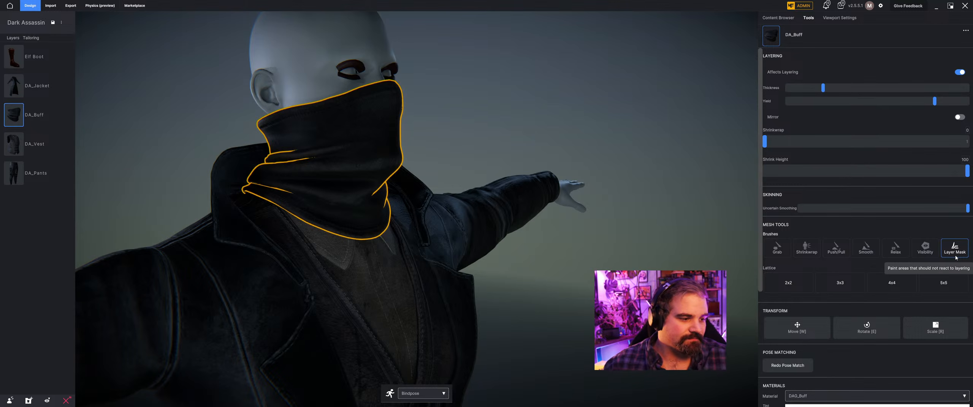
click(164, 140)
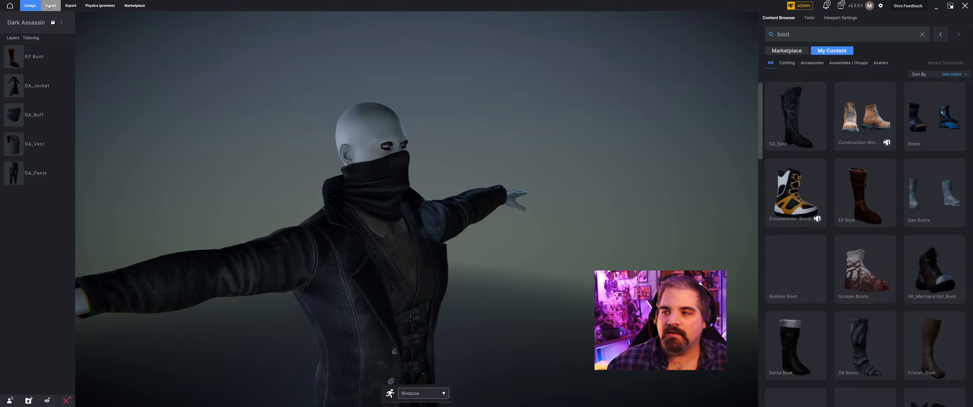
Import DA_Hat.fbx from the Dark Assassin folder as a cloth/accessory item.
click(49, 6)
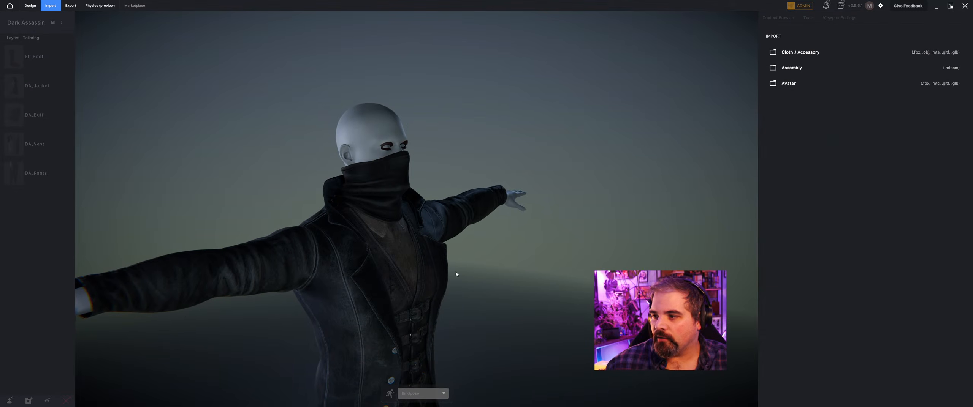
click(792, 48)
click(351, 99)
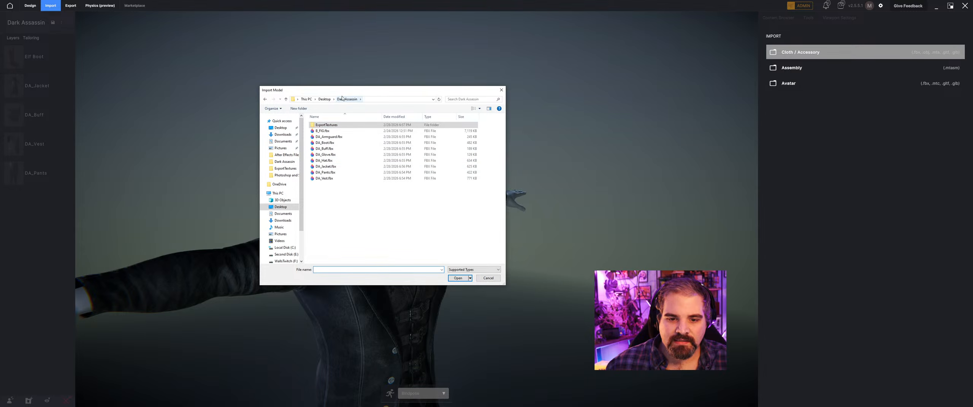
click(330, 161)
click(454, 280)
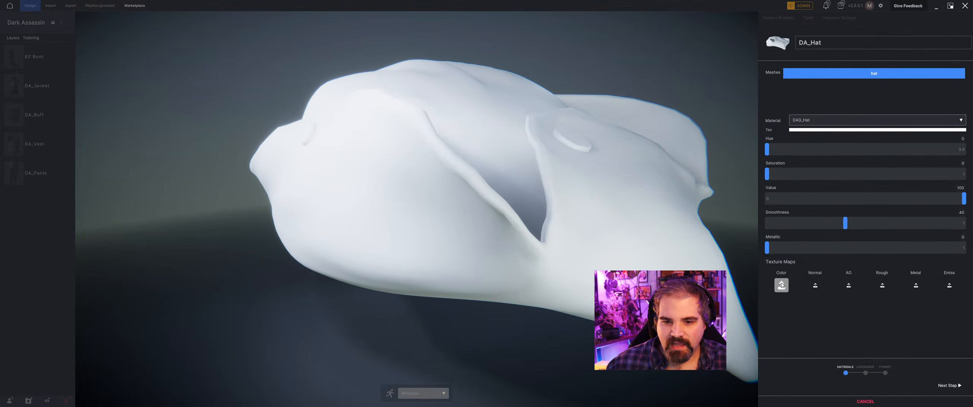
Load dag_hat_default_basecolor from the ExportTextures folder as the colour map of the DAG_Hat material.
click(781, 285)
key(Escape)
key(alt+Tab)
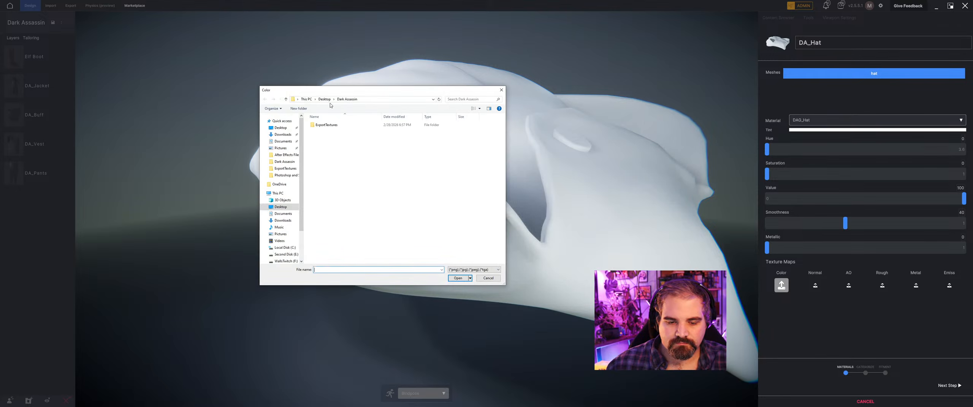
double_click(330, 125)
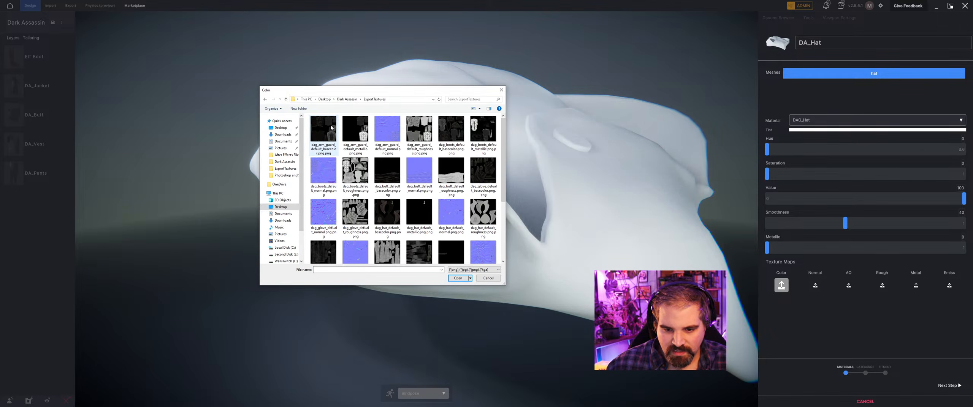
click(387, 213)
click(459, 277)
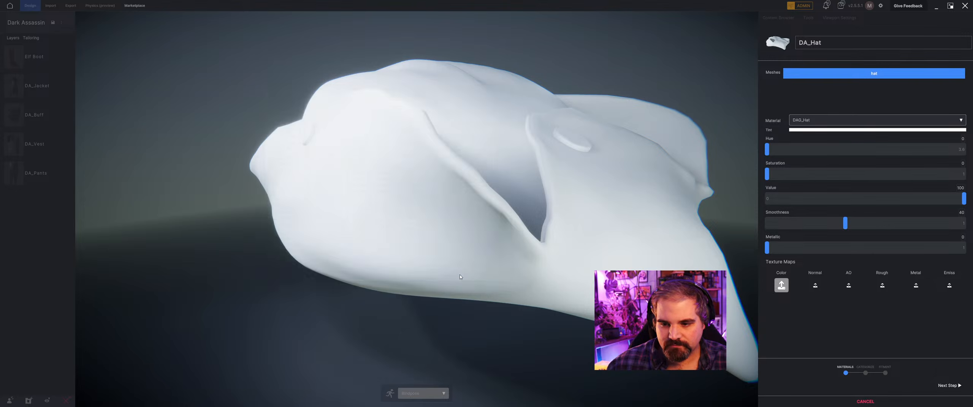
scroll(533, 248, down, 4)
middle_drag(534, 249, 519, 222)
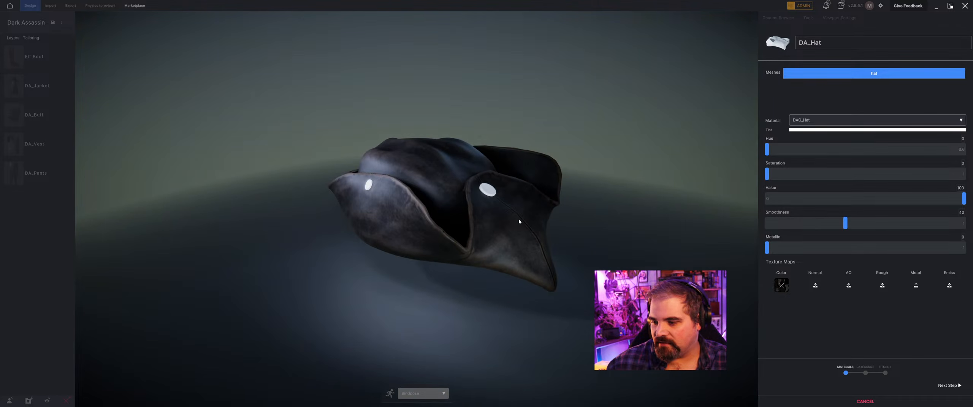
Assign the dag_hat_default normal, roughness and metallic textures to the matching maps of the DAG_Hat material.
click(815, 286)
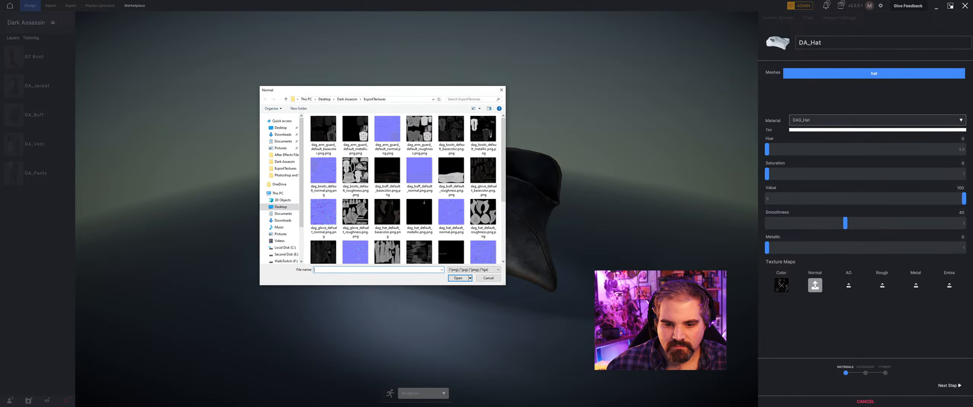
click(449, 213)
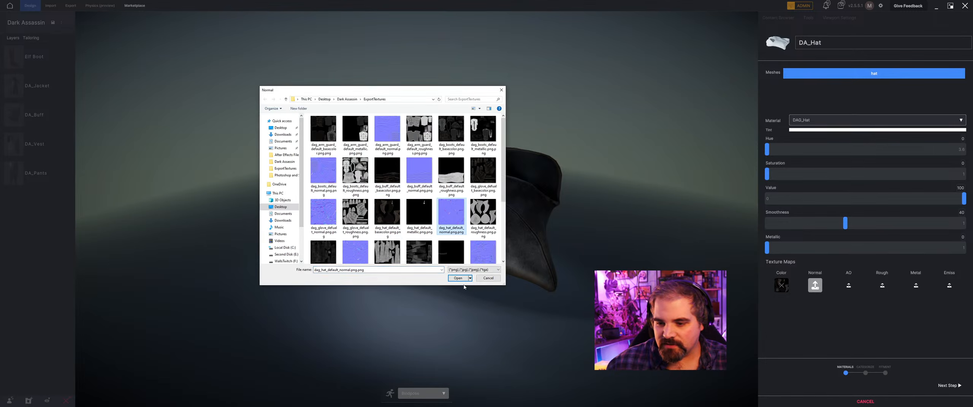
click(458, 278)
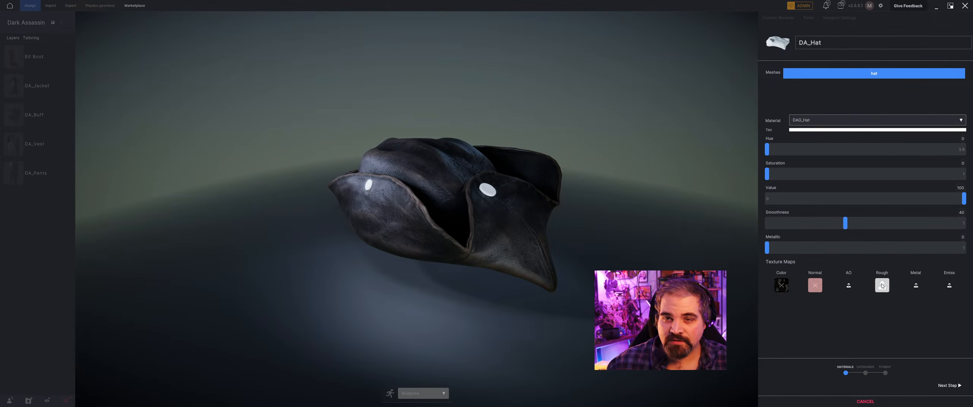
click(882, 286)
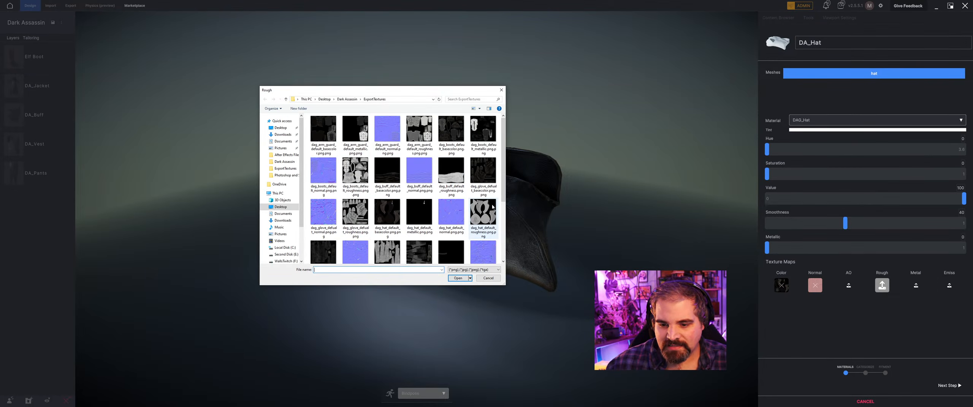
click(483, 213)
click(458, 278)
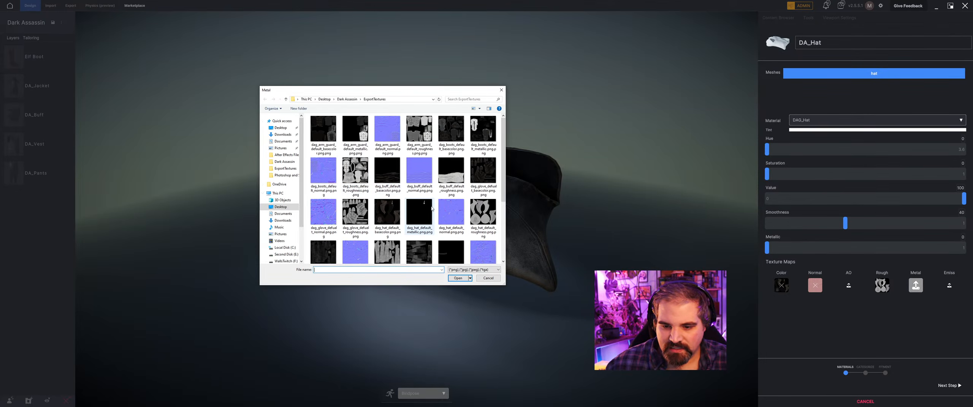
click(427, 235)
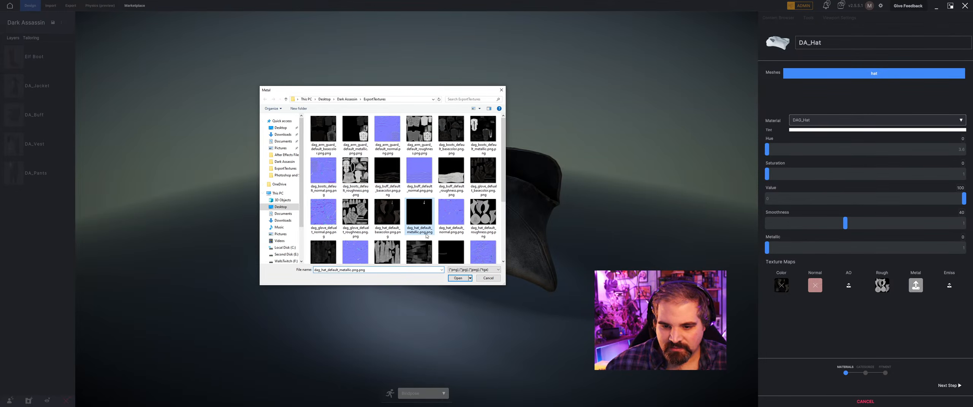
click(457, 279)
Switch to the DAG_Hat_Button material and load dag_hat_default_basecolor as its colour map.
click(856, 125)
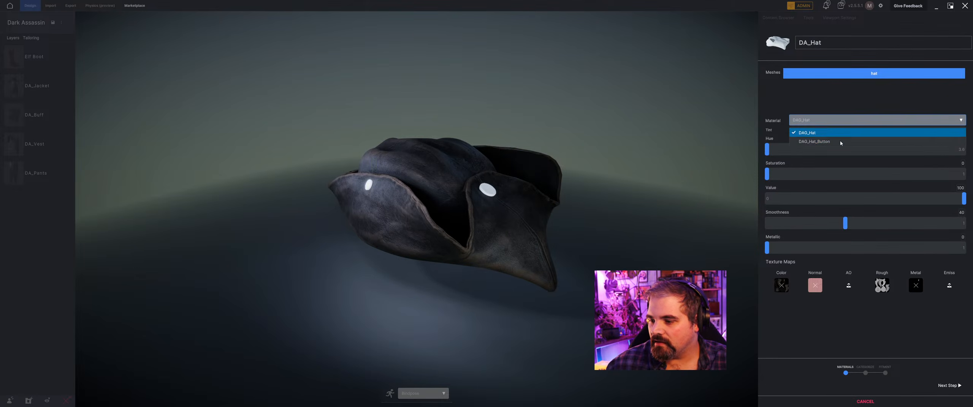
click(841, 141)
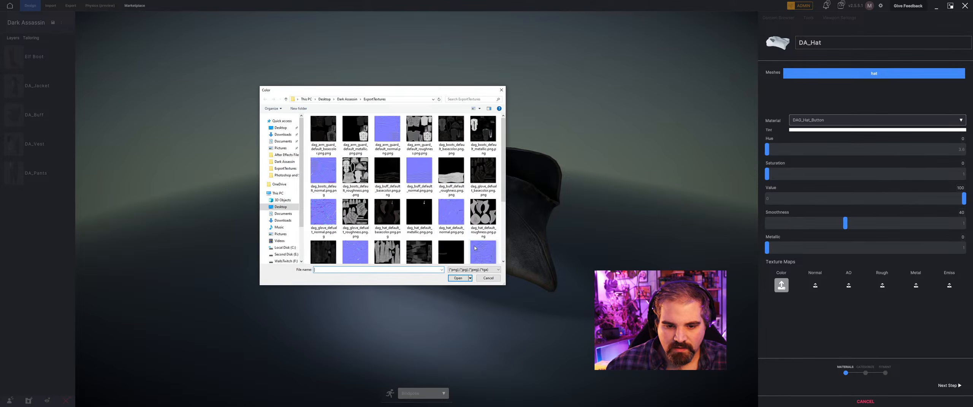
scroll(334, 216, down, 2)
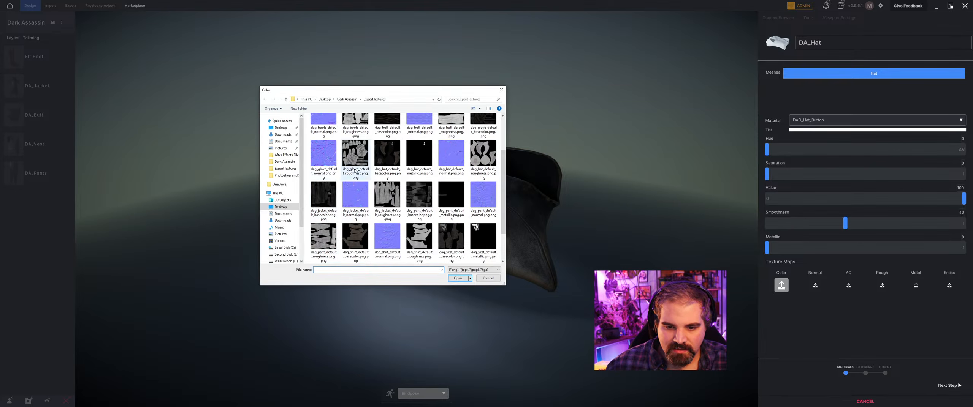
scroll(365, 215, up, 2)
click(387, 212)
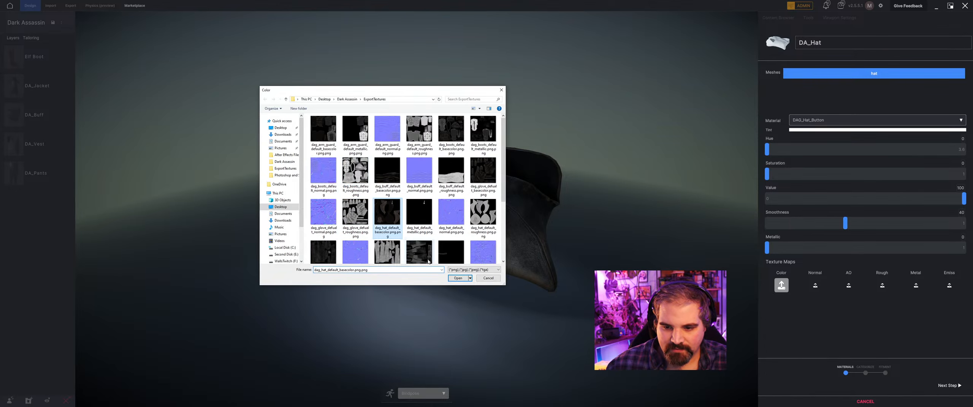
click(459, 280)
drag(445, 205, 388, 205)
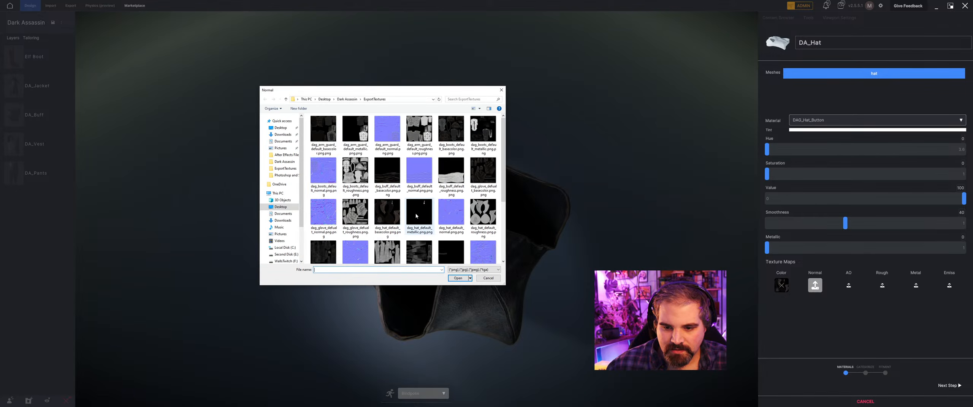
Assign the dag_hat_default normal, roughness and metallic textures to the DAG_Hat_Button material and check the hat buttons.
click(451, 213)
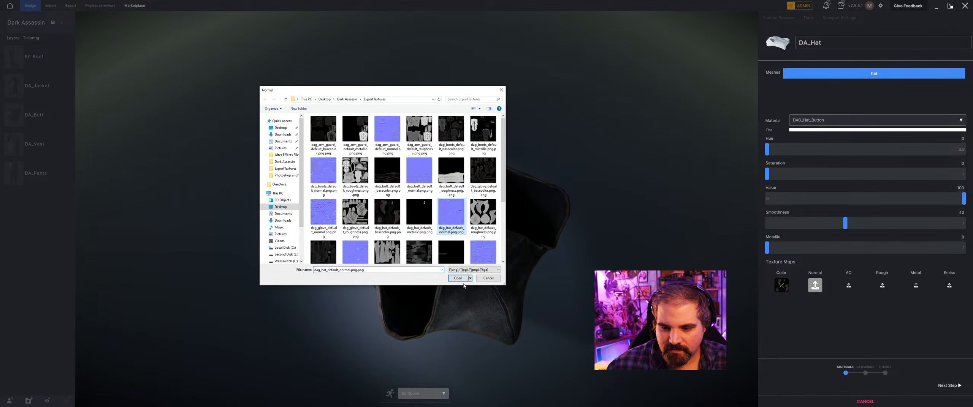
click(461, 279)
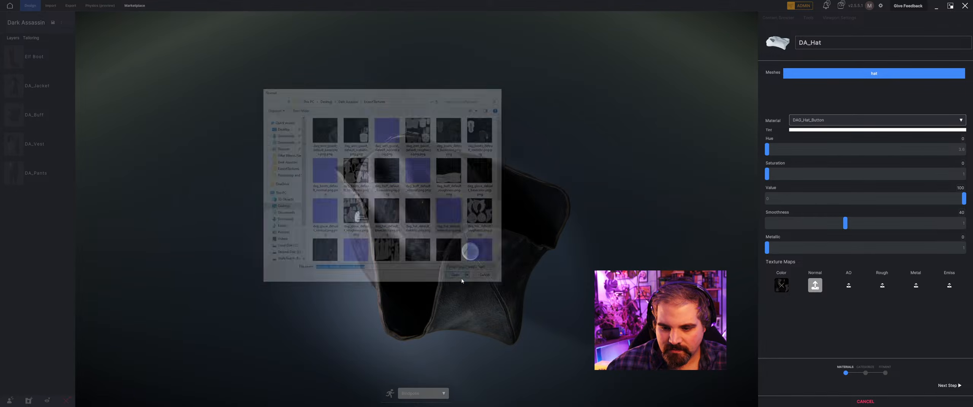
click(882, 288)
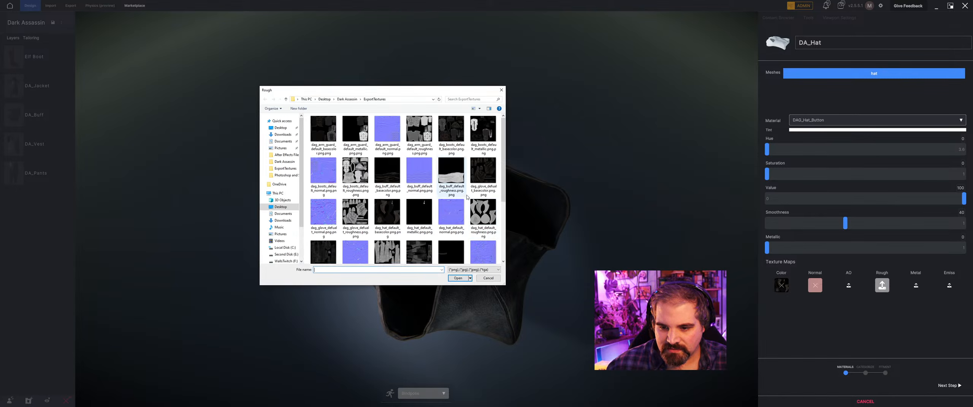
click(486, 220)
click(457, 278)
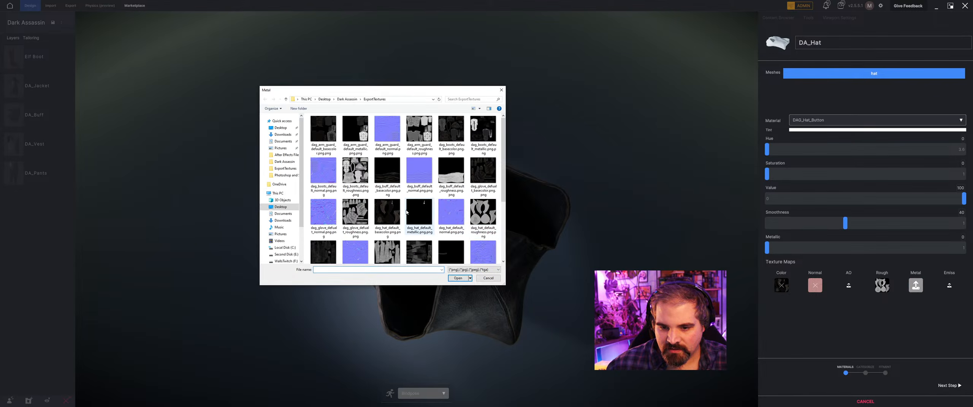
click(416, 213)
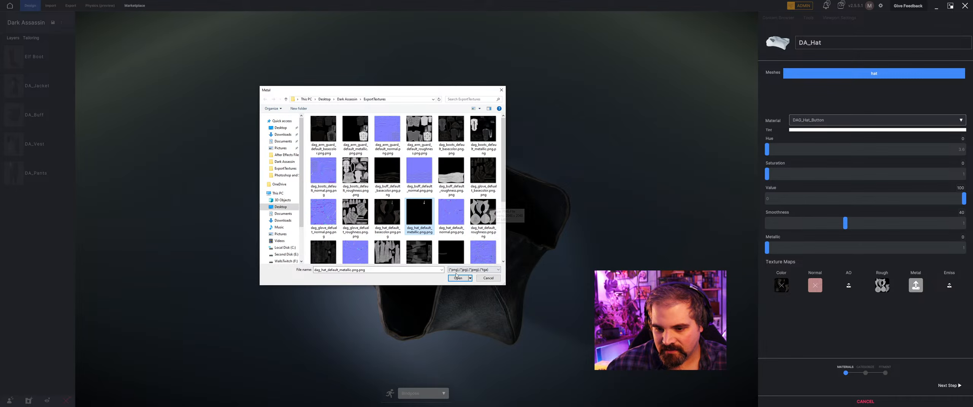
double_click(418, 225)
drag(453, 265, 447, 232)
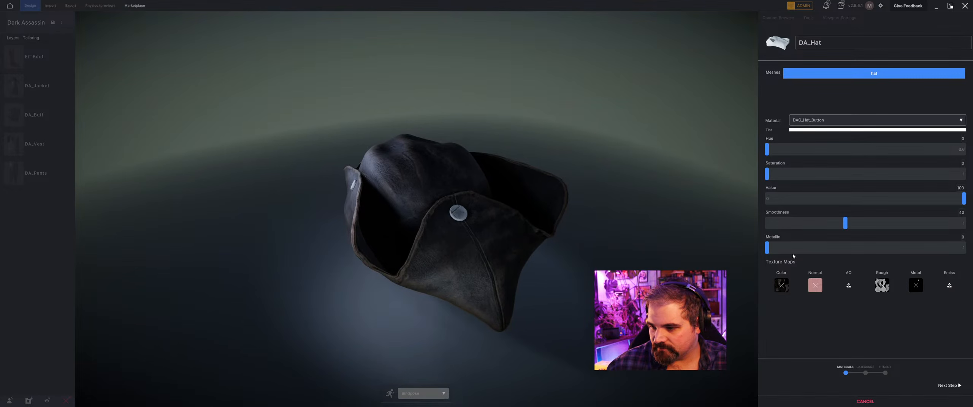
drag(573, 236, 618, 213)
Import the hat in the Head category with Keep Source Dimensions enabled and proceed to the fitment stage.
click(949, 386)
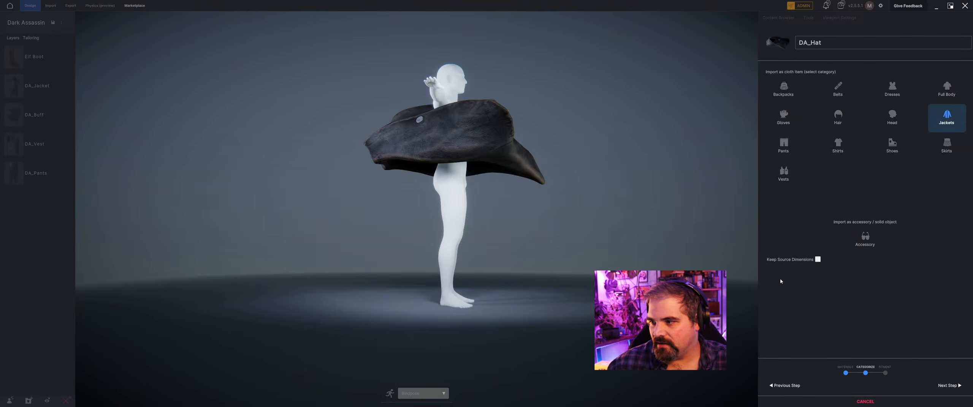
click(894, 115)
drag(623, 120, 554, 117)
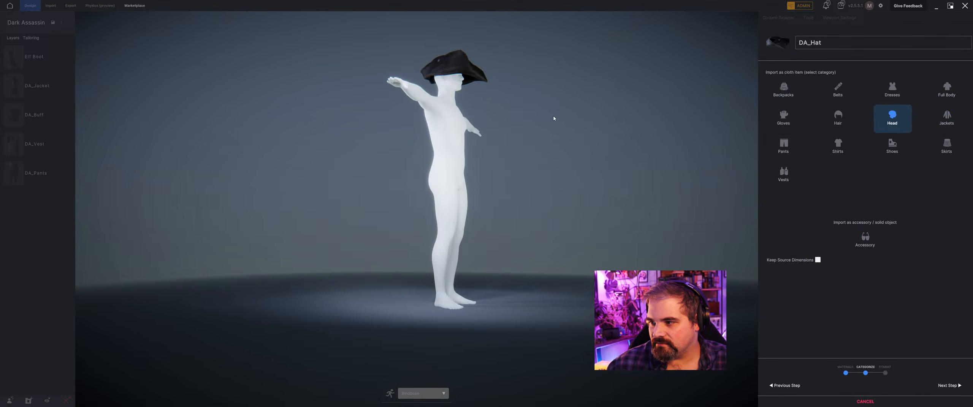
middle_drag(554, 118, 521, 147)
scroll(407, 164, up, 2)
drag(407, 163, 698, 249)
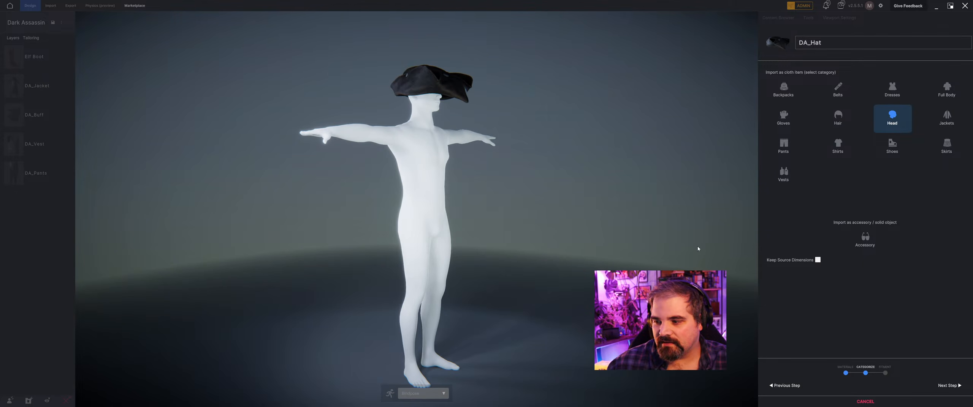
click(818, 260)
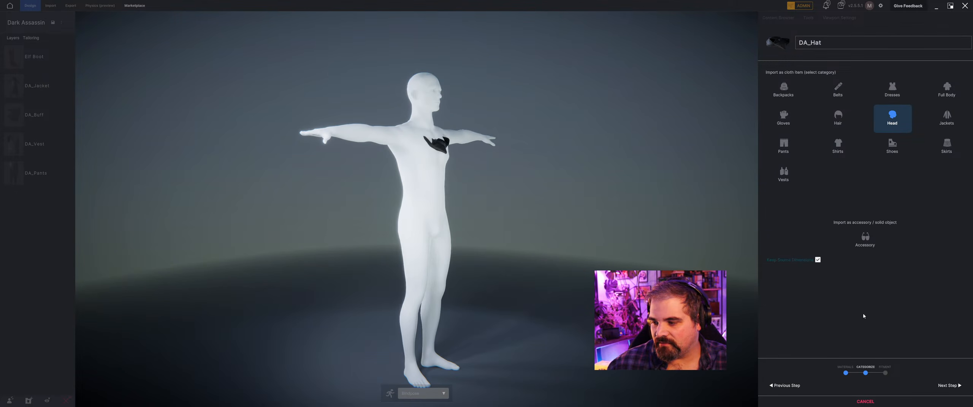
click(949, 386)
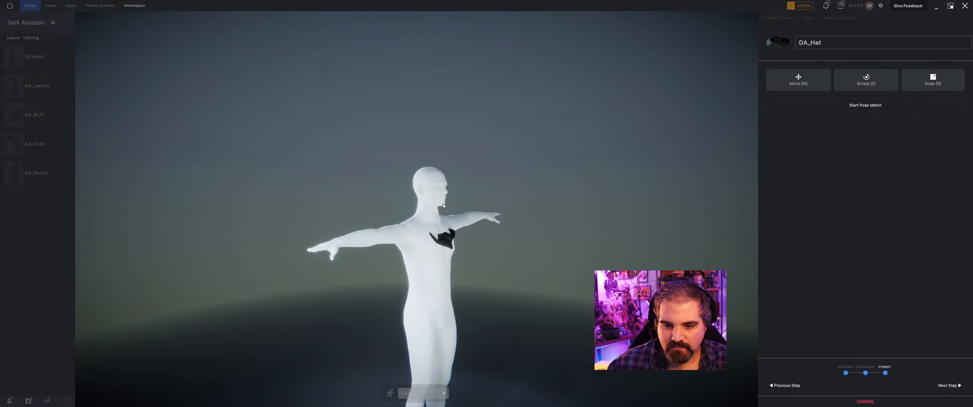
Move the hat up from the chest onto the top of the mannequin's head and align it front to back.
key(w)
drag(436, 219, 429, 154)
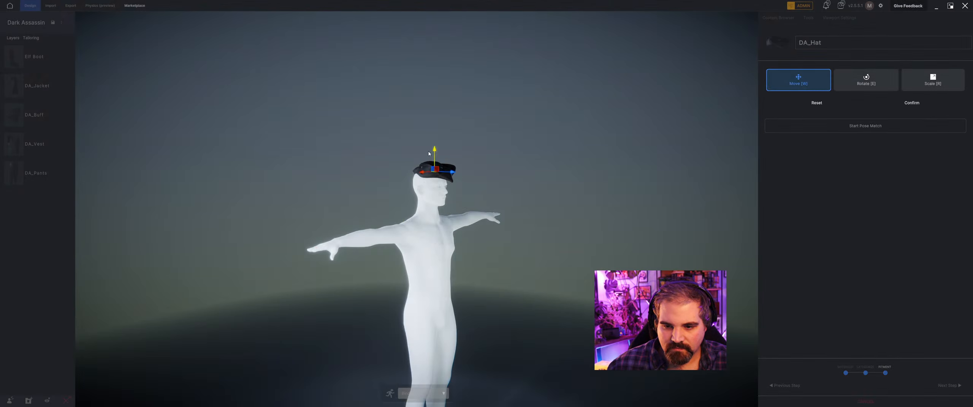
middle_drag(429, 153, 478, 156)
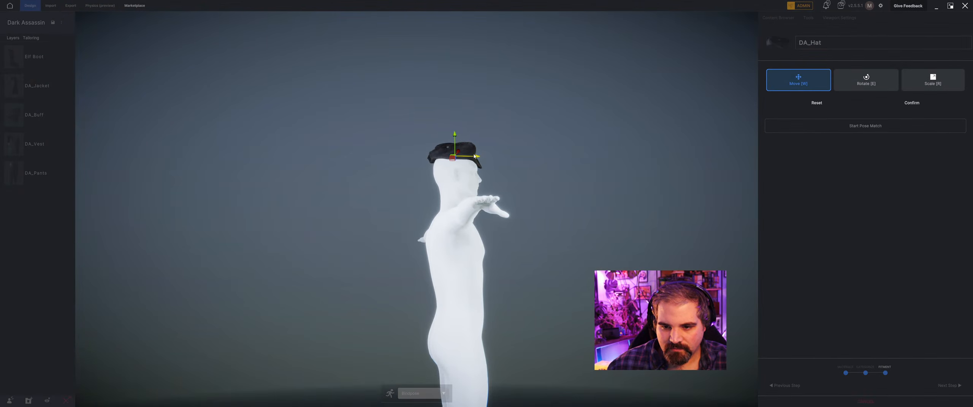
Enlarge the hat and tilt it back on the mannequin's head, checking it from the front and side.
key(r)
drag(455, 155, 444, 176)
key(e)
middle_drag(490, 171, 416, 178)
scroll(431, 167, up, 3)
key(r)
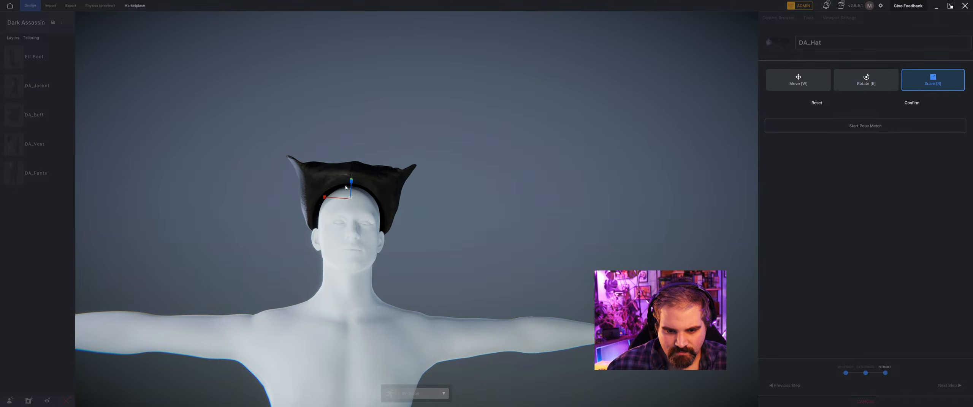
drag(350, 199, 345, 198)
middle_drag(345, 198, 443, 181)
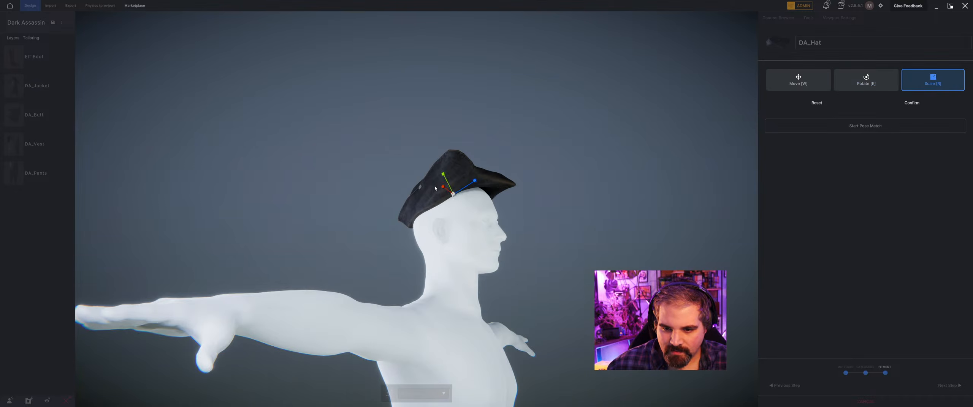
Fine-tune the hat's overall size and reposition it on the crown of the head in side view.
key(w)
key(r)
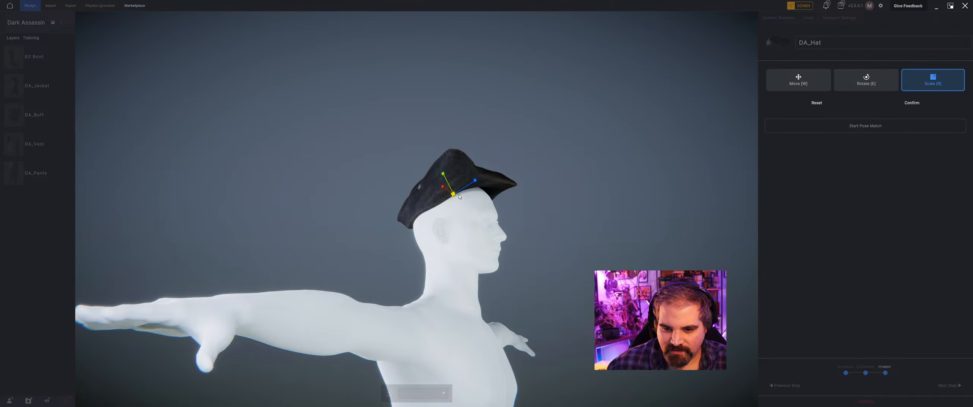
drag(459, 196, 450, 184)
key(w)
middle_drag(449, 185, 473, 234)
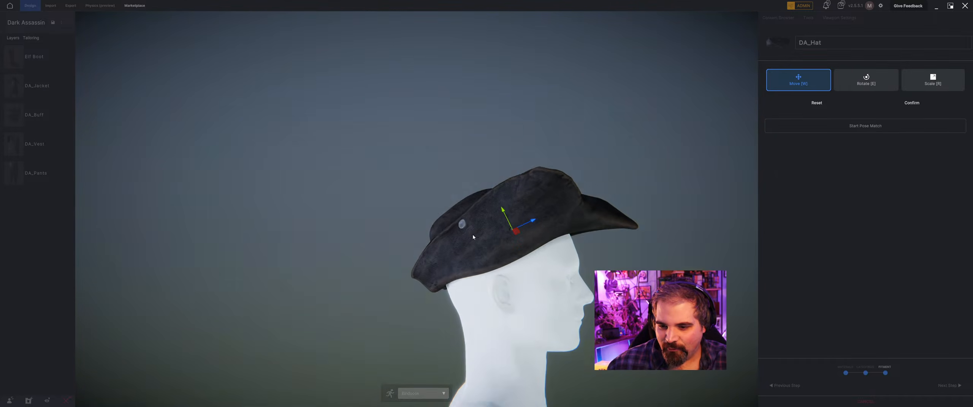
Center the hat from the front and settle it down onto the skull.
middle_drag(505, 204, 381, 234)
key(r)
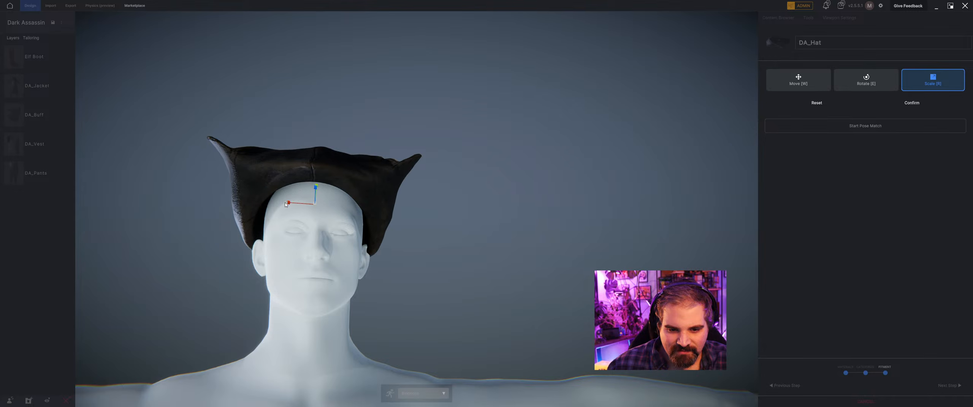
key(w)
middle_drag(300, 206, 357, 214)
scroll(363, 184, down, 3)
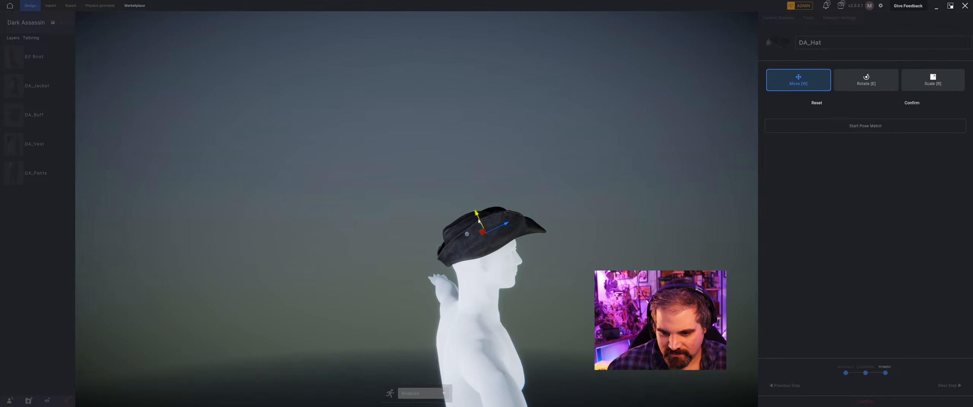
middle_drag(480, 220, 452, 208)
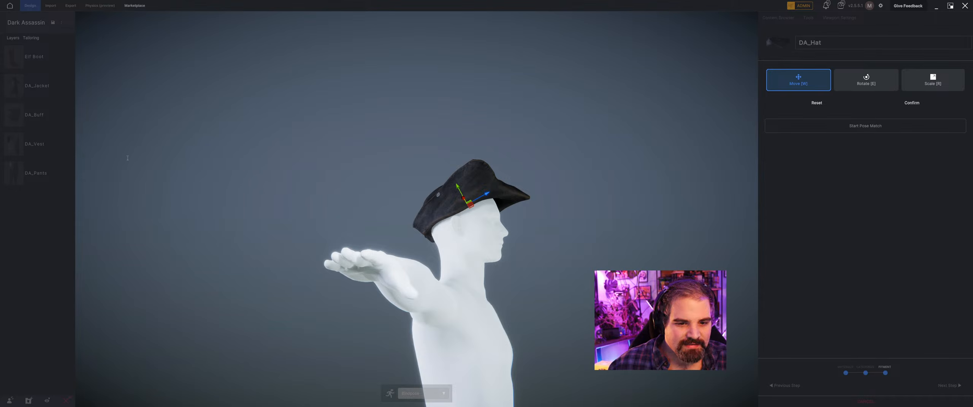
Rotate the hat forward so the front brim dips over the forehead.
drag(0, 38, 284, 89)
click(526, 185)
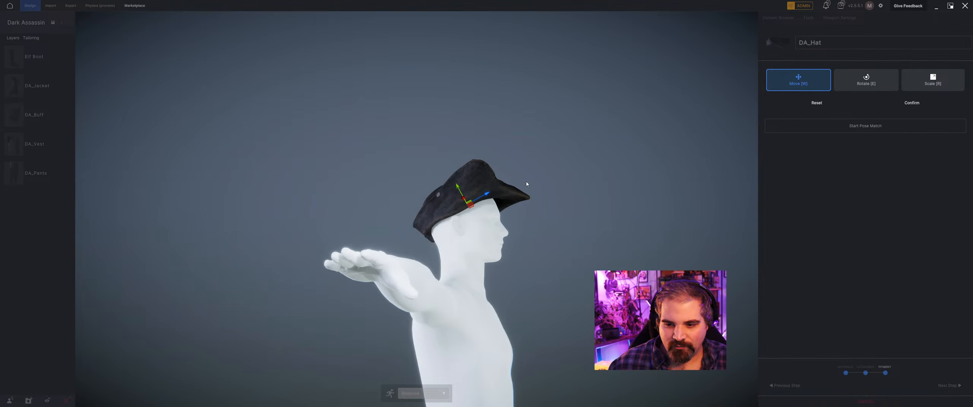
key(e)
drag(492, 205, 492, 211)
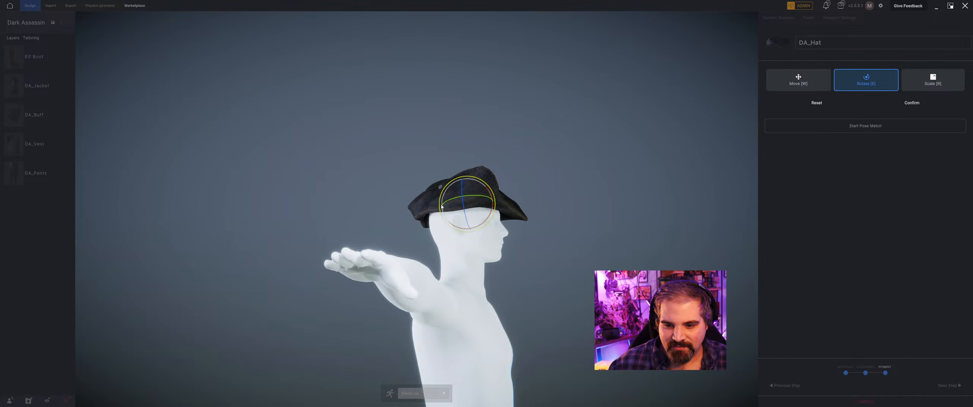
right_drag(441, 207, 699, 217)
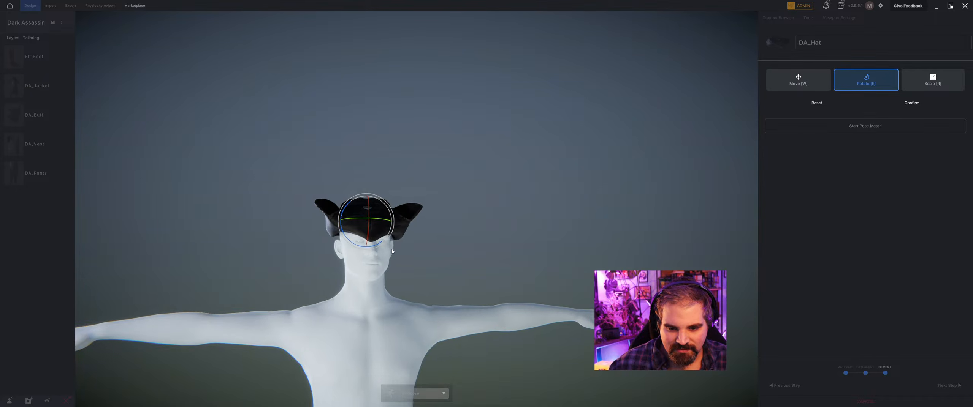
Scale the hat down slightly so it fits closer around the mannequin's head.
scroll(392, 251, down, 3)
key(r)
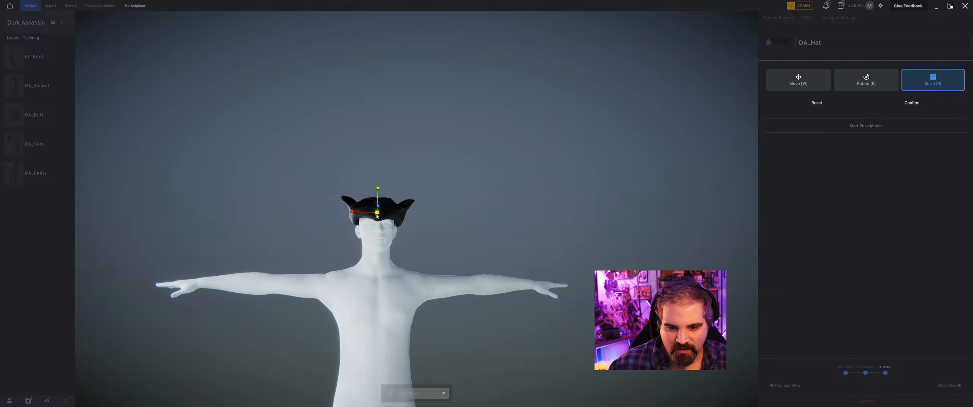
drag(376, 214, 376, 216)
right_drag(401, 225, 378, 279)
Switch to Chrome and compare the hat with the dForce Dark Assassin for Genesis 9 product image, then return to METATAILOR.
key(alt+Tab)
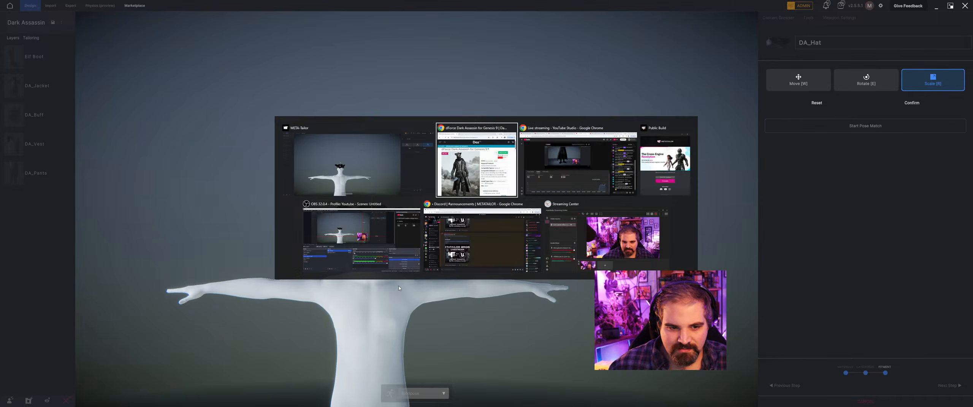
drag(260, 94, 541, 164)
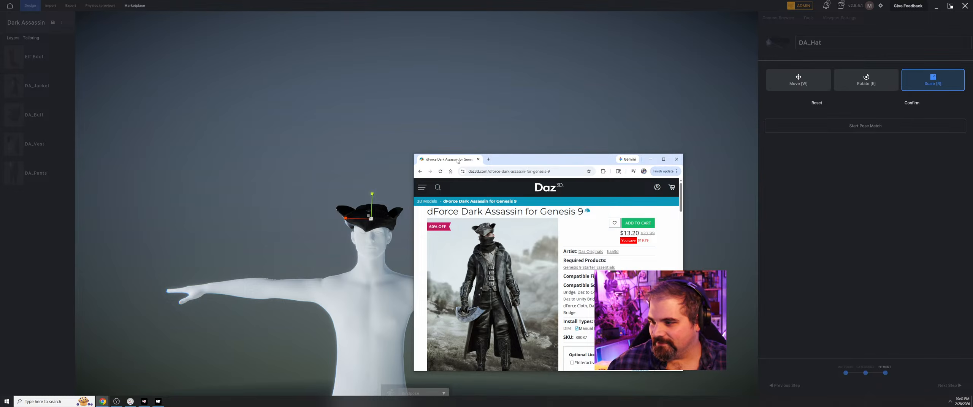
key(alt+Tab)
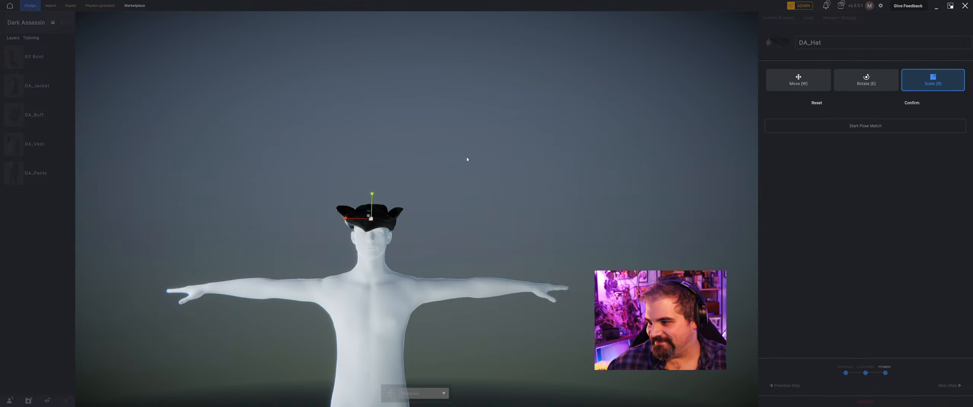
Confirm the hat's placement, finish its import and inspect the tailored outfit on the avatar.
click(908, 104)
click(949, 386)
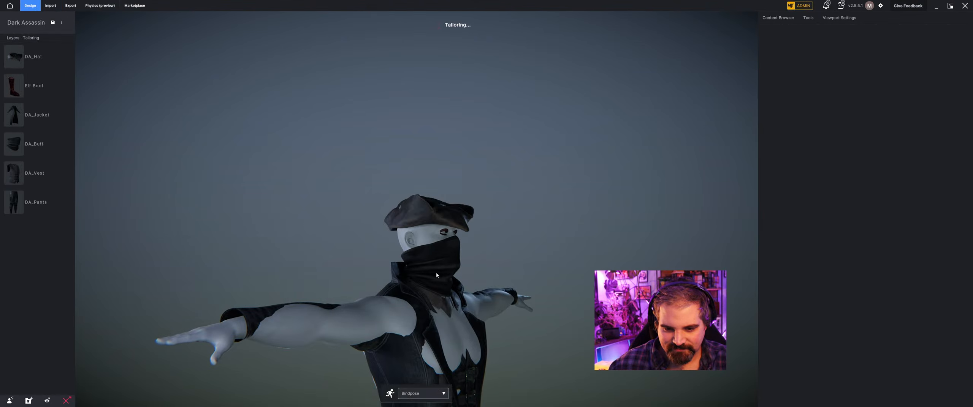
middle_drag(405, 274, 495, 219)
scroll(393, 288, up, 4)
scroll(436, 240, down, 3)
scroll(494, 240, up, 2)
scroll(484, 214, up, 2)
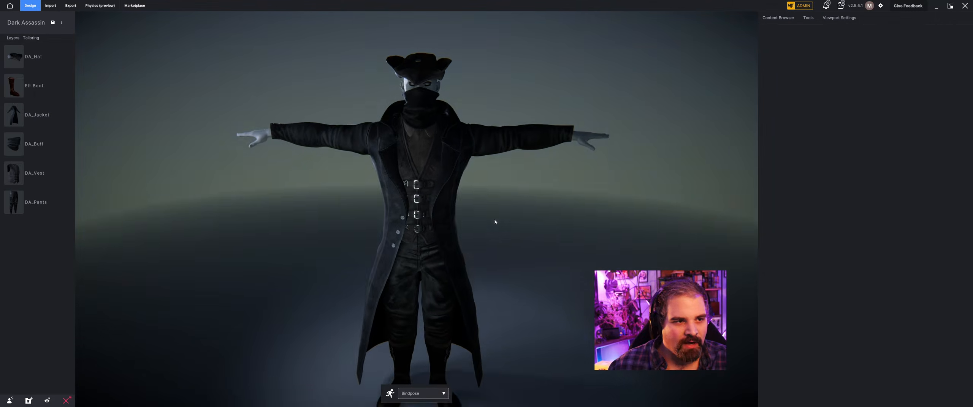
Import DA_Glove.fbx from the Dark Assassin folder as a cloth item.
click(53, 7)
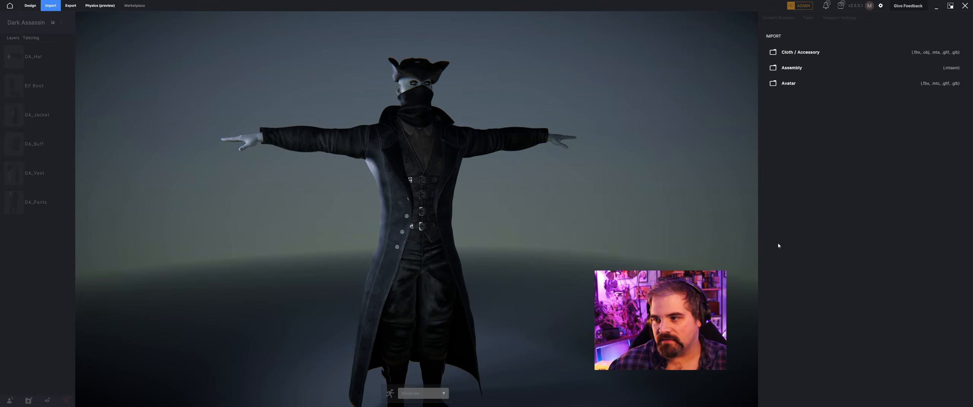
click(822, 56)
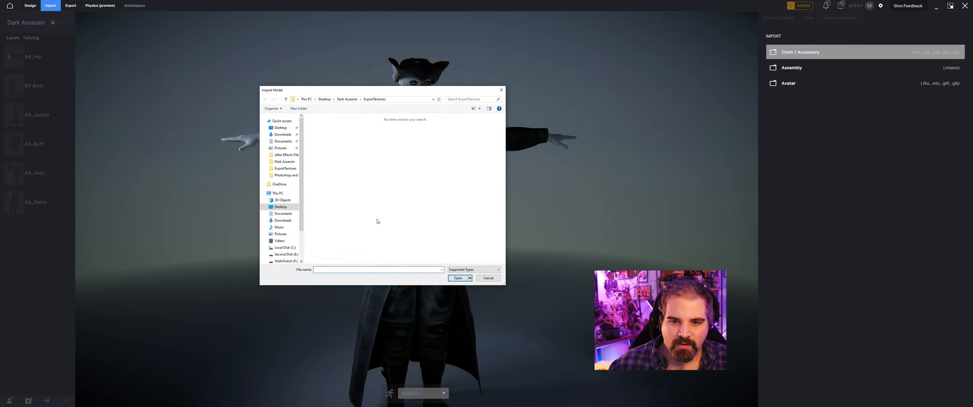
click(352, 100)
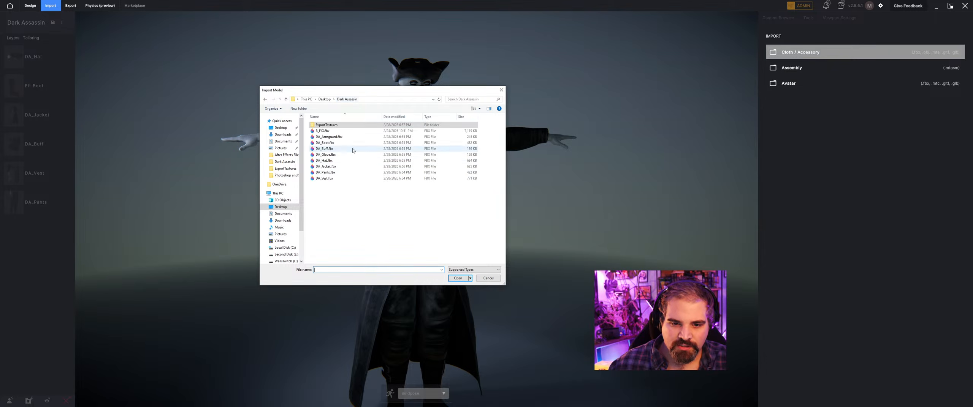
click(350, 154)
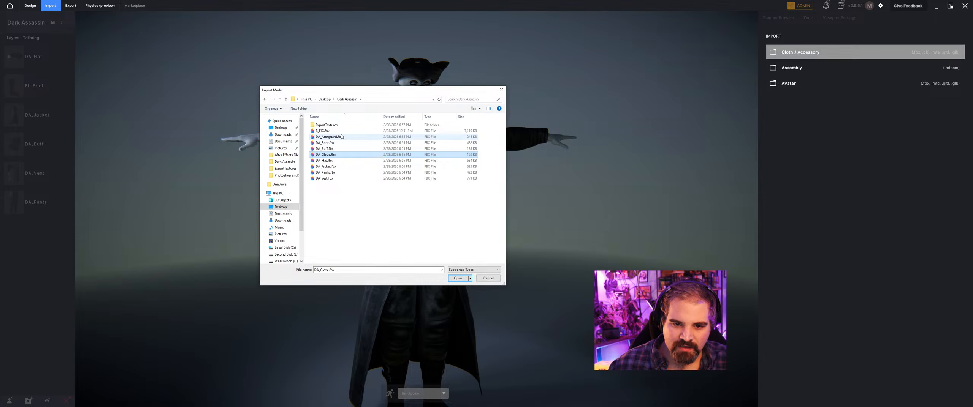
click(458, 278)
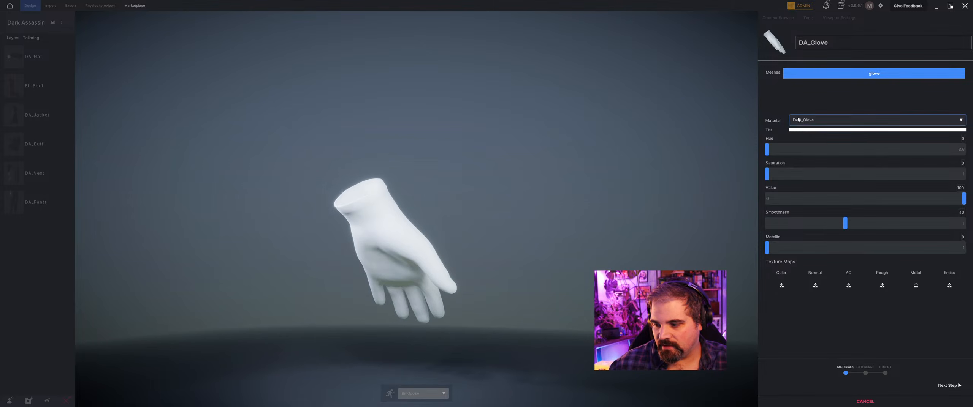
Load dag_glove_default_basecolor from the ExportTextures folder as the glove's colour map.
click(782, 286)
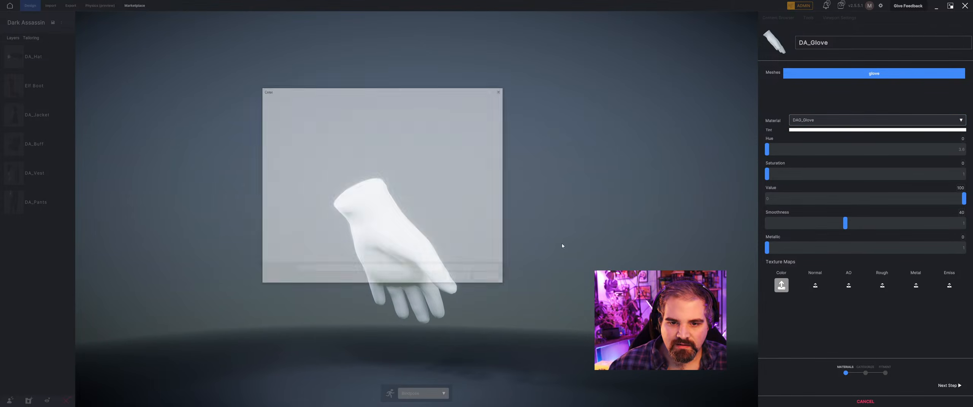
double_click(329, 125)
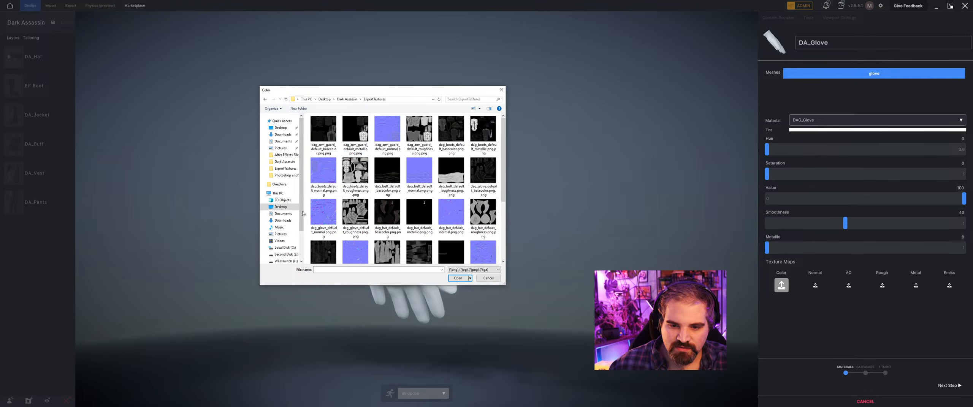
click(483, 173)
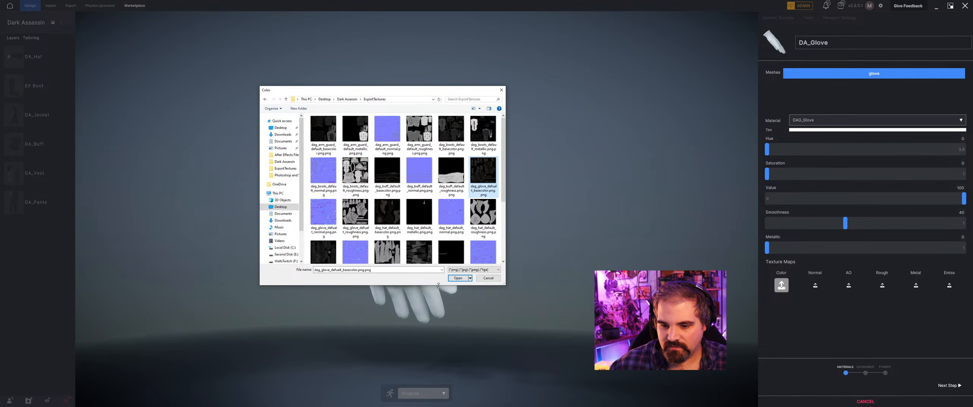
click(458, 278)
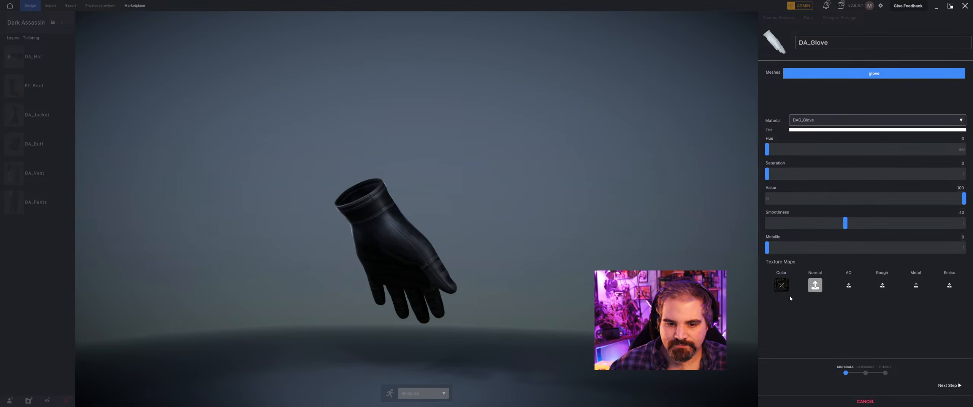
Assign the dag_glove_default normal and roughness textures to the glove material.
click(815, 285)
click(324, 212)
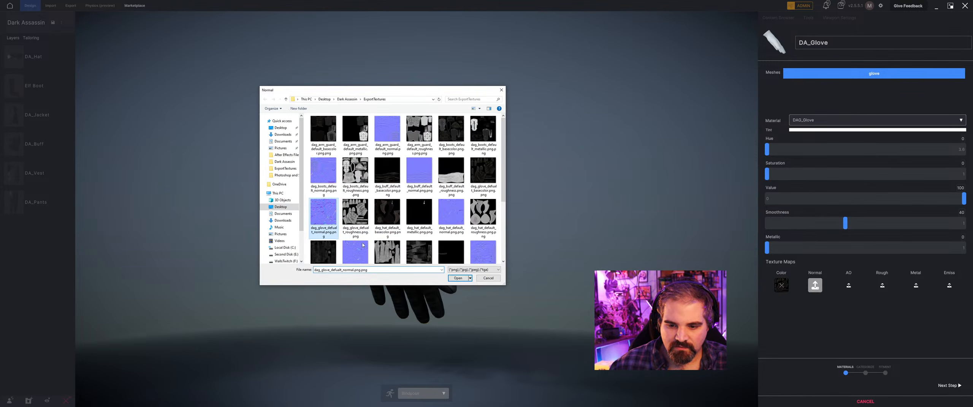
click(453, 281)
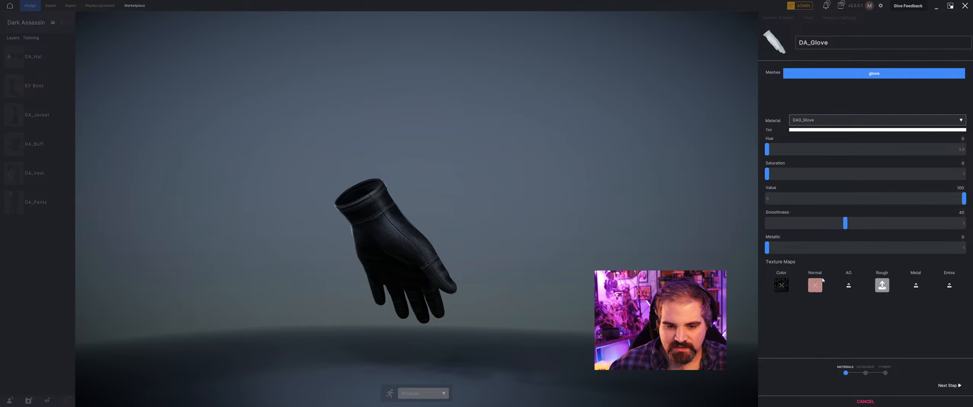
click(882, 285)
click(354, 212)
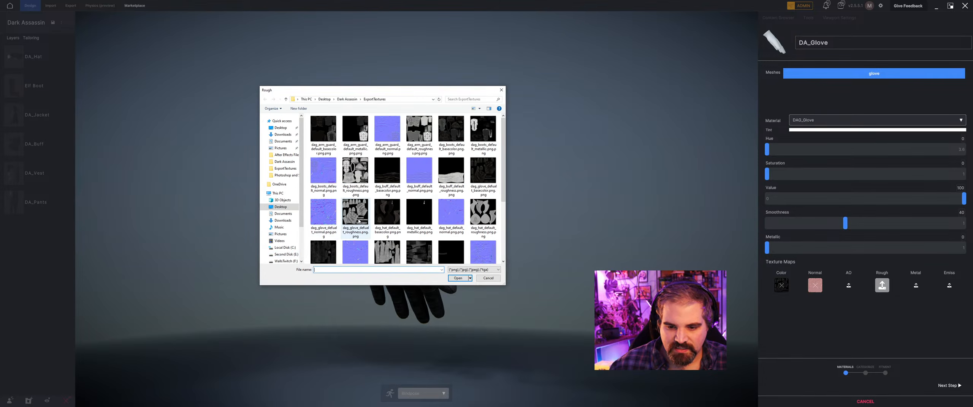
click(458, 278)
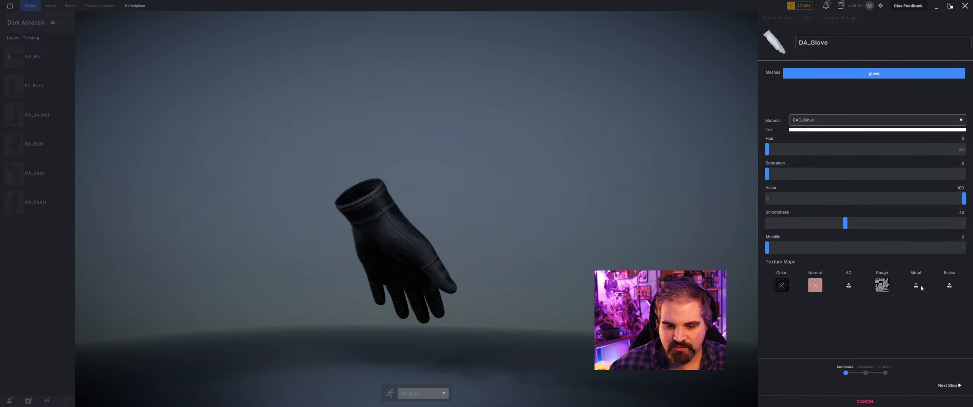
click(920, 288)
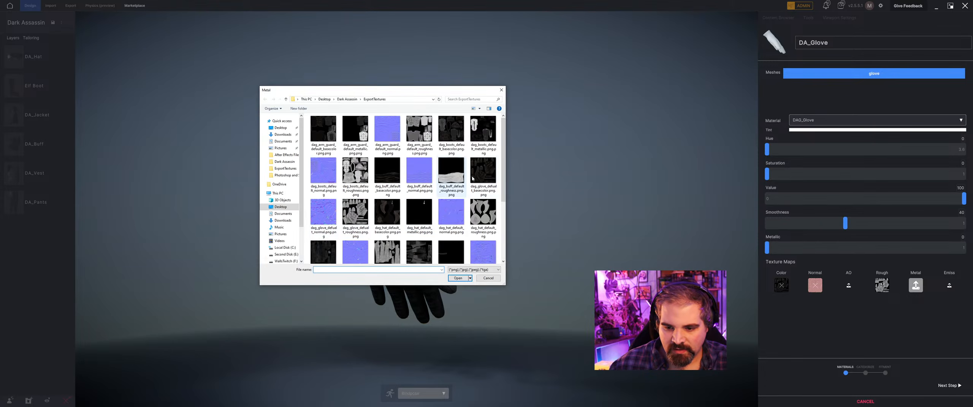
click(494, 280)
middle_drag(532, 246, 627, 260)
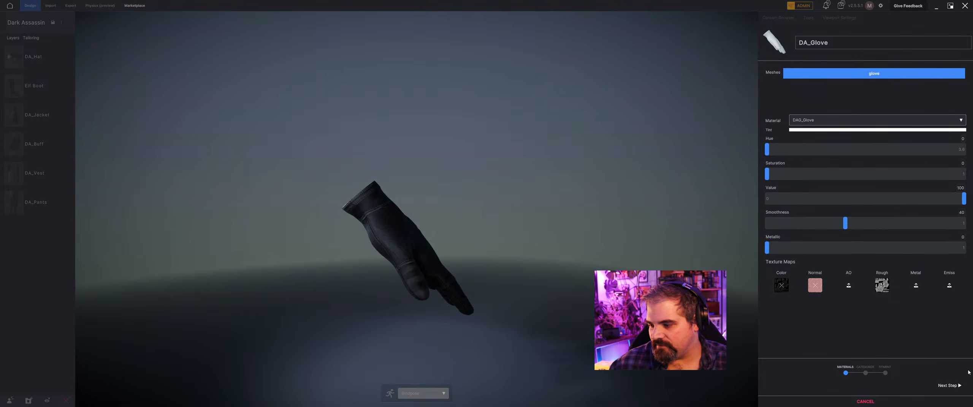
Assign the glove to the Gloves category and proceed to the fitment stage.
click(949, 386)
click(783, 126)
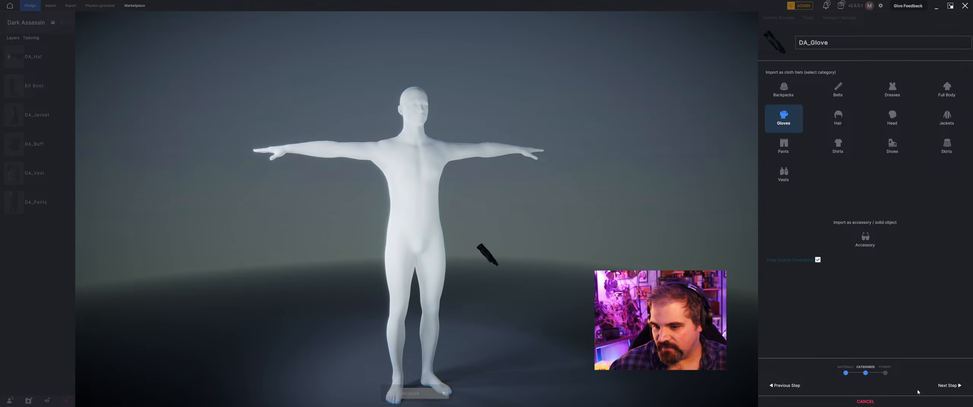
click(948, 386)
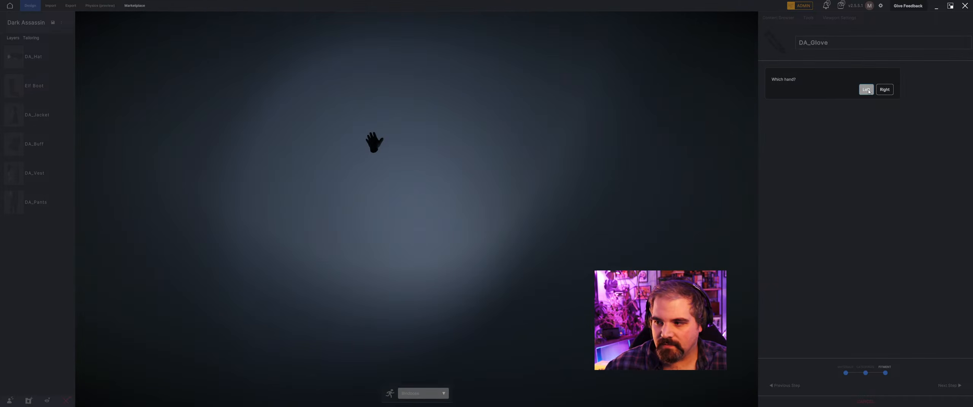
Mark the glove as left-handed and place its wrist marker and the thumb base, joint and tip markers.
click(866, 90)
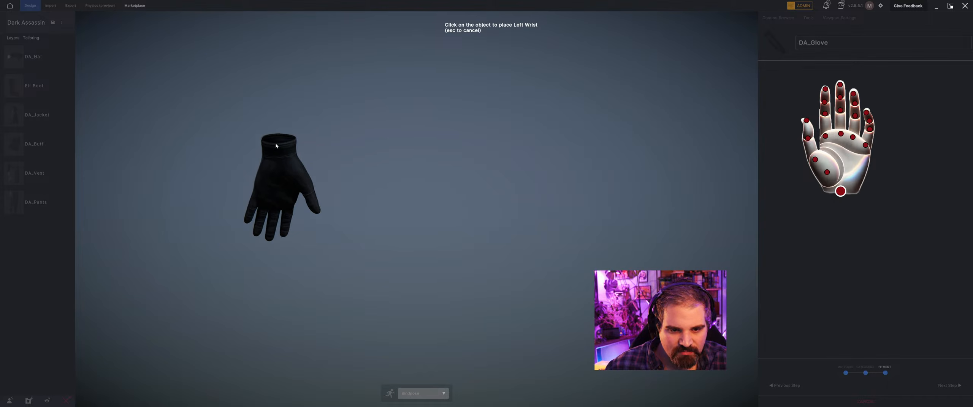
click(277, 148)
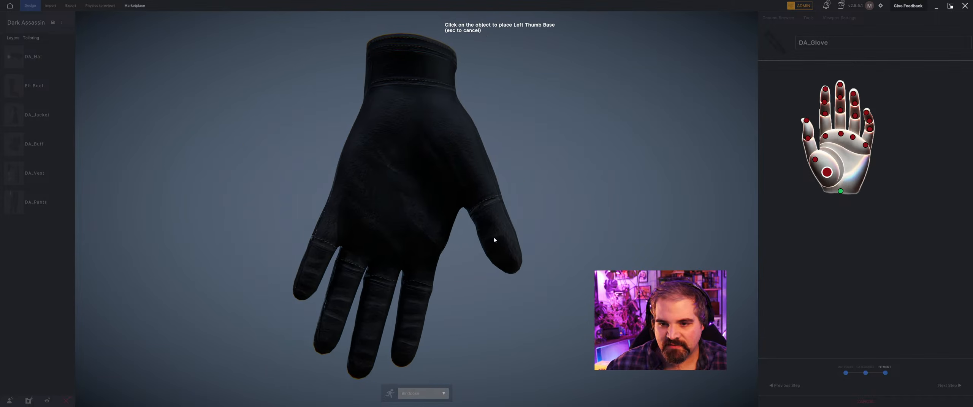
click(443, 139)
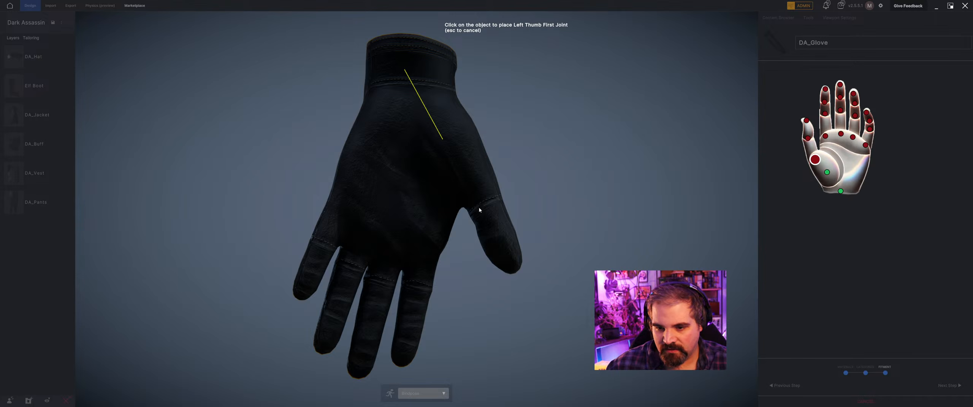
click(471, 186)
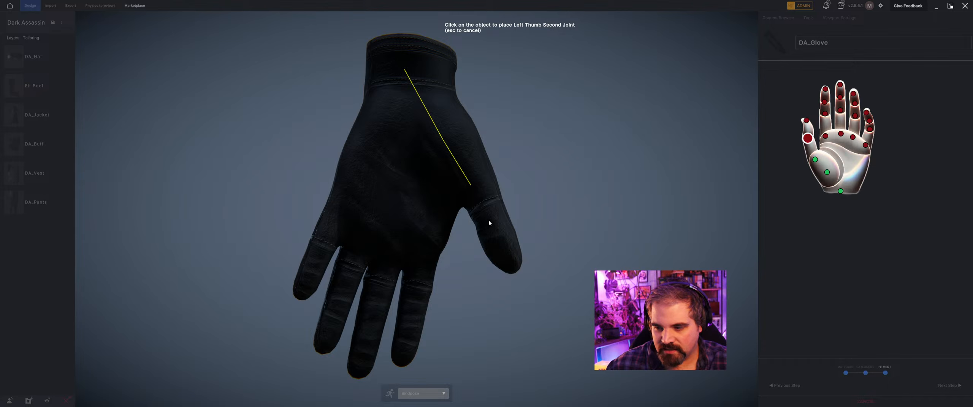
click(489, 230)
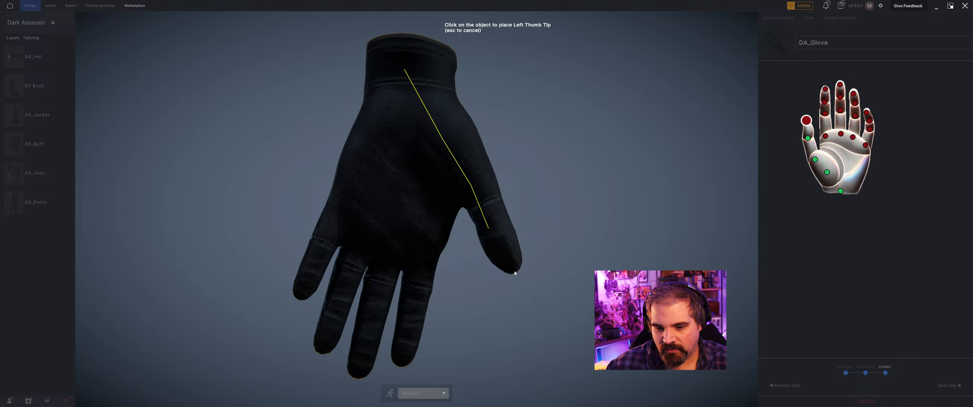
click(514, 271)
Place the knuckle, first joint, second joint and tip markers along the glove's index and middle fingers.
click(426, 256)
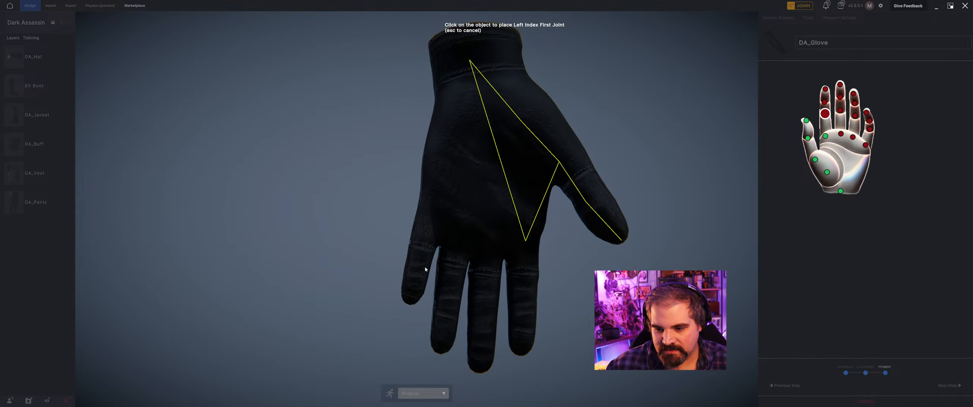
click(524, 278)
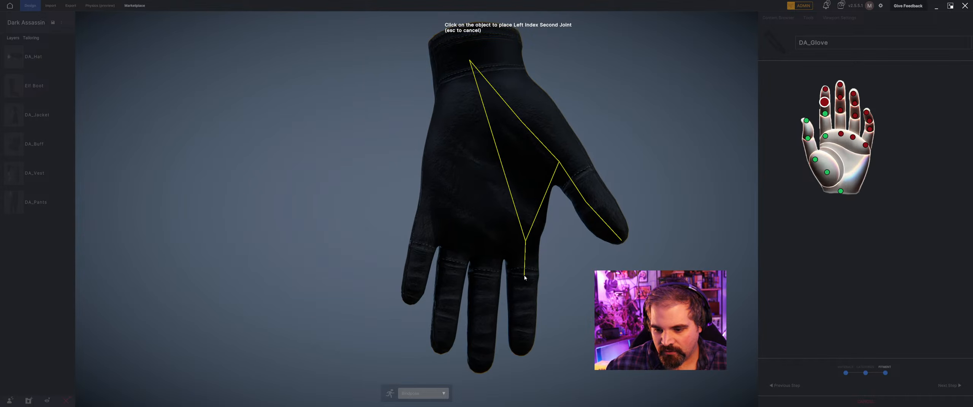
click(524, 310)
click(522, 353)
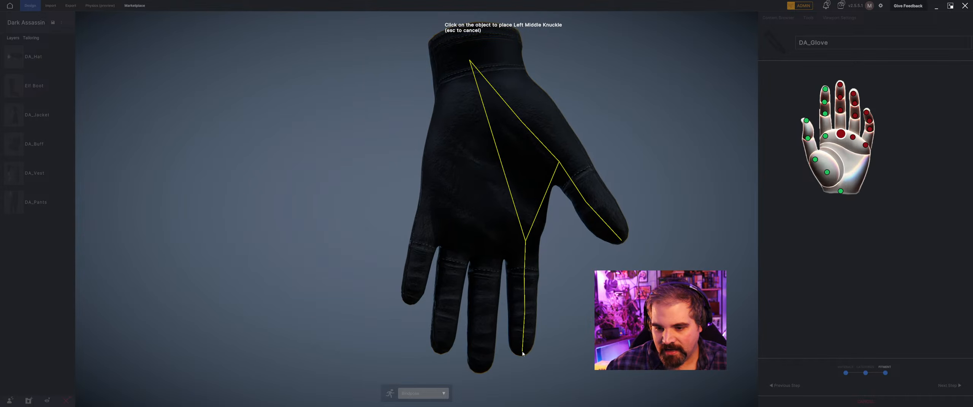
click(487, 259)
click(487, 292)
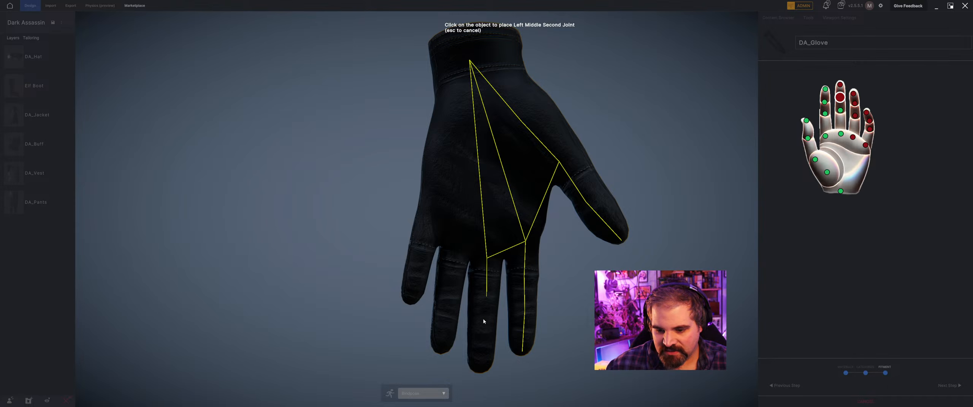
click(484, 324)
click(480, 367)
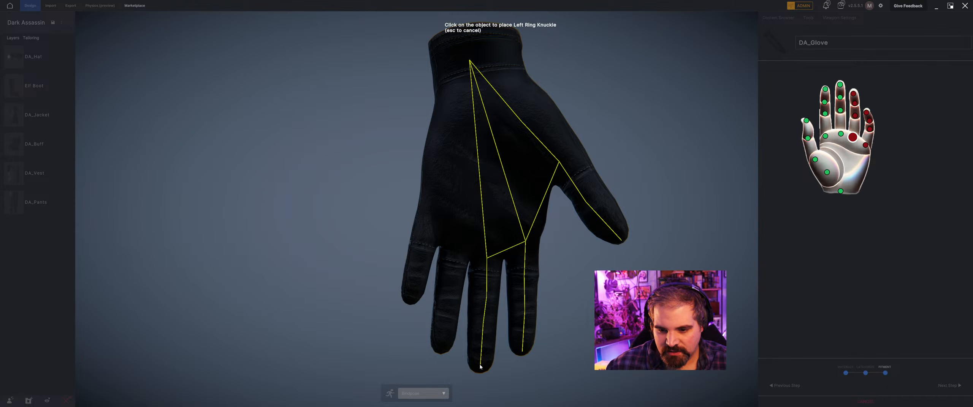
Place the knuckle, first joint, second joint and tip markers along the glove's ring and pinky fingers.
click(457, 251)
click(450, 281)
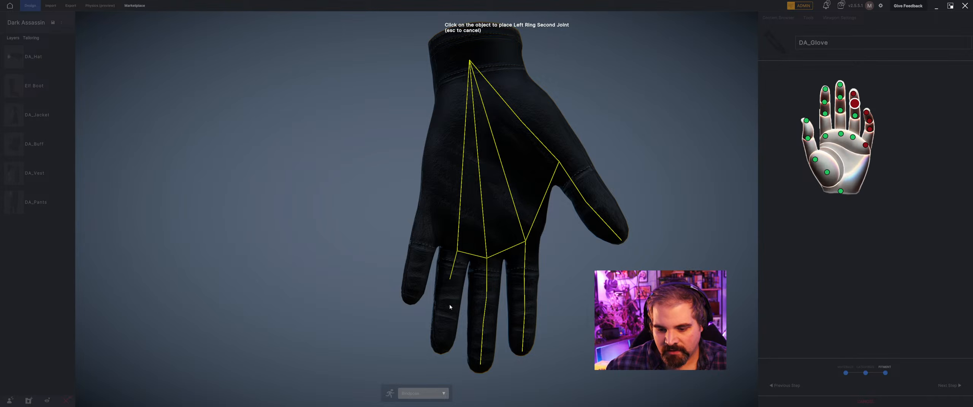
click(450, 310)
click(444, 344)
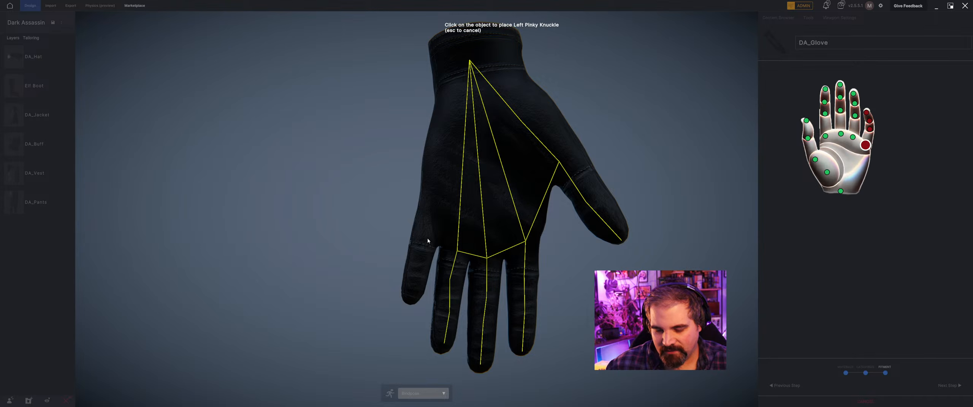
click(429, 226)
click(422, 246)
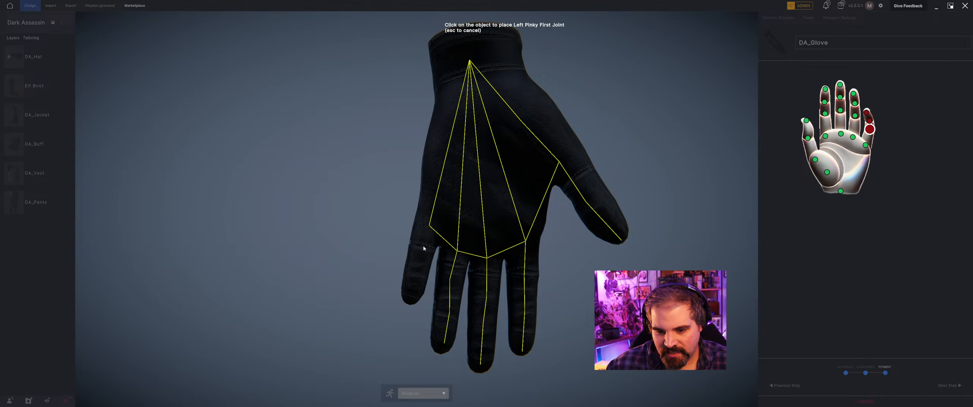
click(418, 278)
click(410, 303)
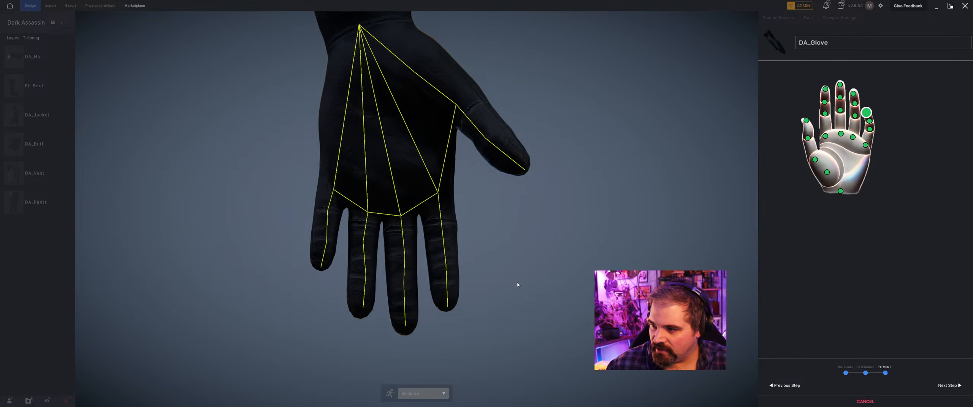
Adjust the second-joint markers of the ring and pinky fingers sideways to centre them in the fingers.
click(855, 104)
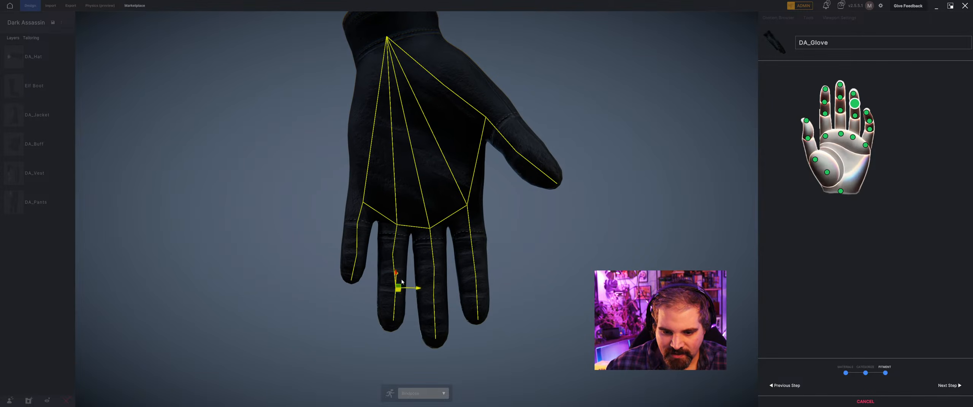
drag(415, 291, 411, 290)
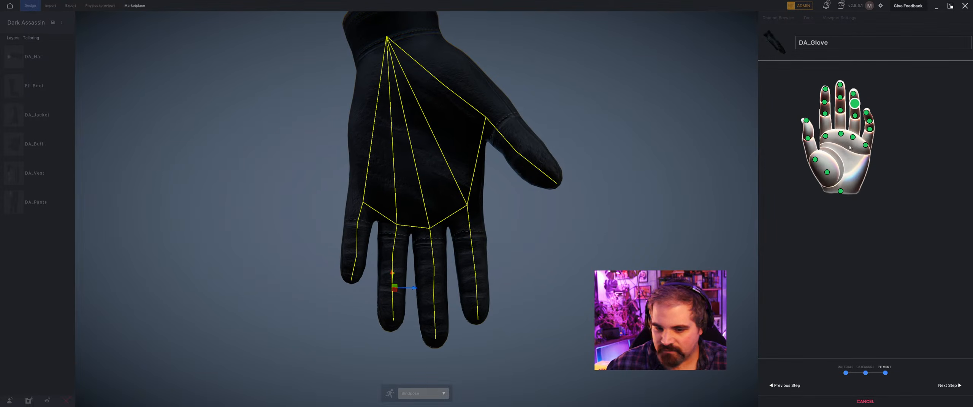
click(869, 122)
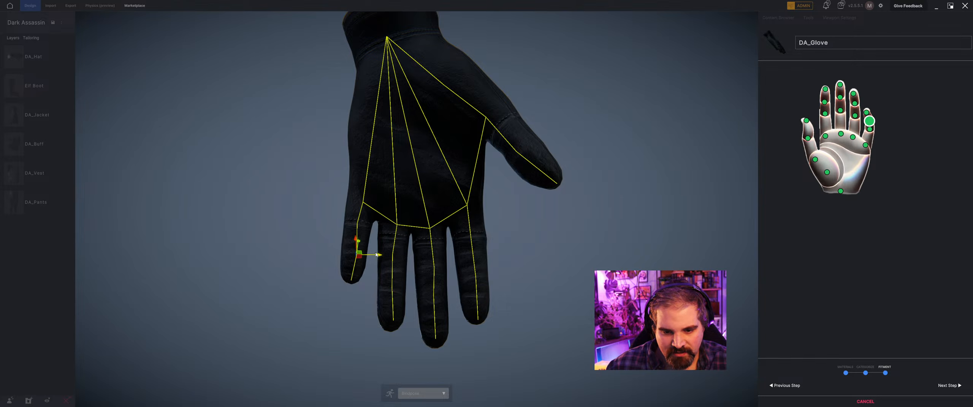
middle_drag(376, 259, 415, 276)
Adjust the index knuckle marker's sideways position and complete the glove's fitment onto the mannequin.
scroll(413, 240, down, 5)
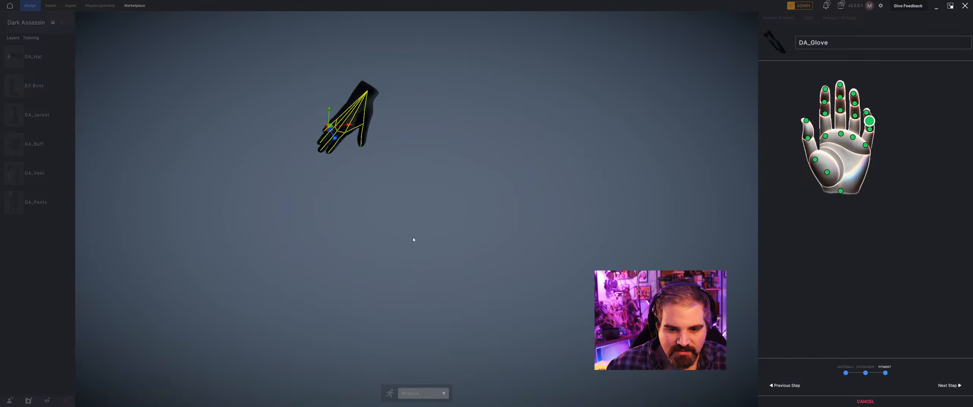
middle_drag(412, 239, 456, 225)
scroll(411, 245, up, 5)
scroll(459, 259, up, 3)
middle_drag(459, 259, 414, 278)
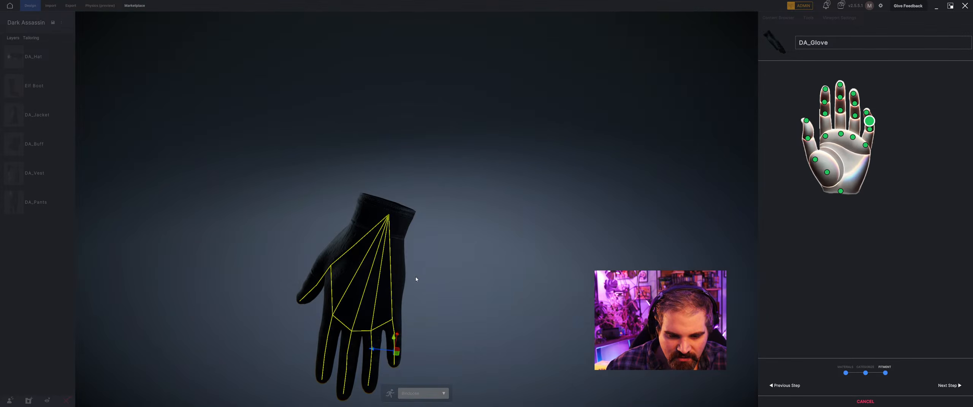
scroll(413, 245, up, 6)
middle_drag(414, 239, 432, 237)
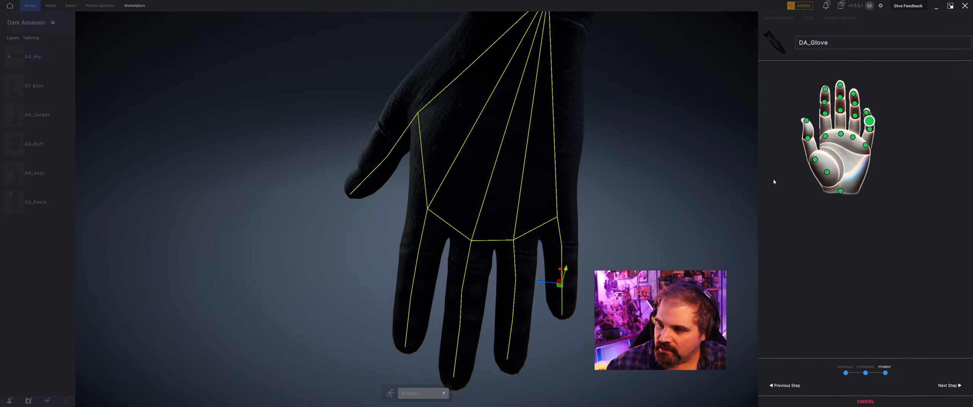
click(825, 136)
drag(413, 210, 416, 208)
middle_drag(612, 71, 577, 107)
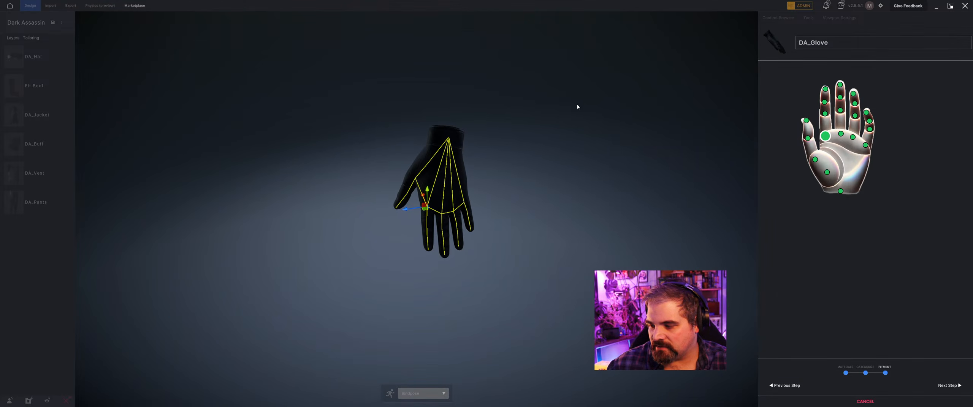
click(949, 386)
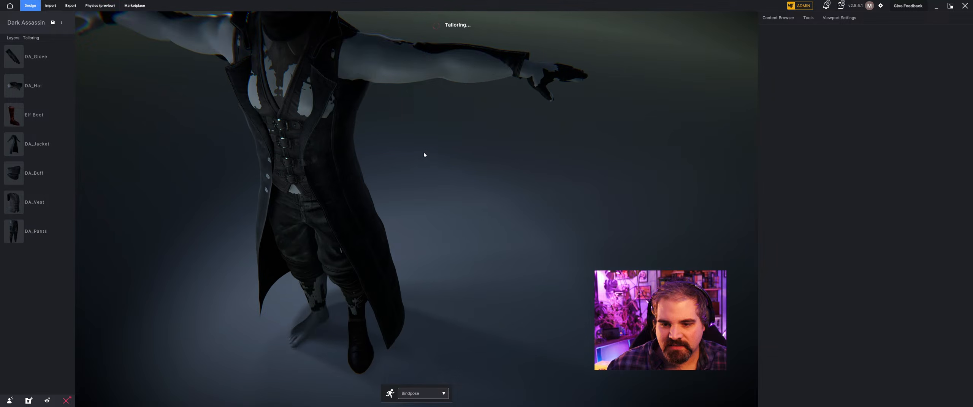
Move the DA_Glove layer directly beneath DA_Jacket and increase the glove's layering thickness.
drag(34, 57, 35, 145)
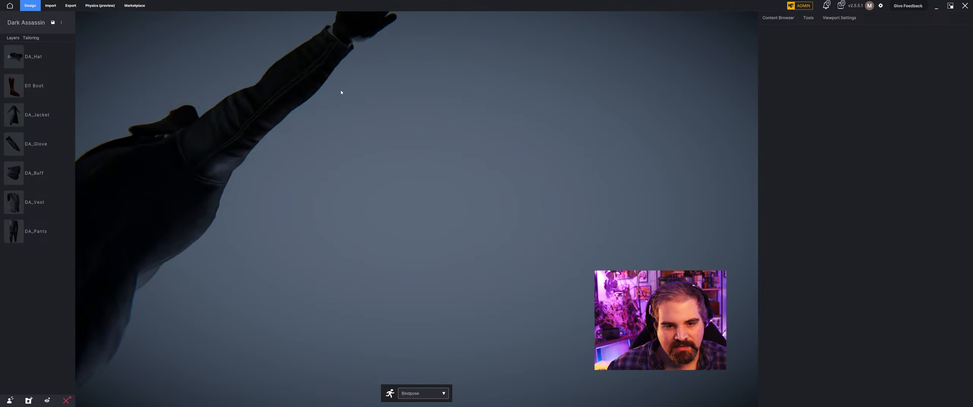
scroll(308, 117, up, 5)
middle_drag(308, 117, 341, 141)
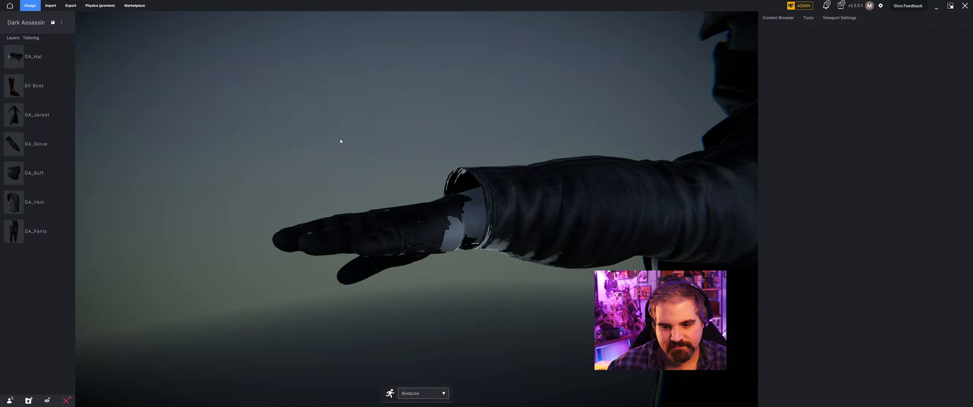
right_drag(341, 141, 349, 163)
click(393, 136)
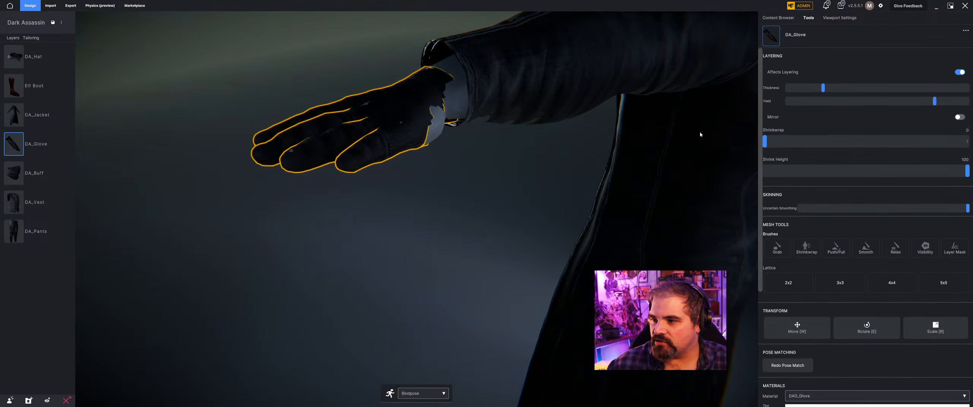
drag(823, 87, 860, 87)
Reshape the glove's cuff around the wrist with the Push/Pull brush in Surface mode and confirm the edit.
right_drag(448, 96, 422, 153)
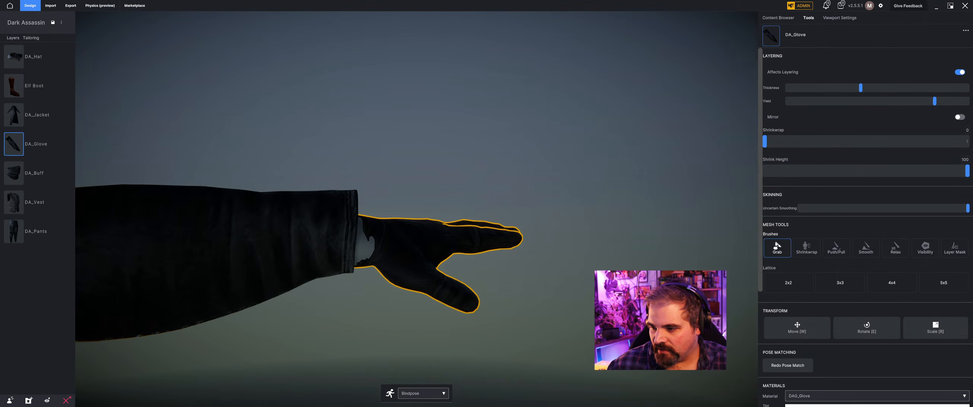
click(836, 247)
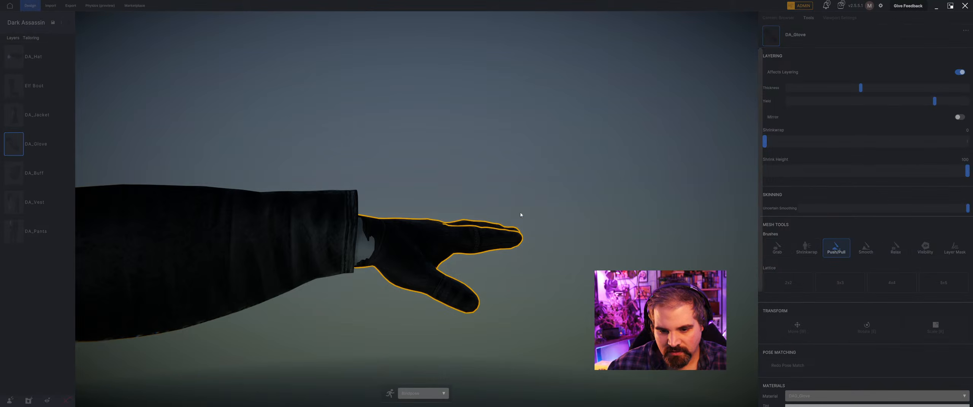
click(374, 256)
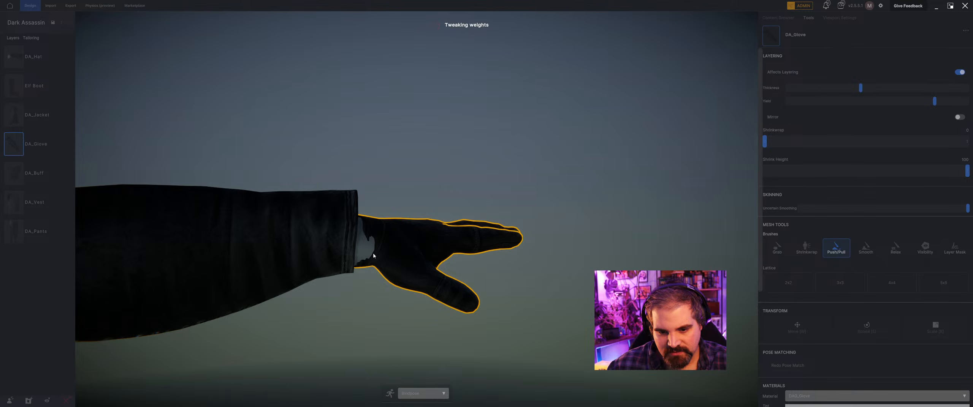
click(373, 256)
mouse_move(373, 255)
right_down()
mouse_move(302, 221)
mouse_move(211, 234)
mouse_move(262, 208)
right_up()
scroll(210, 234, down, 3)
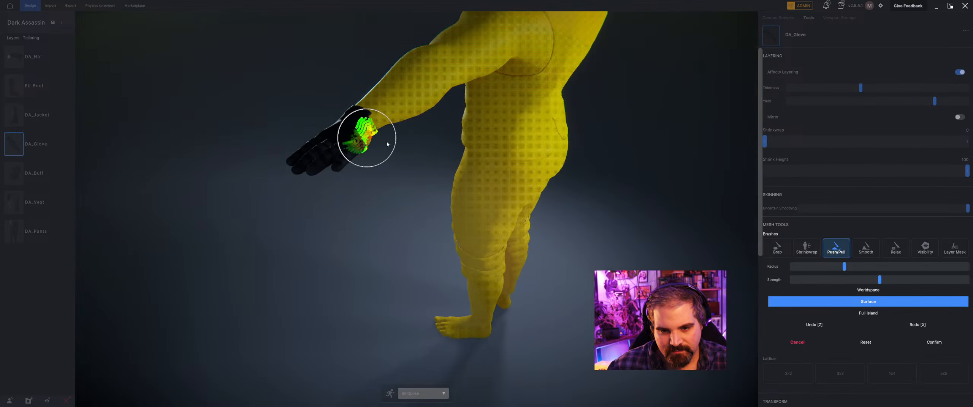
right_drag(367, 137, 348, 140)
scroll(395, 131, up, 4)
middle_drag(418, 123, 205, 214)
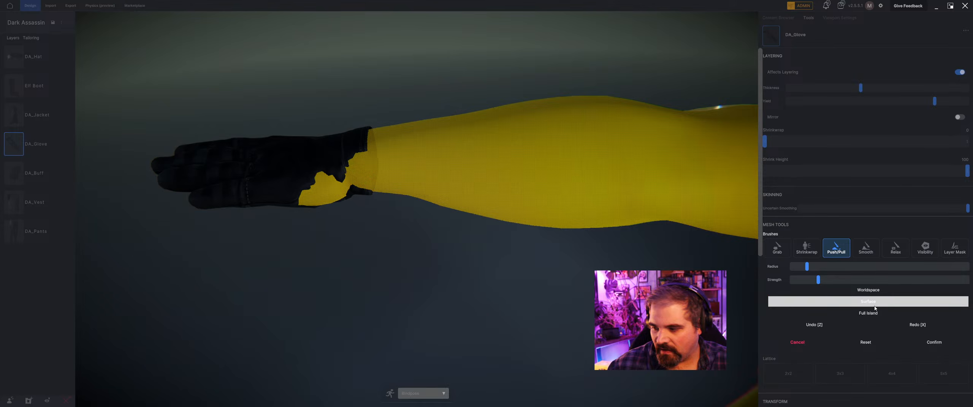
click(934, 342)
Examine the reshaped glove cuff and palm around the wrist near the jacket sleeve.
middle_drag(314, 194, 342, 201)
scroll(420, 286, up, 5)
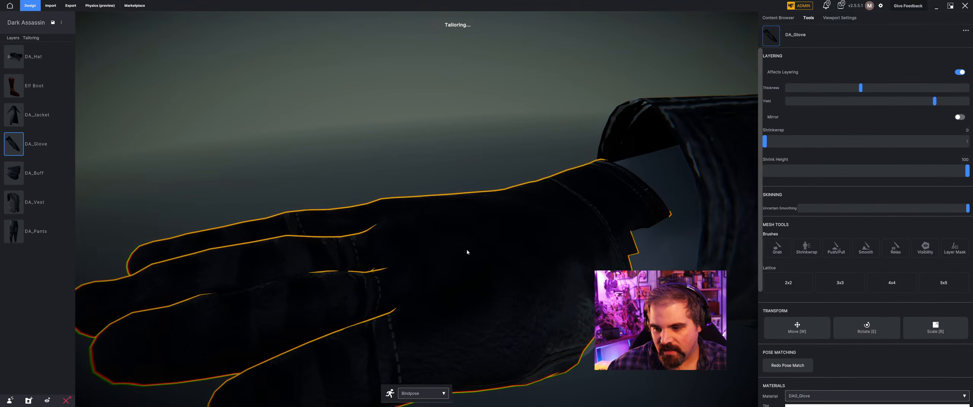
scroll(544, 257, down, 5)
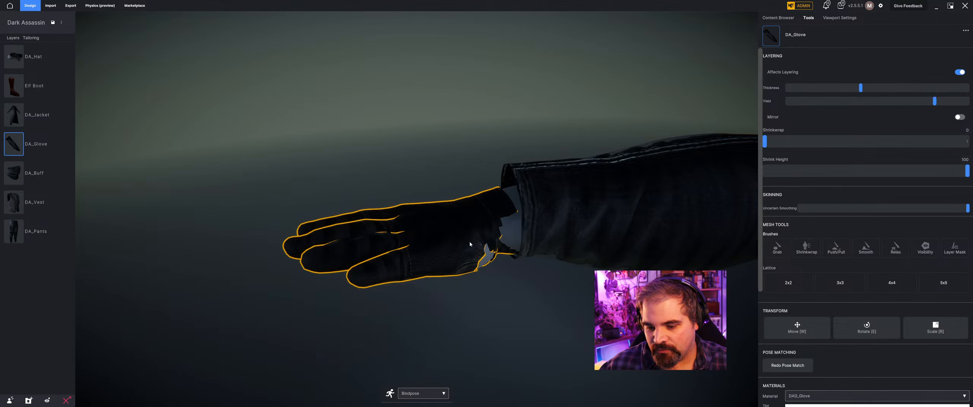
right_drag(469, 242, 518, 259)
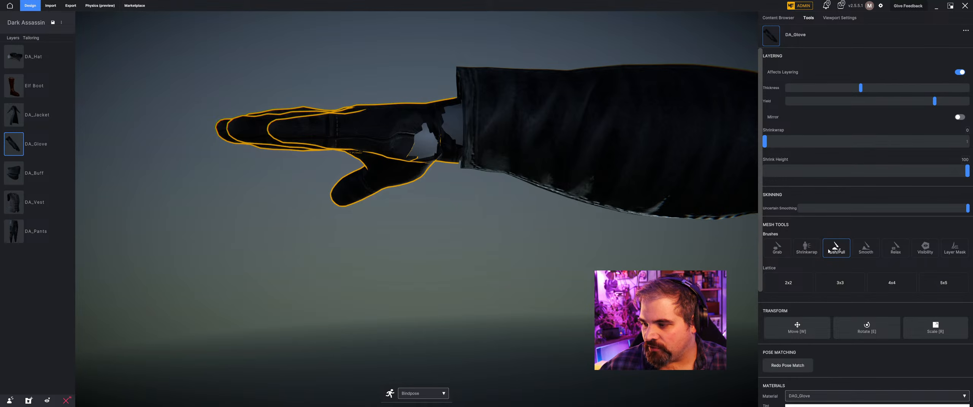
click(844, 243)
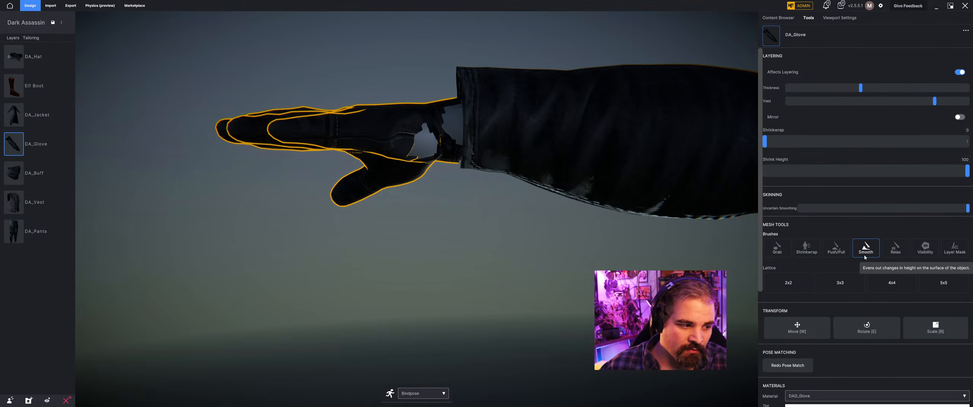
scroll(325, 178, up, 10)
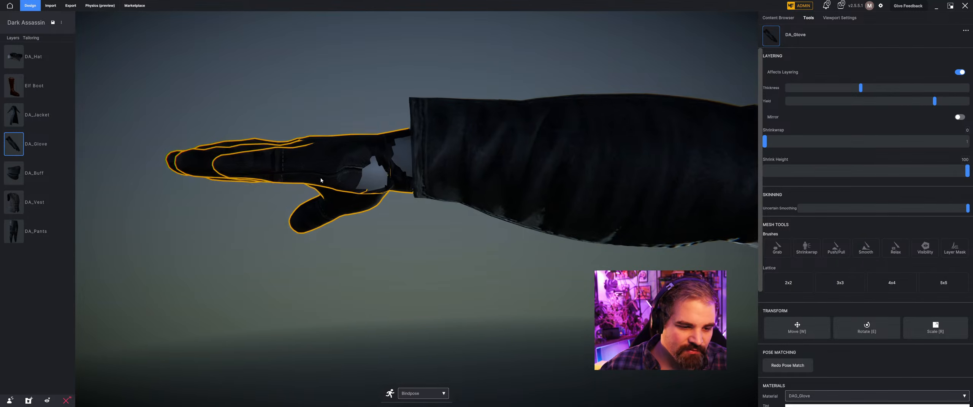
Push the original, unlayered glove mesh outward around the exposed wrist with the Push/Pull brush in Surface mode.
scroll(358, 201, down, 8)
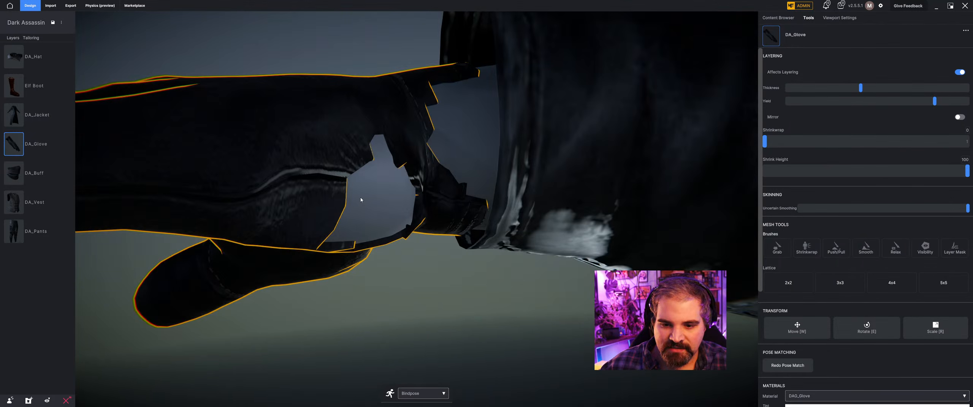
scroll(433, 226, up, 5)
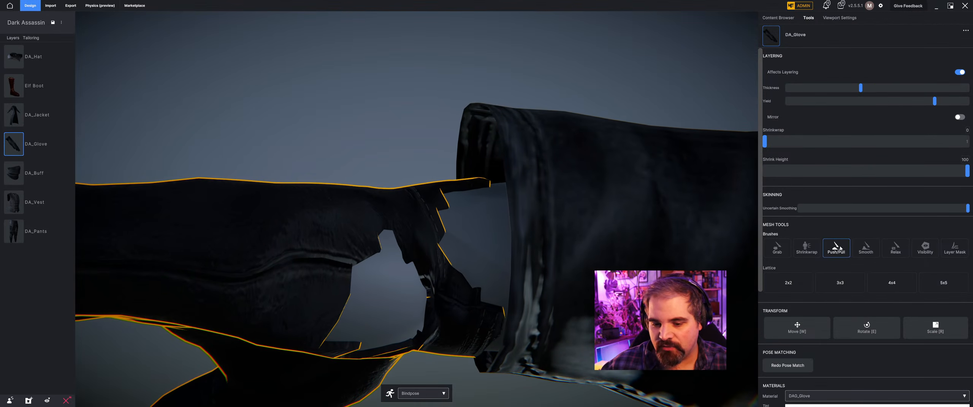
click(840, 248)
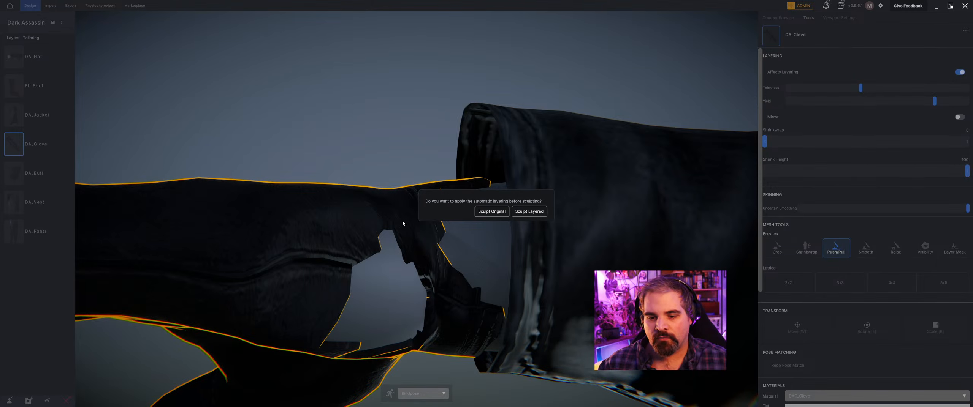
click(480, 213)
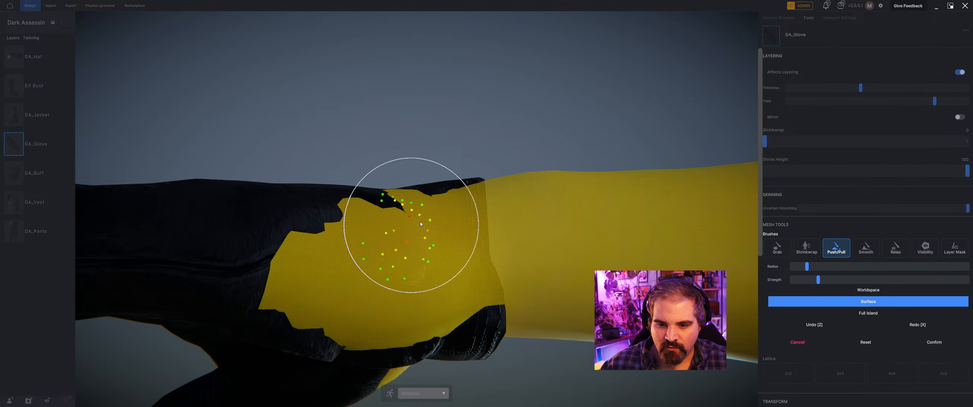
mouse_move(420, 222)
mouse_down()
mouse_move(456, 296)
mouse_move(495, 302)
mouse_move(487, 261)
mouse_move(471, 251)
mouse_move(467, 202)
mouse_move(419, 236)
mouse_move(441, 202)
mouse_move(412, 243)
mouse_move(397, 313)
mouse_move(385, 288)
mouse_move(328, 280)
mouse_move(378, 260)
mouse_move(341, 251)
mouse_up()
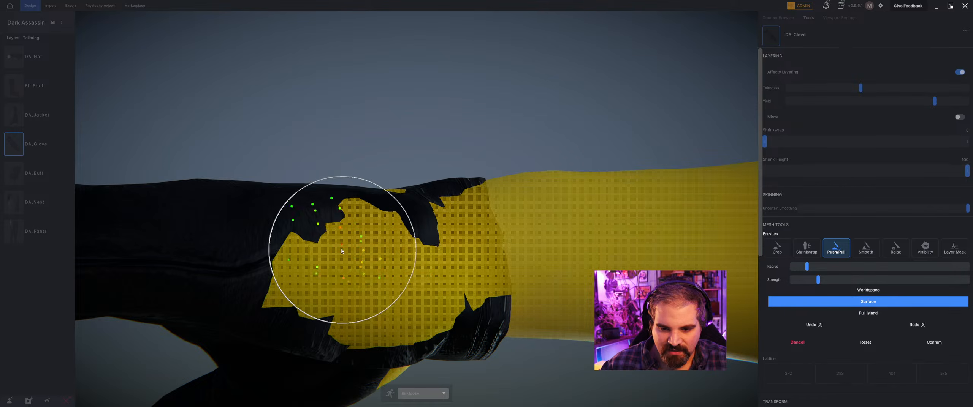
scroll(381, 243, down, 10)
right_drag(383, 243, 389, 275)
Expand the glove's cuff and palm from several sides with a larger Push/Pull brush radius and confirm the sculpt.
scroll(388, 111, up, 6)
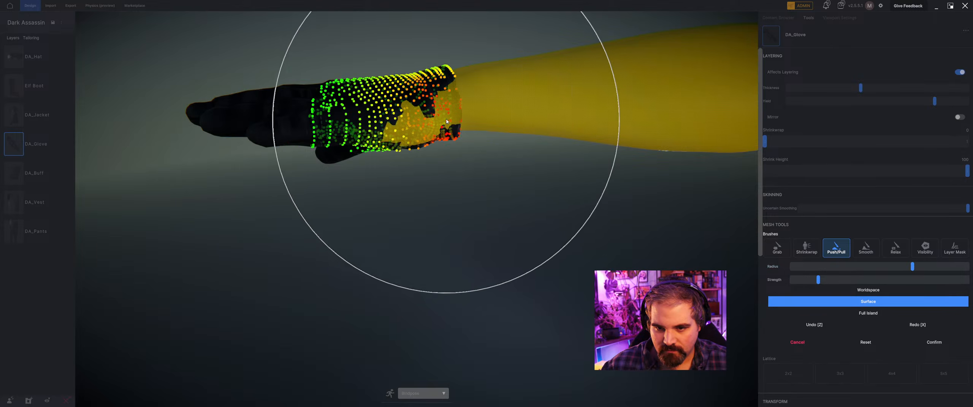
mouse_move(420, 143)
right_down()
mouse_move(440, 120)
mouse_move(473, 137)
mouse_move(483, 127)
mouse_move(474, 124)
mouse_move(445, 167)
right_up()
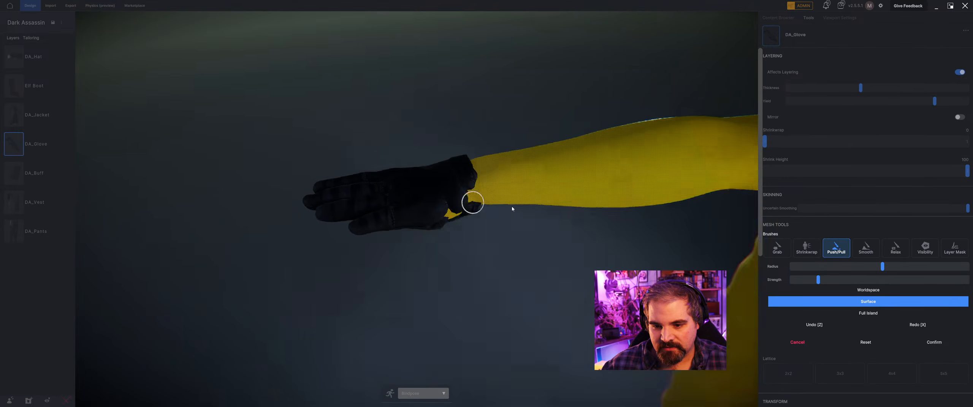
mouse_move(513, 210)
right_down()
mouse_move(596, 206)
mouse_move(639, 163)
right_up()
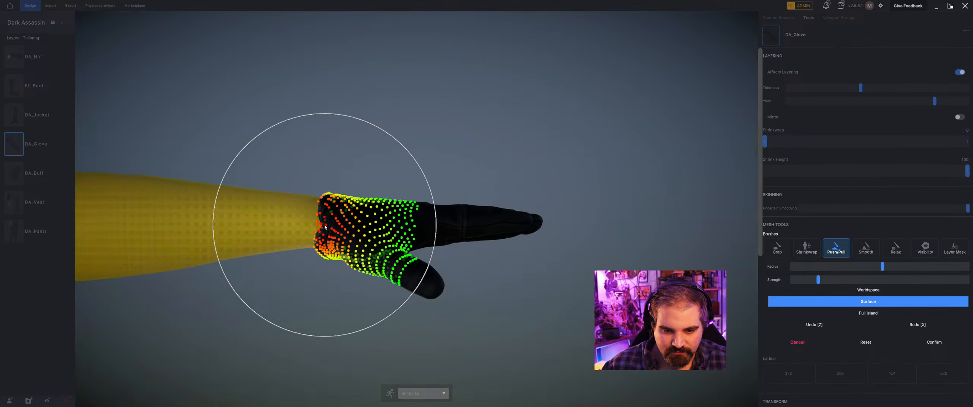
mouse_move(319, 227)
right_down()
mouse_move(163, 224)
mouse_move(496, 261)
right_up()
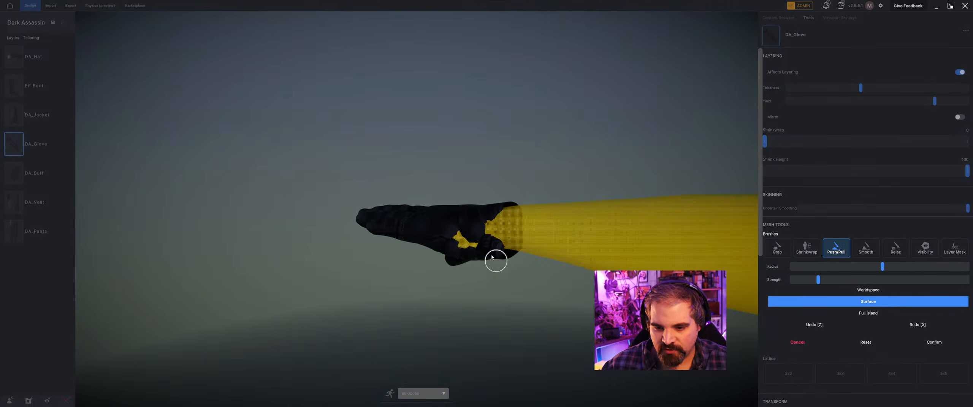
right_drag(449, 329, 497, 320)
scroll(498, 319, up, 8)
scroll(498, 316, down, 8)
scroll(506, 298, up, 6)
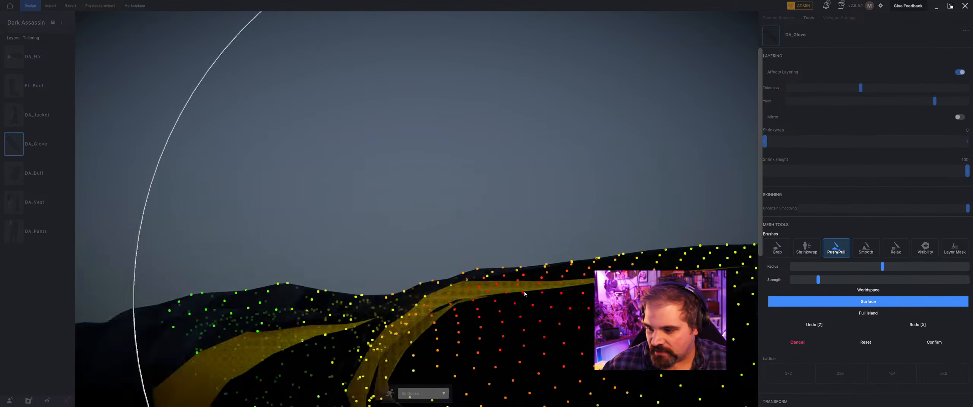
scroll(532, 285, down, 5)
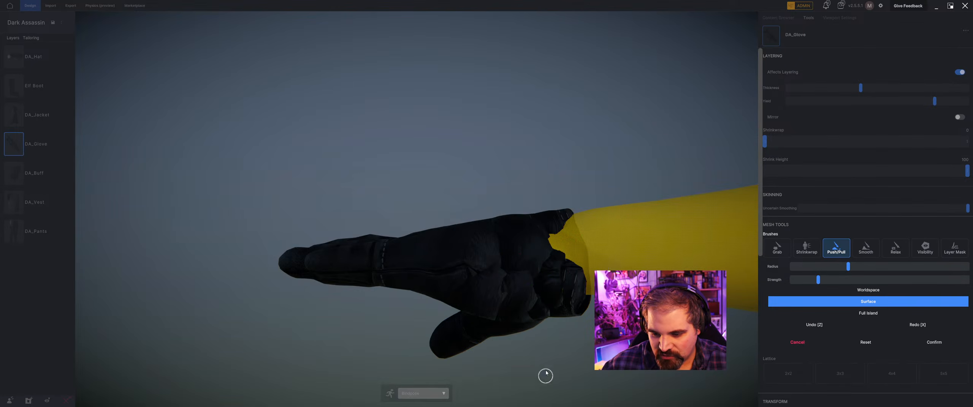
drag(545, 376, 566, 362)
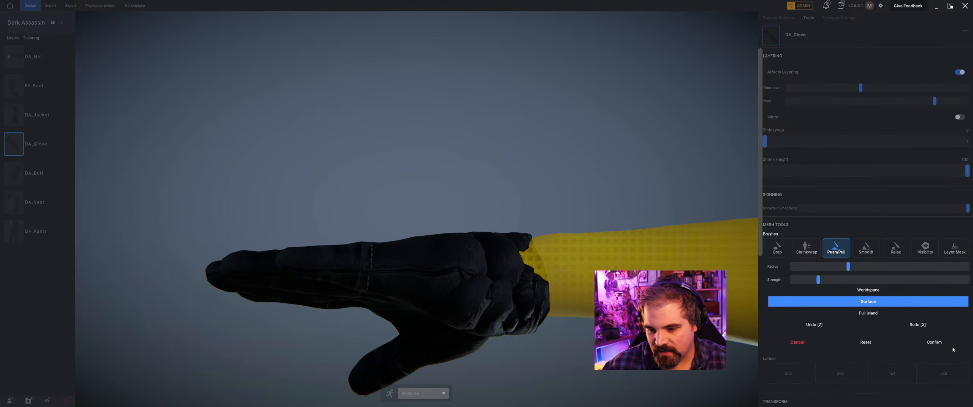
click(935, 343)
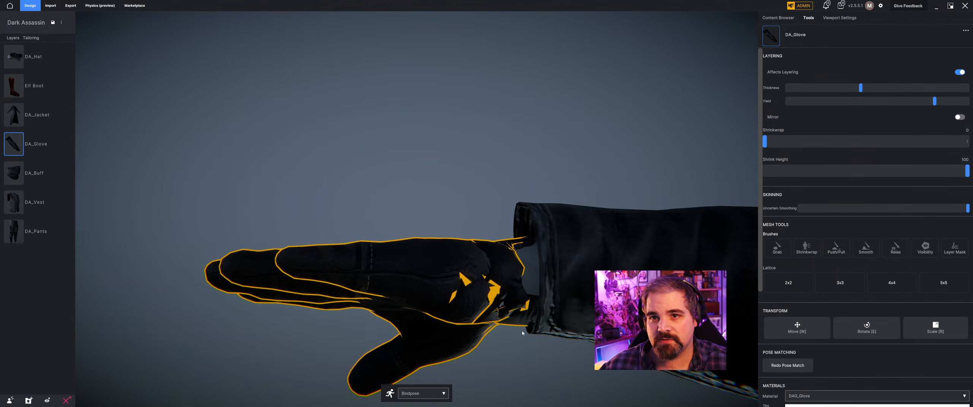
Even out the original glove mesh at the heel of the palm with the Smooth and Relax brushes and confirm.
click(864, 251)
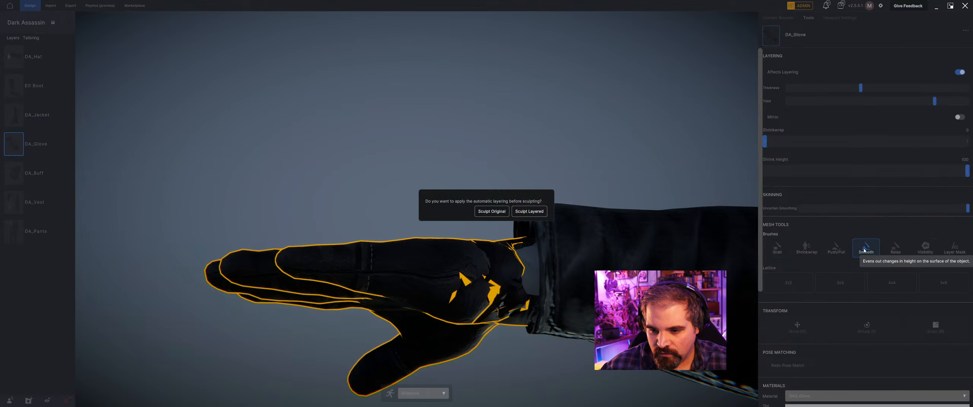
click(500, 209)
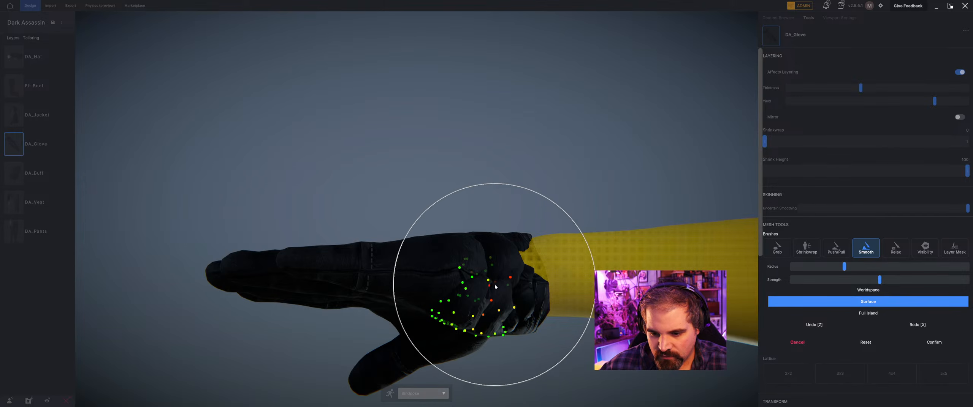
mouse_move(501, 281)
mouse_down()
mouse_move(472, 281)
mouse_move(502, 290)
mouse_move(527, 274)
mouse_move(492, 272)
mouse_move(497, 301)
mouse_move(469, 292)
mouse_move(525, 286)
mouse_move(532, 275)
mouse_move(472, 275)
mouse_move(523, 282)
mouse_up()
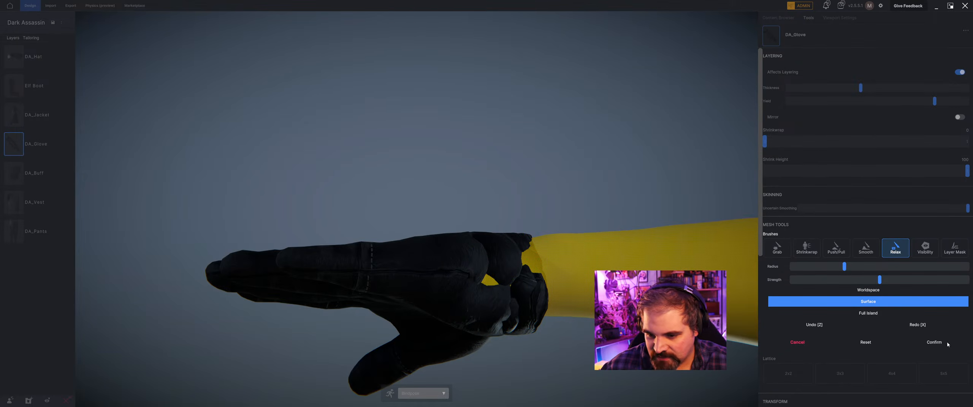
click(934, 343)
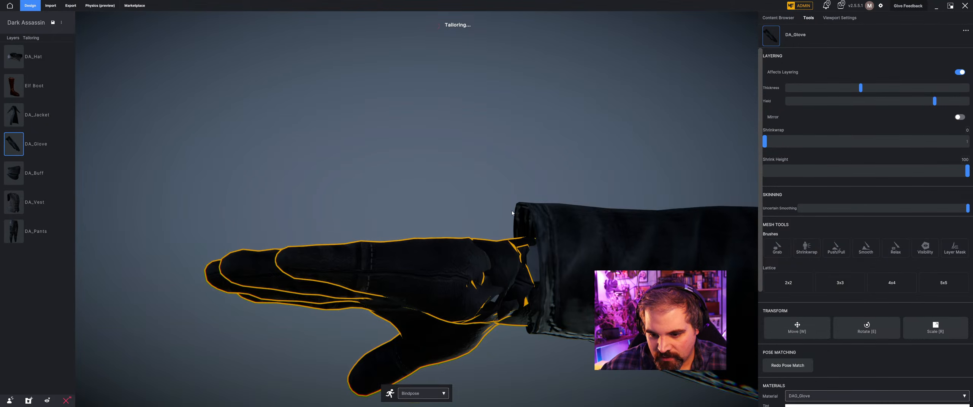
Relax the original glove mesh around the gap between palm and cuff using the Relax brush in Surface mode.
middle_drag(478, 253, 547, 237)
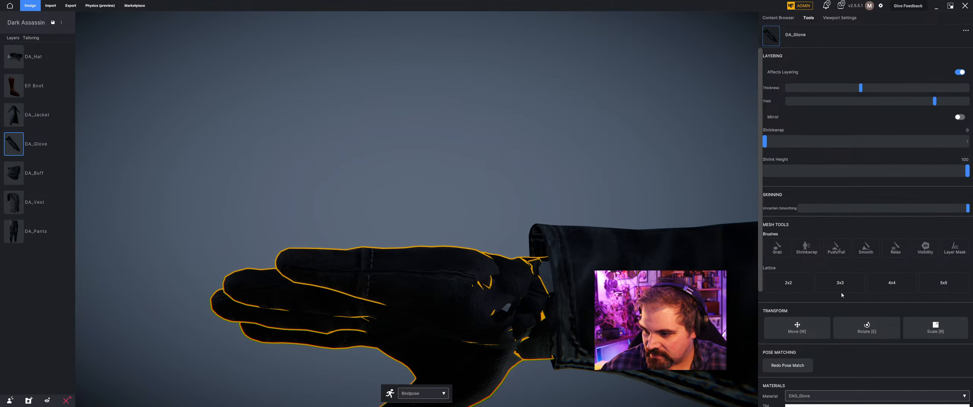
click(890, 252)
click(497, 213)
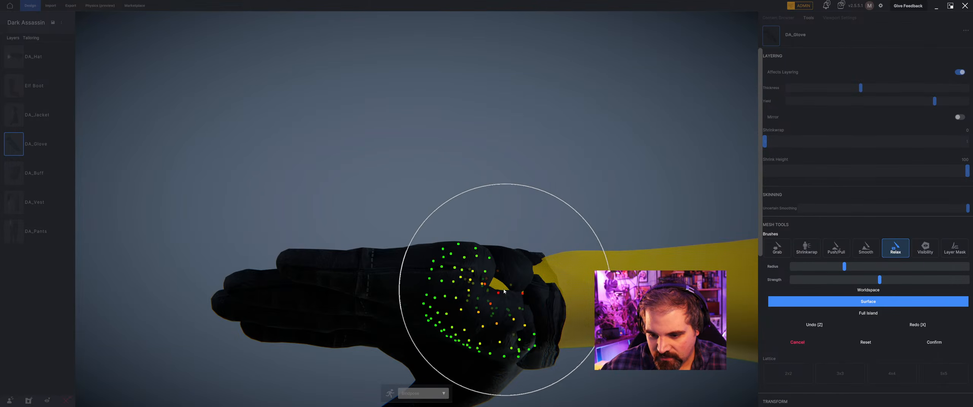
middle_drag(481, 267, 468, 294)
Smooth the lower edge of the glove's palm with increased Smooth brush strength in Worldspace mode.
click(866, 251)
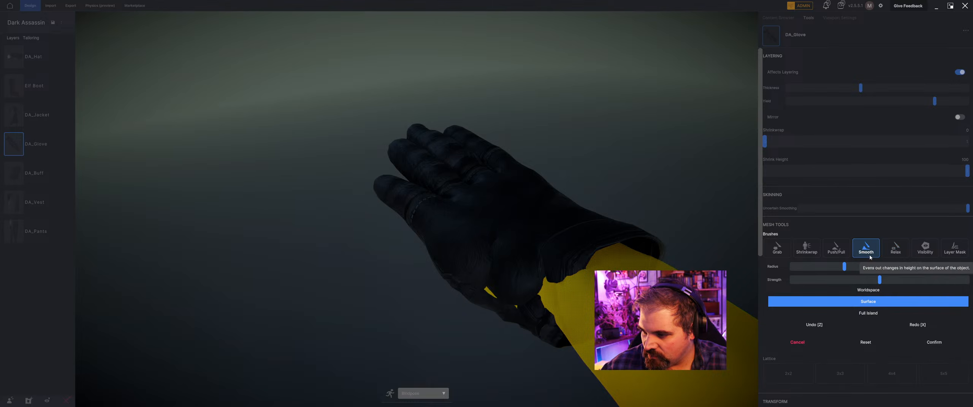
drag(879, 280, 910, 280)
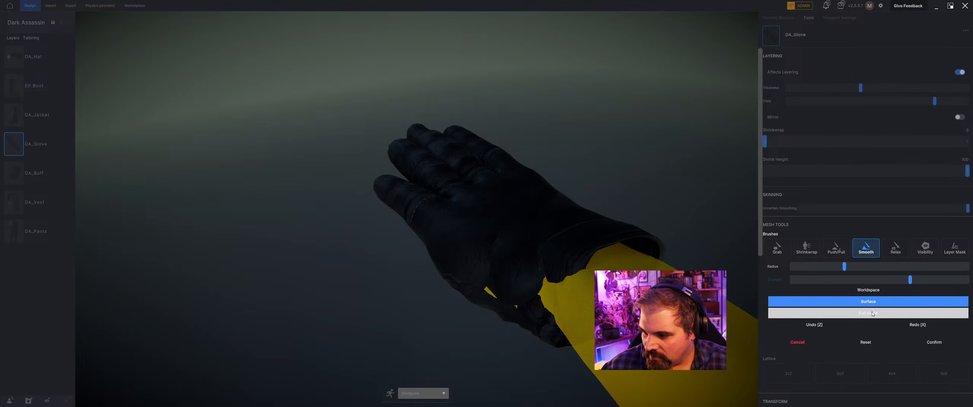
click(877, 290)
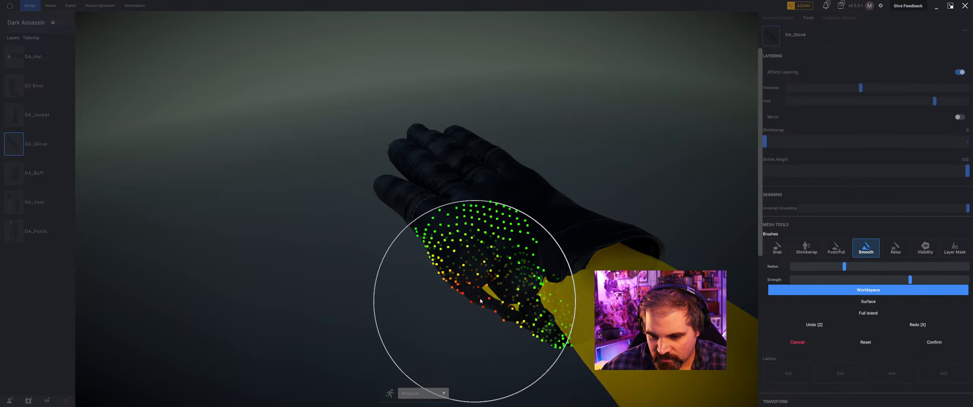
middle_drag(471, 305, 503, 258)
Cover the exposed skin at the heel of the palm using the Relax and Push/Pull brushes in Surface mode.
click(896, 247)
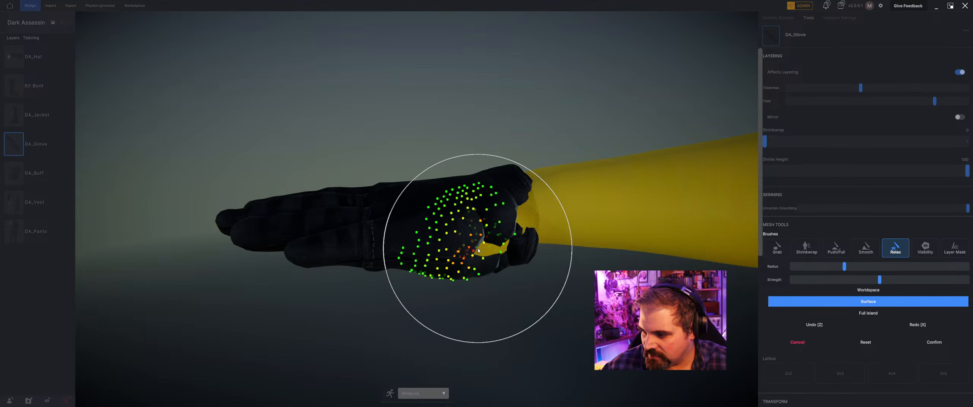
click(836, 248)
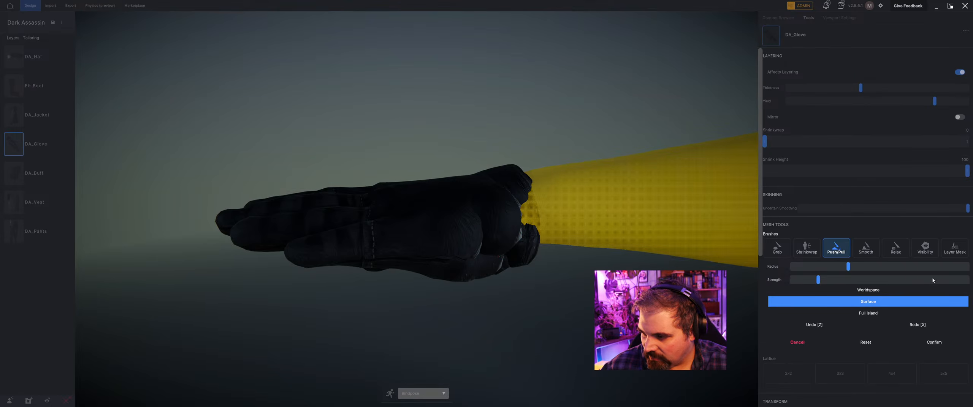
click(903, 250)
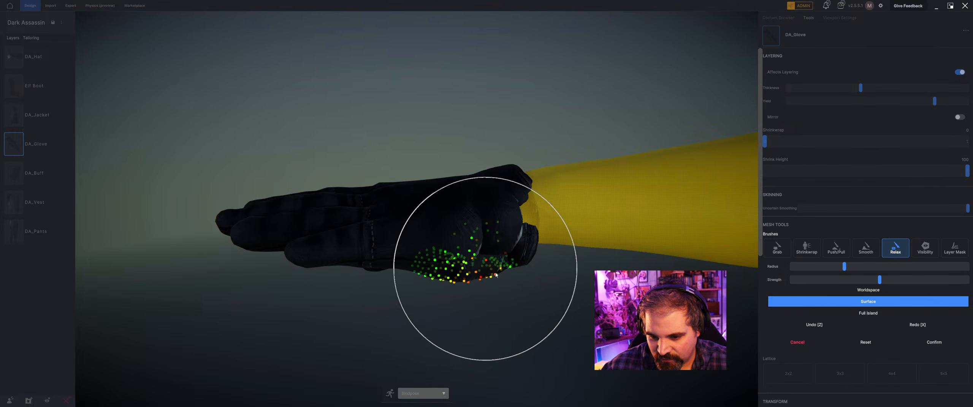
mouse_move(496, 275)
middle_down()
mouse_move(479, 251)
mouse_move(504, 293)
middle_up()
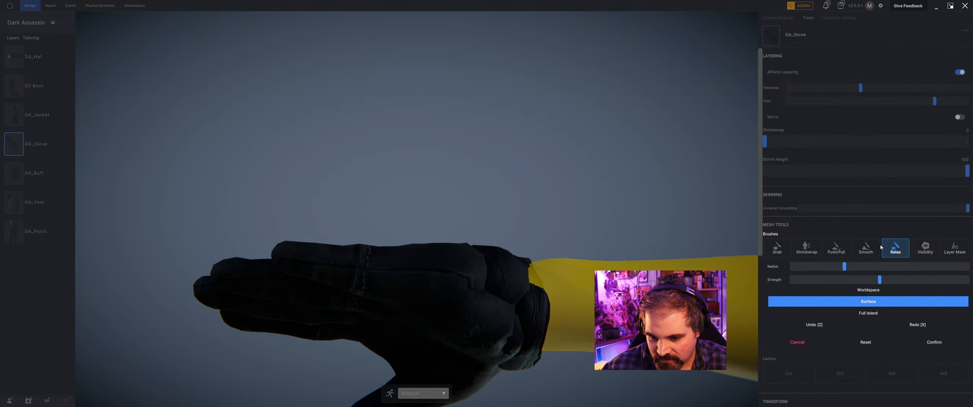
Smooth and relax the glove's palm beside the cuff once more and confirm the sculpt.
click(866, 248)
mouse_move(418, 284)
mouse_down()
mouse_move(476, 278)
mouse_move(452, 277)
mouse_move(530, 304)
mouse_up()
click(896, 249)
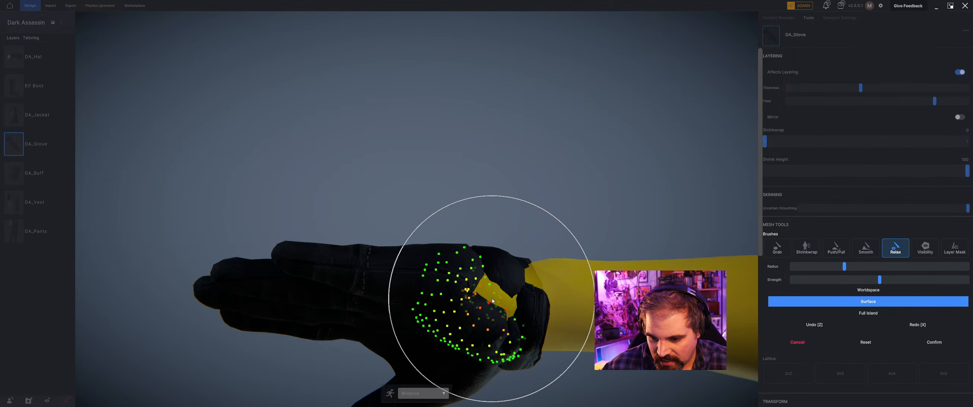
click(521, 308)
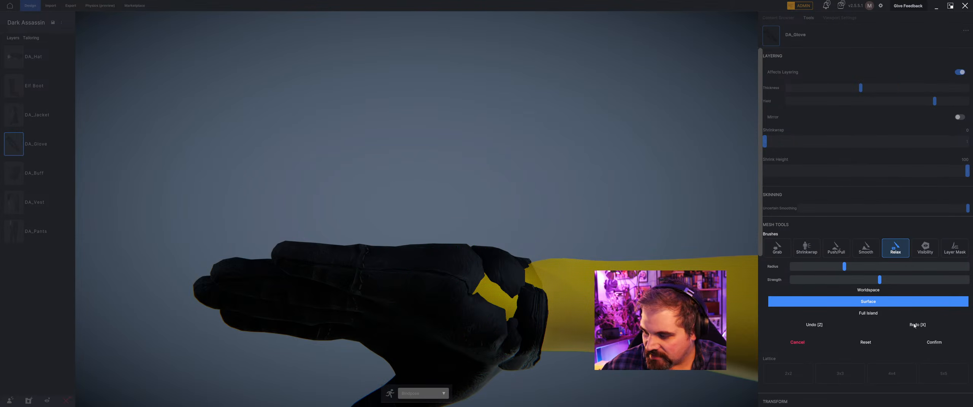
click(924, 341)
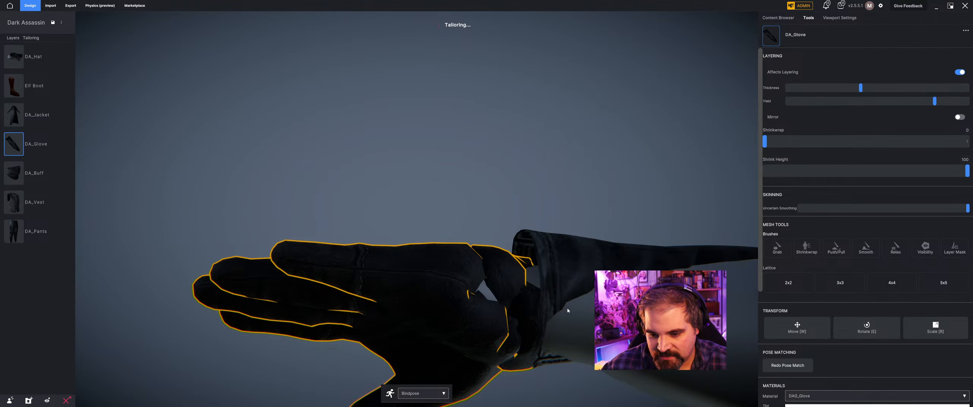
Save the Dark Assassin outfit and mirror DA_Glove onto the mannequin's opposite hand.
middle_drag(473, 268, 484, 293)
scroll(479, 293, down, 5)
click(484, 293)
scroll(442, 261, down, 5)
middle_drag(442, 262, 641, 237)
click(605, 241)
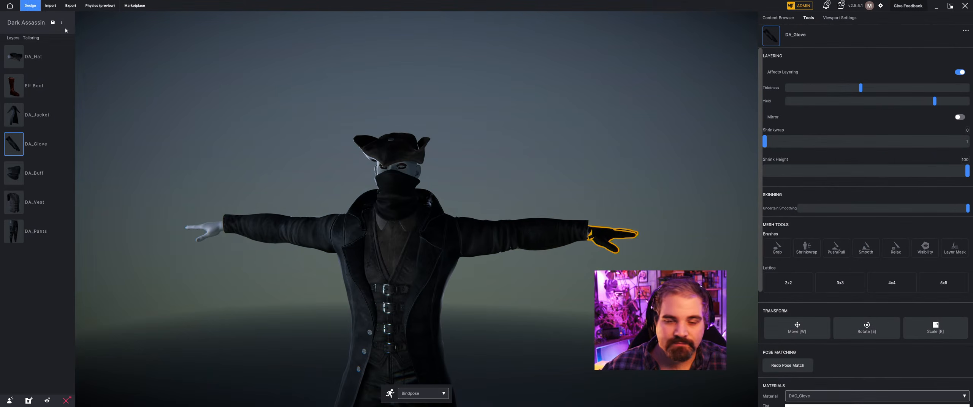
click(53, 22)
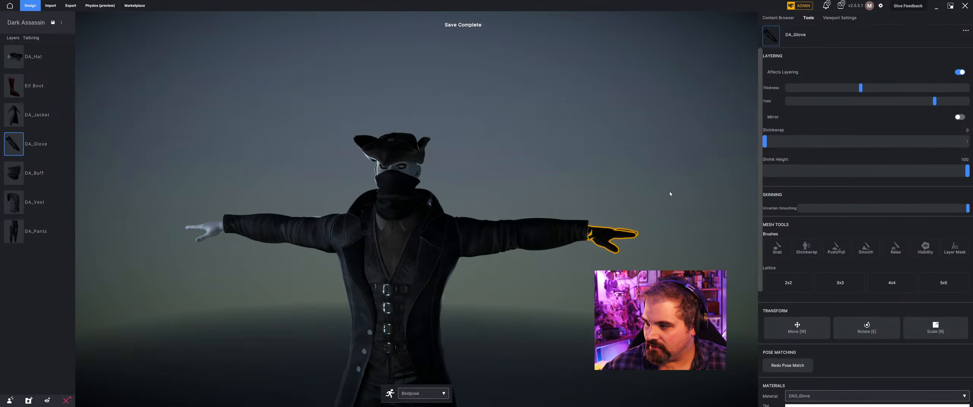
click(960, 118)
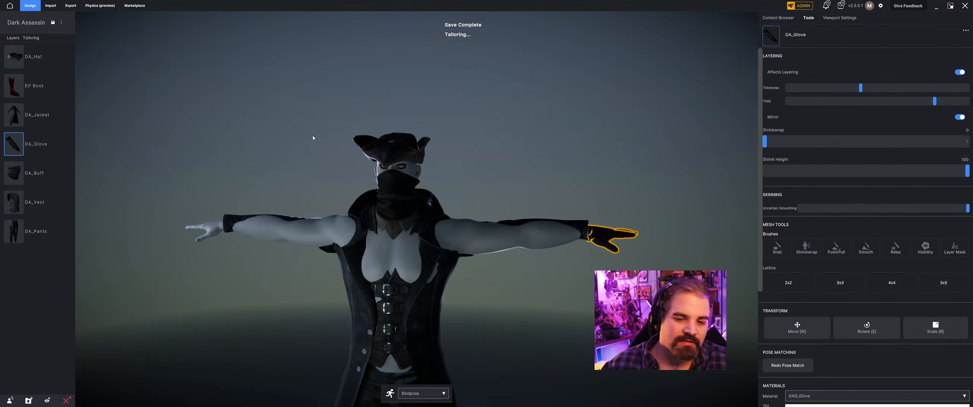
click(290, 123)
Examine both gloves and the complete outfit on the mannequin from several angles.
right_drag(290, 123, 329, 125)
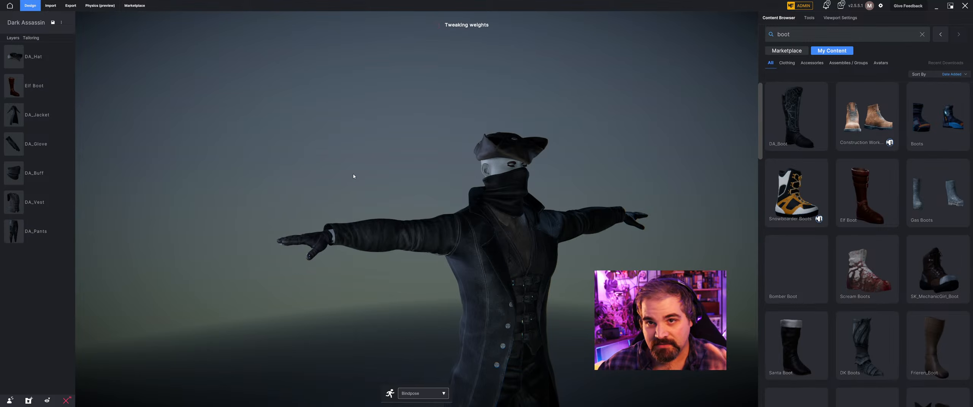
right_drag(384, 156, 436, 160)
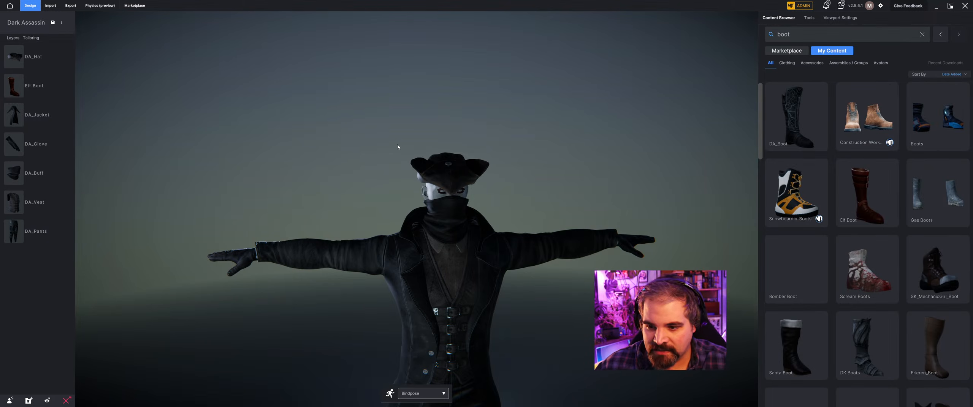
right_drag(398, 152, 502, 201)
scroll(521, 211, down, 3)
right_drag(538, 225, 467, 238)
scroll(436, 249, up, 2)
scroll(436, 249, up, 2)
middle_drag(454, 314, 456, 292)
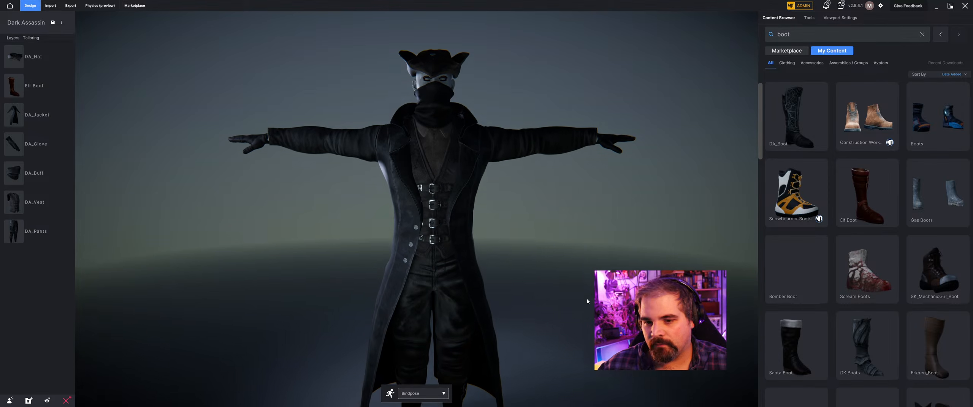
Review the fit of the hat, buff, jacket and gloves together on the mannequin from the front and sides.
right_drag(612, 260, 550, 232)
scroll(551, 242, down, 2)
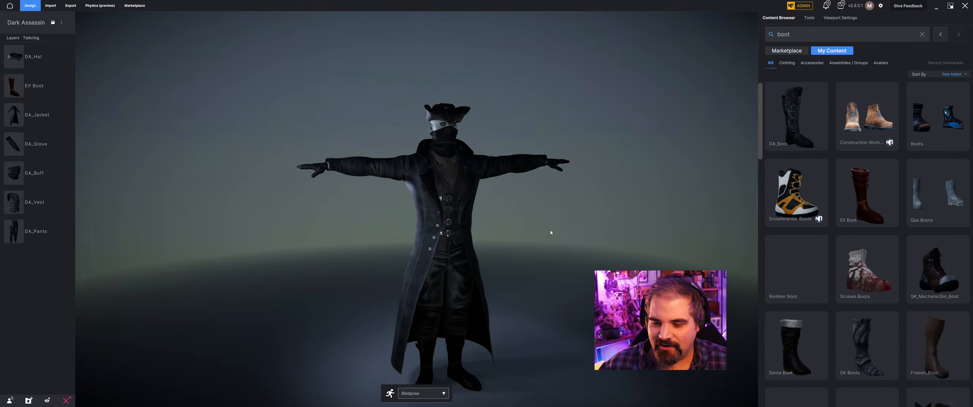
scroll(551, 232, up, 2)
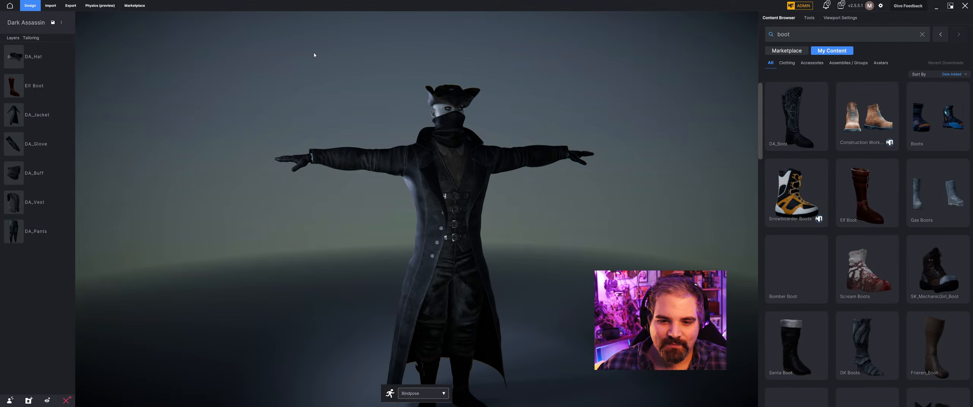
middle_drag(314, 54, 296, 62)
scroll(354, 89, up, 1)
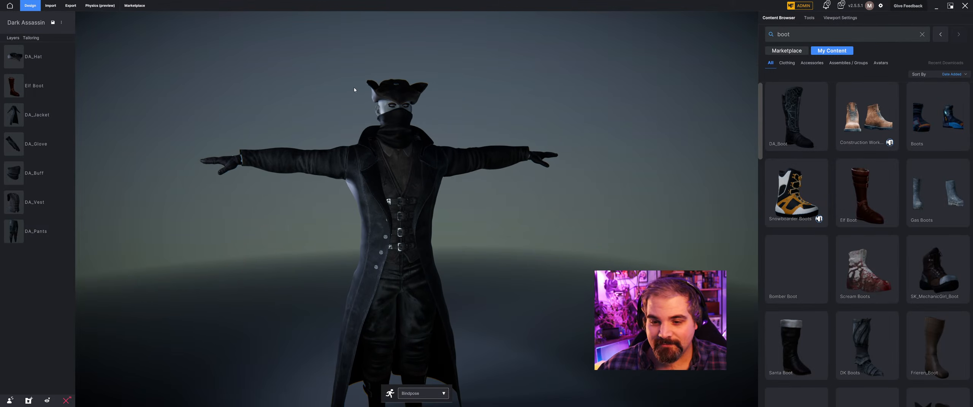
right_drag(413, 84, 435, 86)
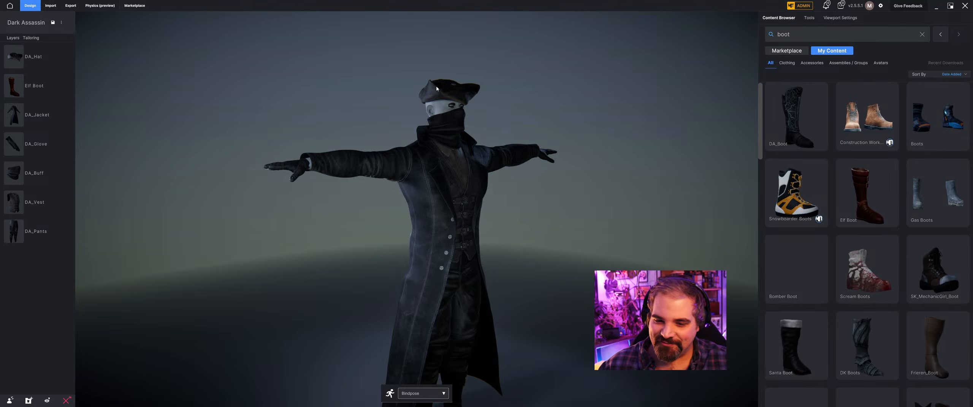
scroll(560, 163, up, 1)
right_drag(526, 193, 501, 190)
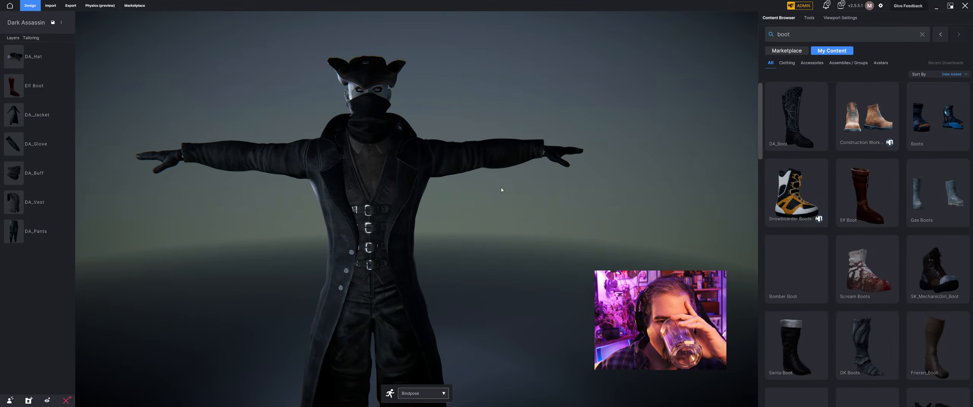
right_drag(508, 194, 530, 196)
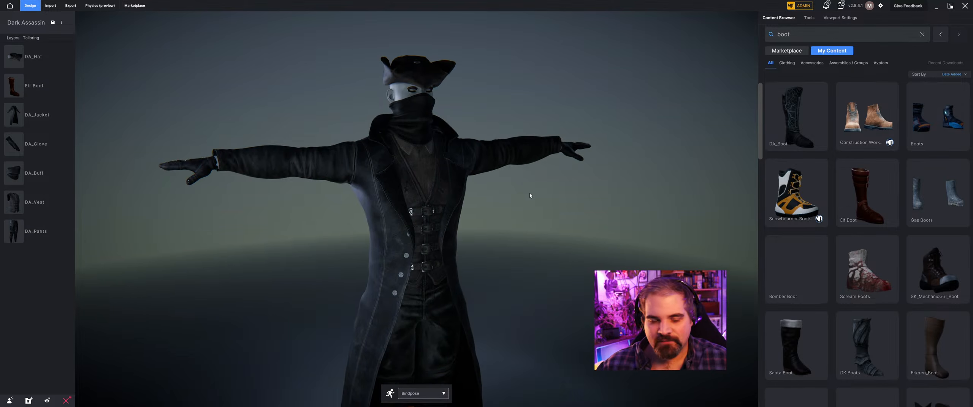
right_drag(351, 196, 337, 200)
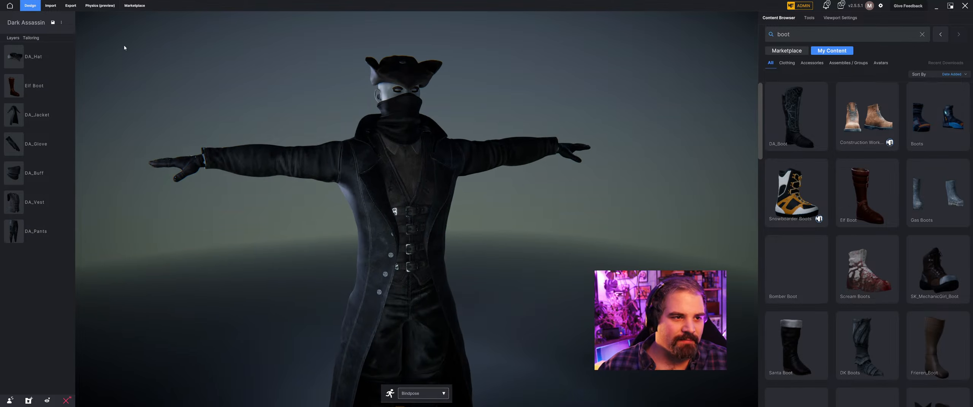
Import DA_Armguard.fbx from the Dark Assassin folder as a cloth/accessory.
click(53, 6)
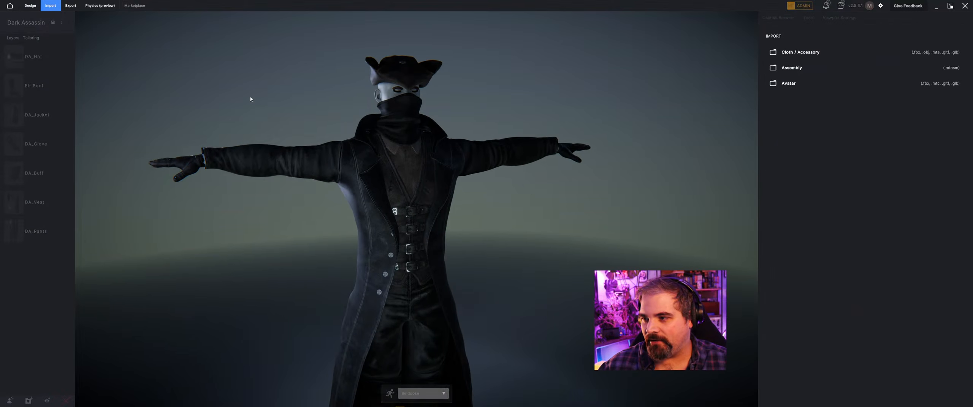
click(821, 59)
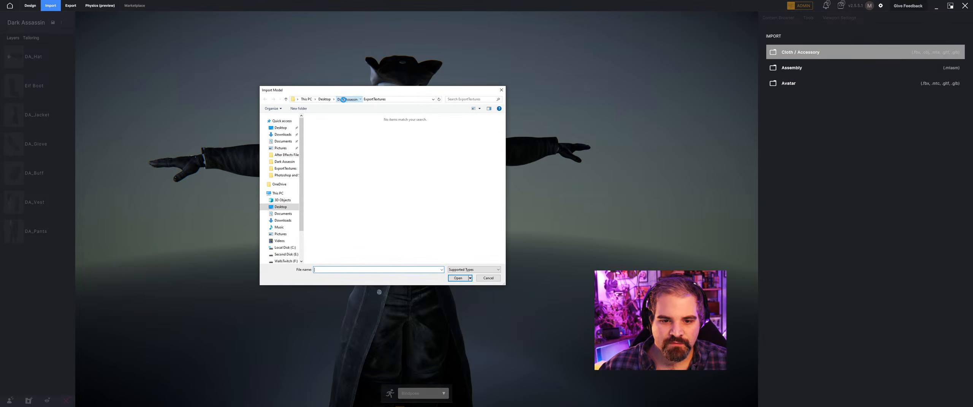
click(343, 99)
click(350, 137)
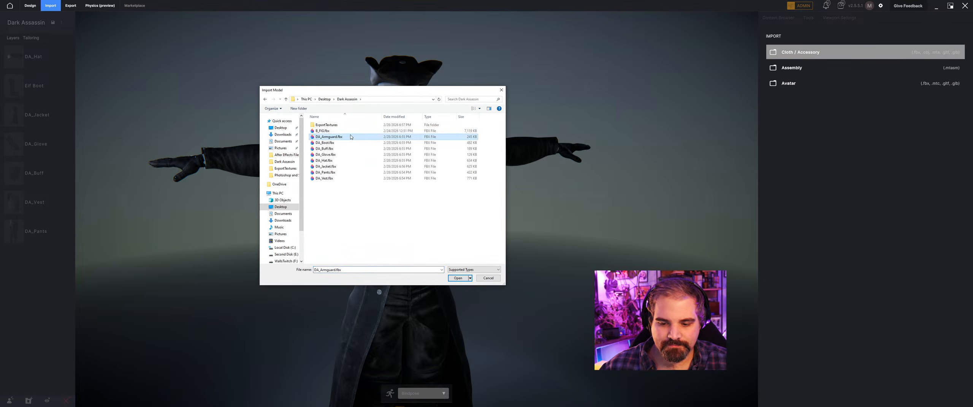
click(456, 280)
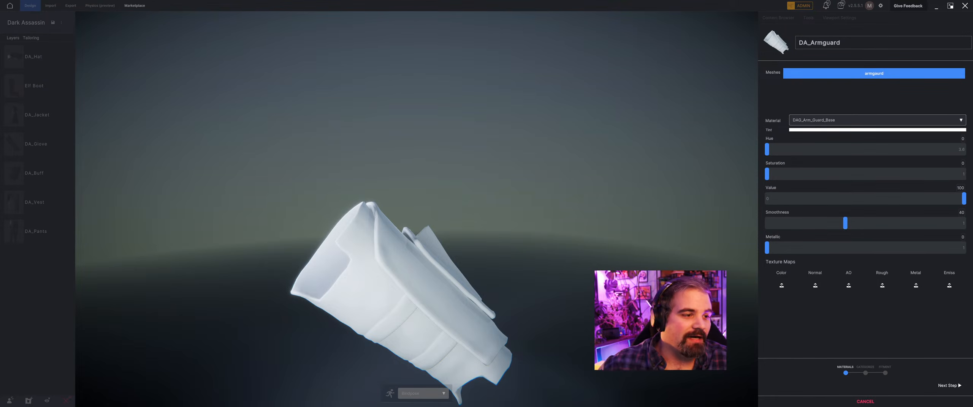
Inspect the imported armguard mesh and open the file selection for its Color texture map.
scroll(493, 226, down, 3)
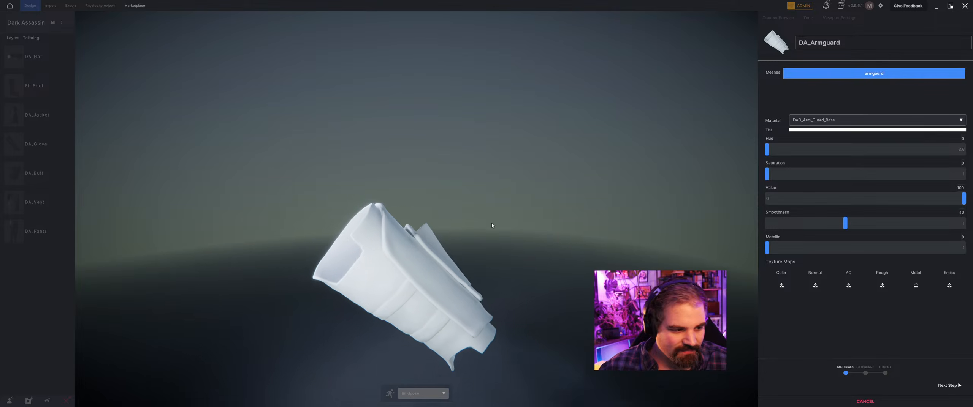
right_drag(458, 228, 399, 201)
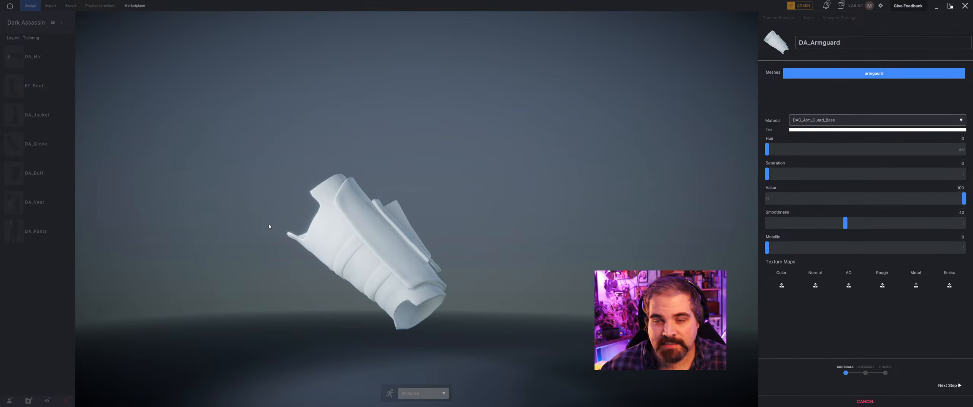
click(783, 289)
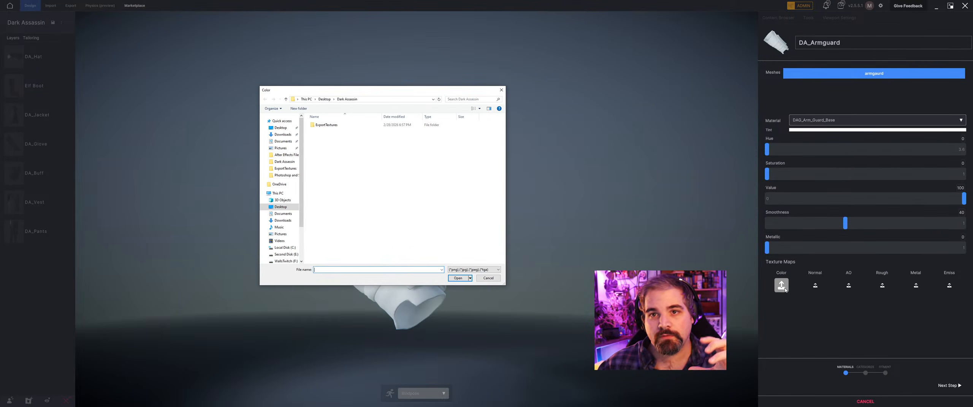
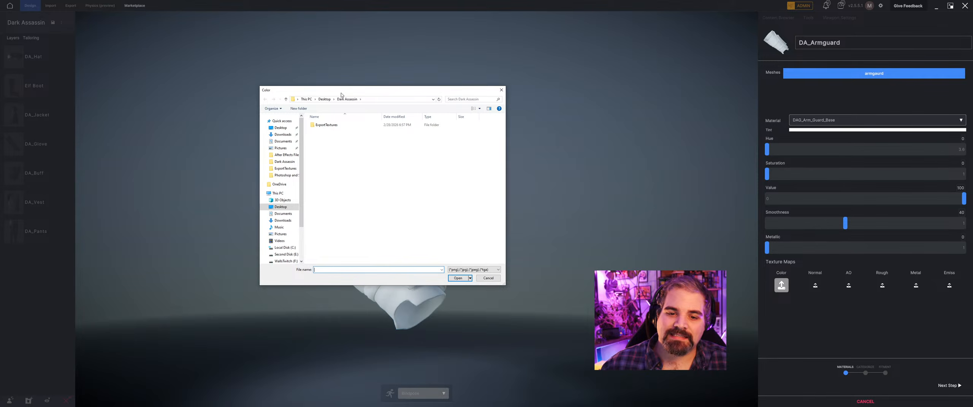
From the ExportTextures folder, assign dag_arm_guard_default_basecolor as the Color map and dag_arm_guard_default_normal as the Normal map of DAG_Arm_Guard_Base.
double_click(340, 125)
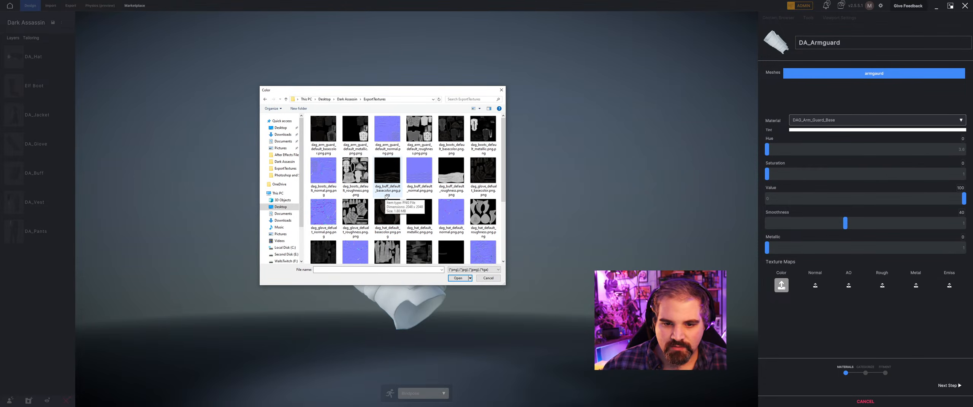
click(330, 137)
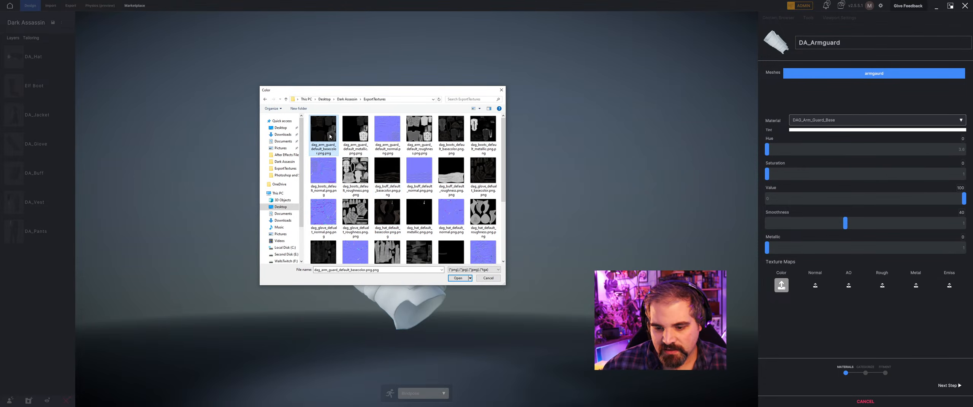
click(454, 280)
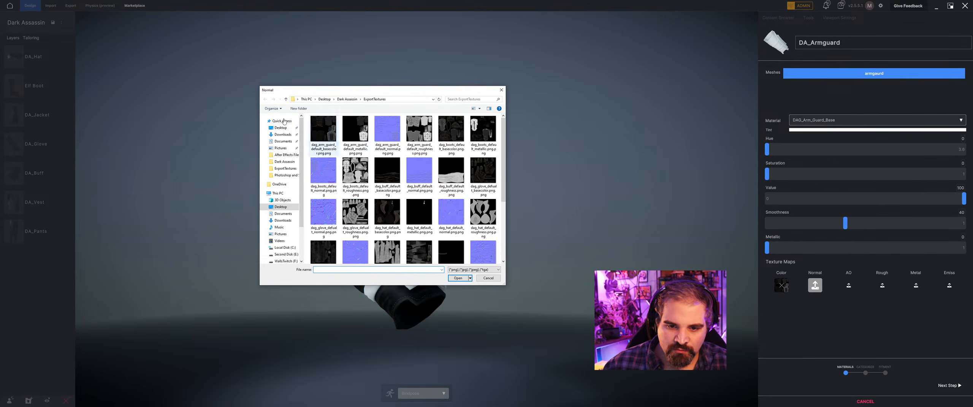
click(388, 131)
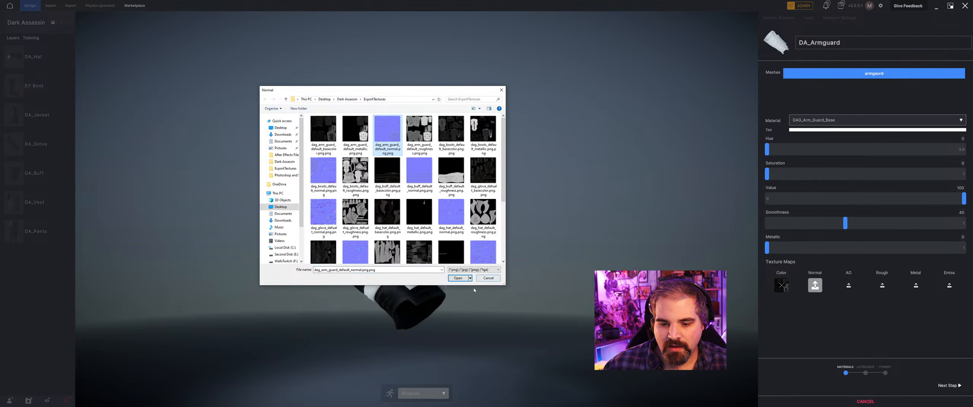
click(459, 281)
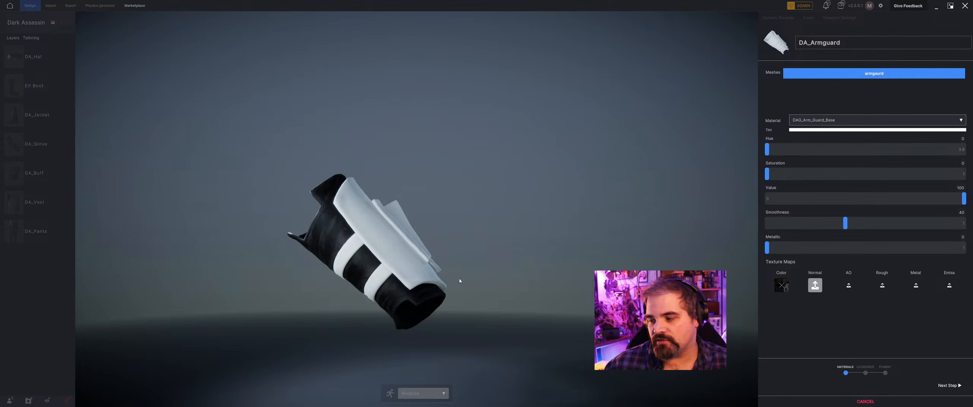
Assign dag_arm_guard_default_roughness as the Rough map and dag_arm_guard_default_metallic as the Metal map of DAG_Arm_Guard_Base.
click(877, 288)
click(419, 137)
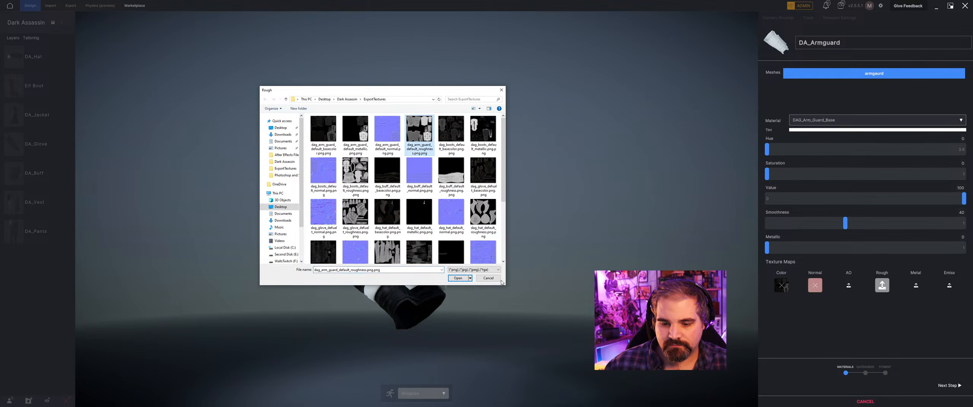
click(457, 278)
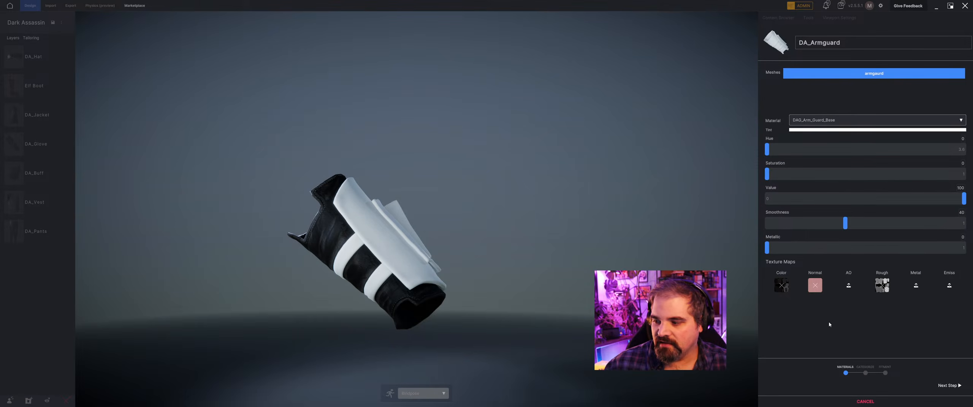
click(913, 286)
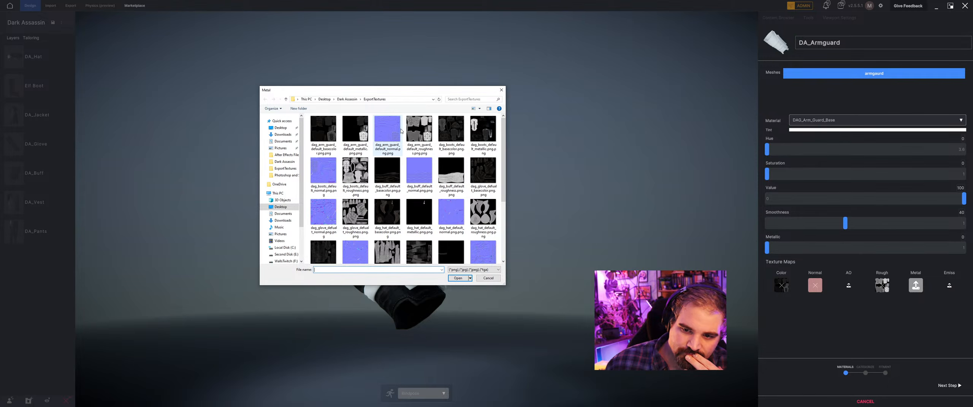
click(490, 149)
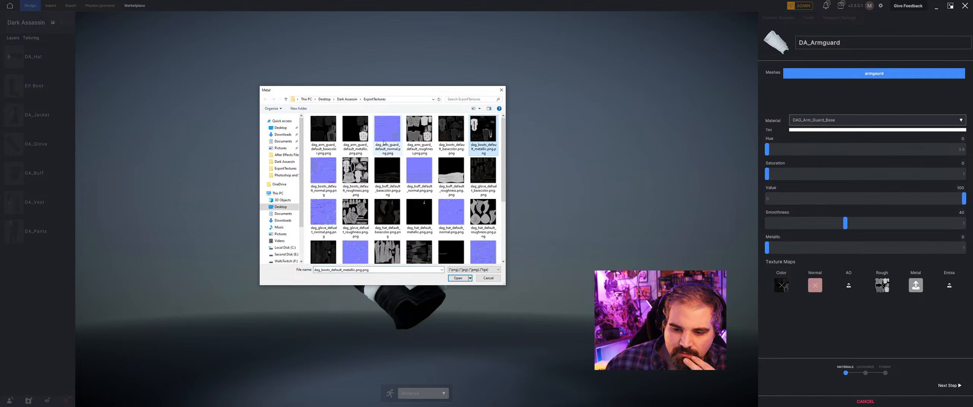
click(356, 129)
click(458, 278)
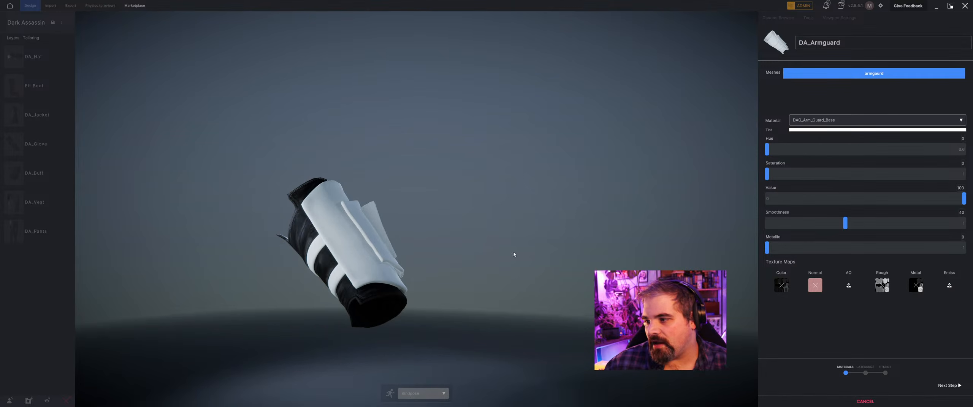
Switch to the DAG_Arm_Guard_Layer1 material and assign the arm guard's basecolor texture to Color and its normal texture to Normal.
click(809, 119)
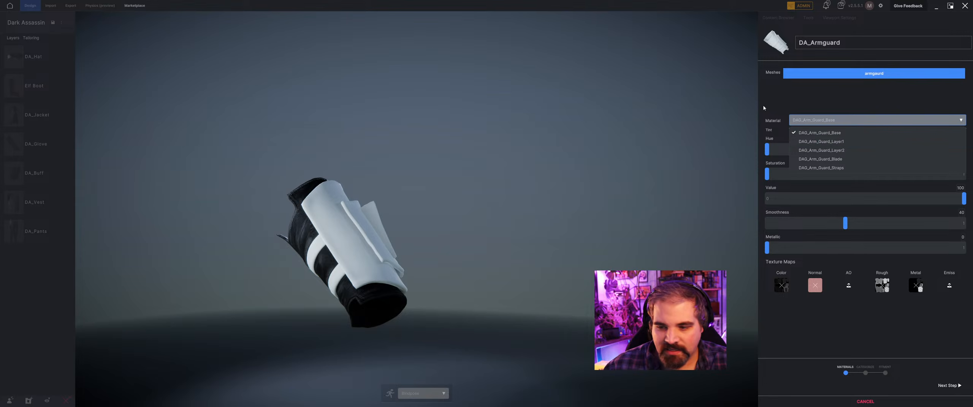
click(145, 146)
click(844, 123)
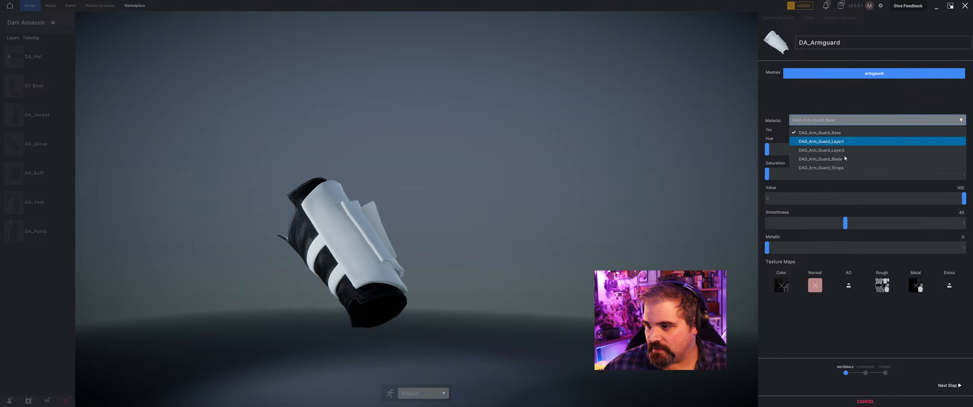
click(850, 141)
drag(590, 152, 631, 183)
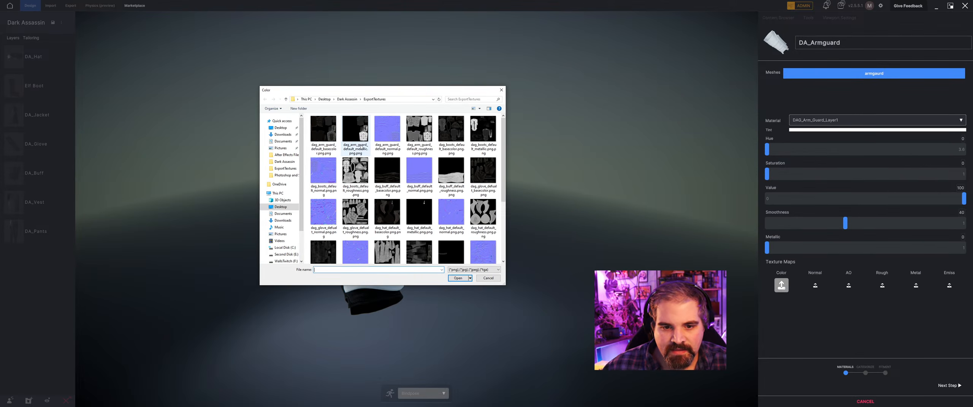
double_click(322, 128)
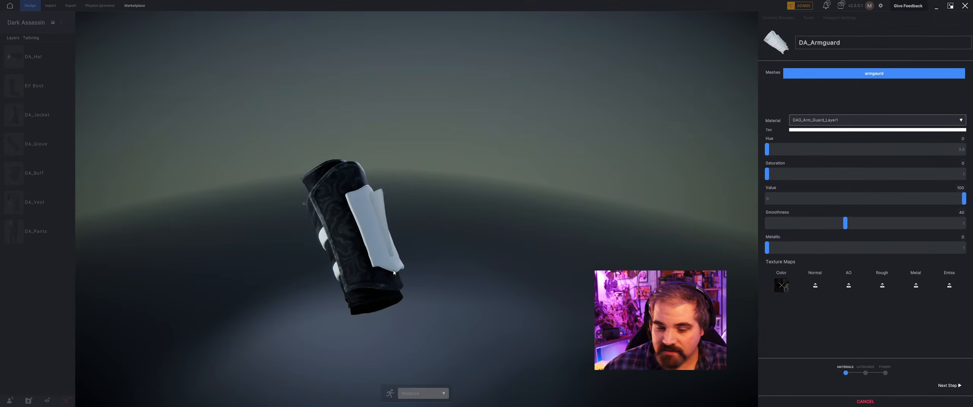
middle_drag(394, 273, 452, 266)
click(815, 286)
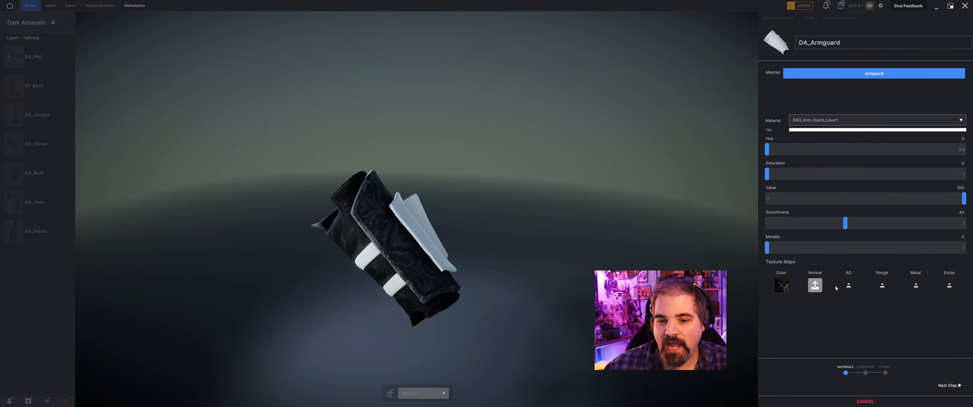
click(389, 136)
click(457, 279)
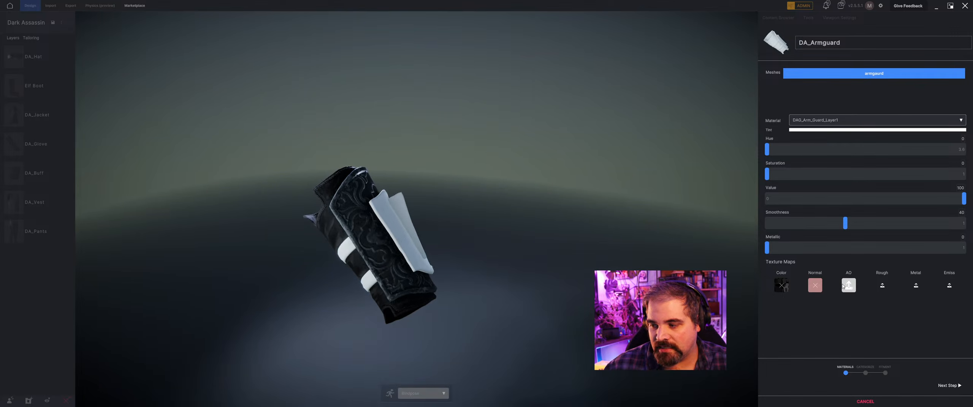
Assign dag_arm_guard_default_roughness to the Rough map and dag_arm_guard_default_metallic to the Metal map of DAG_Arm_Guard_Layer1.
click(882, 286)
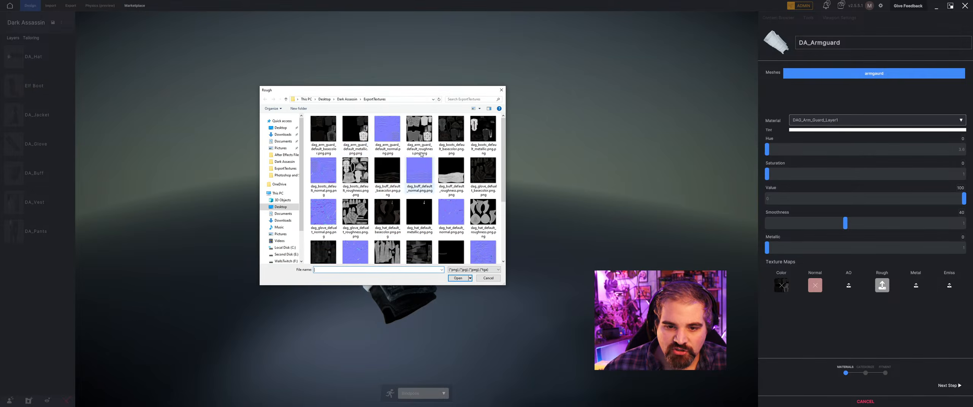
click(420, 149)
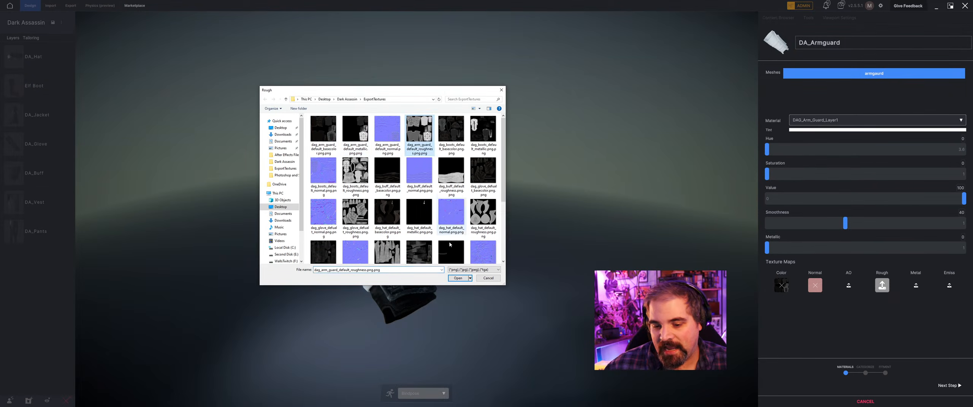
click(458, 279)
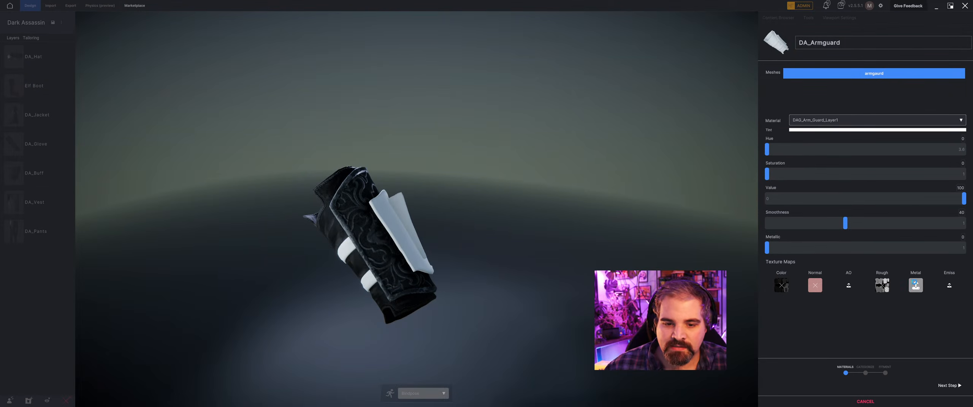
click(915, 286)
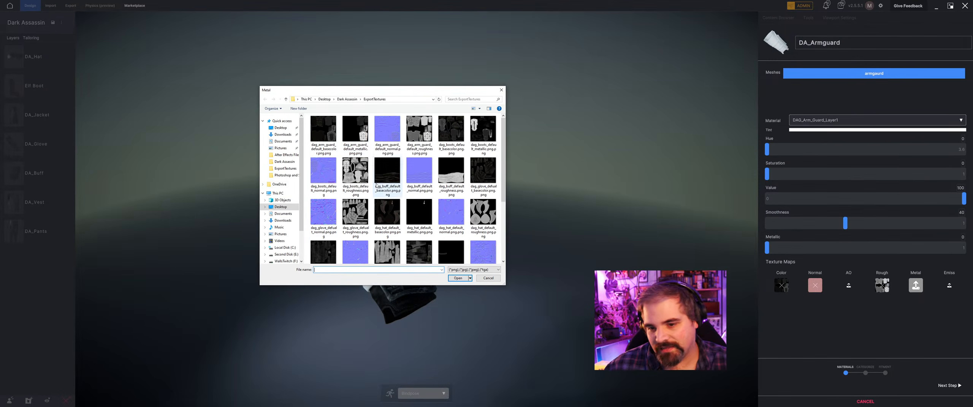
click(355, 133)
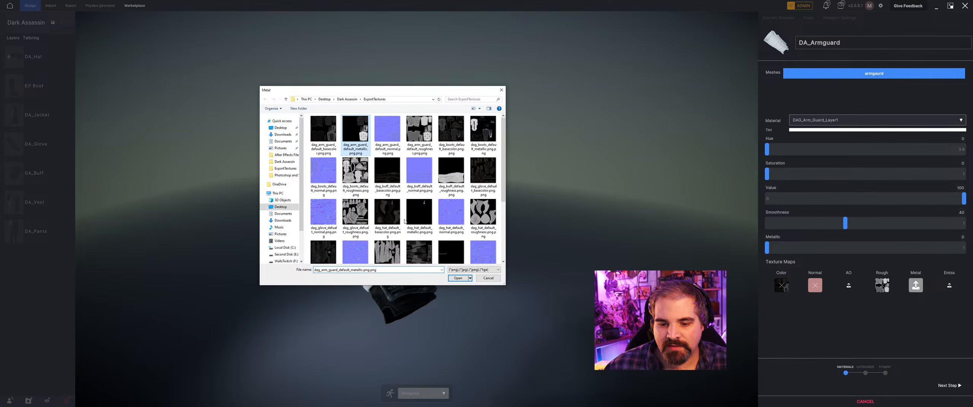
key(Return)
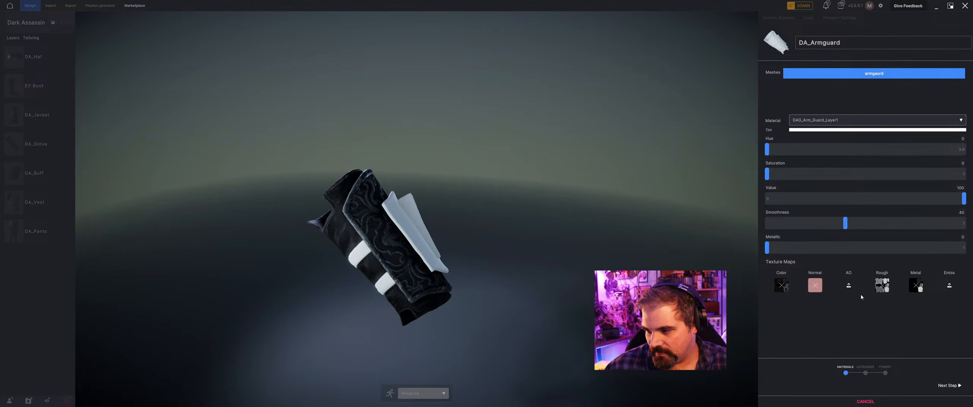
Switch to the DAG_Arm_Guard_Layer2 material and assign the arm guard's basecolor texture to Color and its normal texture to Normal.
click(823, 121)
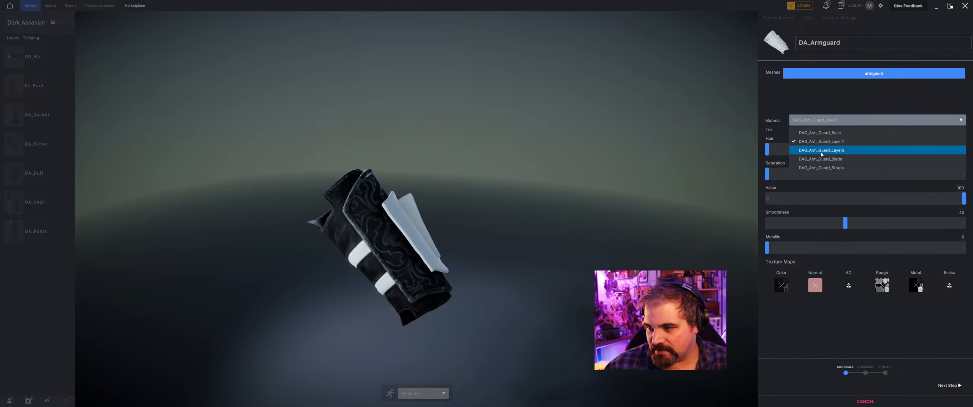
click(821, 151)
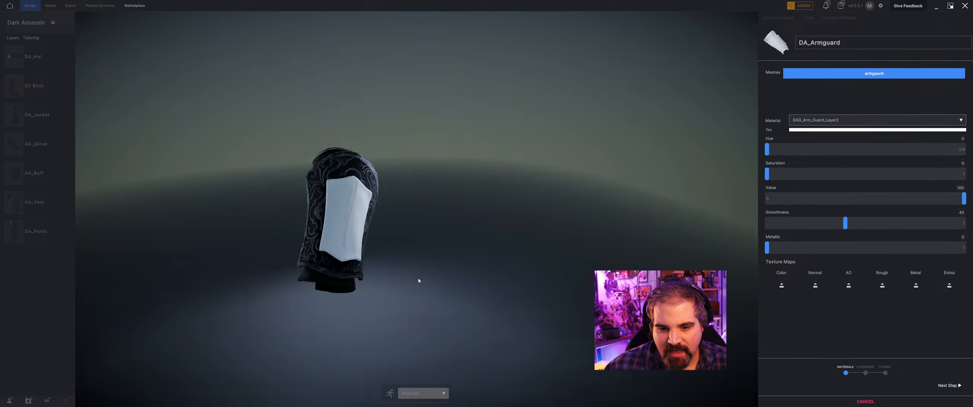
middle_drag(419, 281, 465, 281)
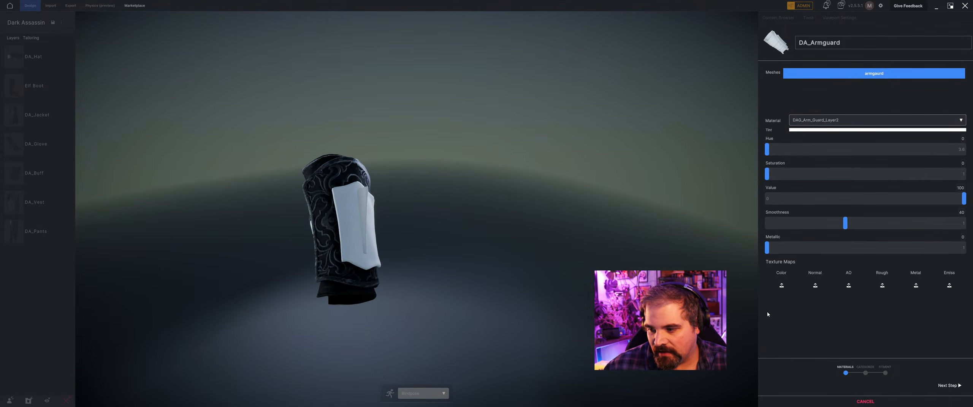
click(785, 288)
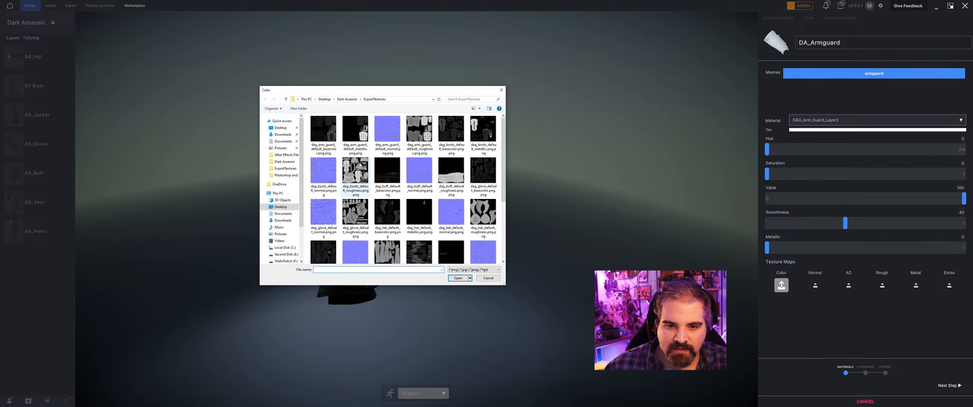
click(324, 131)
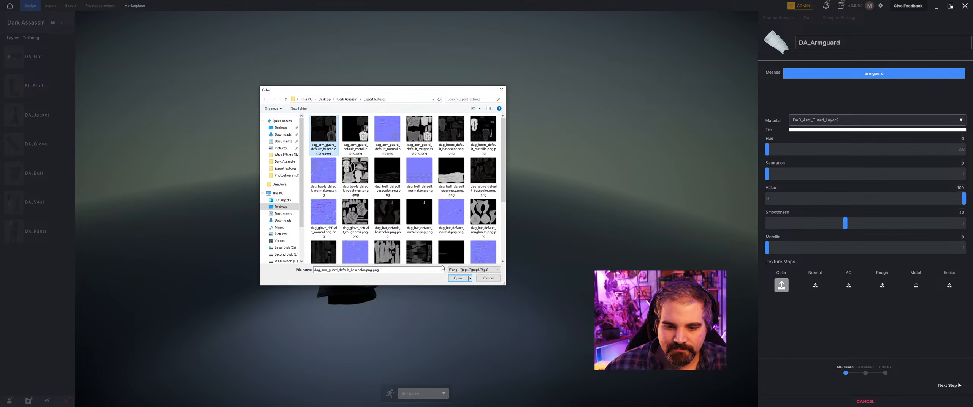
click(459, 278)
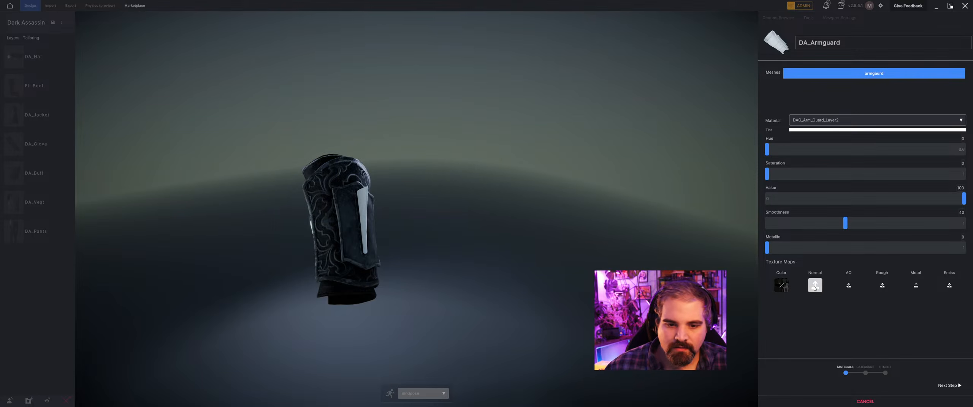
click(815, 288)
click(387, 139)
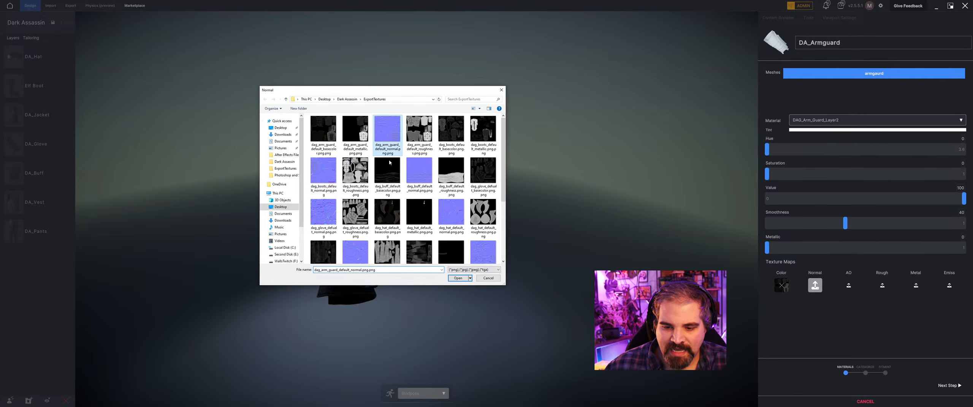
click(458, 278)
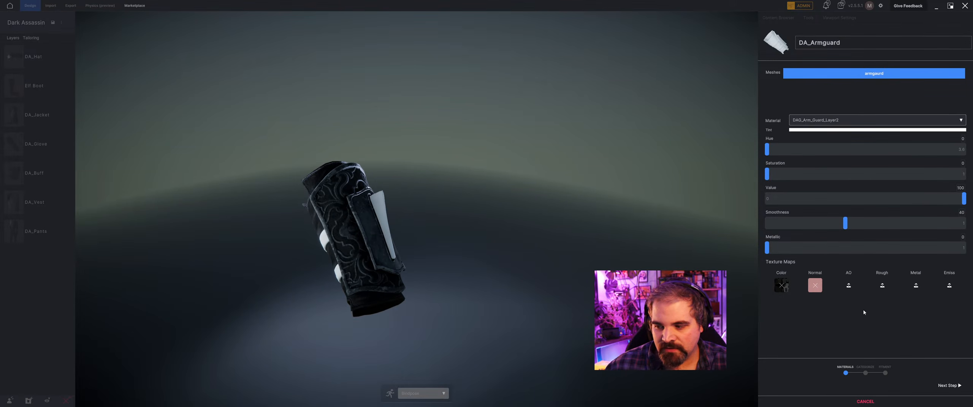
Assign dag_arm_guard_default_roughness to the Rough map and dag_boots_default_metallic to the Metal map of DAG_Arm_Guard_Layer2.
click(849, 286)
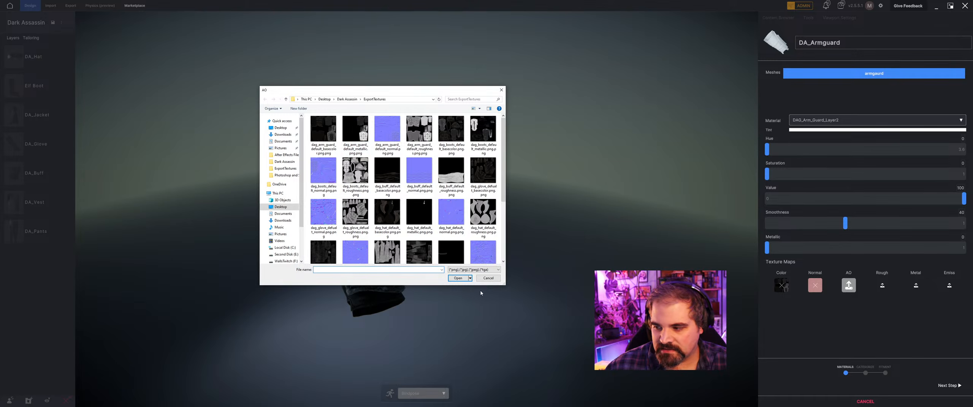
click(488, 279)
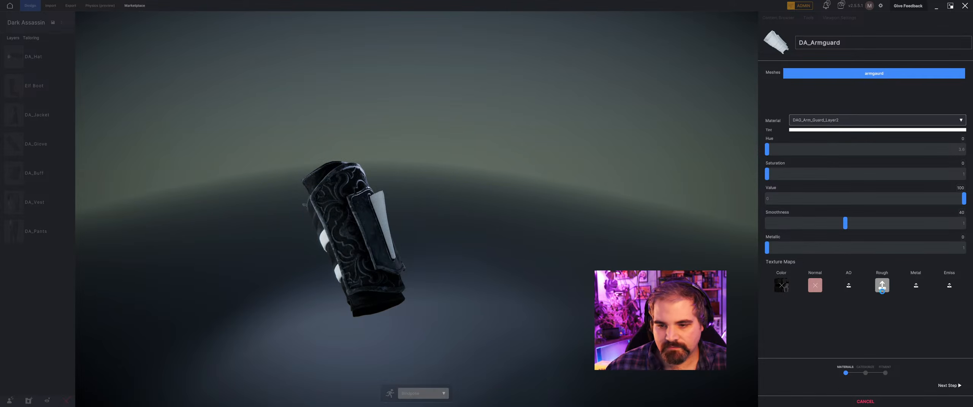
click(878, 287)
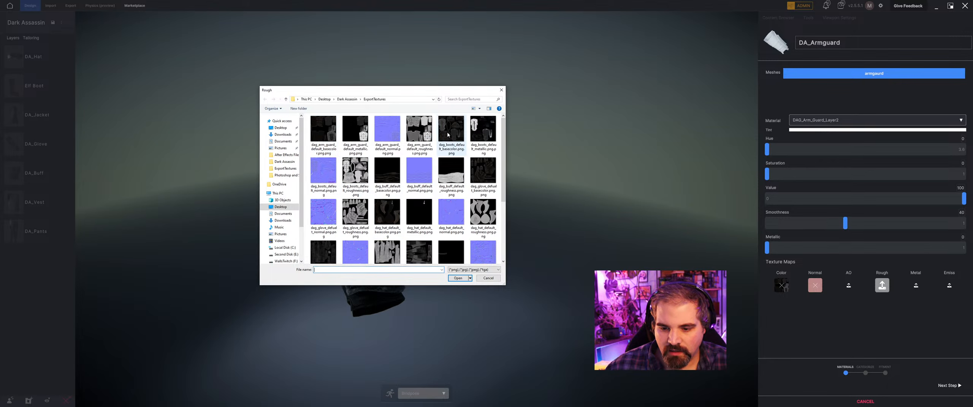
click(419, 131)
click(460, 281)
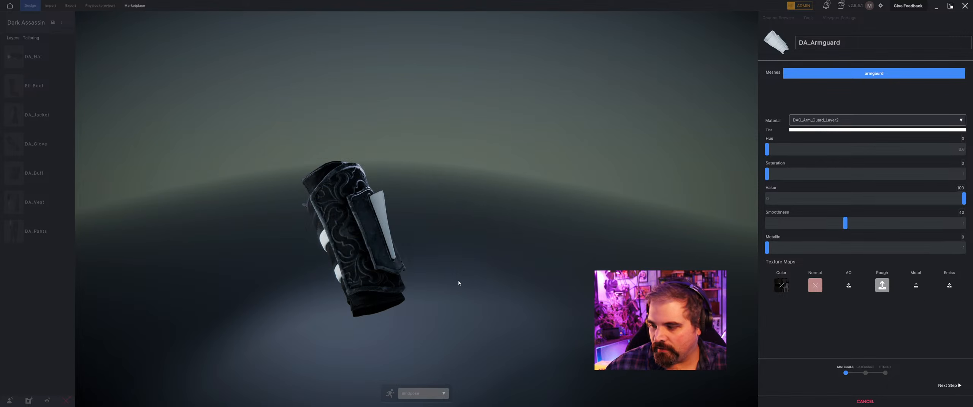
click(915, 285)
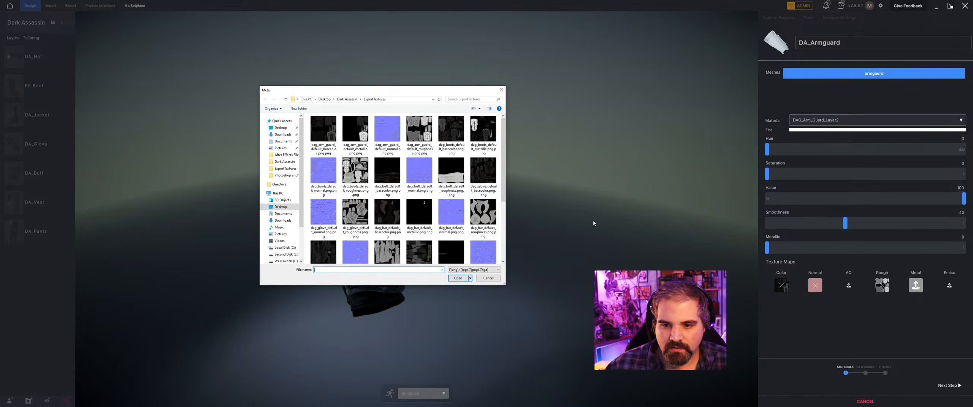
click(483, 131)
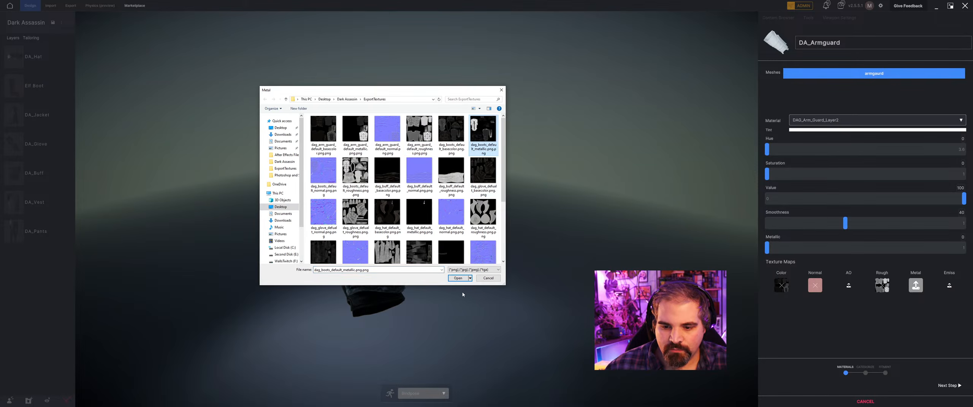
click(458, 279)
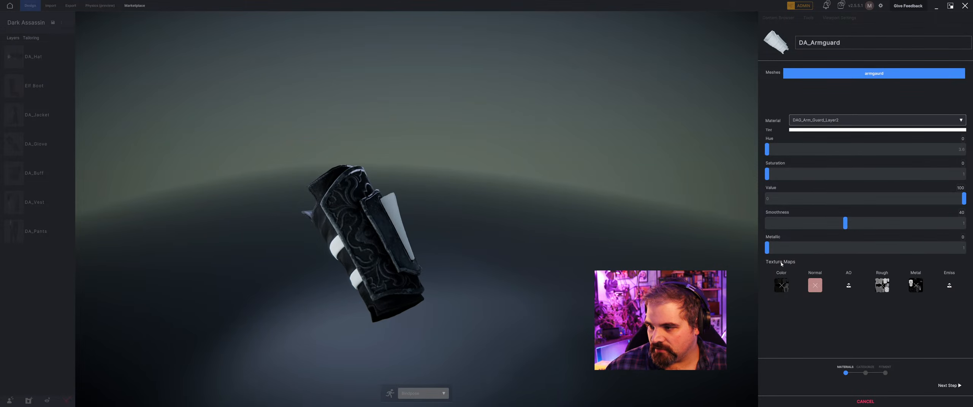
Switch to the DAG_Arm_Guard_Blade material and assign dag_arm_guard_default_basecolor to Color and dag_arm_guard_default_normal to Normal.
click(817, 120)
click(817, 158)
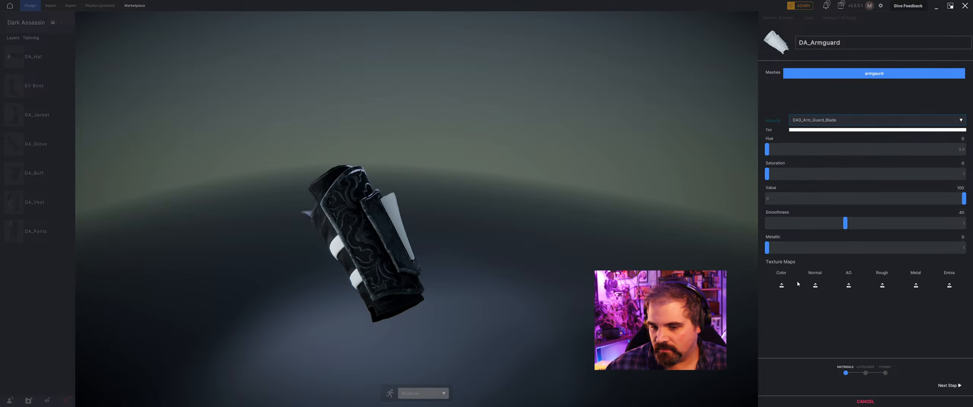
click(781, 286)
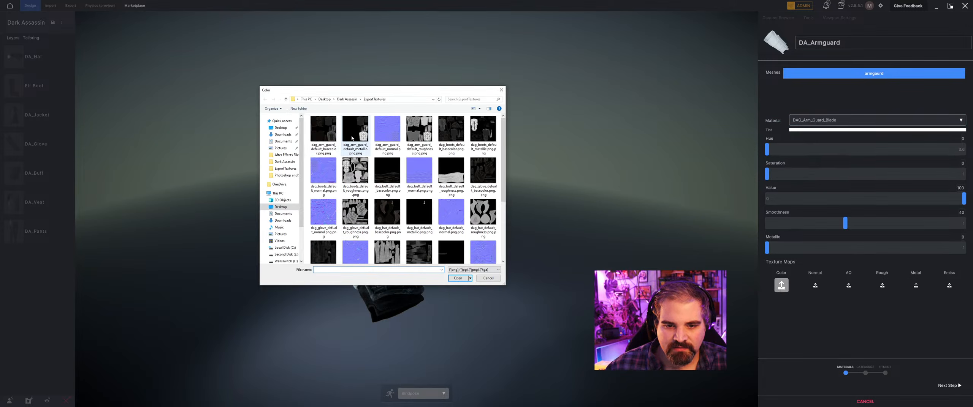
click(324, 134)
click(461, 280)
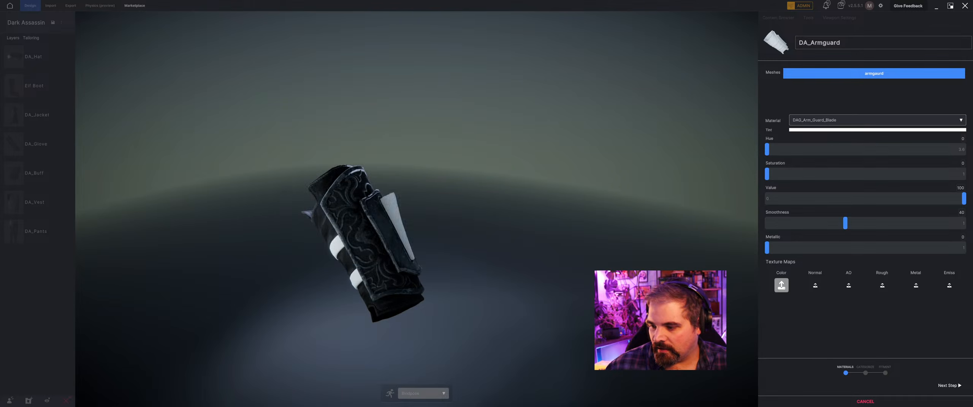
click(815, 285)
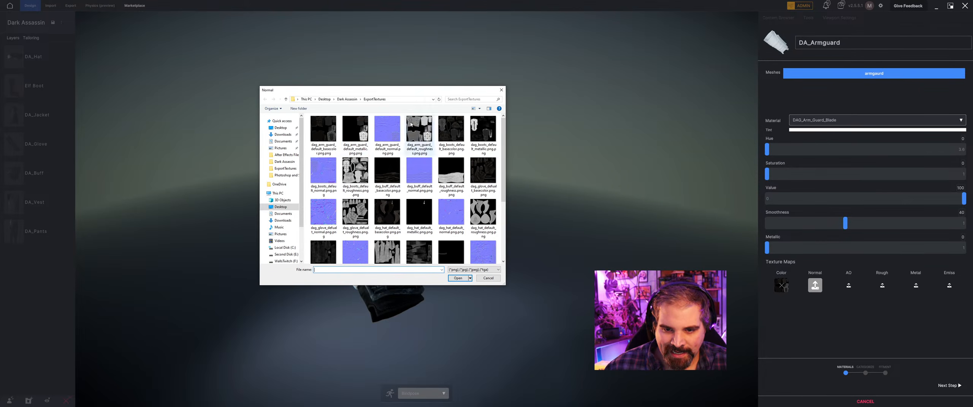
click(387, 129)
click(458, 279)
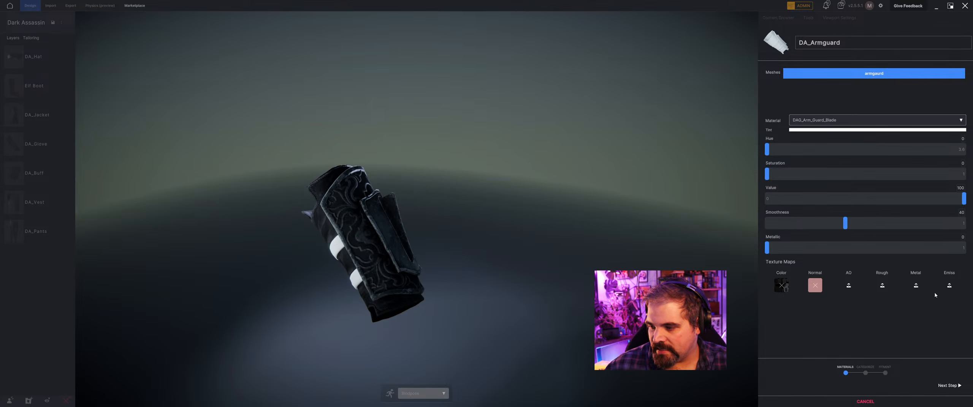
Assign dag_arm_guard_default_roughness to the Rough map and dag_arm_guard_default_metallic to the Metal map of DAG_Arm_Guard_Blade.
click(882, 286)
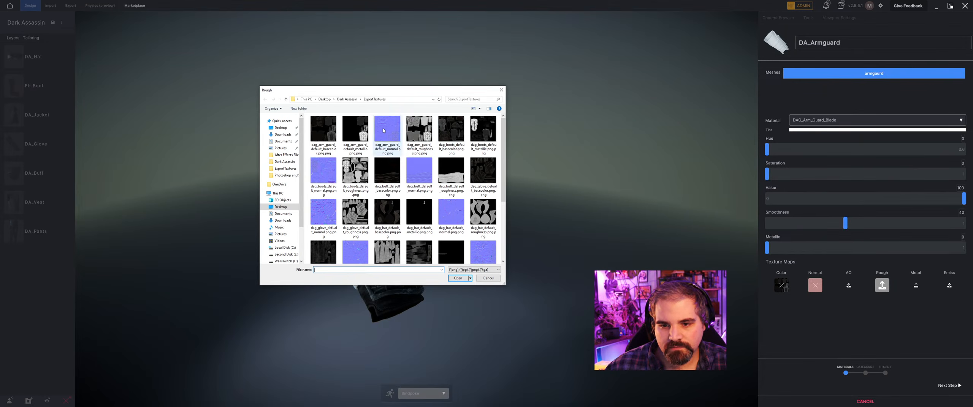
click(419, 131)
click(457, 279)
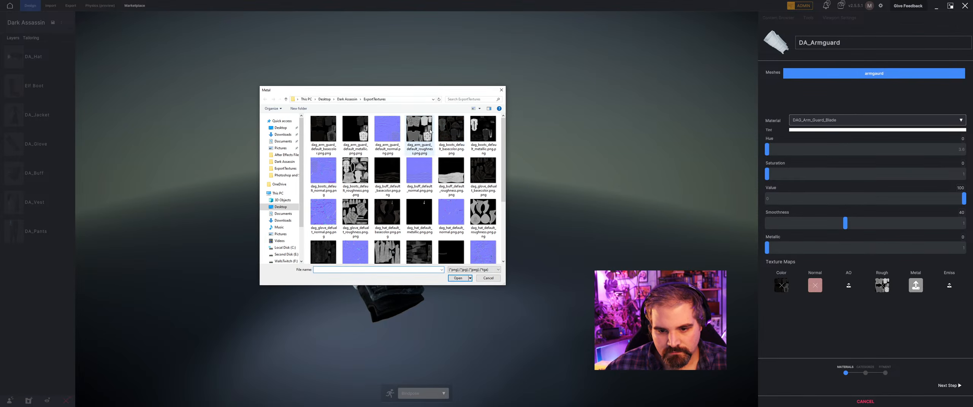
click(356, 130)
click(458, 279)
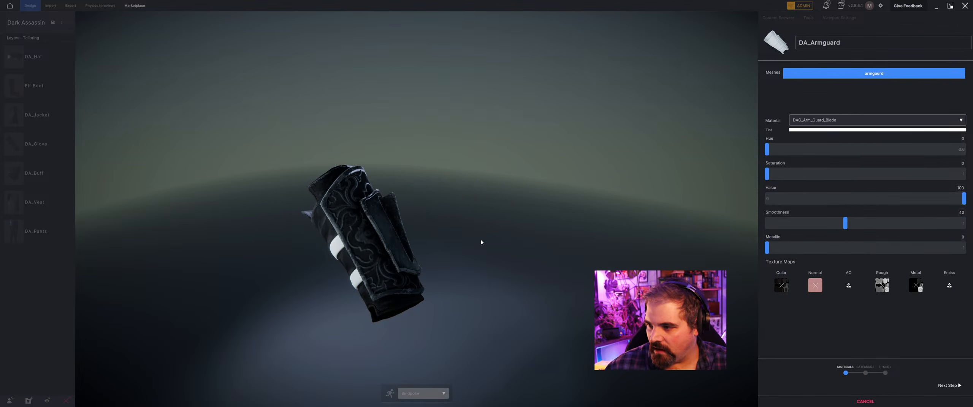
Switch to the DAG_Arm_Guard_Straps material and assign the arm guard's basecolor texture to Color and its normal texture to Normal.
click(825, 123)
click(821, 158)
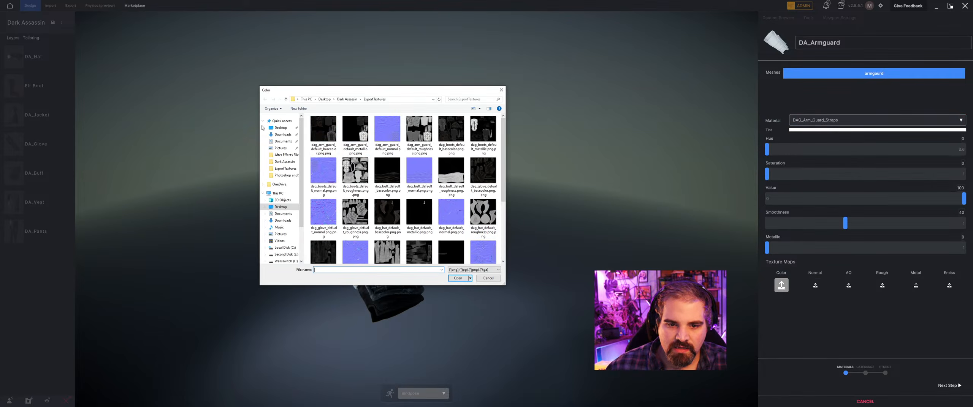
click(326, 132)
click(458, 278)
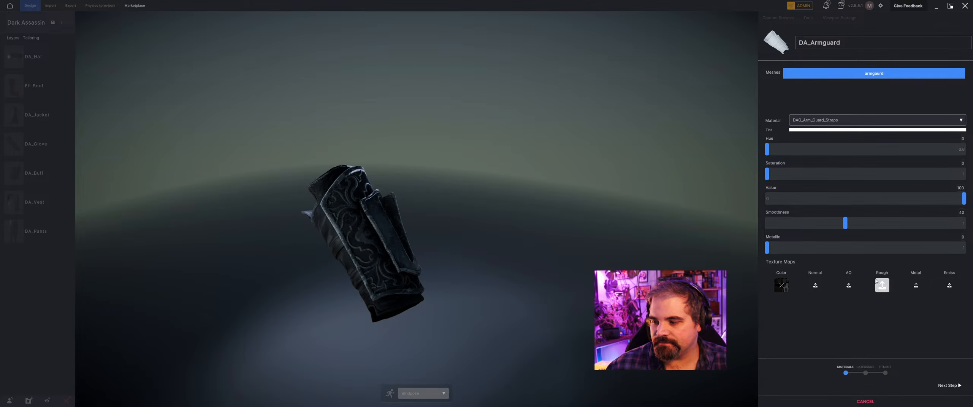
click(812, 285)
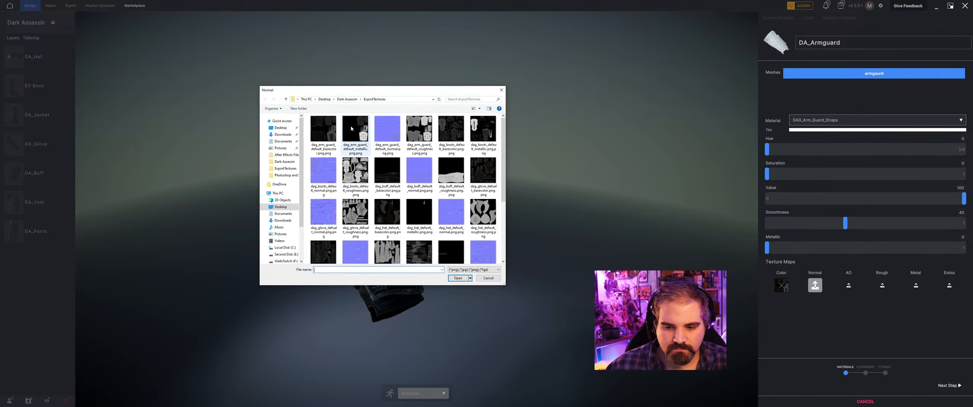
click(387, 132)
click(458, 278)
Finish the materials, categorize the armguard as a Belts cloth item with Keep Source Dimensions enabled, and continue to fitment.
drag(415, 281, 501, 251)
scroll(520, 251, up, 3)
scroll(533, 254, up, 5)
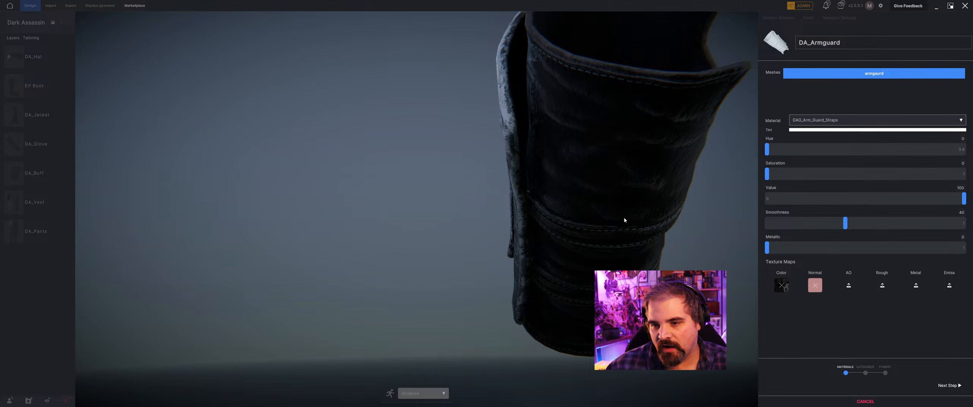
drag(624, 221, 491, 217)
scroll(297, 286, down, 5)
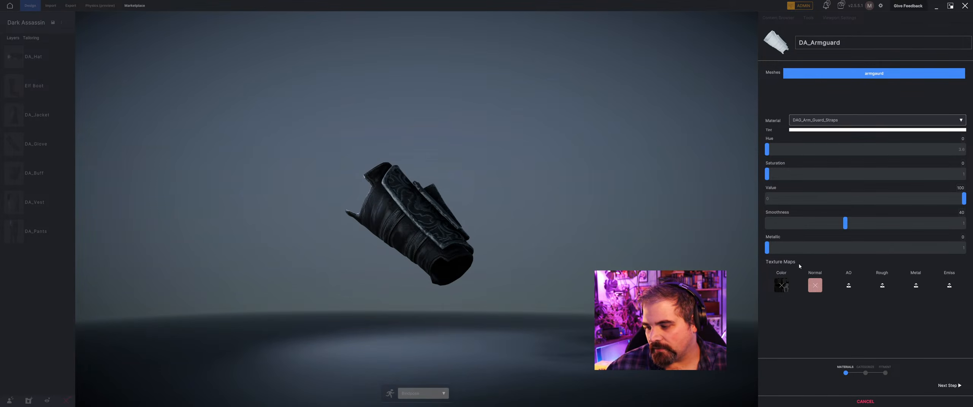
click(964, 385)
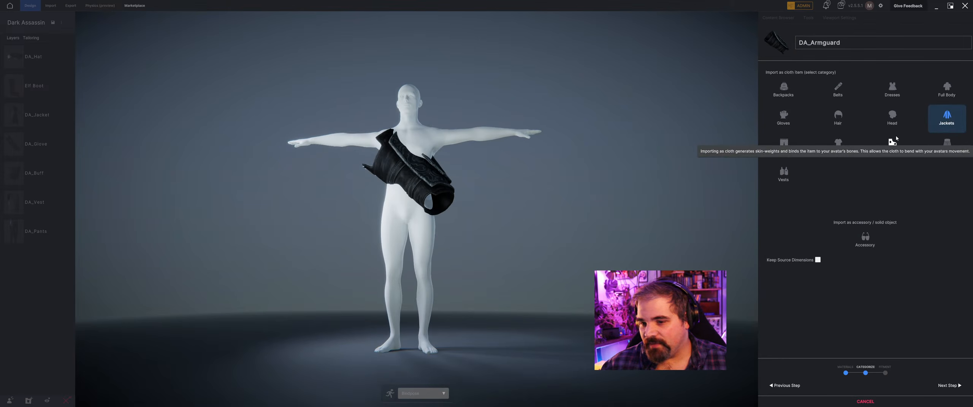
click(847, 88)
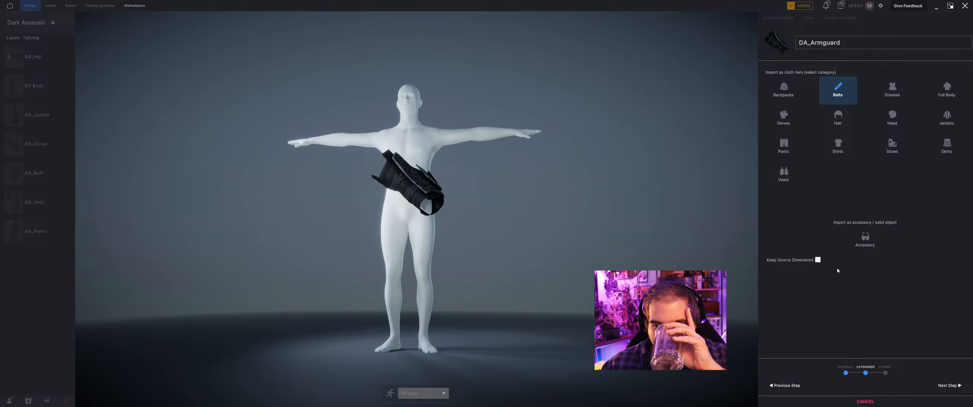
click(817, 261)
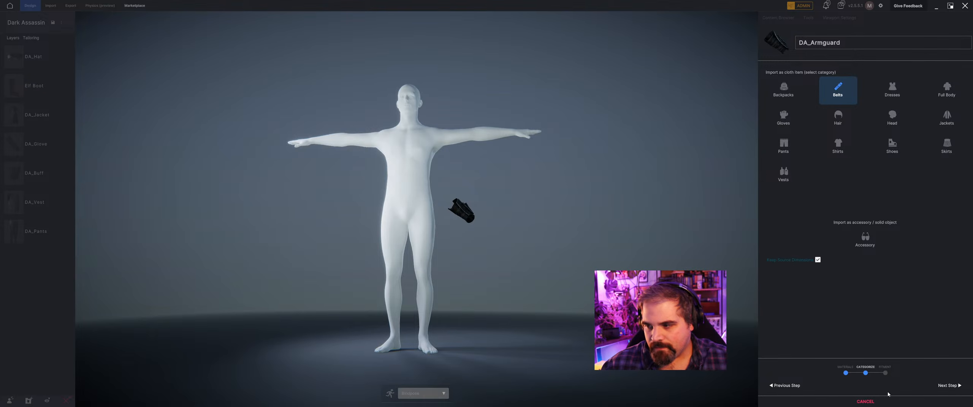
click(949, 386)
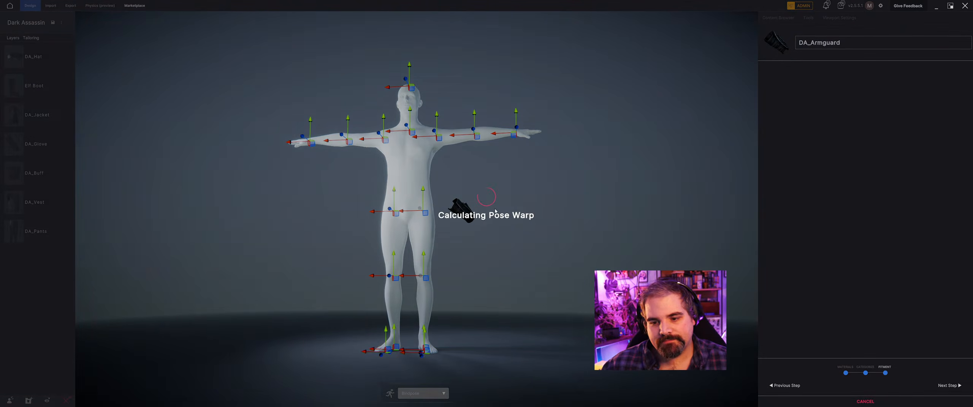
Rotate the armguard roughly horizontal and move it up to the mannequin's left forearm.
key(e)
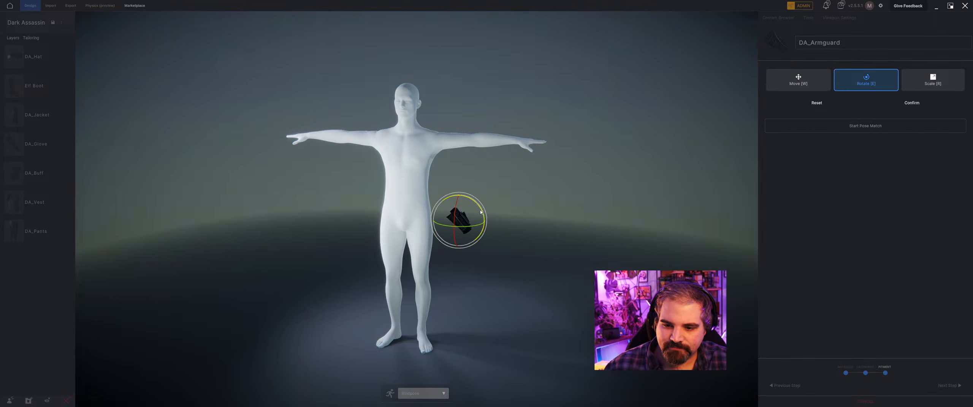
drag(480, 211, 486, 158)
key(w)
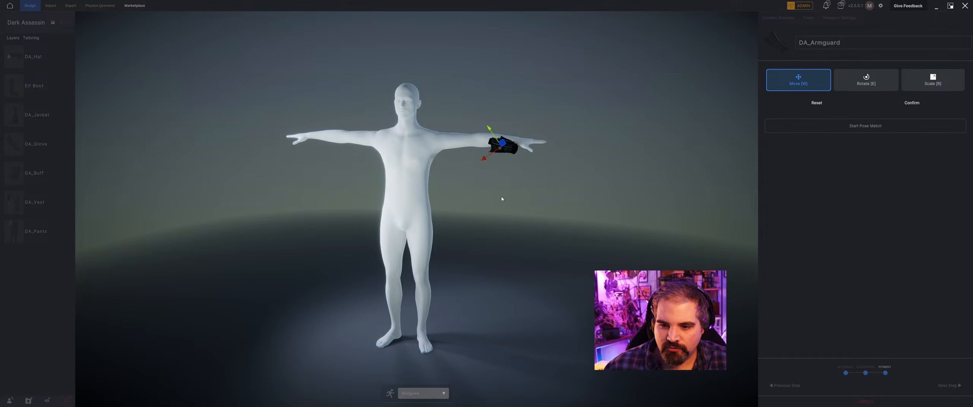
Rotate the armguard in several small turns to line it up with the direction of the left forearm.
middle_drag(501, 200, 416, 238)
key(e)
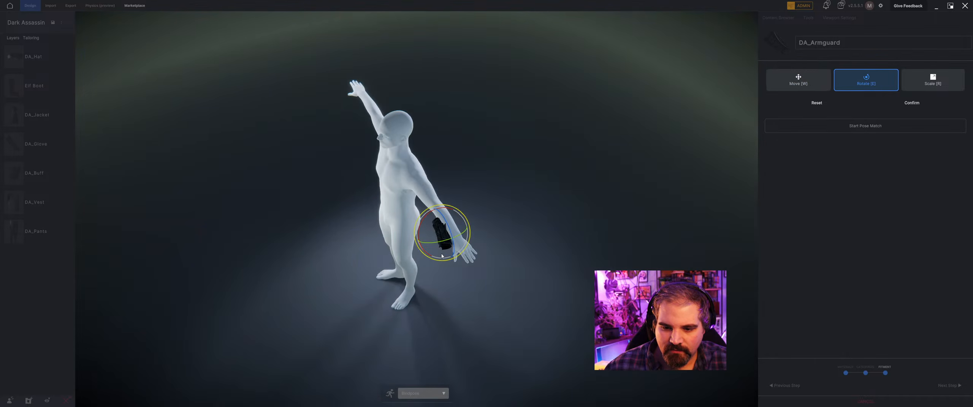
drag(436, 245, 439, 246)
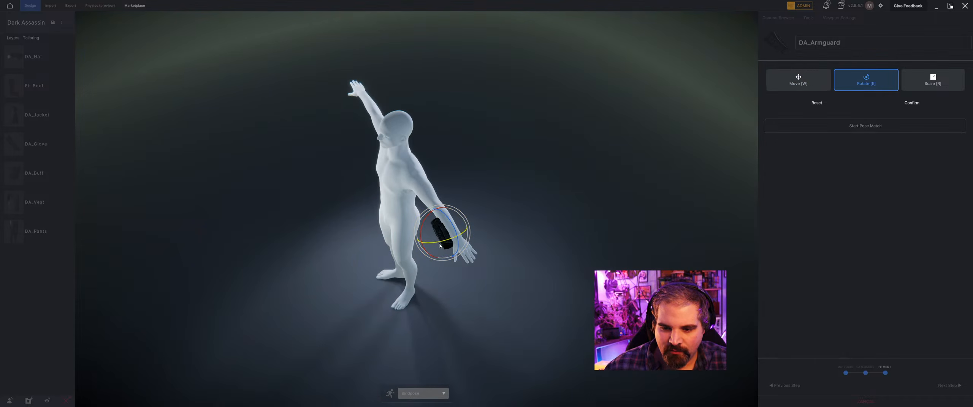
middle_drag(441, 246, 359, 236)
key(w)
key(e)
drag(360, 233, 364, 232)
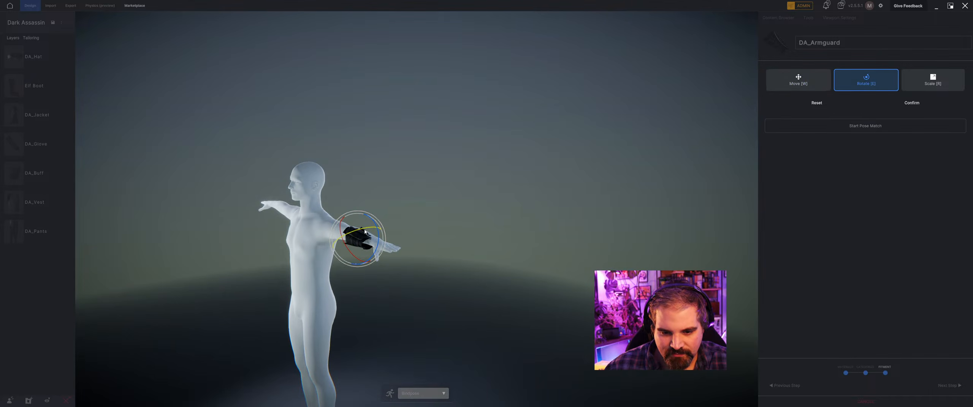
Move the armguard in depth and height so that it sits around the left forearm.
middle_drag(361, 238, 268, 257)
key(w)
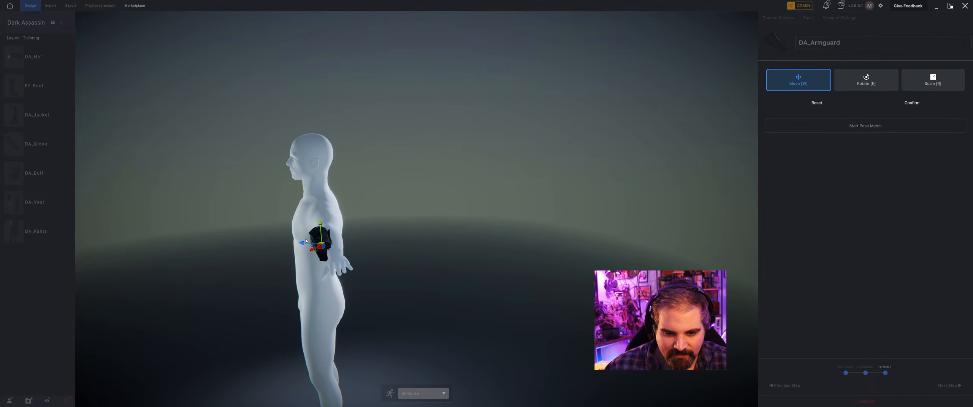
drag(300, 246, 305, 247)
middle_drag(307, 247, 386, 232)
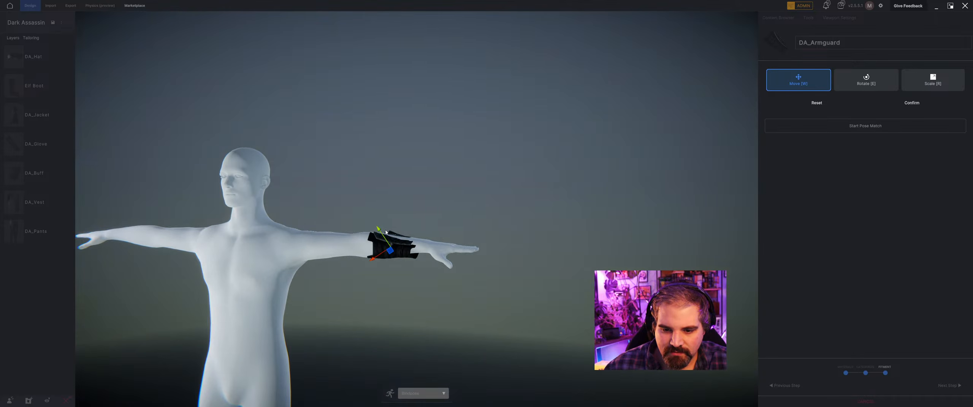
drag(382, 235, 390, 253)
Enlarge the armguard and recenter it around the forearm, checking the fit from the side.
key(r)
key(w)
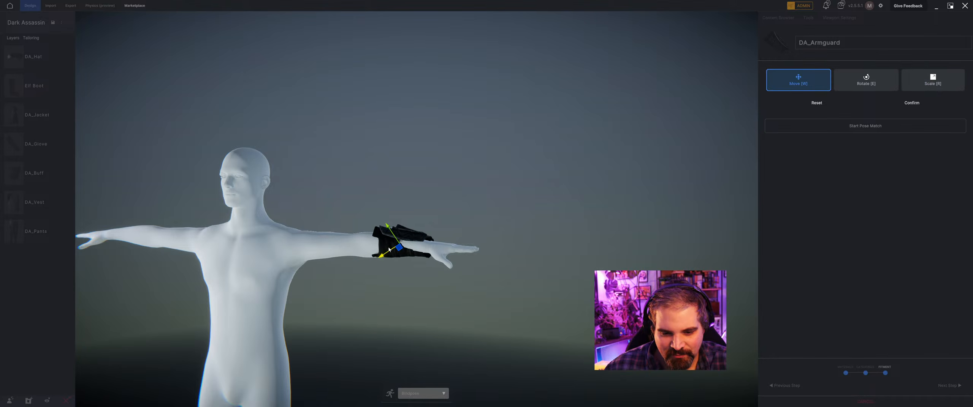
middle_drag(391, 254, 336, 268)
mouse_move(313, 241)
mouse_down()
mouse_move(344, 239)
mouse_move(314, 242)
mouse_up()
key(e)
key(w)
middle_drag(315, 243, 407, 229)
Scale the armguard up slightly in all directions and shift its position on the forearm near the wrist.
scroll(375, 263, up, 4)
key(e)
key(r)
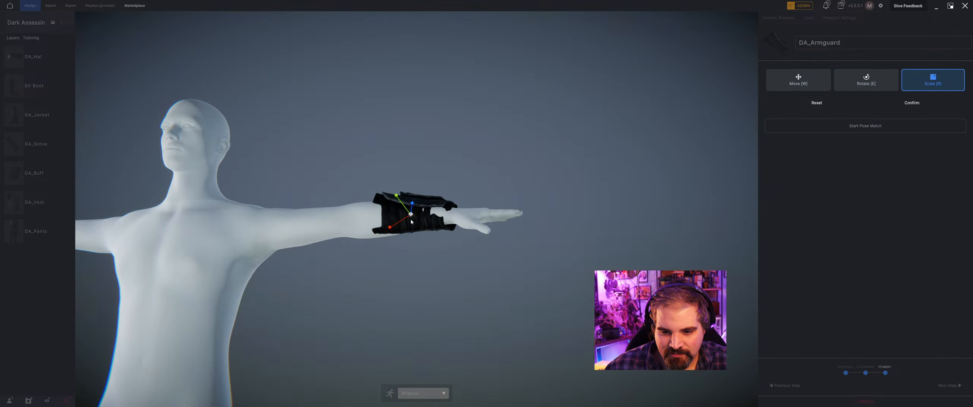
drag(411, 215, 416, 212)
key(w)
middle_drag(417, 212, 392, 157)
Rotate the armguard slightly in small turns to align it with the direction of the left forearm, checking from several angles.
key(e)
drag(409, 145, 411, 147)
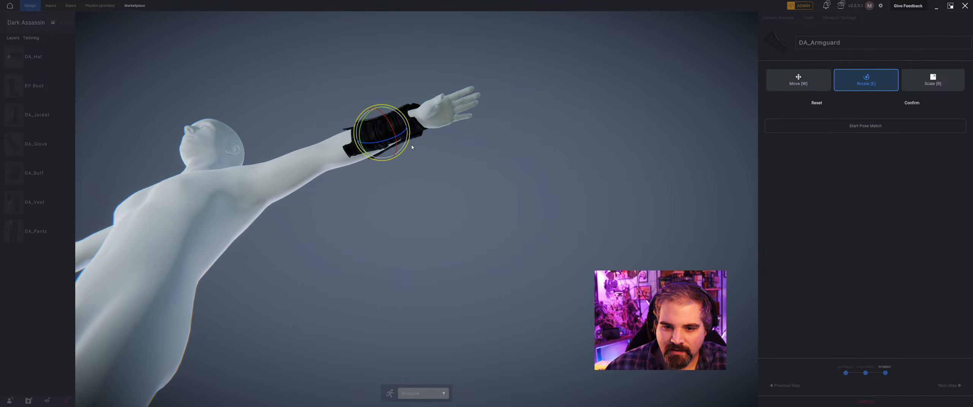
drag(412, 148, 391, 142)
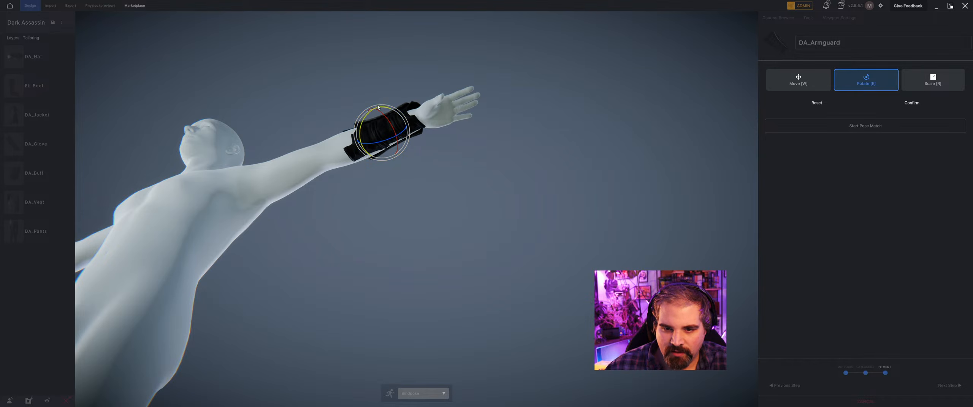
drag(380, 107, 380, 108)
right_drag(389, 125, 415, 165)
scroll(435, 217, up, 4)
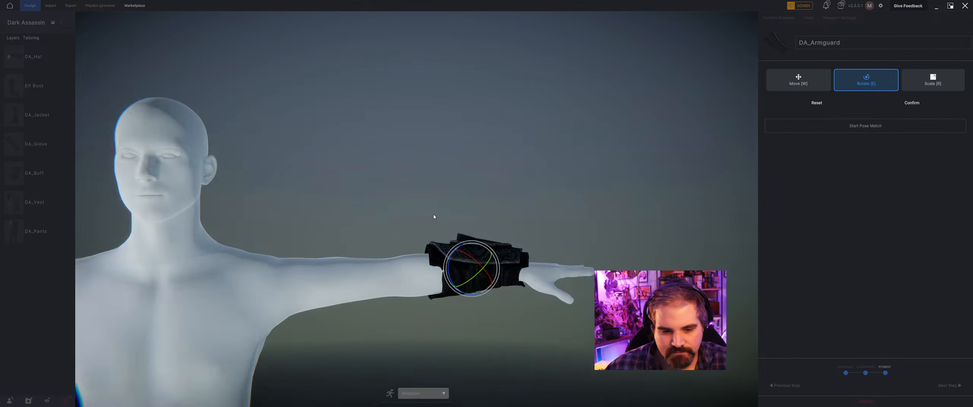
Nudge the armguard along its height axis so that it wraps around the left forearm near the wrist.
middle_drag(434, 217, 289, 228)
right_drag(580, 250, 222, 234)
key(w)
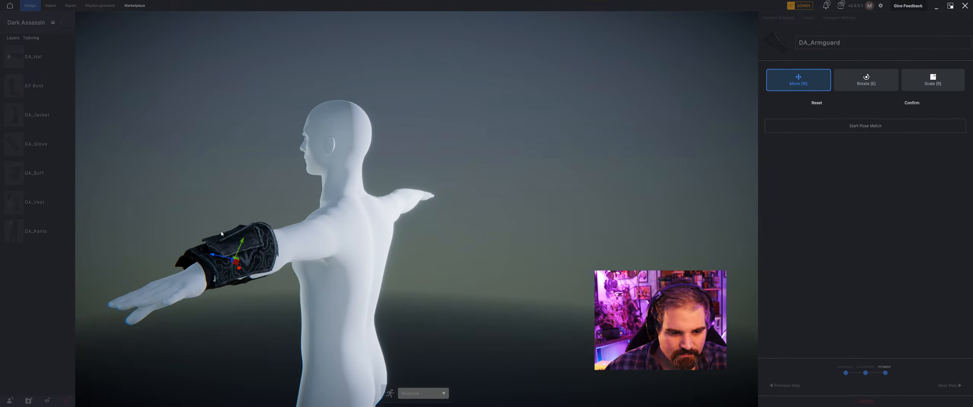
drag(242, 246, 218, 264)
right_drag(218, 264, 269, 292)
Tilt the armguard slightly and shift it toward the front of the body to center it on the forearm.
key(e)
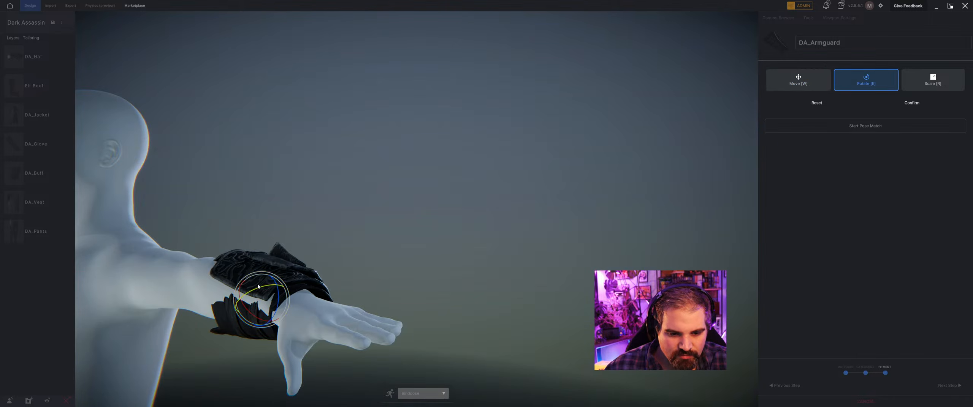
mouse_move(261, 288)
mouse_down()
mouse_move(246, 309)
mouse_move(258, 284)
mouse_up()
key(w)
right_drag(258, 284, 229, 305)
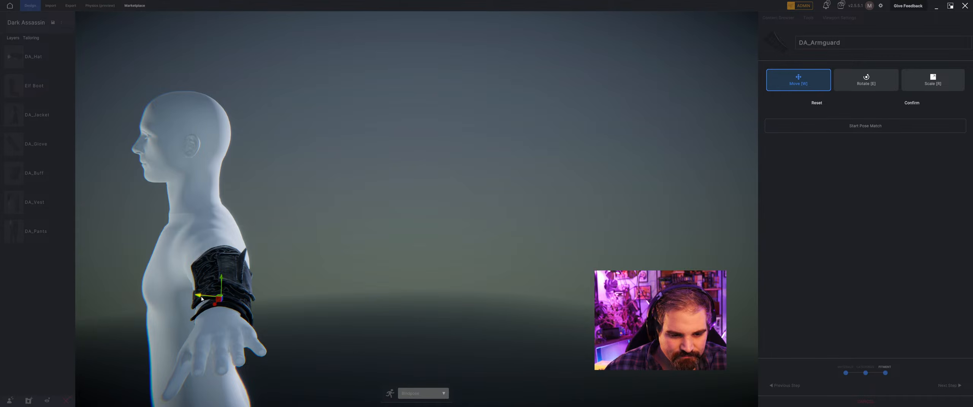
drag(202, 297, 194, 298)
right_drag(195, 297, 251, 277)
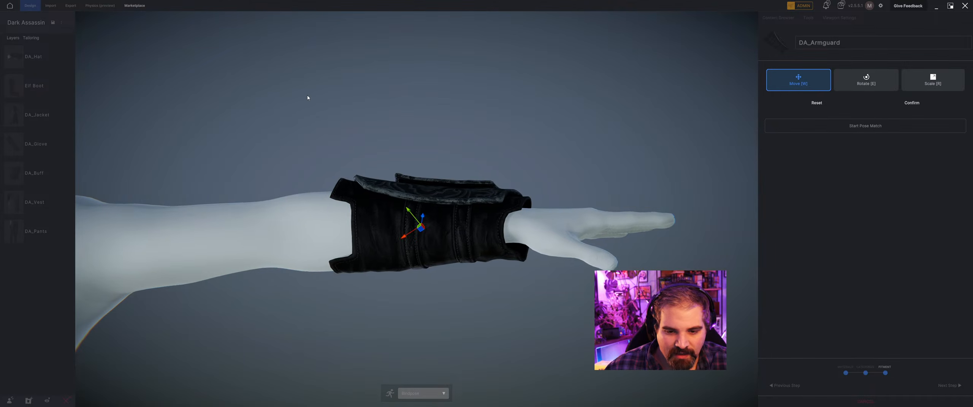
Shift the armguard slightly across the forearm, judging the fit from above the arm.
scroll(308, 98, down, 5)
right_drag(374, 111, 488, 203)
scroll(528, 193, up, 4)
key(e)
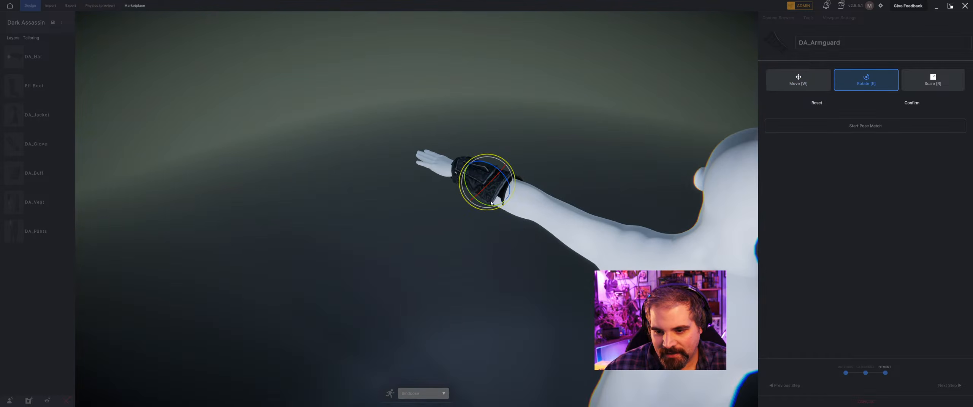
key(w)
drag(494, 172, 490, 176)
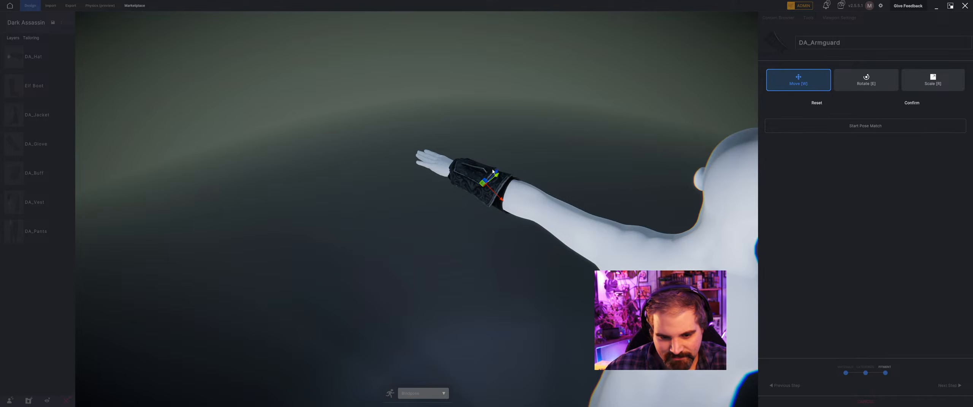
Fine-tune the armguard's angle and depth position around the left forearm, inspecting the fit from the front and back.
scroll(494, 173, down, 4)
right_drag(494, 173, 391, 220)
scroll(337, 224, up, 4)
right_drag(395, 253, 374, 274)
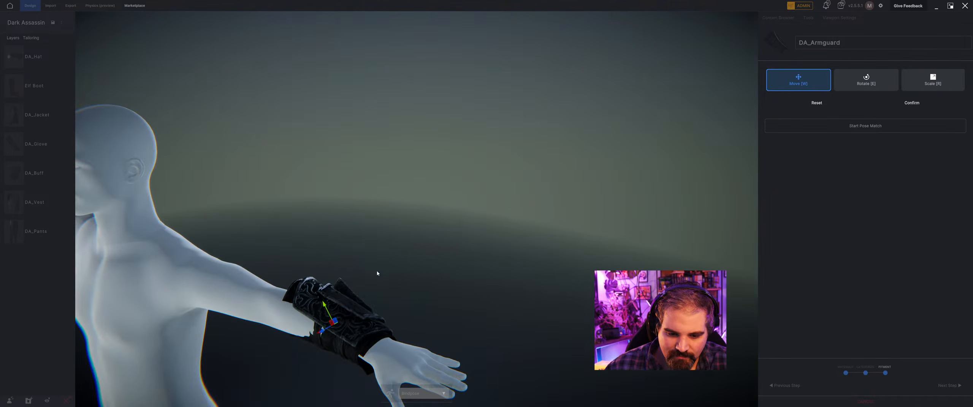
key(e)
key(w)
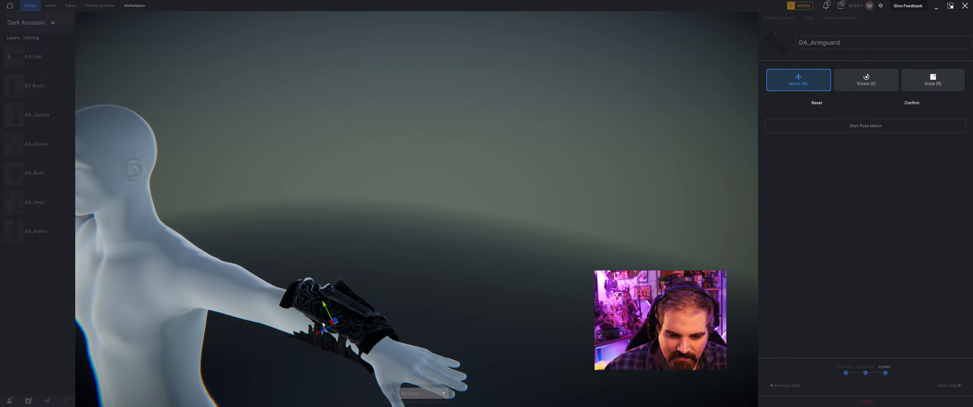
right_drag(327, 330, 300, 345)
drag(300, 344, 297, 347)
drag(297, 347, 294, 349)
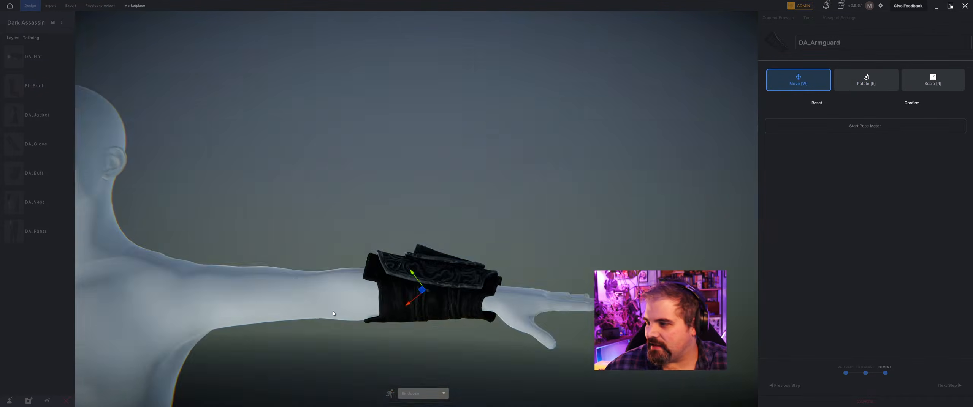
right_drag(437, 281, 499, 234)
key(r)
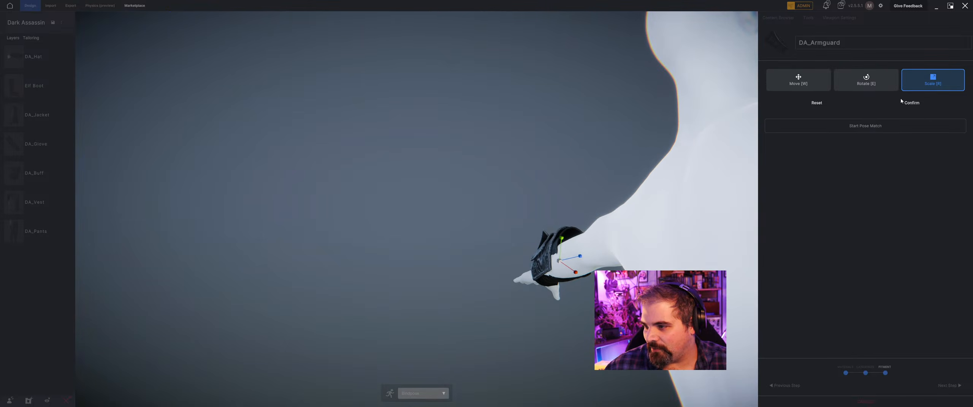
Pose match the armguard with Mirror X by raising the elbow joint slightly, confirm the pose and finish the fitting.
click(890, 126)
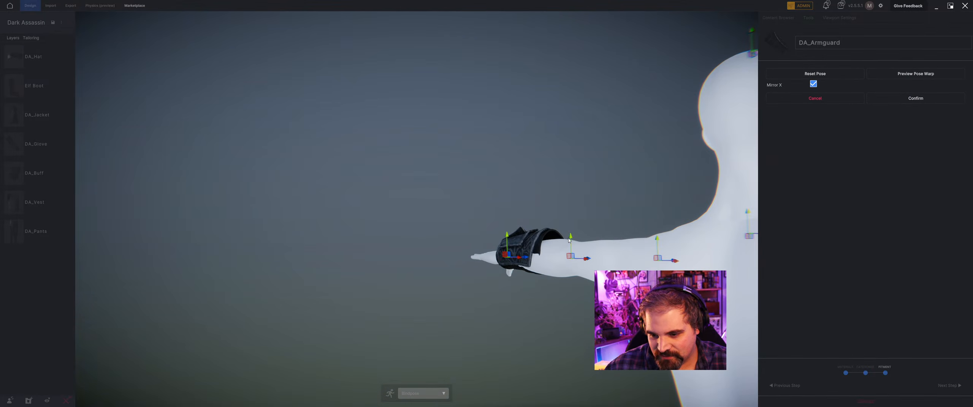
drag(570, 239, 570, 232)
right_drag(567, 236, 521, 301)
right_drag(563, 221, 402, 317)
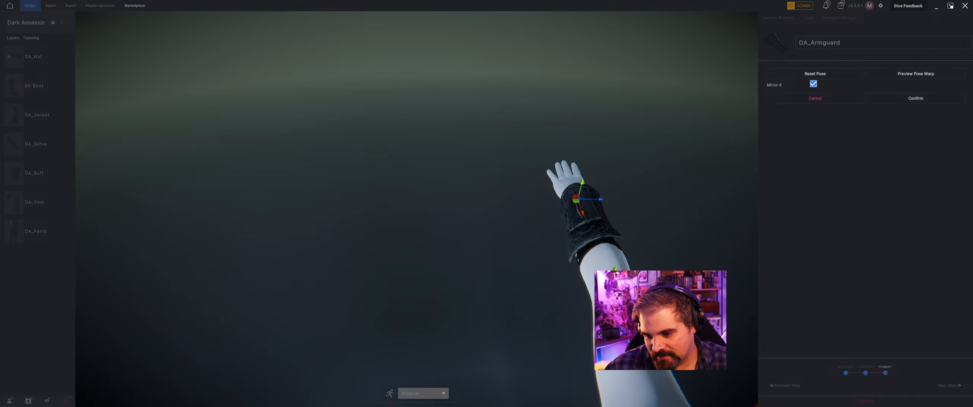
right_drag(448, 290, 373, 245)
scroll(589, 231, down, 4)
scroll(373, 245, up, 3)
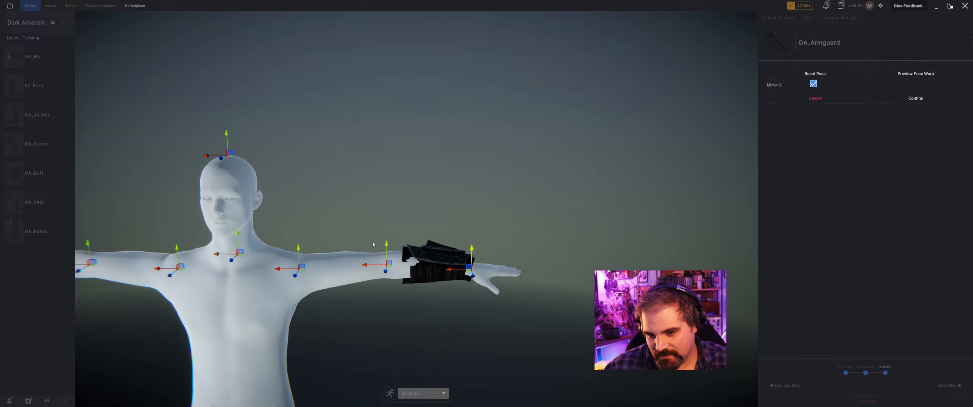
middle_drag(373, 245, 567, 167)
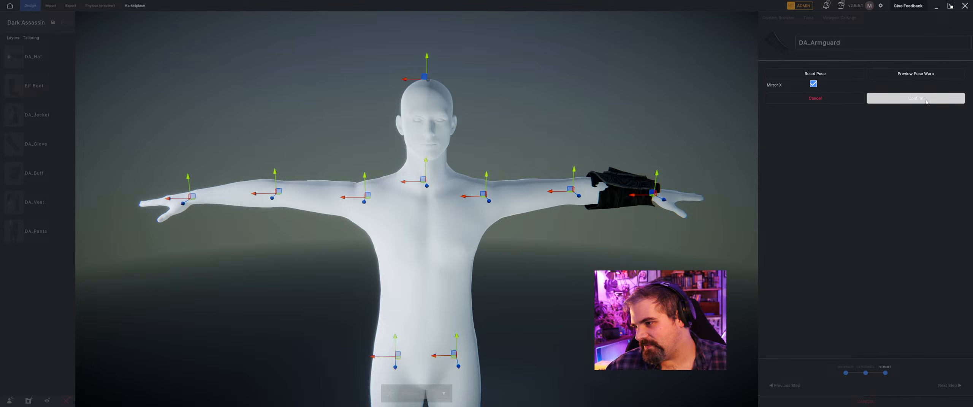
click(904, 100)
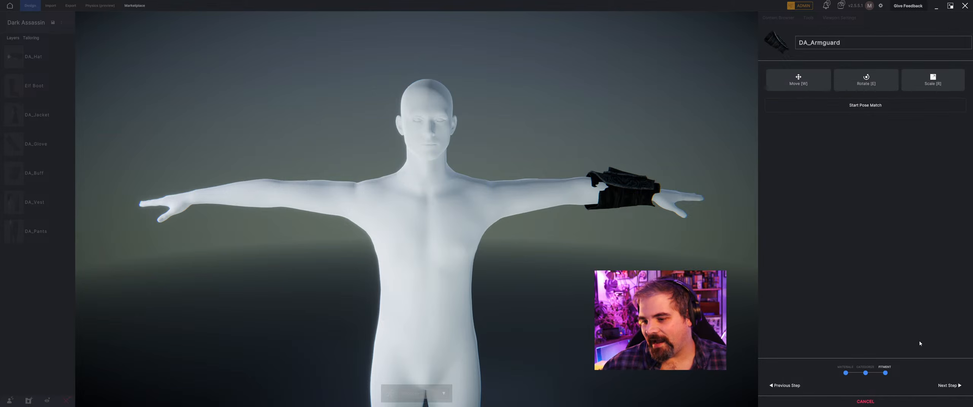
click(944, 385)
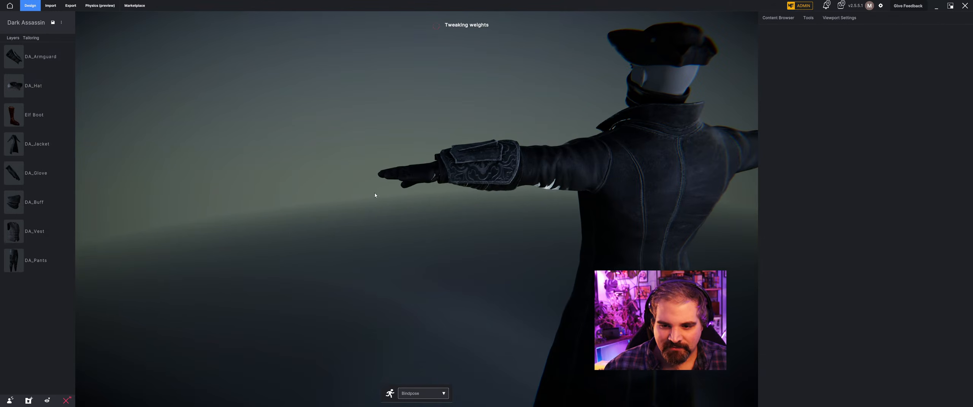
Move the armguard slightly along the jacket sleeve toward the hand, confirm the transform and save the project.
click(451, 174)
drag(478, 170, 475, 170)
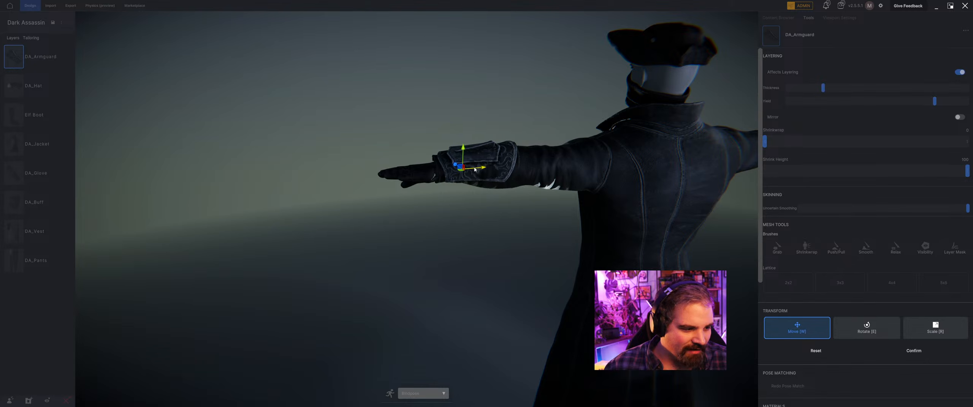
middle_drag(391, 205, 574, 165)
middle_drag(400, 189, 432, 210)
click(923, 350)
click(481, 256)
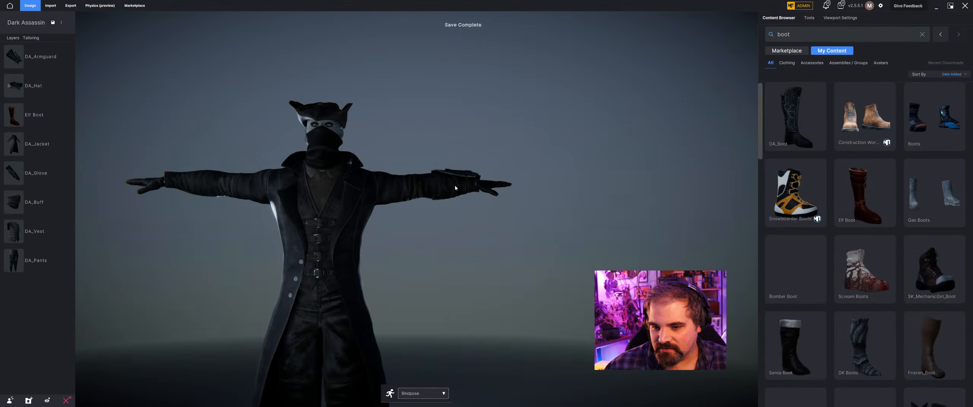
Try to mirror the armguard onto the other forearm.
click(454, 186)
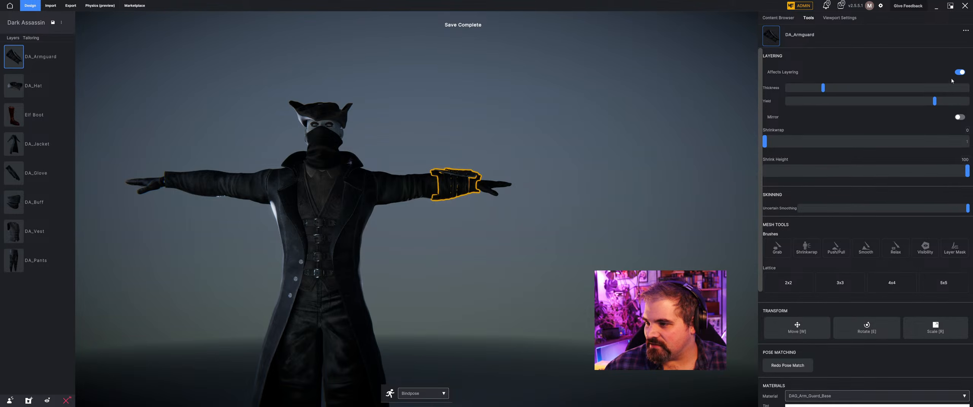
click(959, 117)
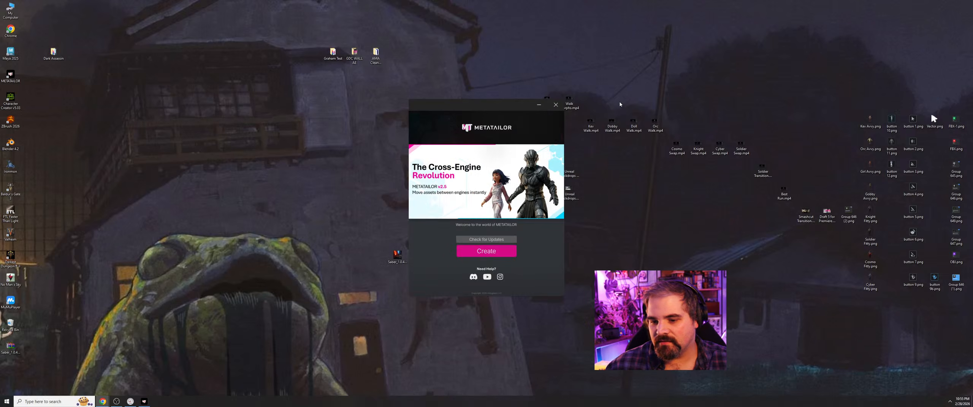
Relaunch METATAILOR, reopen the Dark Assassin project and inspect the tailored outfit from several angles.
click(499, 249)
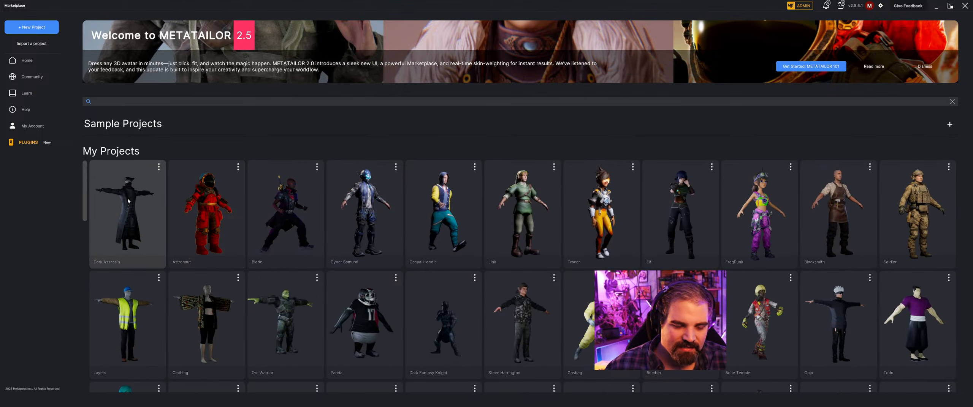
click(128, 201)
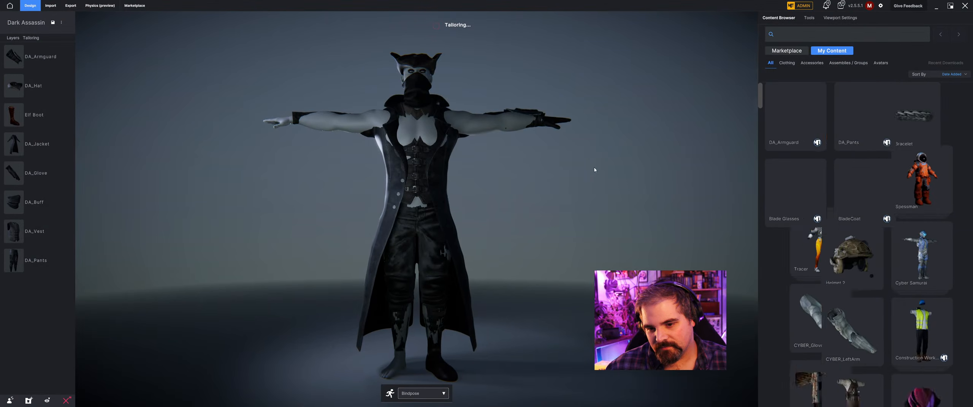
middle_drag(594, 168, 469, 198)
scroll(536, 190, up, 2)
middle_drag(334, 217, 615, 203)
middle_drag(539, 228, 523, 252)
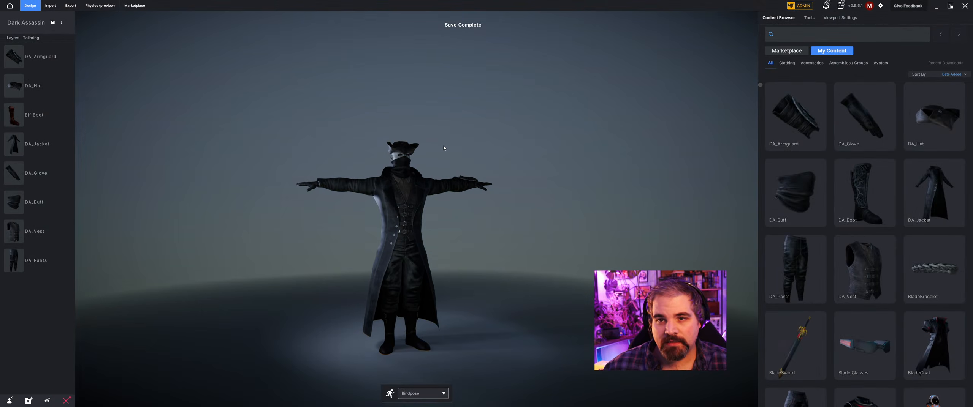
click(935, 7)
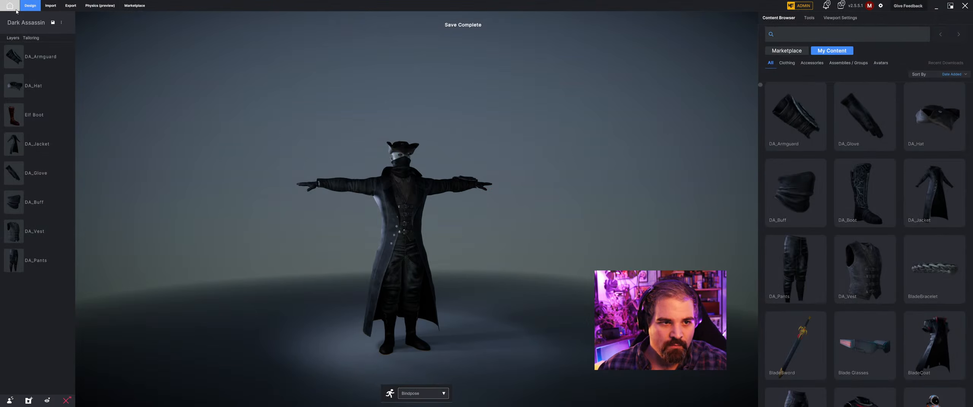
Start a new project from the home page with an imported custom avatar instead of a starter mannequin.
click(9, 8)
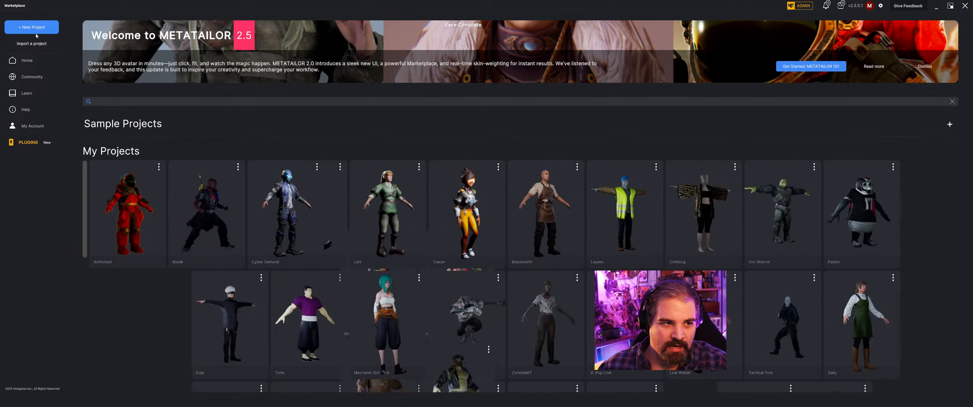
click(36, 29)
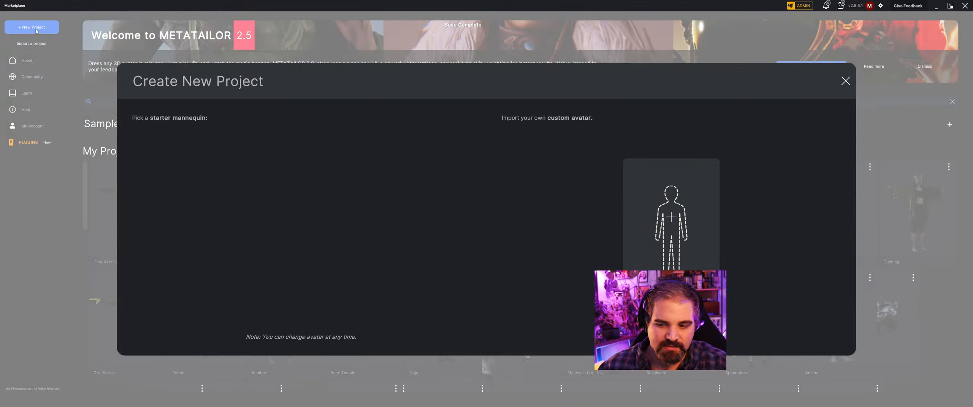
click(666, 226)
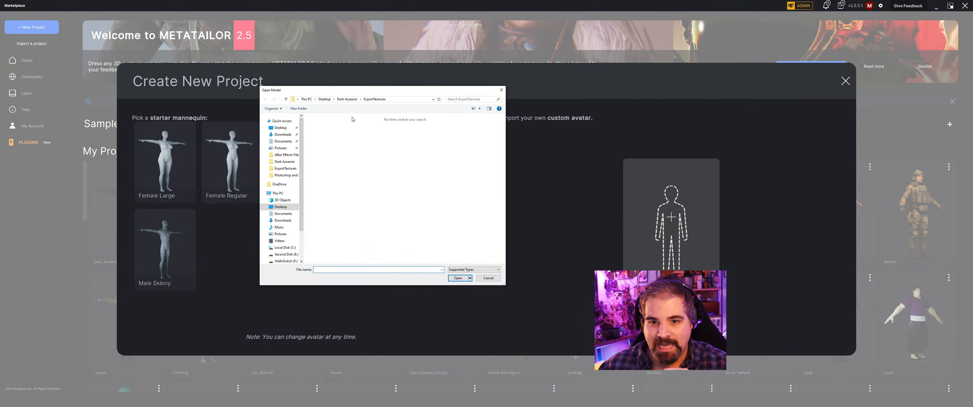
Create a project named White Tie from the FBX avatar in the White Tie folder under DAZ Not using on Second Disk (E:).
drag(403, 96, 0, 91)
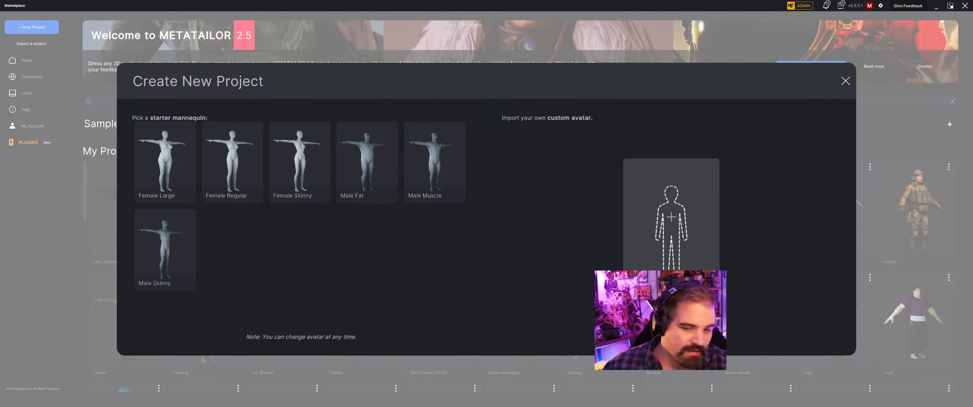
drag(0, 87, 403, 88)
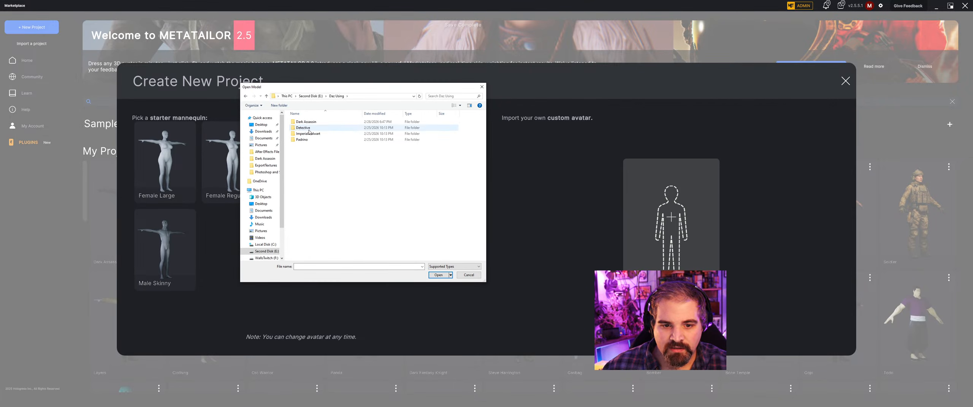
double_click(320, 134)
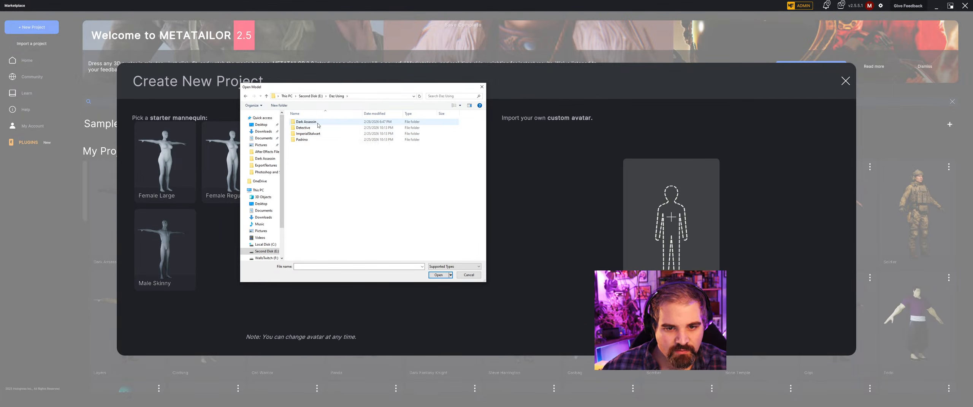
drag(319, 88, 0, 97)
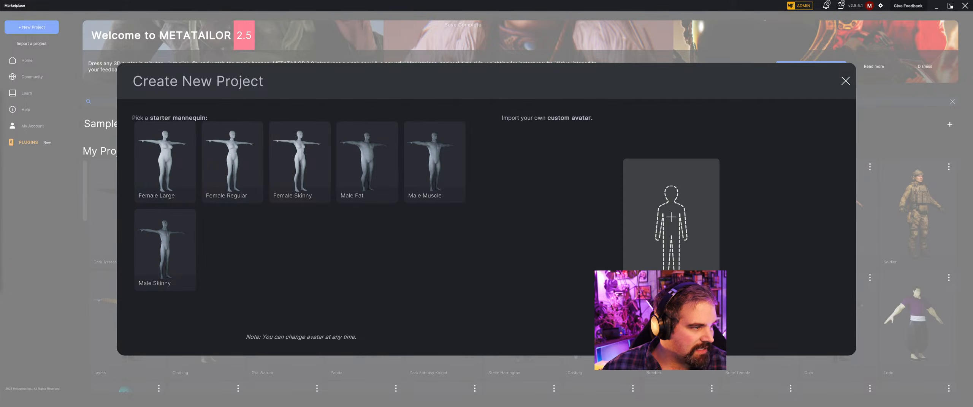
drag(0, 97, 438, 82)
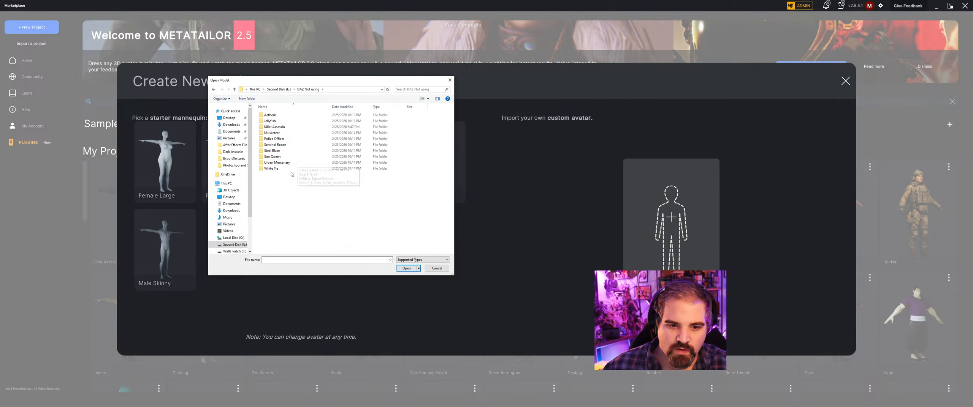
click(292, 169)
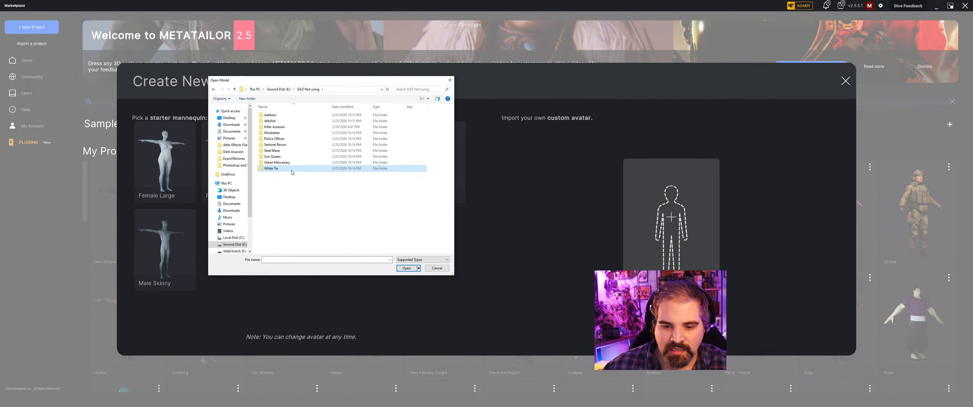
click(405, 270)
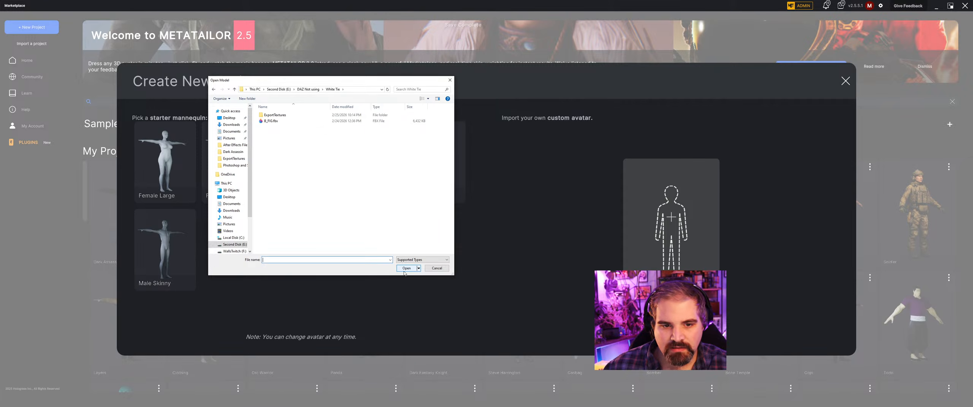
click(288, 121)
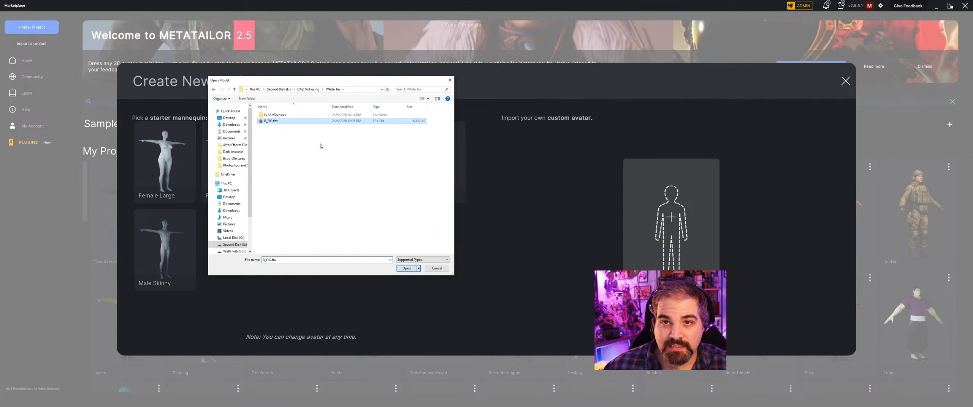
click(407, 269)
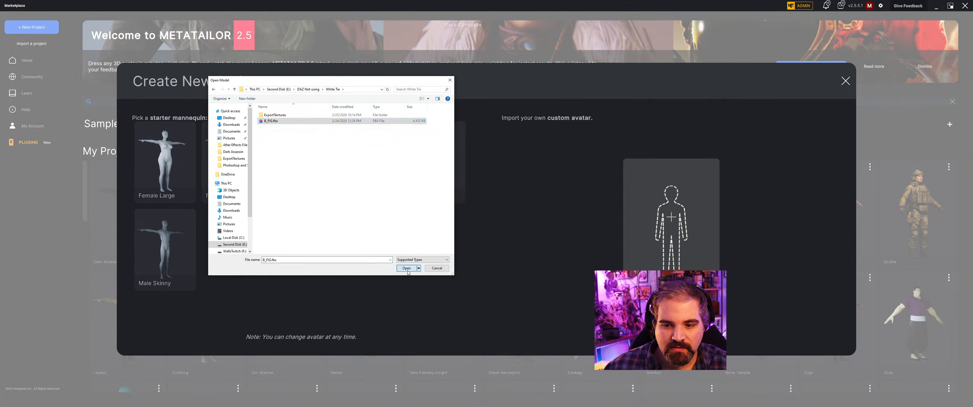
text(White T)
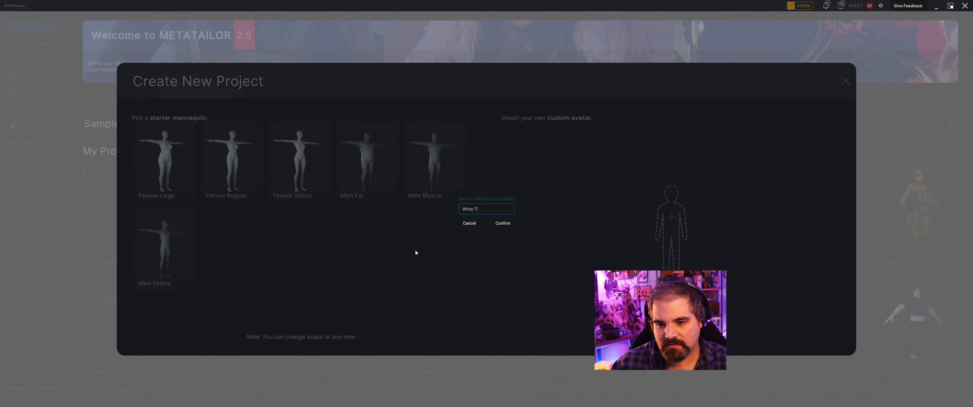
key(Return)
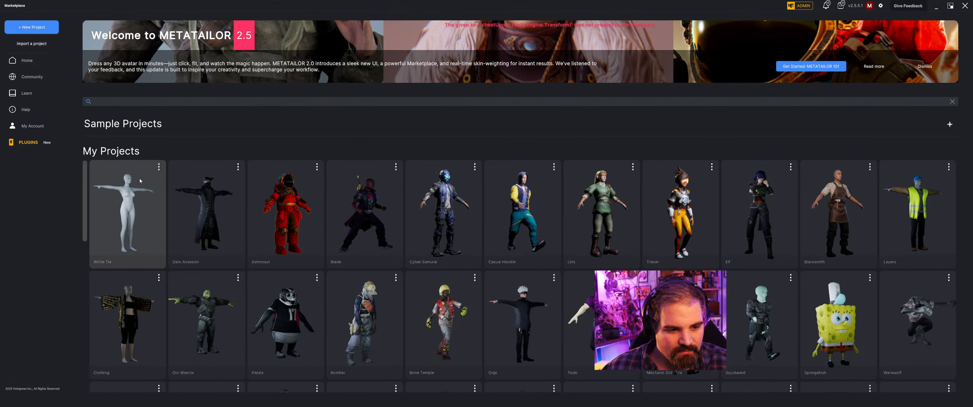
Open the White Tie project and search My Content for "white" among the avatars and all assets, then clear the search.
click(146, 171)
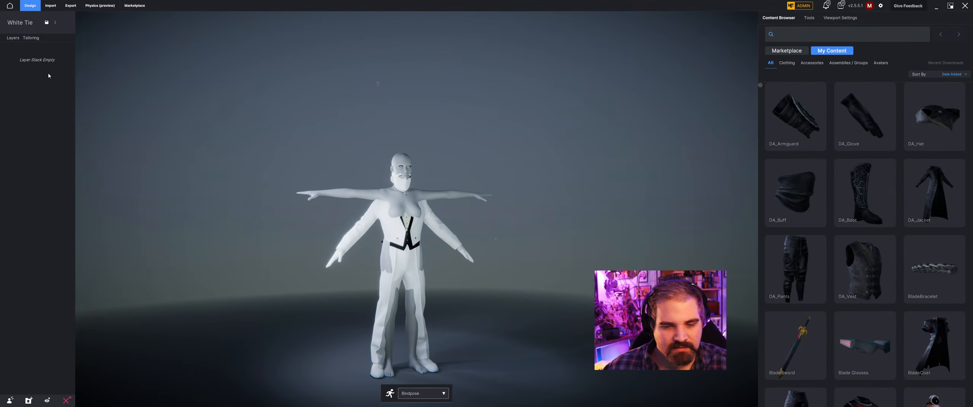
click(881, 63)
click(809, 34)
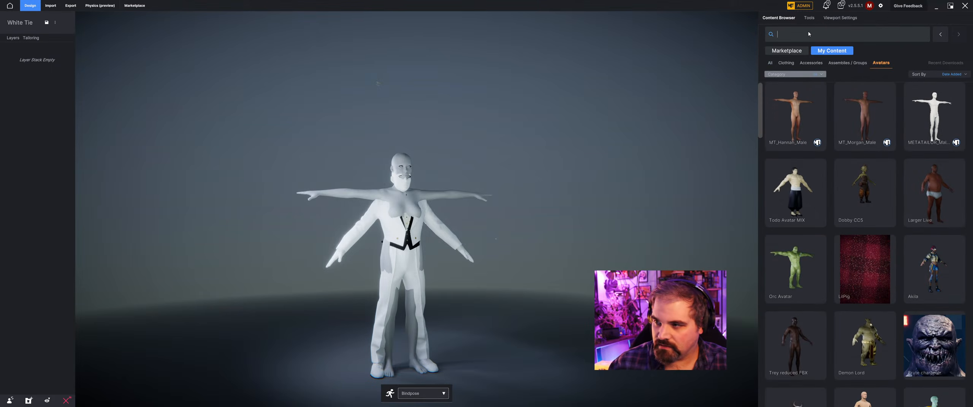
text(white)
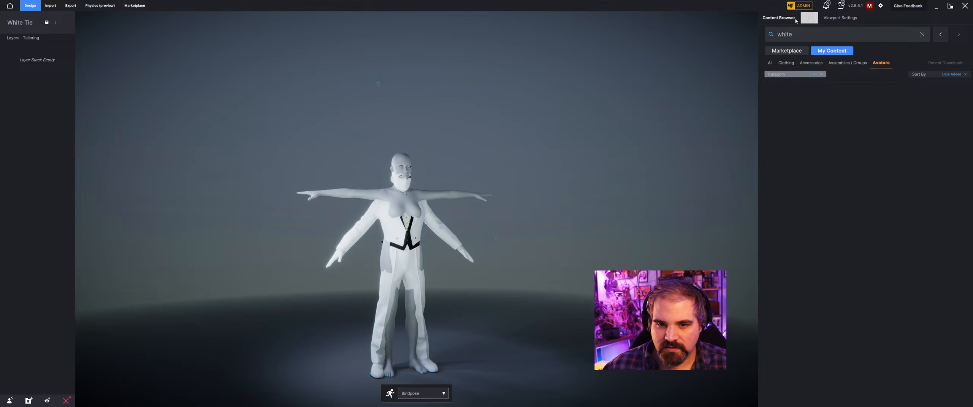
click(770, 62)
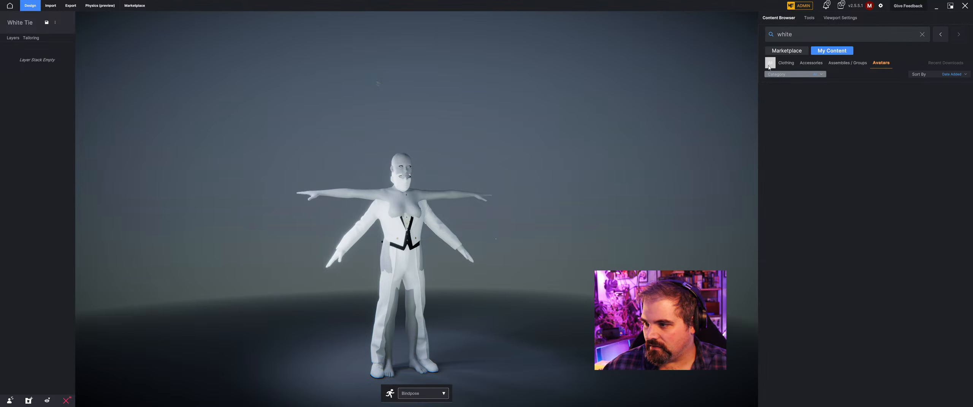
click(922, 34)
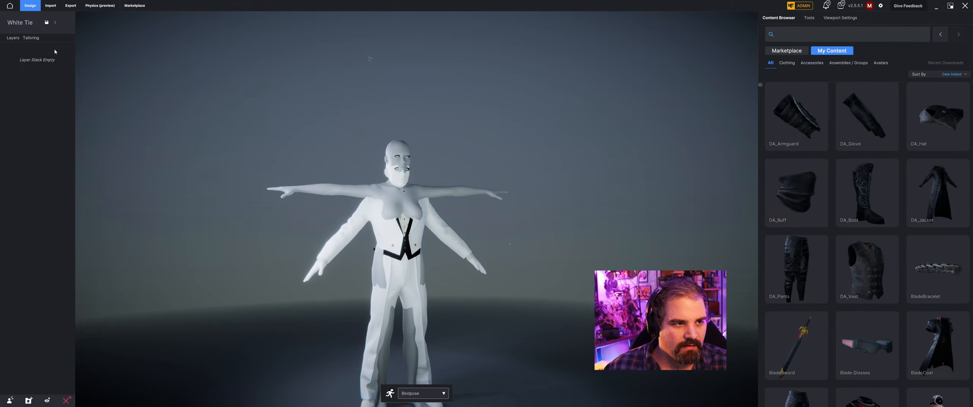
Return to the home page and create a new project named White Tie from the Male Muscle starter mannequin.
click(10, 5)
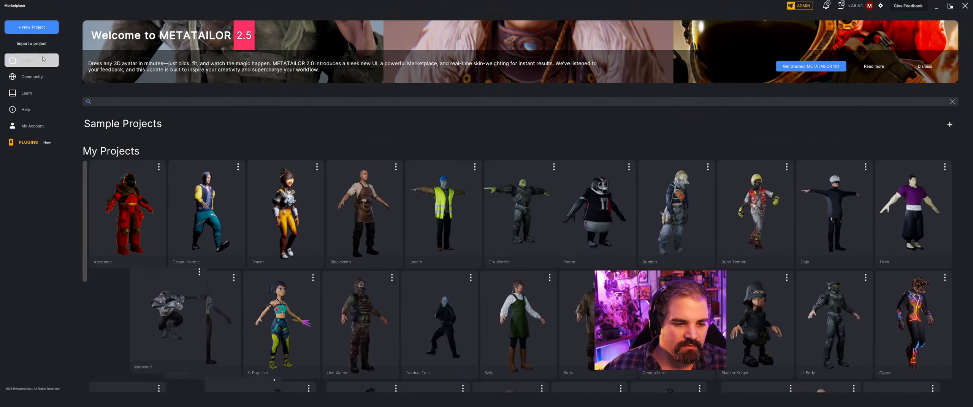
click(33, 28)
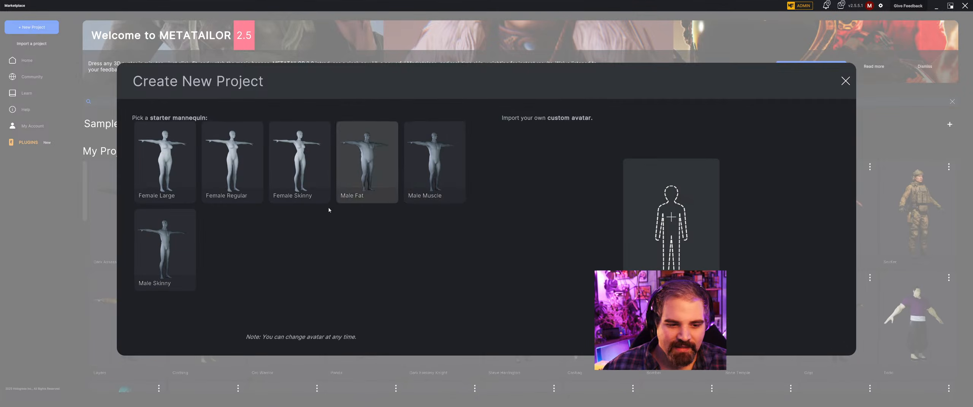
click(426, 188)
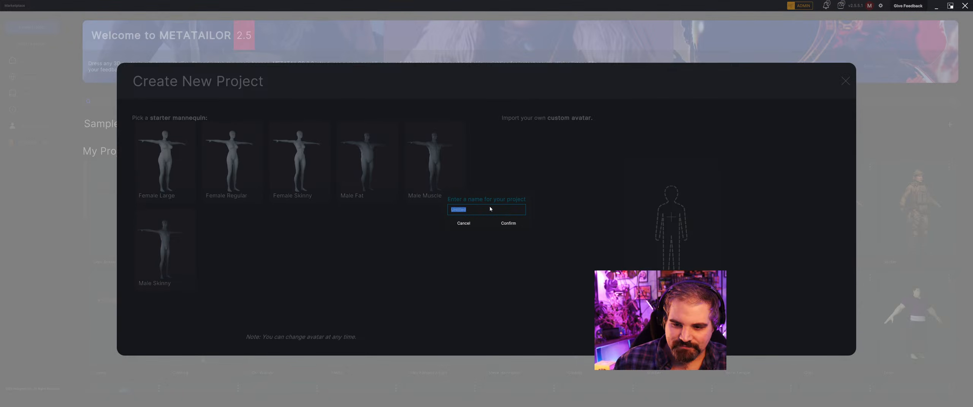
text(White)
key(Return)
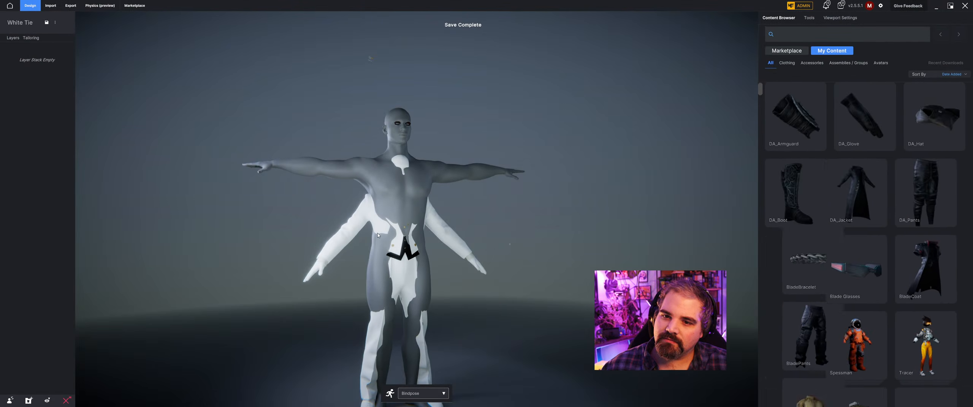
Inspect the mannequin and the overlapping white suit meshes from front and back, then close METATAILOR.
middle_drag(378, 236, 553, 248)
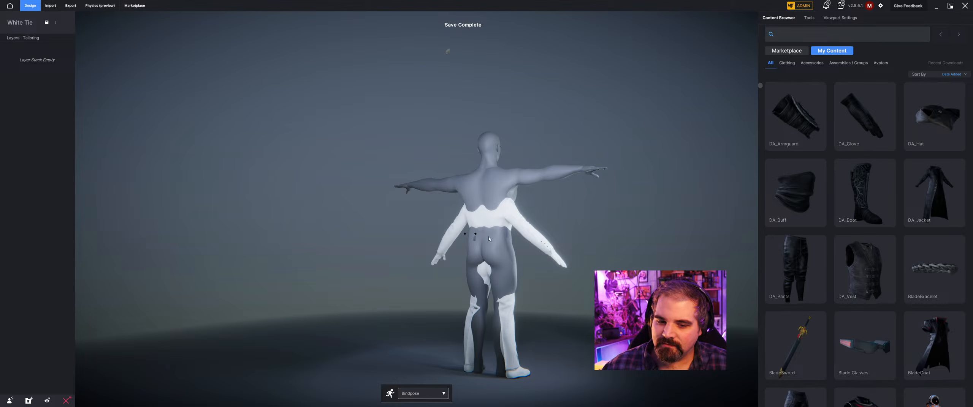
middle_drag(489, 239, 366, 236)
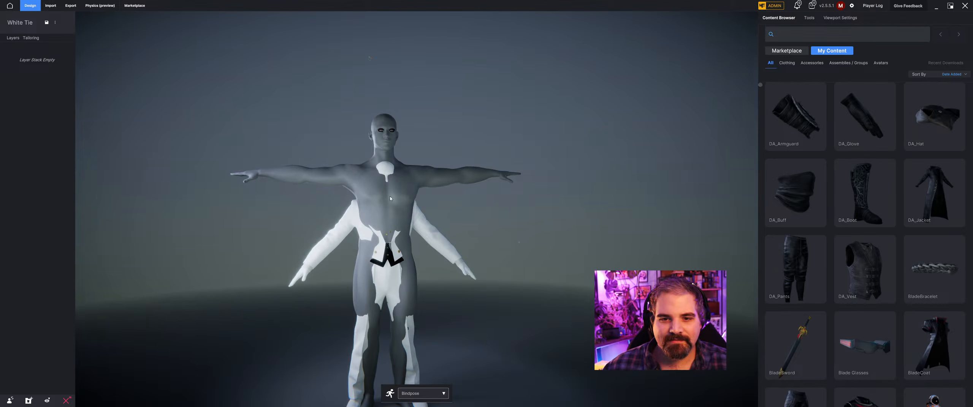
click(965, 5)
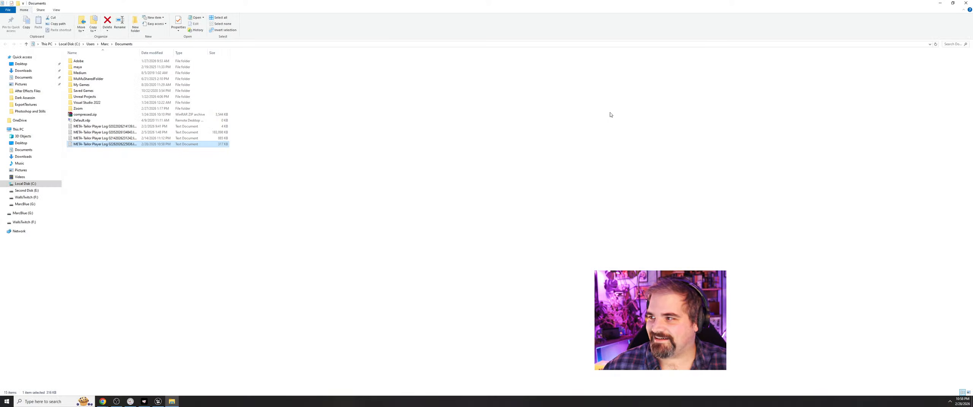
Move the newest META-Tailor Player Log from Documents to the desktop, minimizing the Unreal editor, and close the folder window.
click(953, 3)
drag(690, 101, 616, 133)
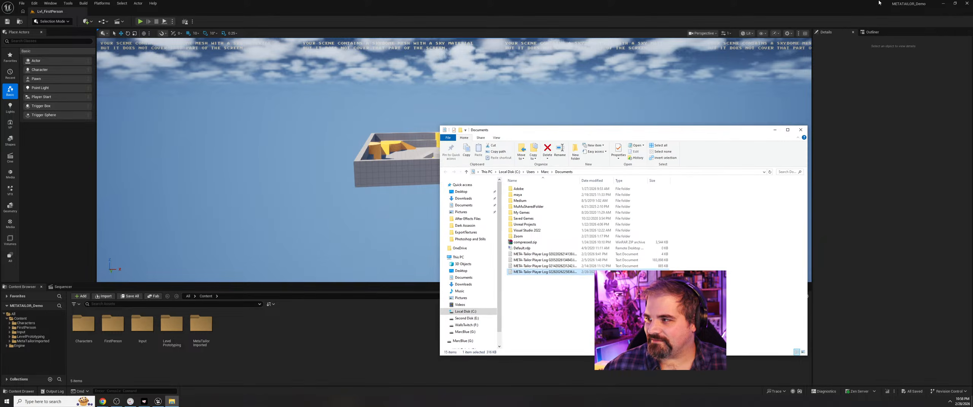
click(943, 3)
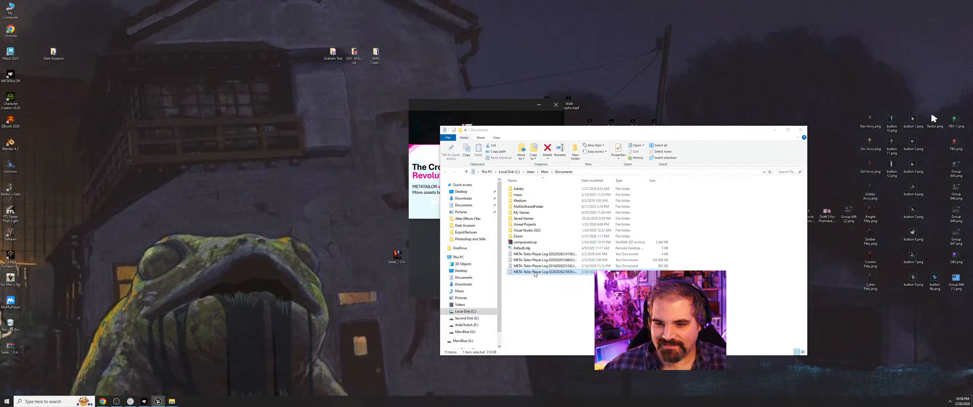
drag(292, 200, 293, 200)
click(801, 130)
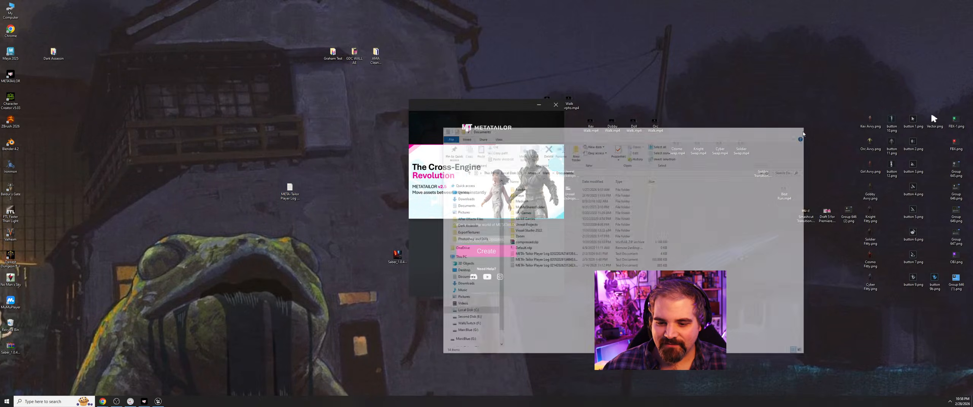
Relaunch METATAILOR, open the White Tie project and try to import the FBX from the White Tie folder as its avatar.
click(475, 257)
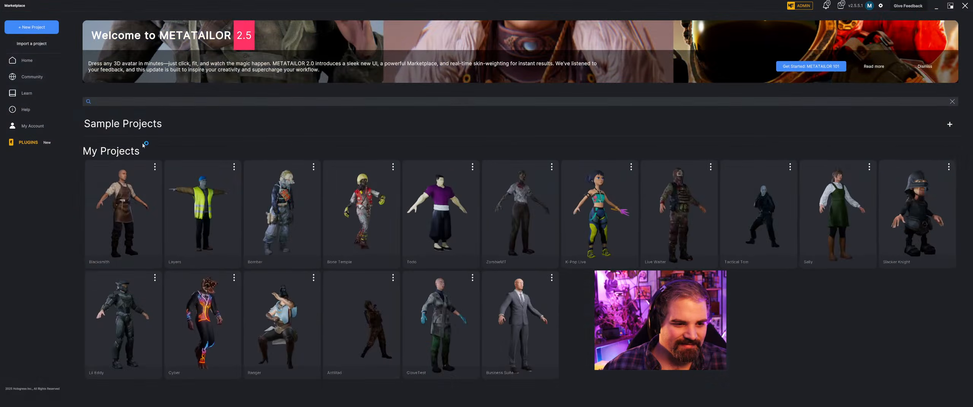
click(137, 188)
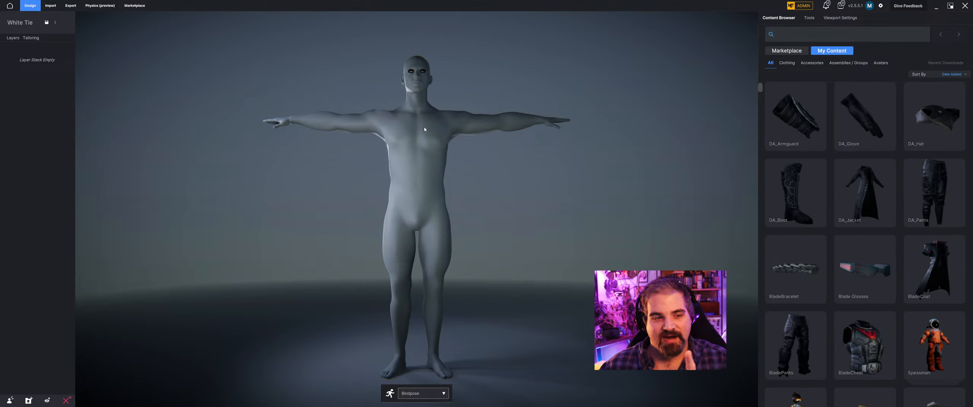
click(51, 5)
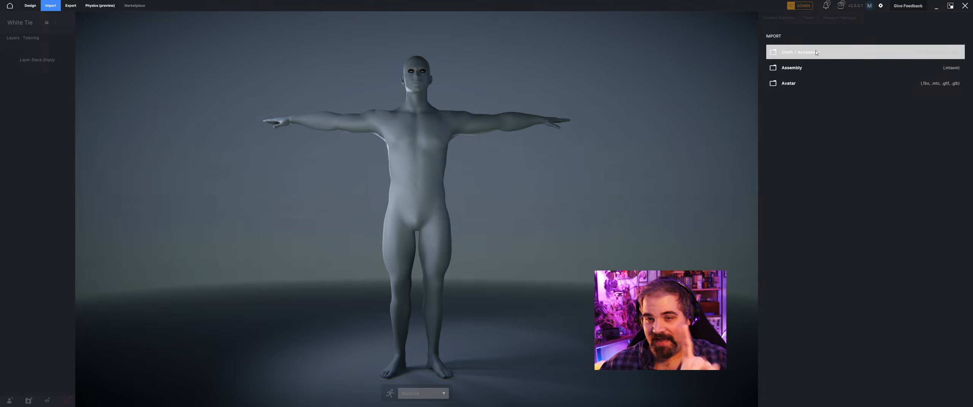
click(815, 84)
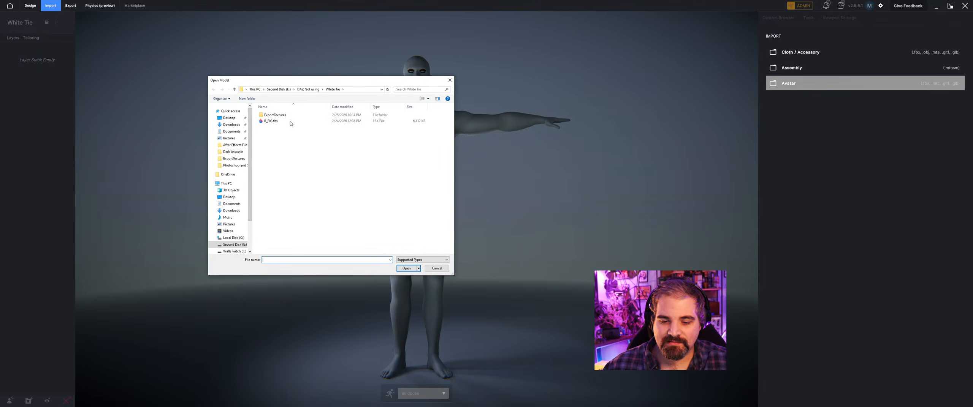
click(271, 121)
click(404, 268)
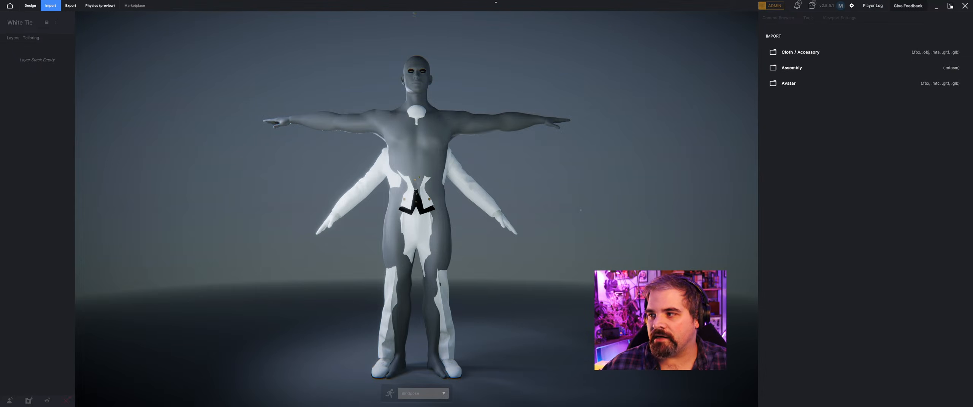
Generate a new player log, move it from Documents to the desktop and close the folder window.
click(873, 7)
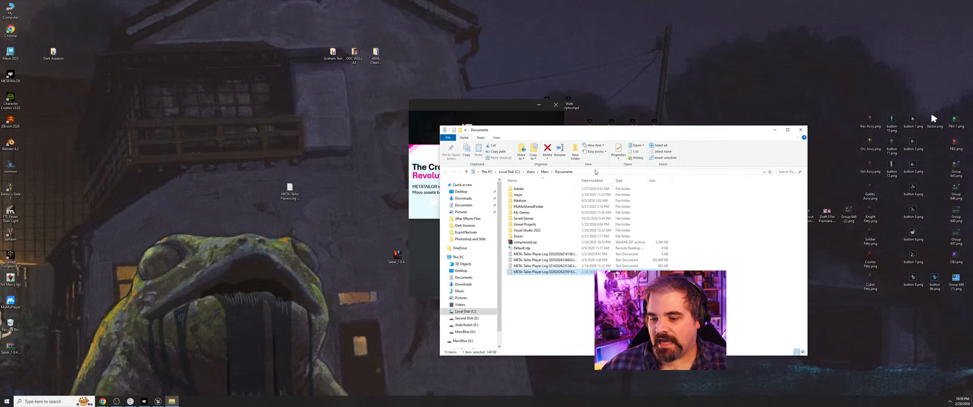
drag(234, 218, 274, 219)
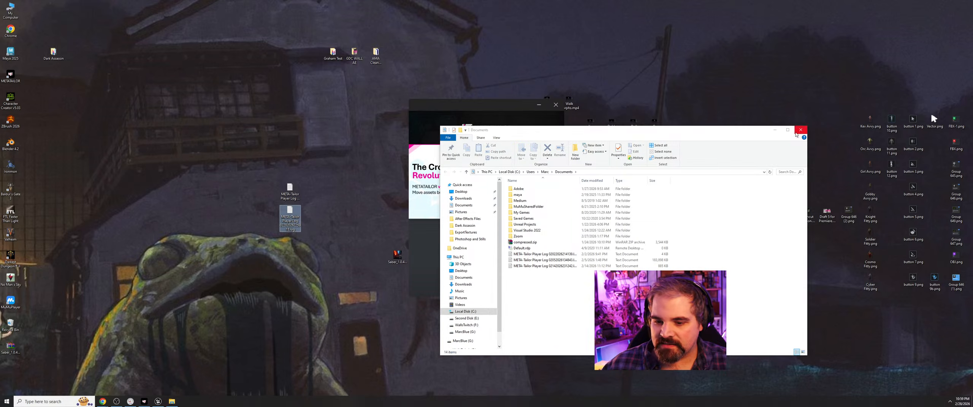
click(801, 130)
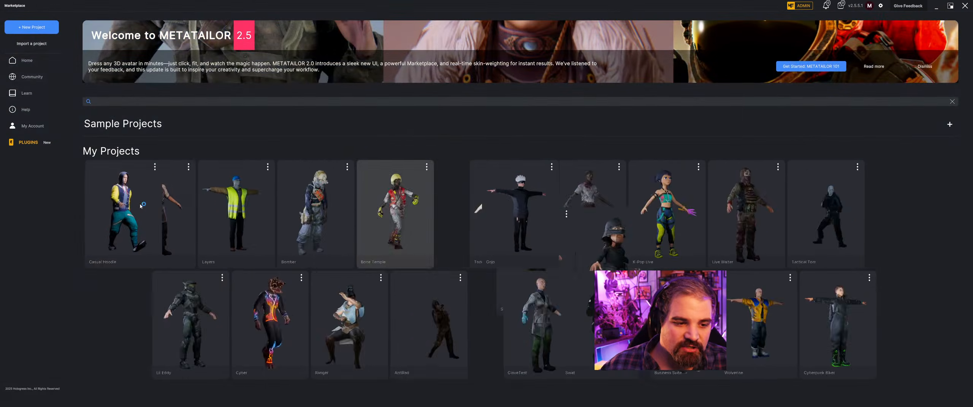
Delete the White Tie project from My Projects and open the Dark Assassin project.
click(157, 168)
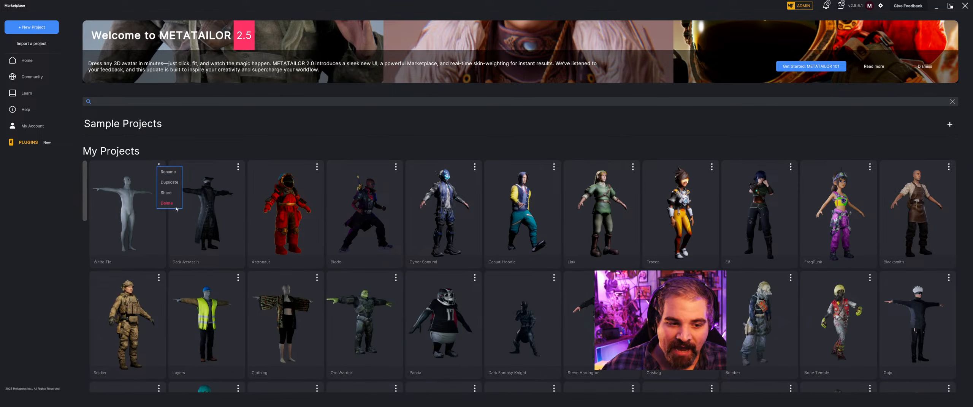
click(175, 206)
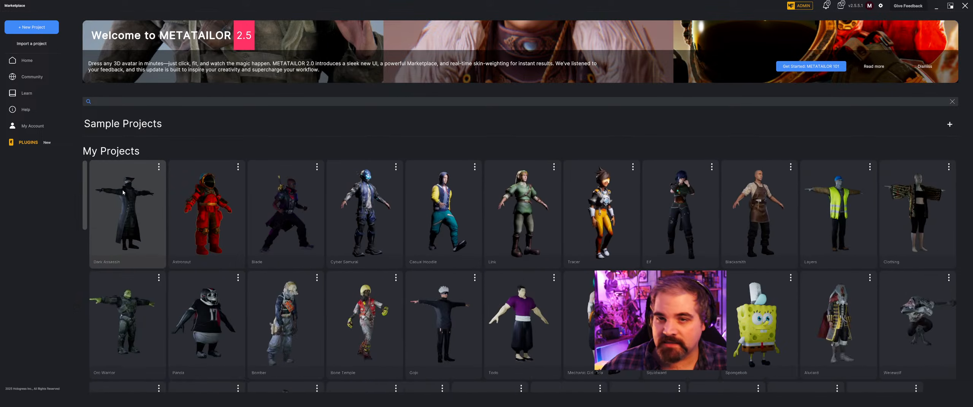
click(122, 192)
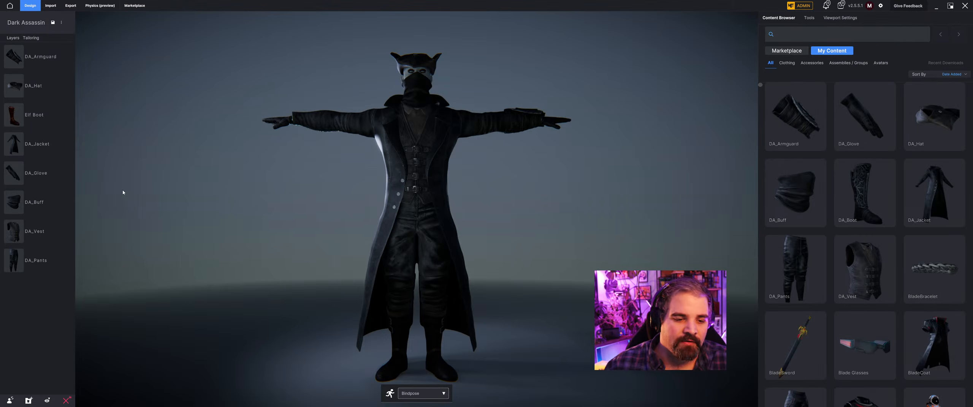
Switch to the Unreal editor, open the Characters content folder and focus on the level's central cylinder.
key(alt+Tab)
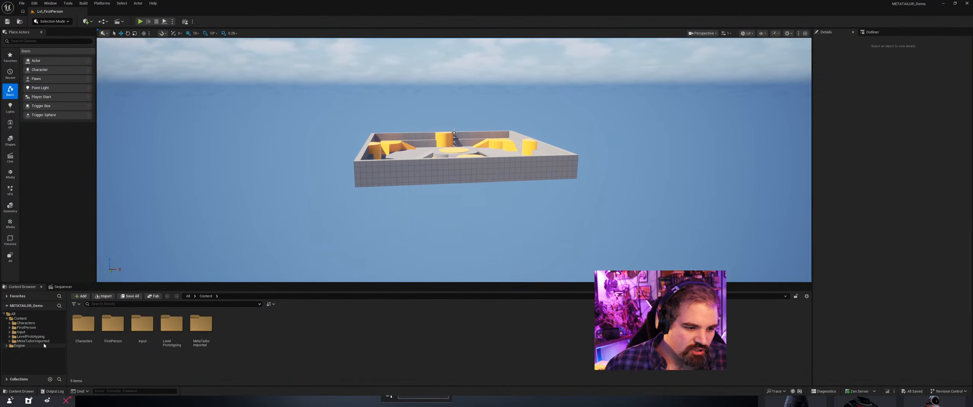
click(51, 323)
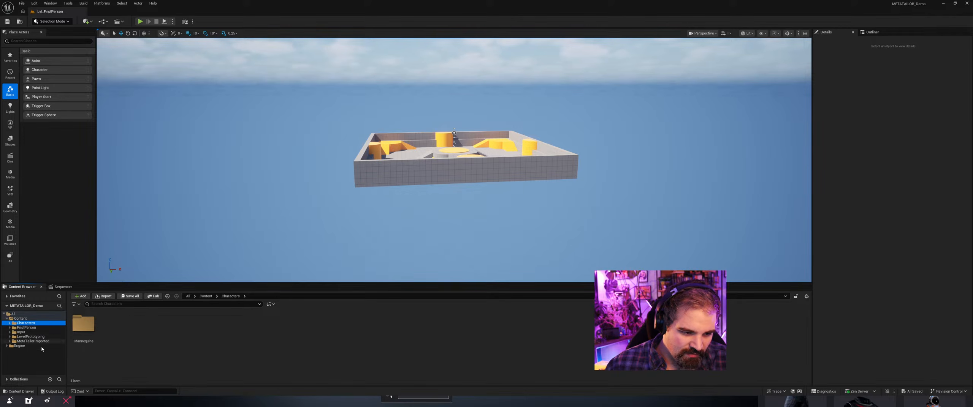
double_click(91, 335)
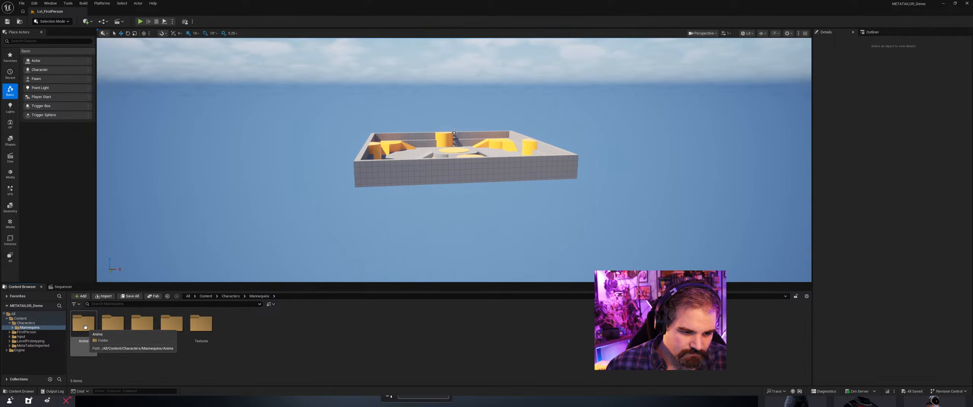
click(41, 323)
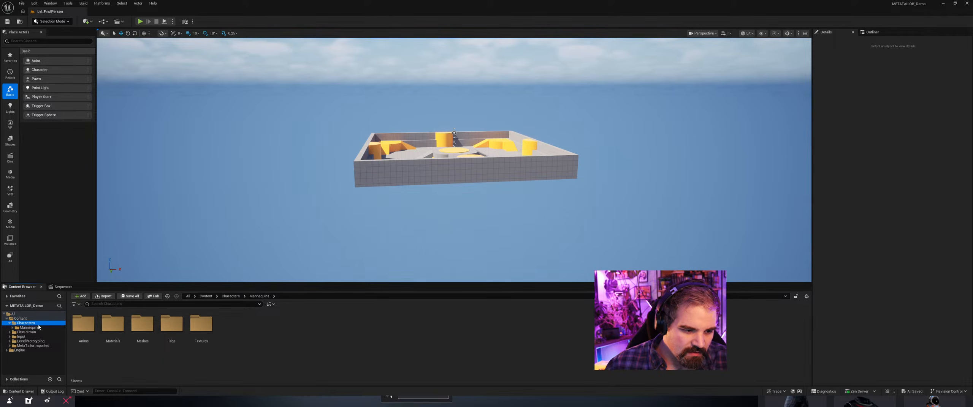
scroll(487, 156, up, 1)
scroll(487, 156, up, 5)
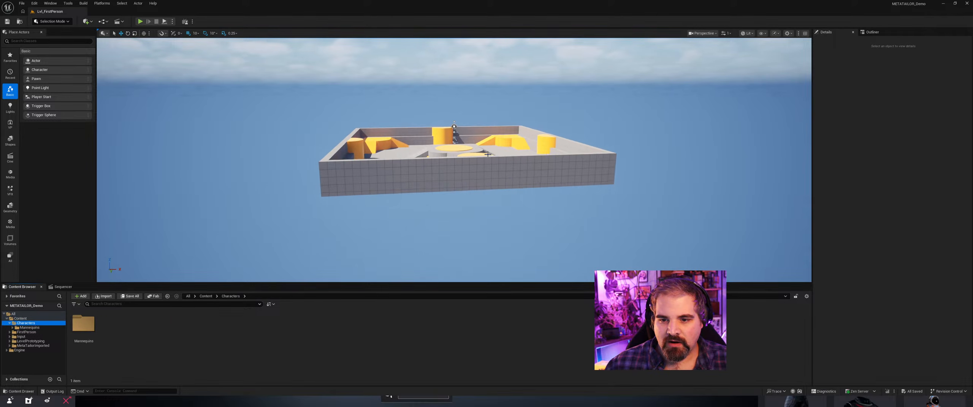
click(456, 145)
key(f)
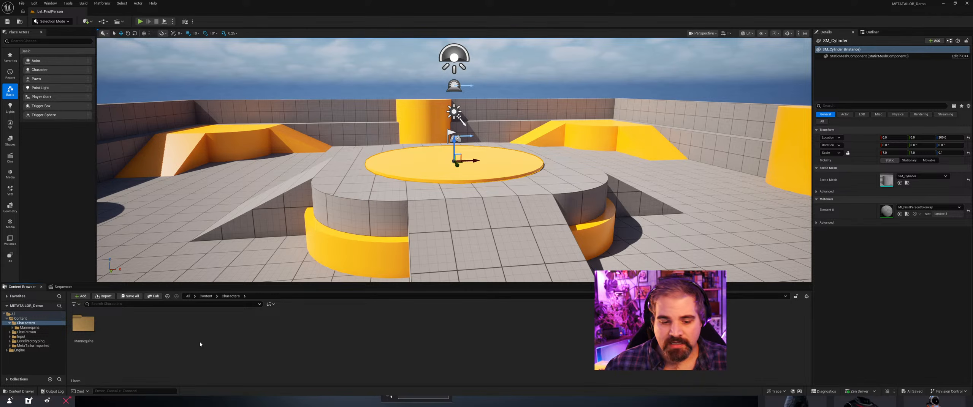
Create a Blueprint class with Character as parent in the Characters folder and name it DarkAssassin.
right_click(173, 347)
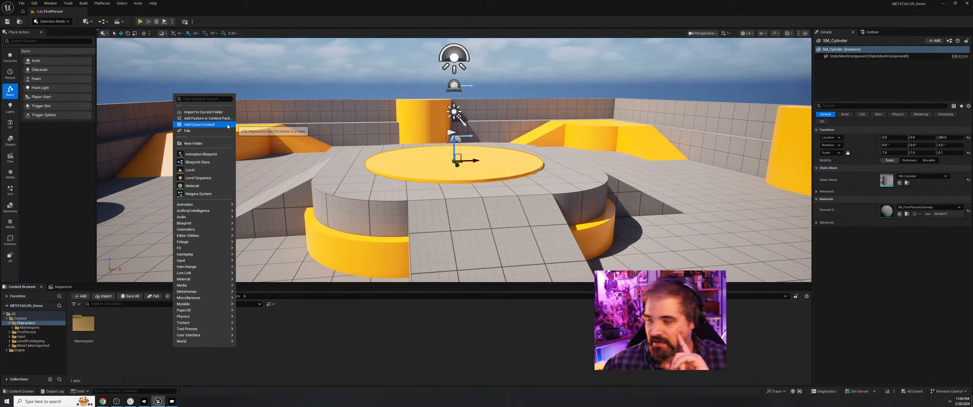
click(212, 161)
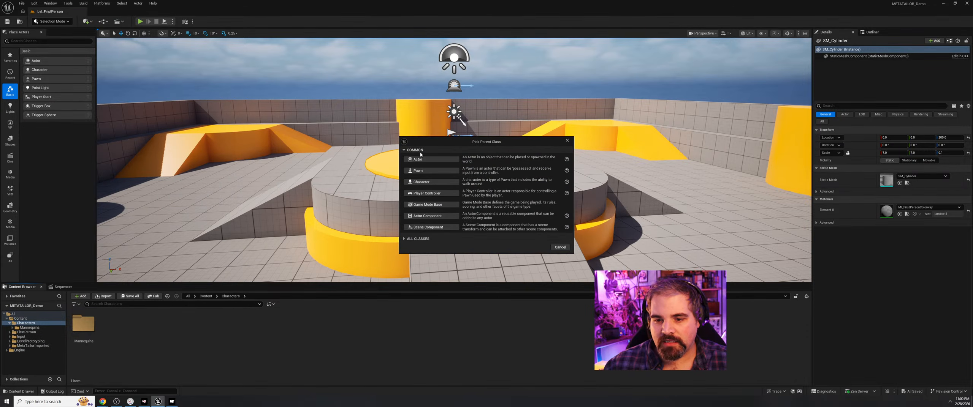
click(446, 184)
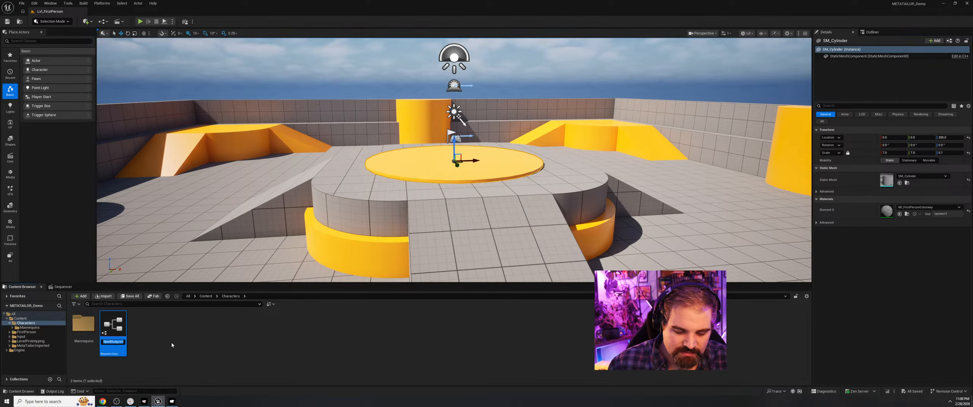
text(Dark A)
text(ssass)
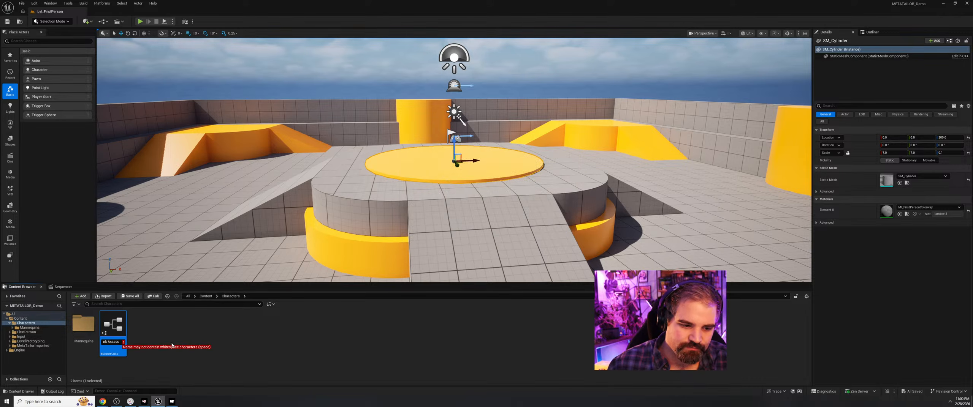
text(in)
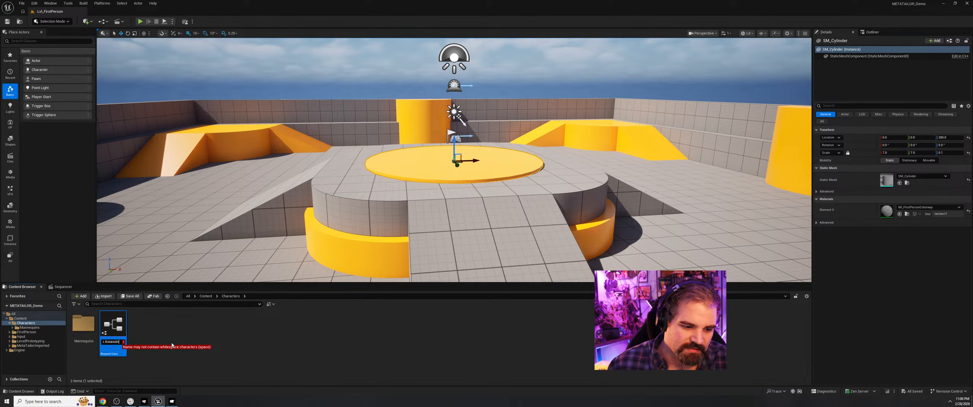
key(Home)
key(Delete)
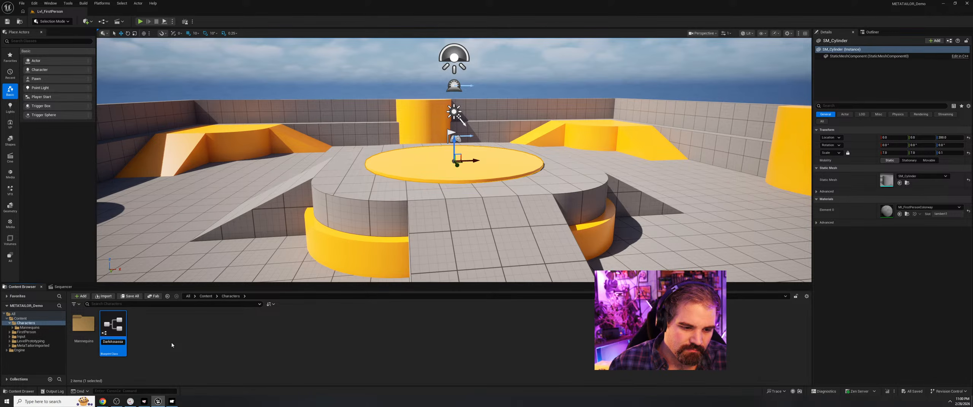
key(Return)
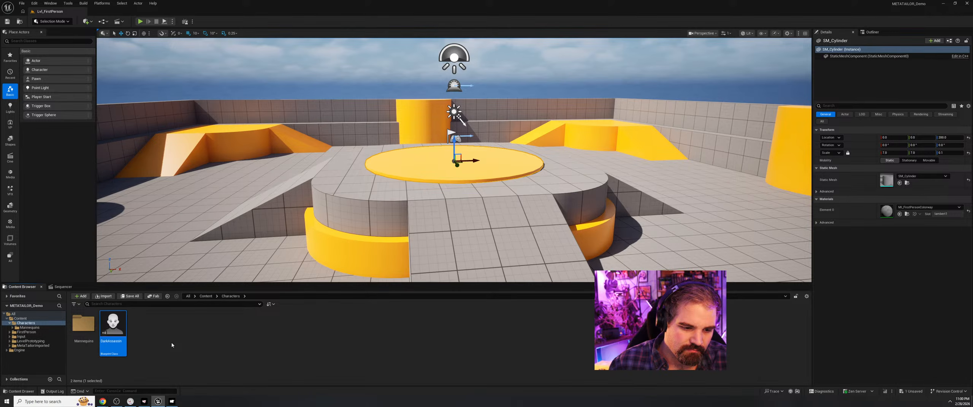
Open the DarkAssassin blueprint, select its Mesh component and start receiving from METATAILOR.
double_click(125, 330)
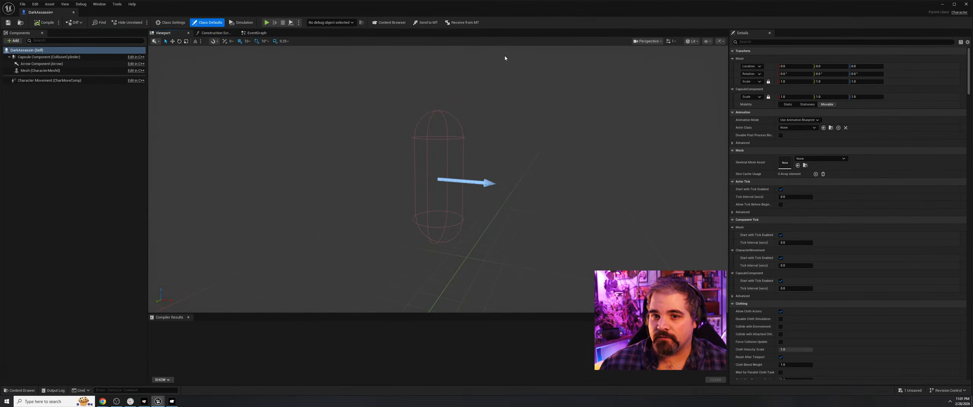
click(473, 184)
scroll(388, 131, up, 3)
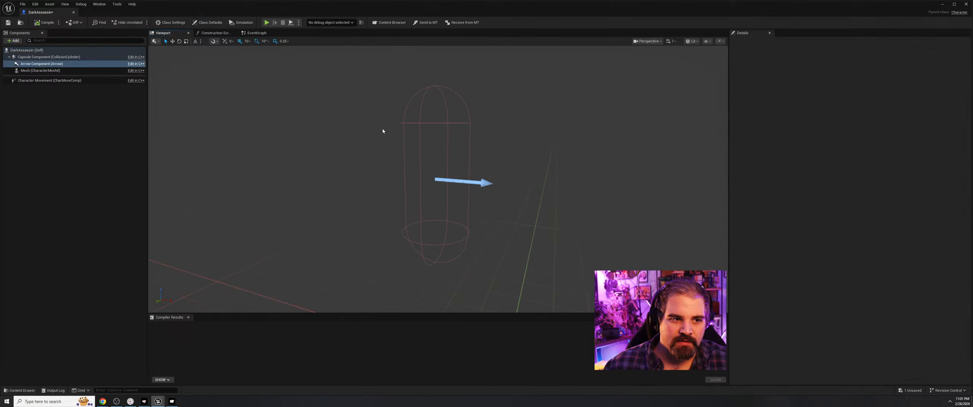
click(40, 70)
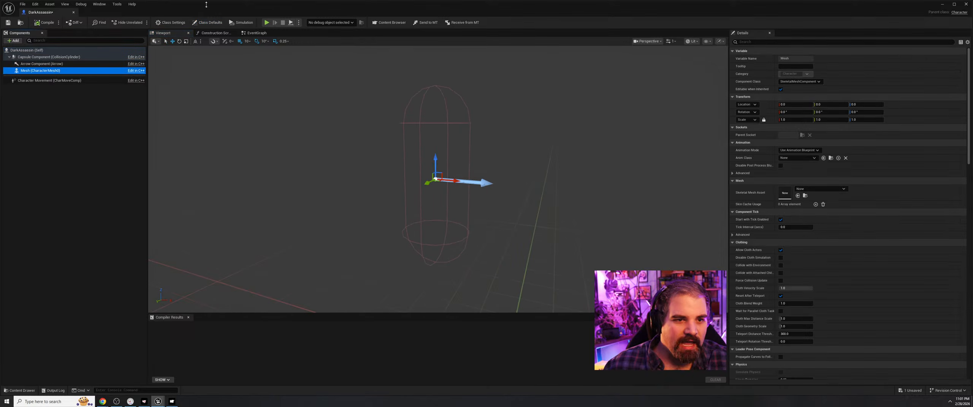
click(463, 23)
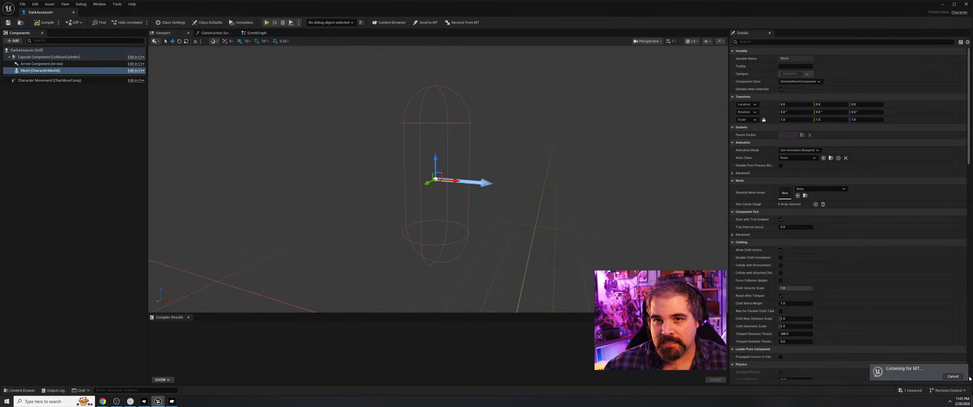
Switch to METATAILOR, choose the Unreal export, set the export name to Assassin and send the avatar to Unreal.
key(alt+Tab)
key(alt+Tab)
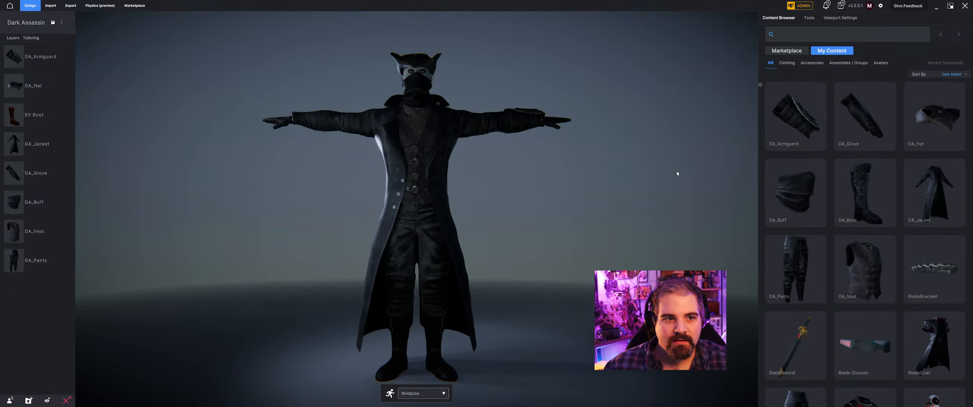
click(71, 5)
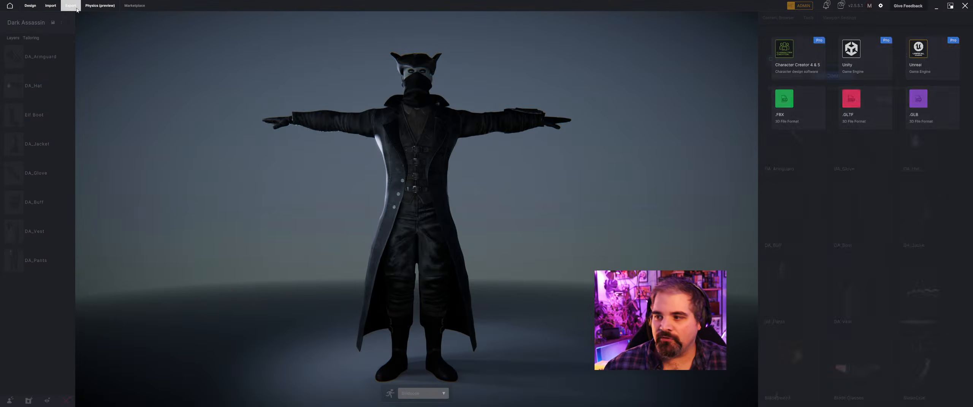
click(935, 73)
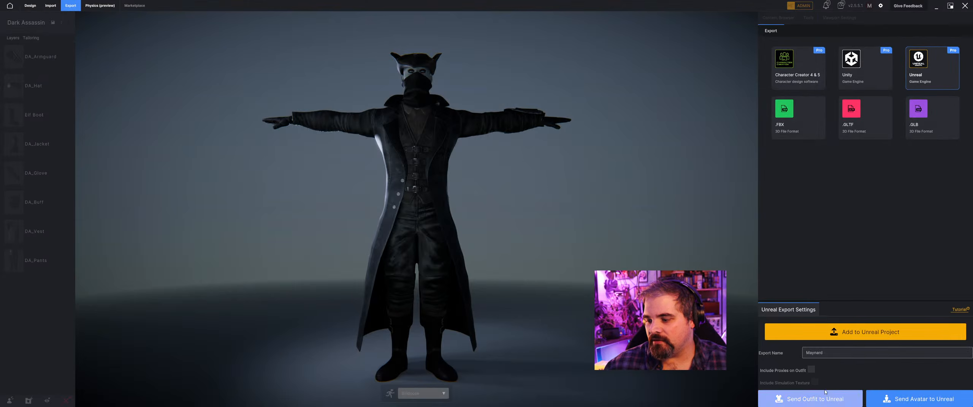
click(835, 354)
key(ctrl+a)
key(BackSpace)
text(Assassin)
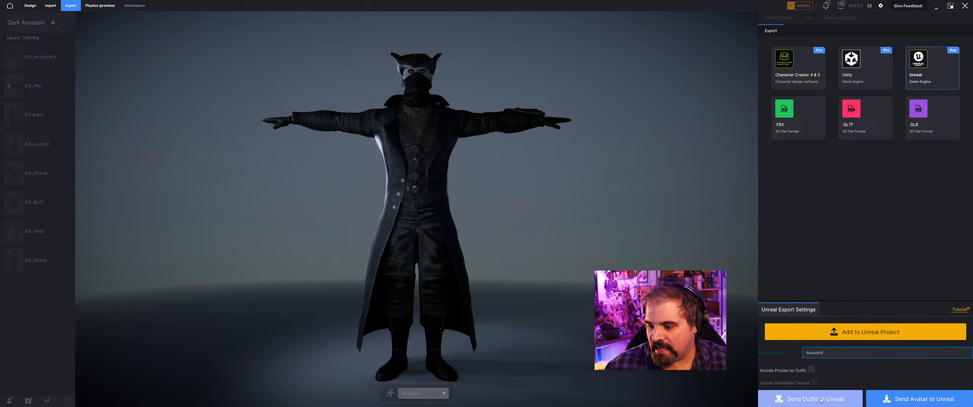
click(896, 398)
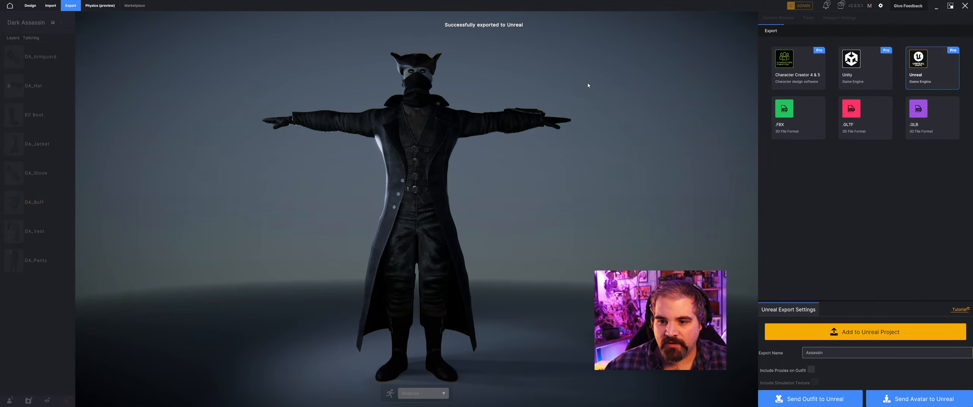
Return to the DarkAssassin blueprint, review the FBX import messages in the Message Log and close it.
key(alt+Tab)
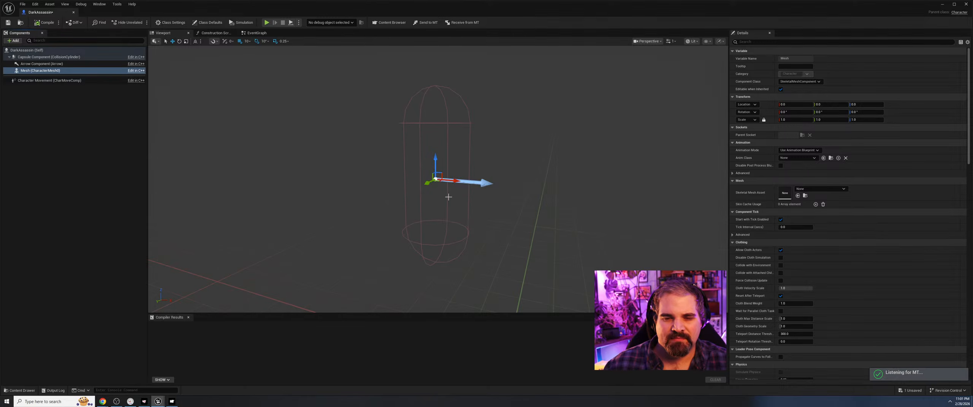
scroll(402, 127, down, 7)
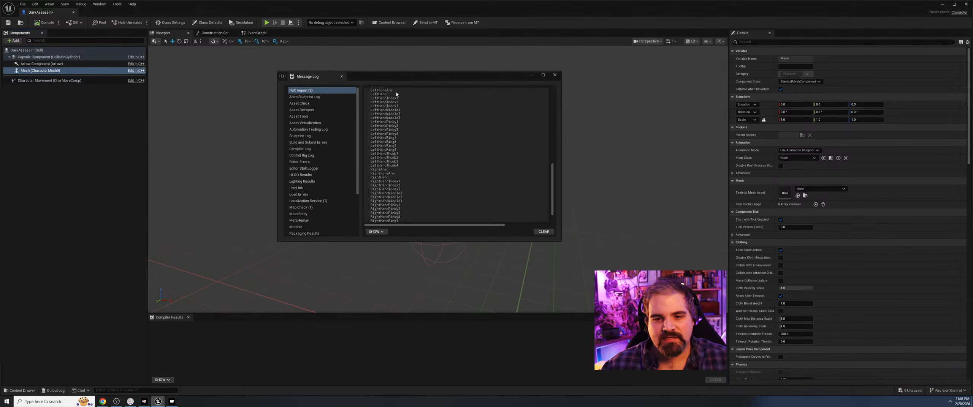
scroll(402, 127, up, 8)
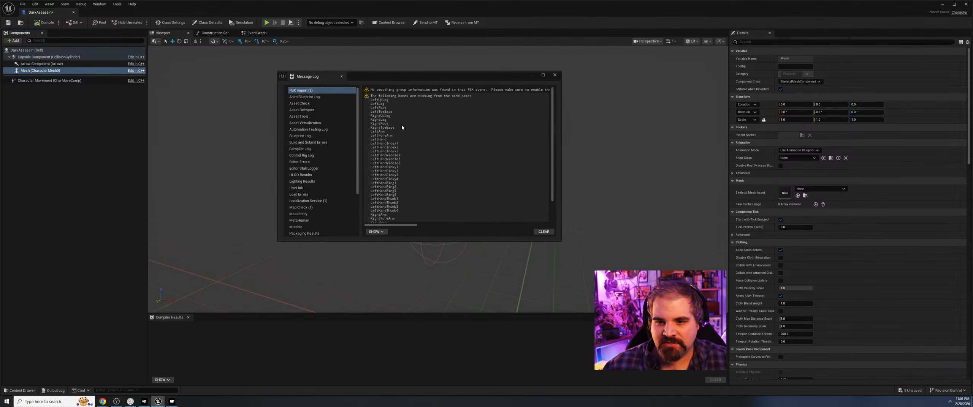
scroll(402, 132, down, 8)
scroll(402, 132, up, 5)
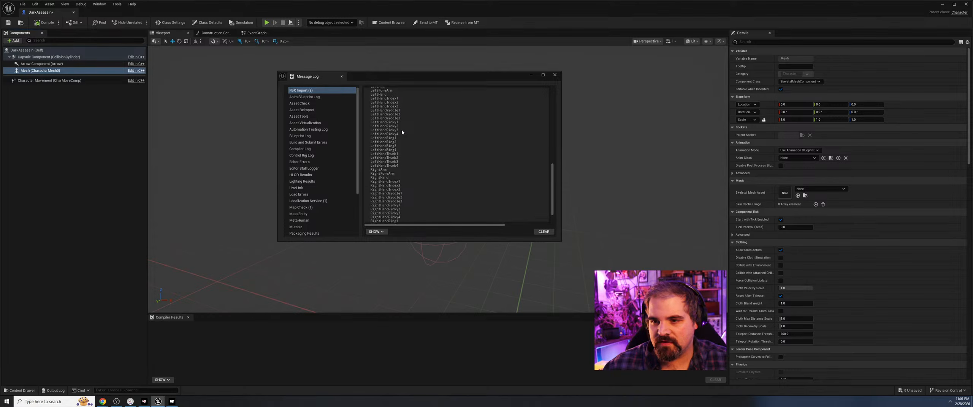
click(555, 75)
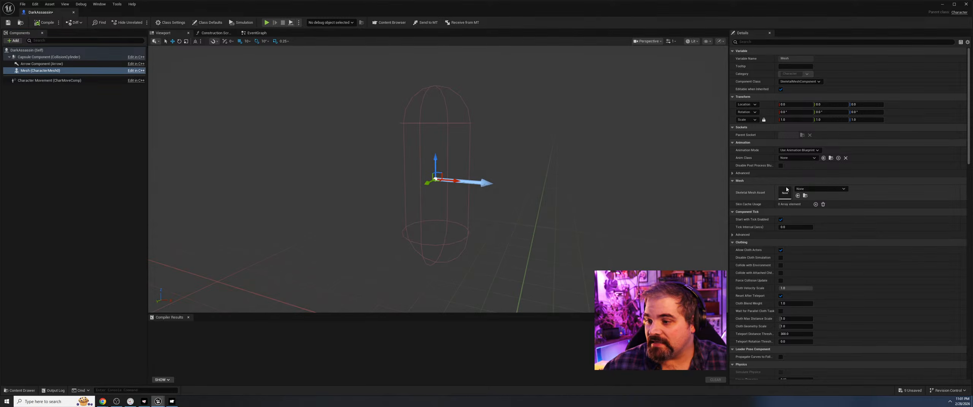
Assign the Assassin skeletal mesh to the Mesh component and lower the body so its feet meet the capsule's base.
click(818, 191)
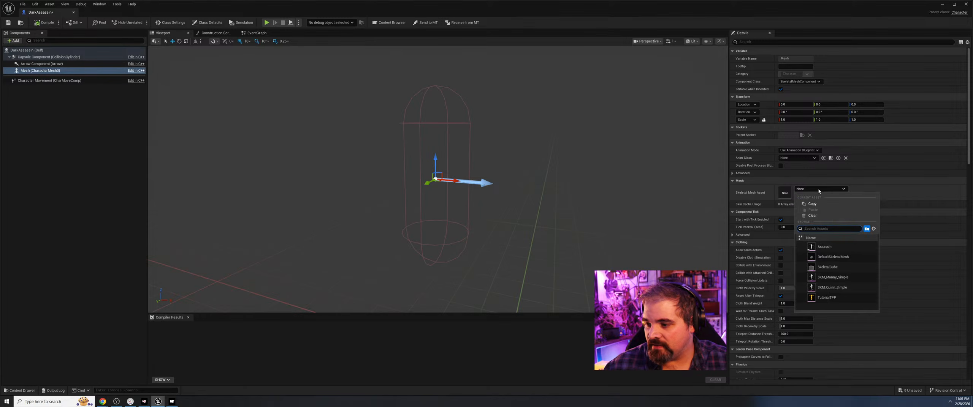
click(823, 249)
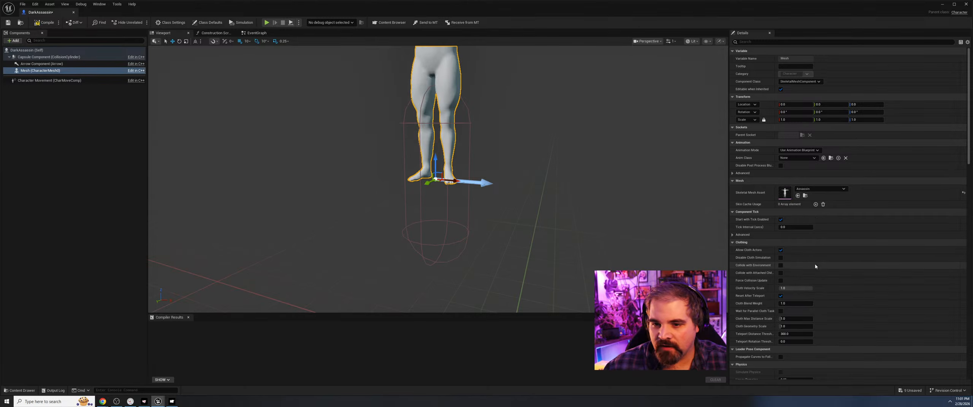
scroll(447, 161, down, 4)
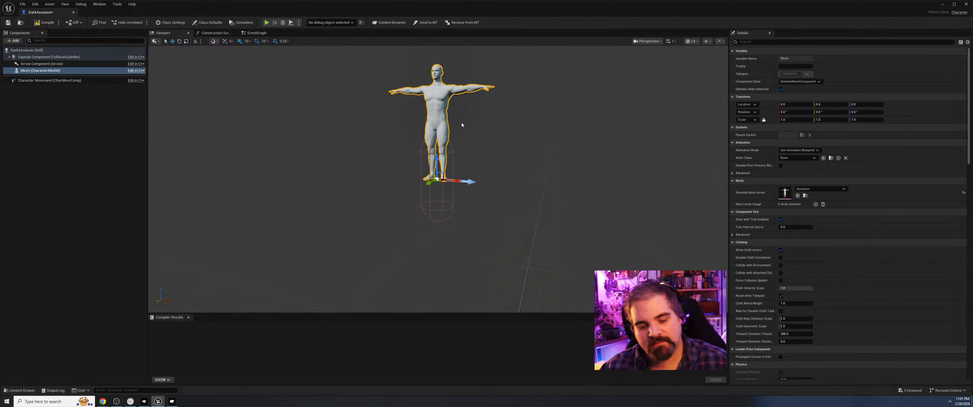
drag(436, 158, 436, 186)
mouse_move(466, 190)
right_down()
mouse_move(505, 163)
mouse_move(466, 189)
right_up()
key(w)
click(466, 190)
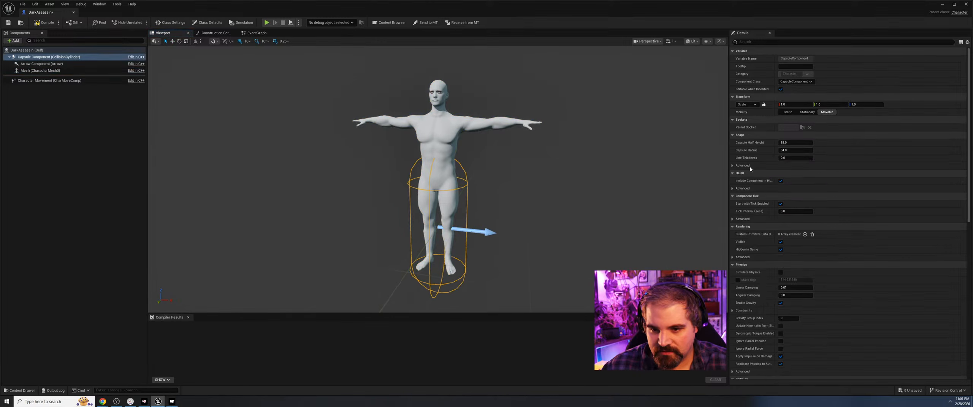
Reselect the character's body mesh and examine its placement in the collision capsule from the front.
click(443, 137)
mouse_move(498, 131)
right_down()
mouse_move(532, 133)
mouse_move(582, 167)
mouse_move(497, 131)
right_up()
key(a)
right_drag(479, 174, 508, 173)
key(f)
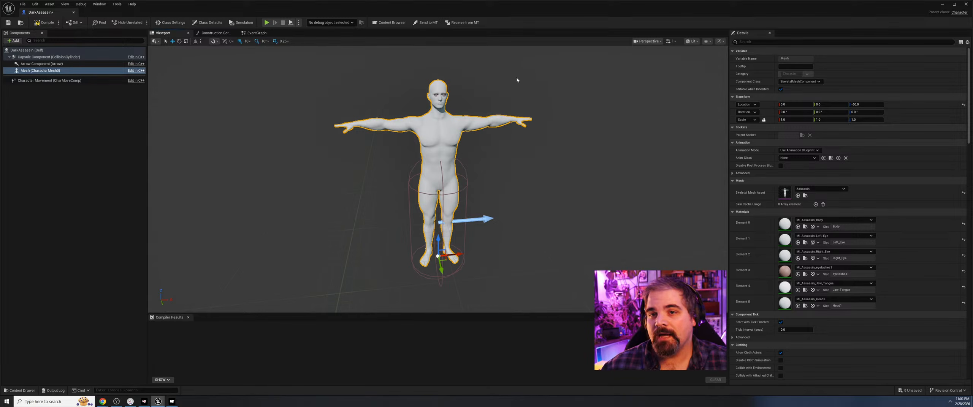
Set the DarkAssassin blueprint to receive clothing, then switch to METATAILOR and send the outfit to Unreal under the export name Assassin.
click(462, 23)
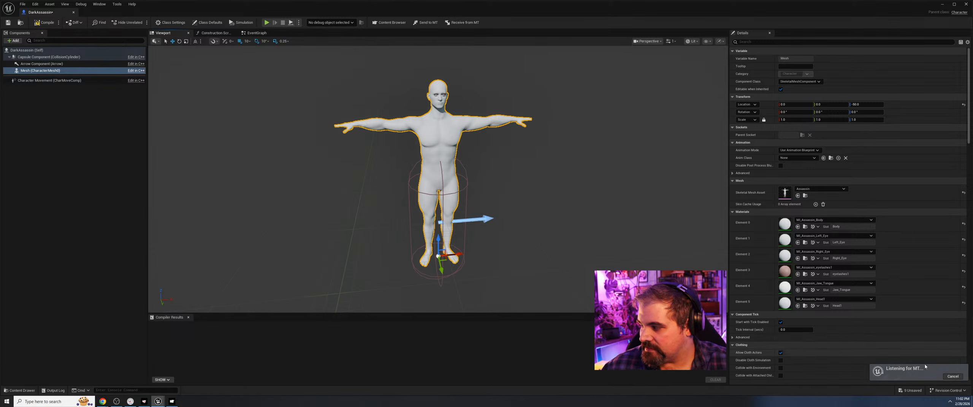
key(alt+Tab)
key(alt+Tab)
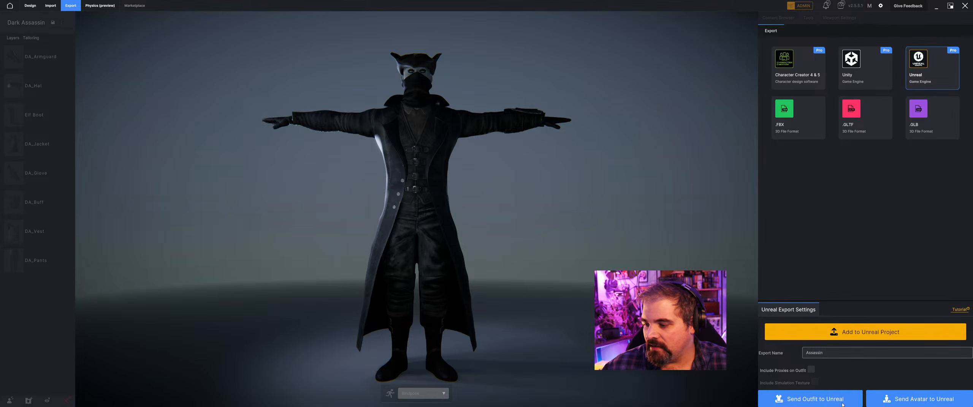
click(844, 406)
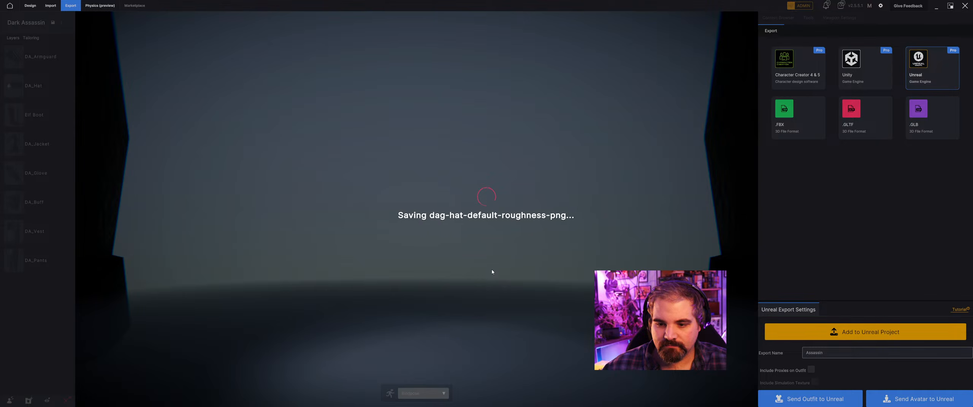
Return to the DarkAssassin blueprint in Unreal Engine and close the Message Log with the FBX import messages.
key(alt+Tab)
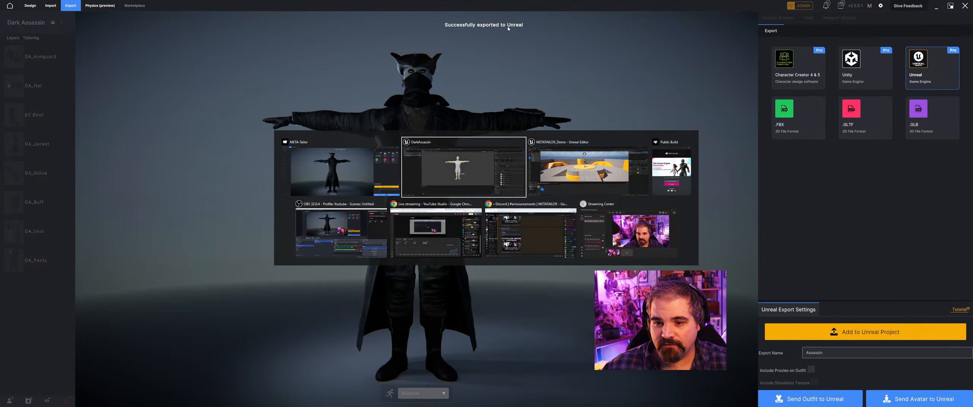
key(alt+Tab)
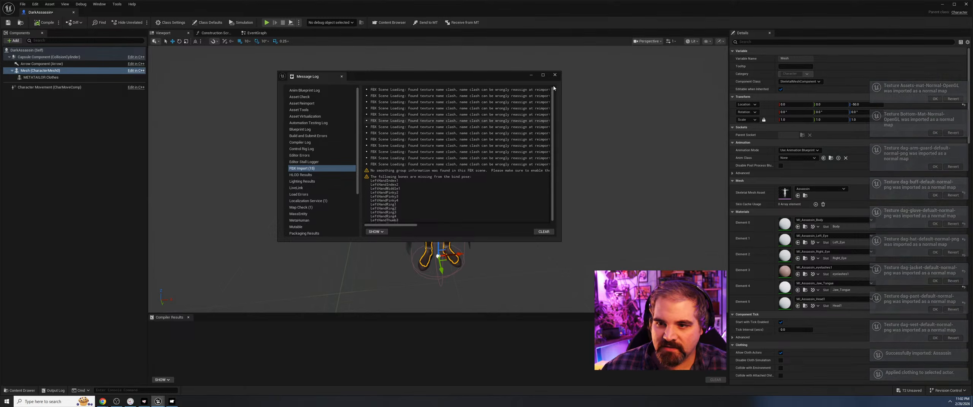
click(555, 75)
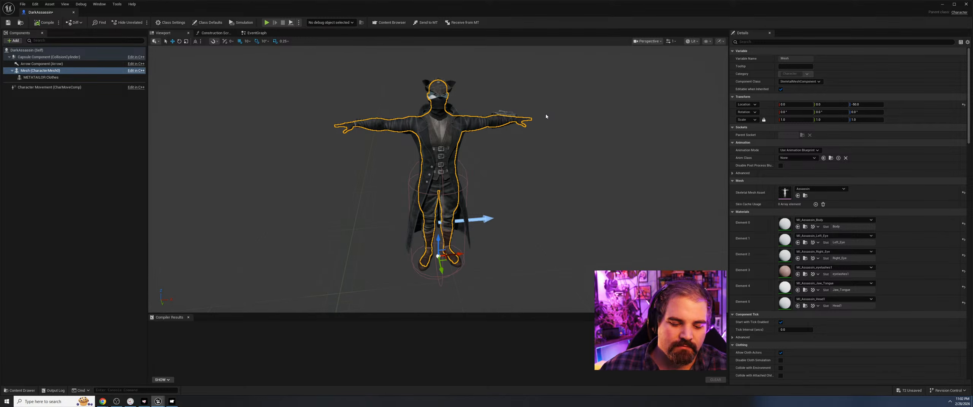
Examine the clothed character from several distances and angles, checking how the hat, jacket, vest, pants and boots sit on the body.
scroll(546, 114, up, 5)
click(547, 119)
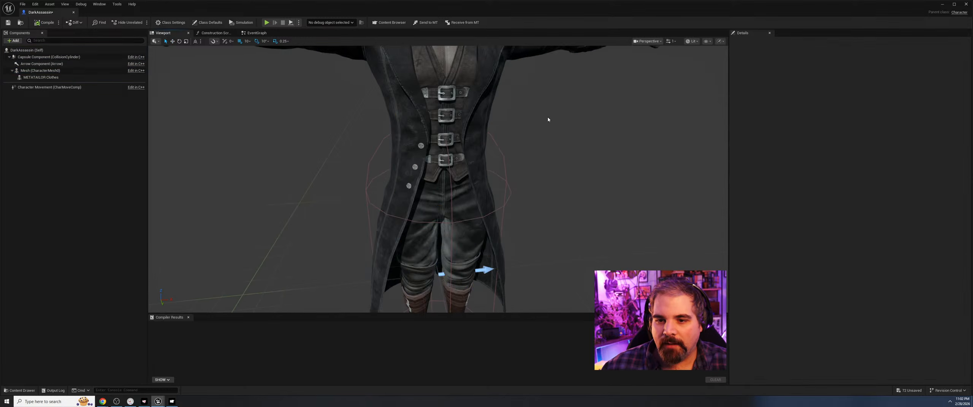
scroll(548, 120, down, 5)
scroll(517, 156, down, 4)
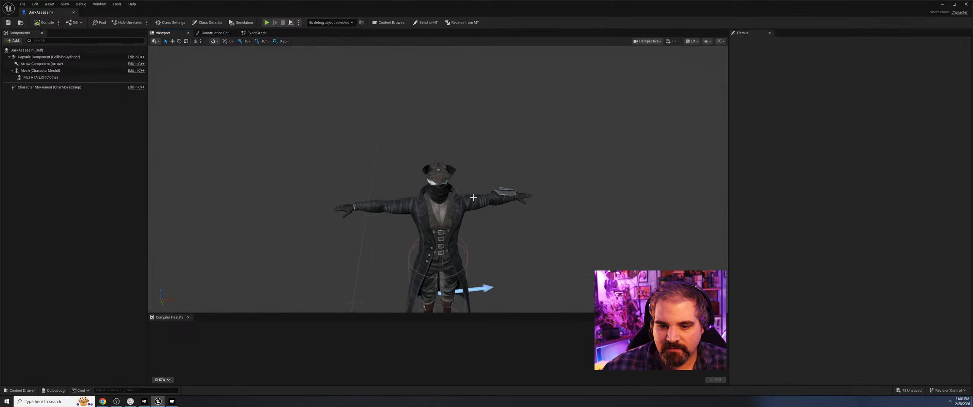
alt+drag(473, 197, 472, 175)
scroll(458, 277, down, 5)
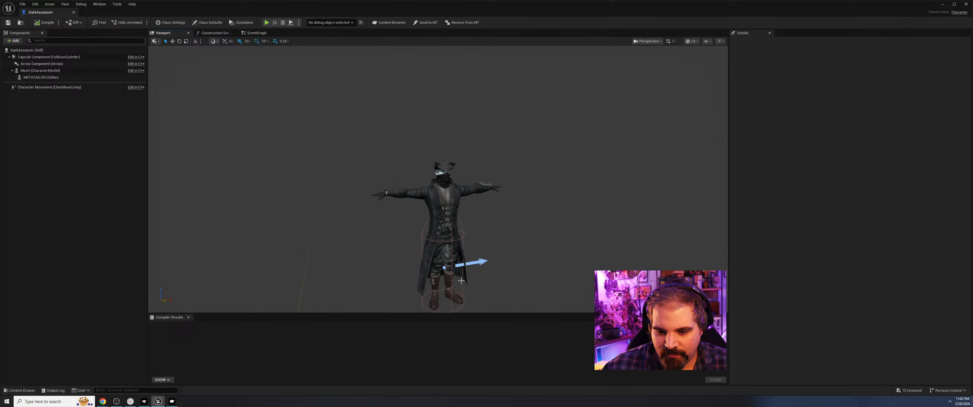
scroll(481, 241, up, 5)
alt+drag(480, 241, 512, 232)
scroll(520, 235, up, 3)
scroll(512, 233, down, 5)
scroll(515, 230, up, 6)
scroll(511, 232, down, 5)
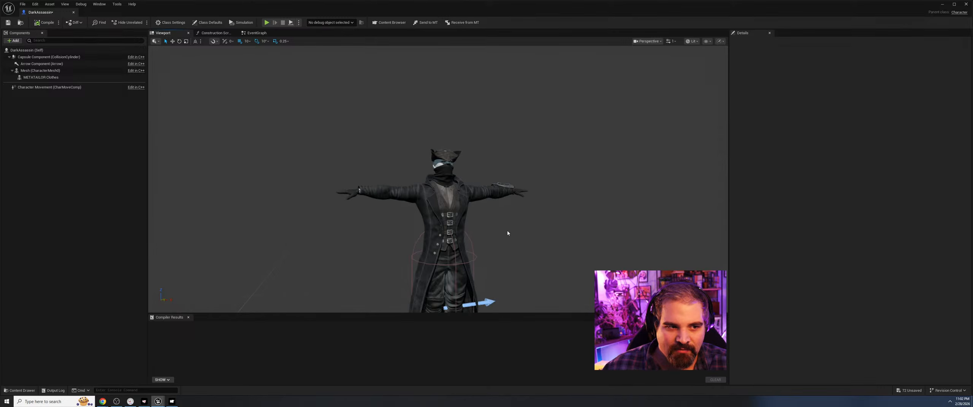
Delete the METATAILOR Clothes component from the DarkAssassin blueprint and open the METATAILOR Bridge asset browser.
click(40, 77)
key(Delete)
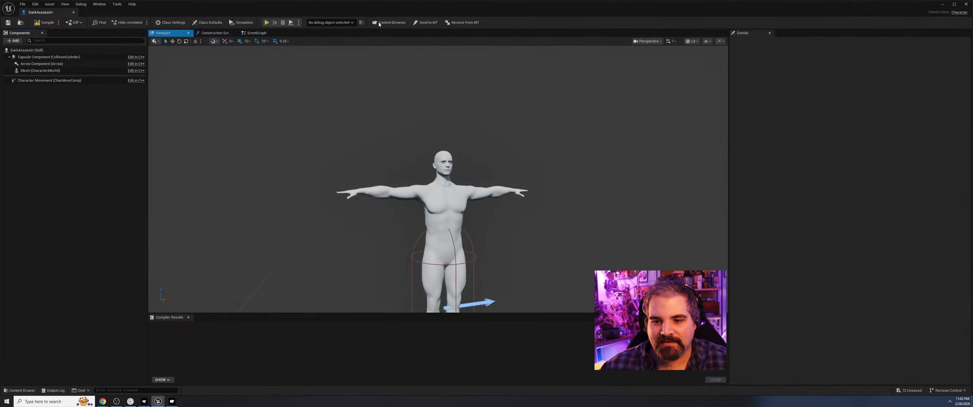
click(379, 23)
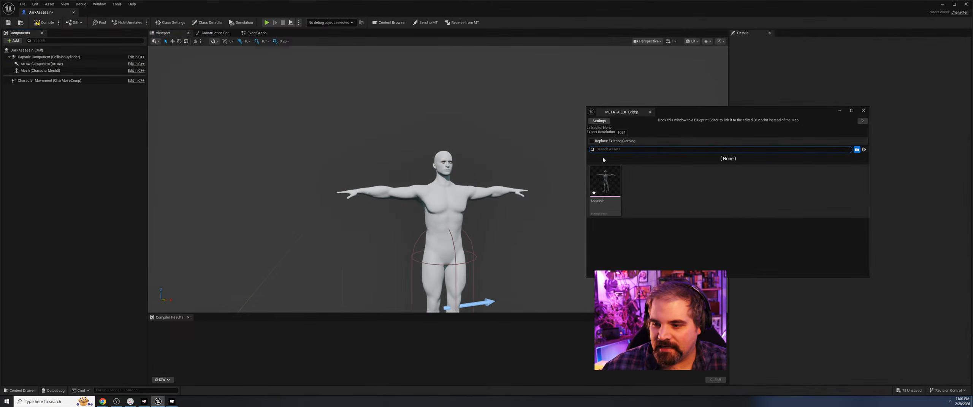
click(462, 116)
Switch to METATAILOR, return to the design workspace and create an assembly group named Assassin.
key(alt+Tab)
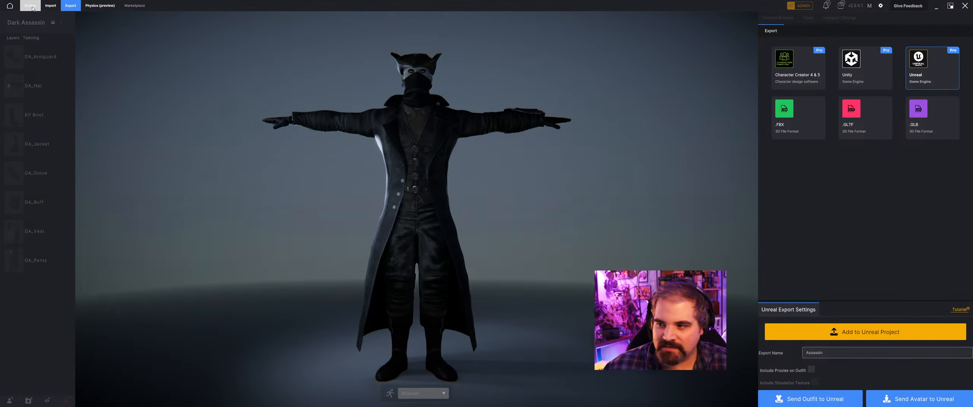
click(30, 6)
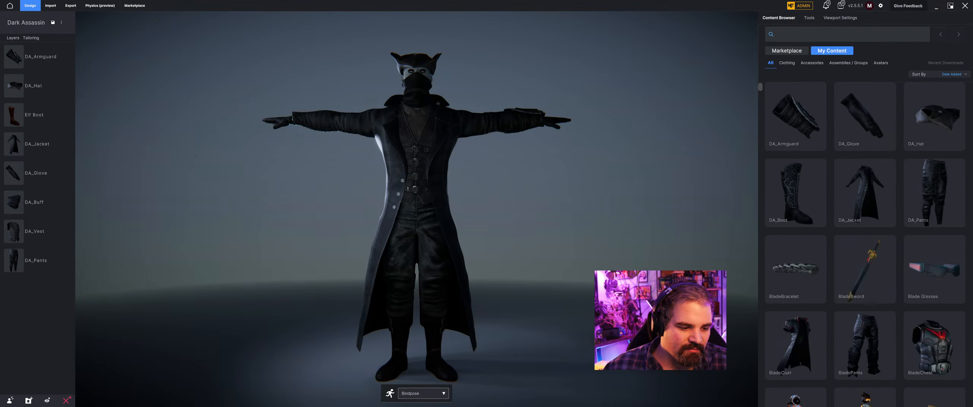
click(30, 402)
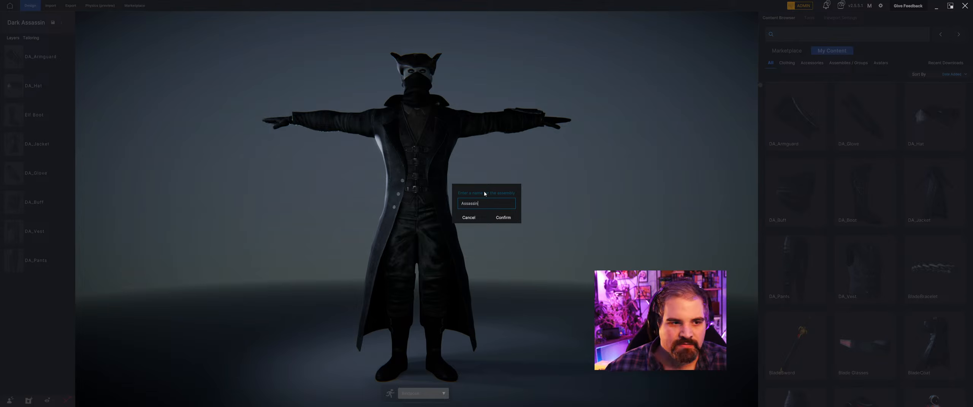
key(Return)
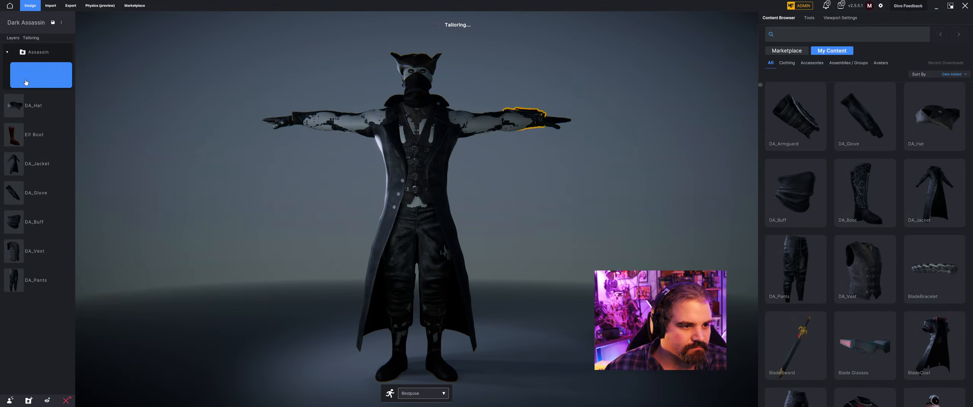
Move the armguard, hat, jacket, glove, boot, buff, vest and pants layers into the Assassin group.
drag(26, 82, 26, 80)
drag(26, 111, 22, 156)
drag(20, 186, 26, 163)
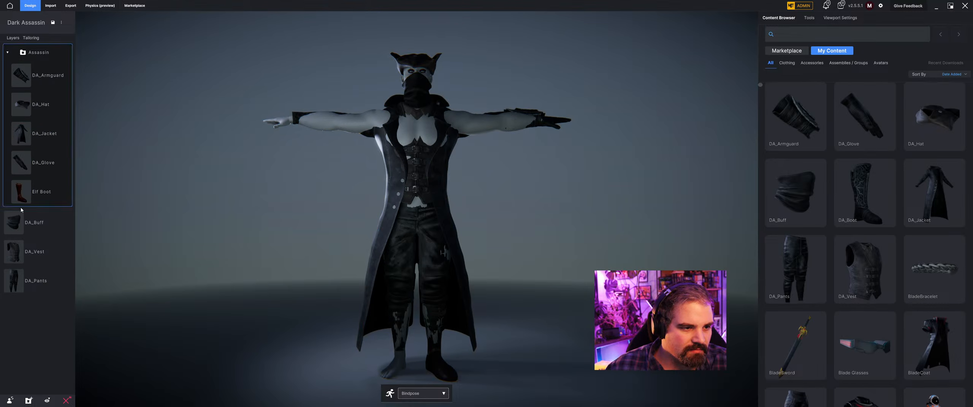
drag(16, 223, 34, 164)
mouse_move(5, 259)
drag(5, 260, 23, 192)
drag(14, 280, 19, 221)
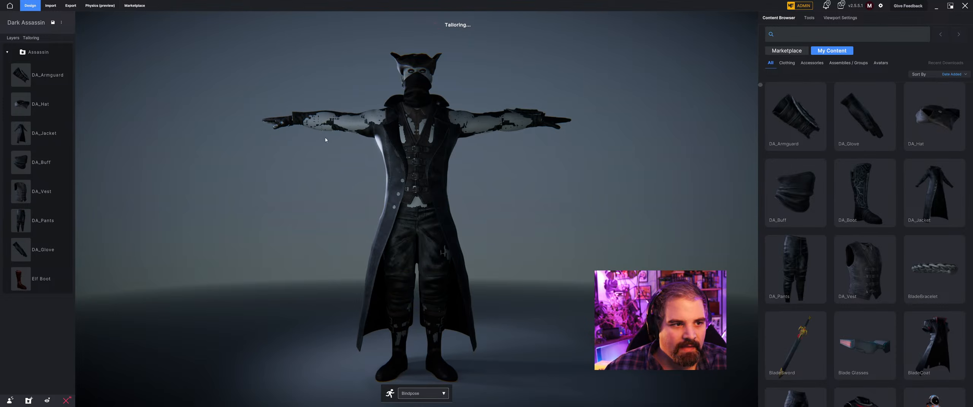
Save the Assassin group as an assembly and remove it from the avatar.
click(68, 53)
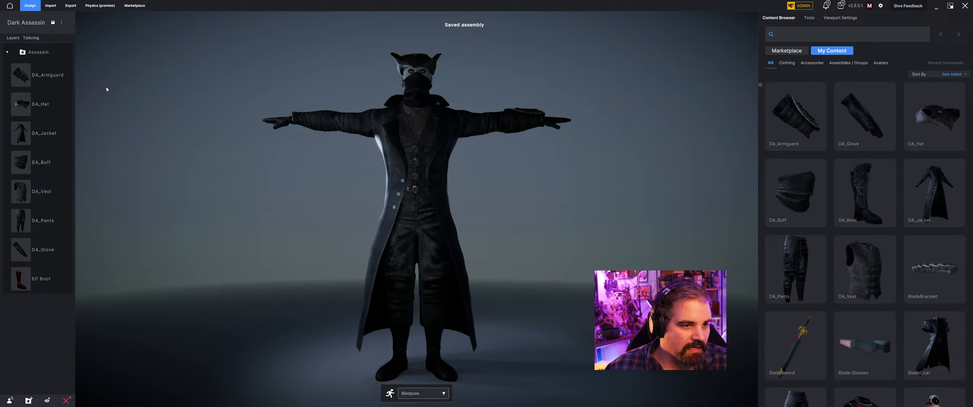
mouse_move(67, 59)
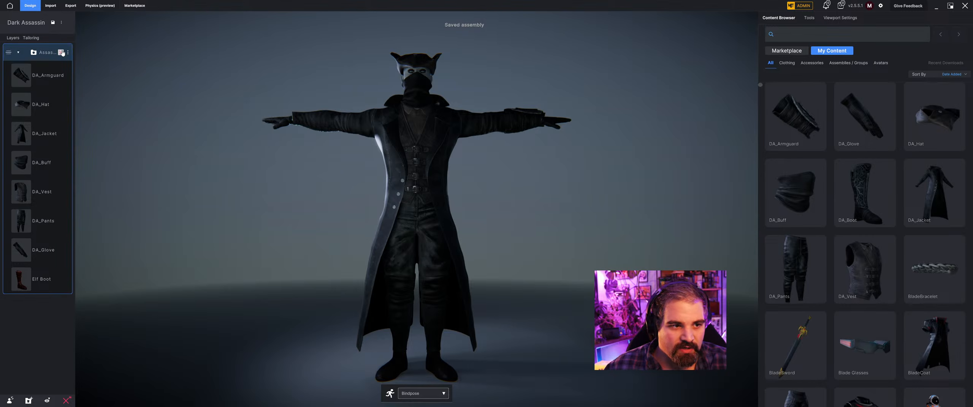
click(61, 52)
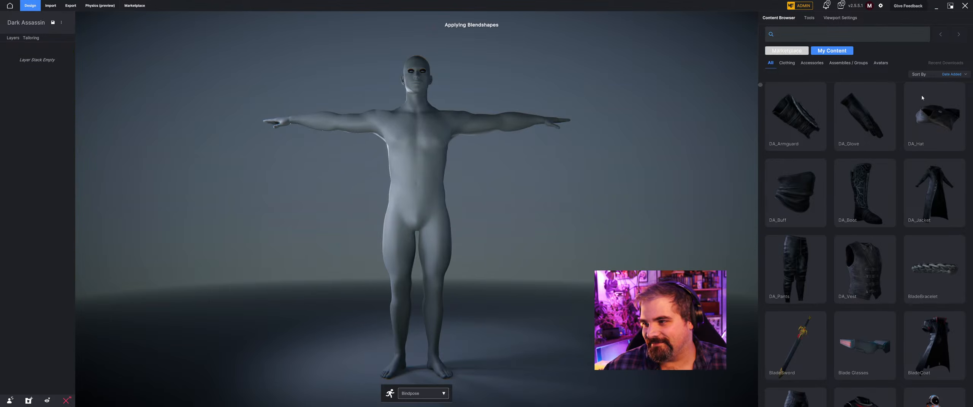
Find BladeChest among all own content items, apply it to the avatar and confirm its fit.
click(846, 64)
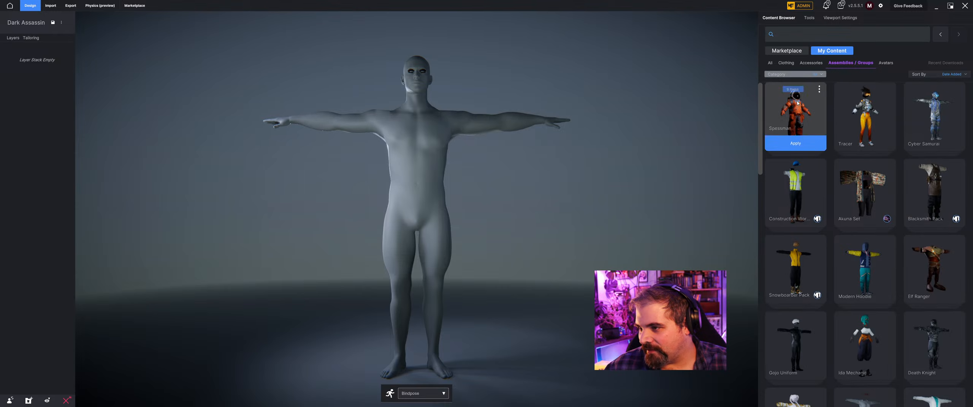
click(770, 63)
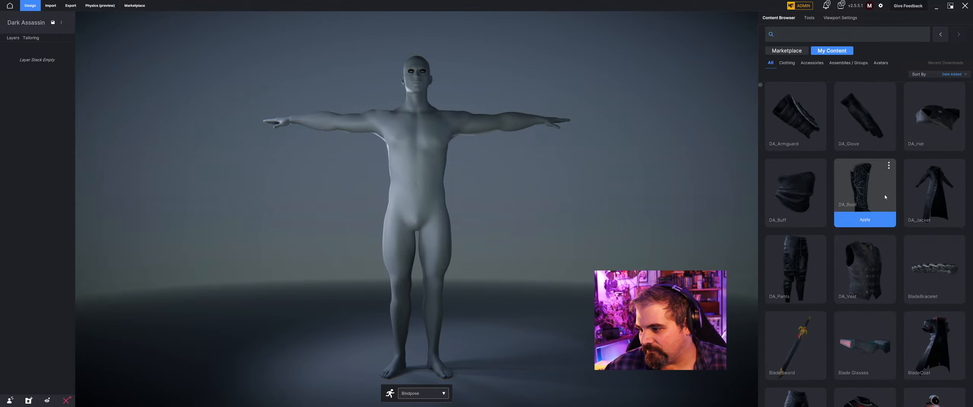
scroll(917, 183, down, 2)
scroll(864, 243, down, 1)
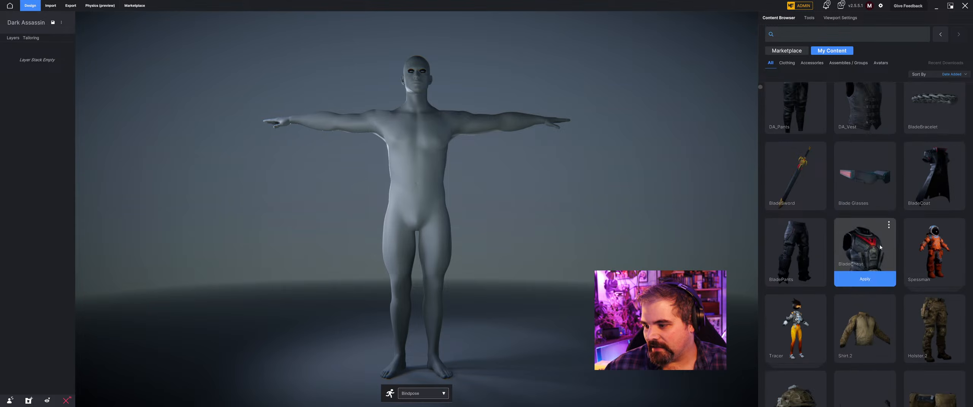
click(864, 278)
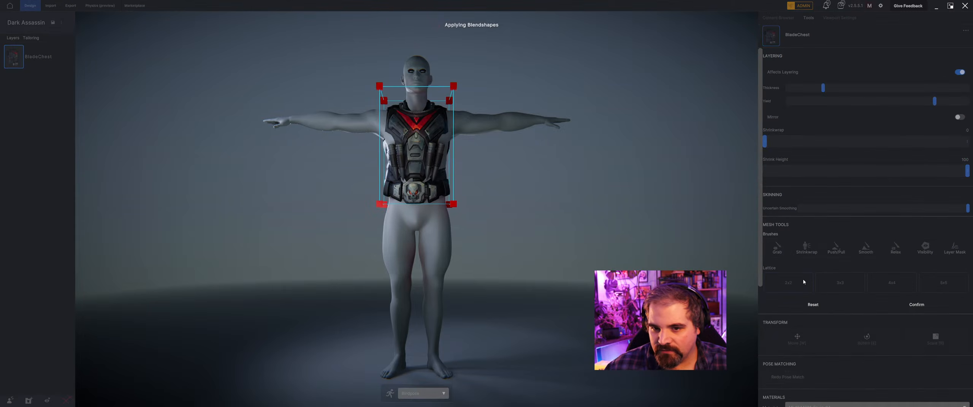
click(916, 304)
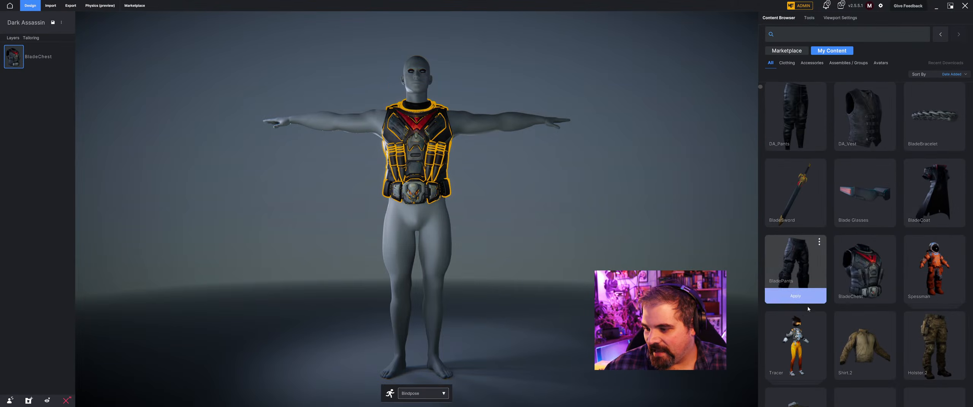
Apply BladePants, BladeCoat and Blade Glasses from the own content to the avatar.
click(794, 296)
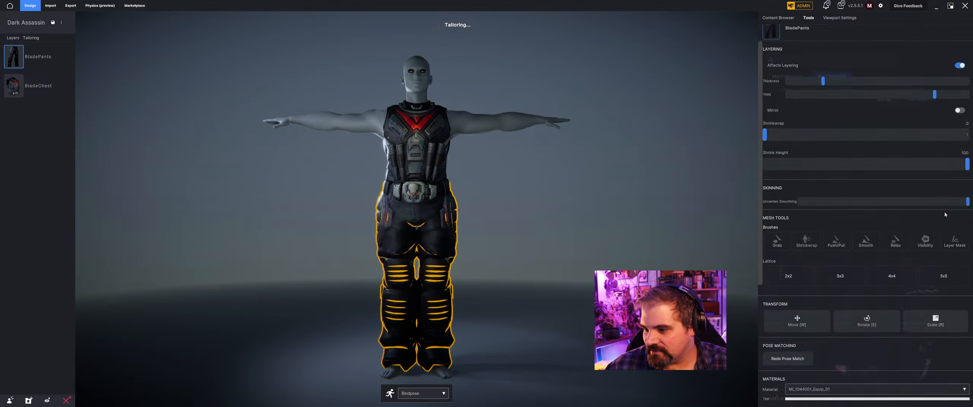
click(778, 17)
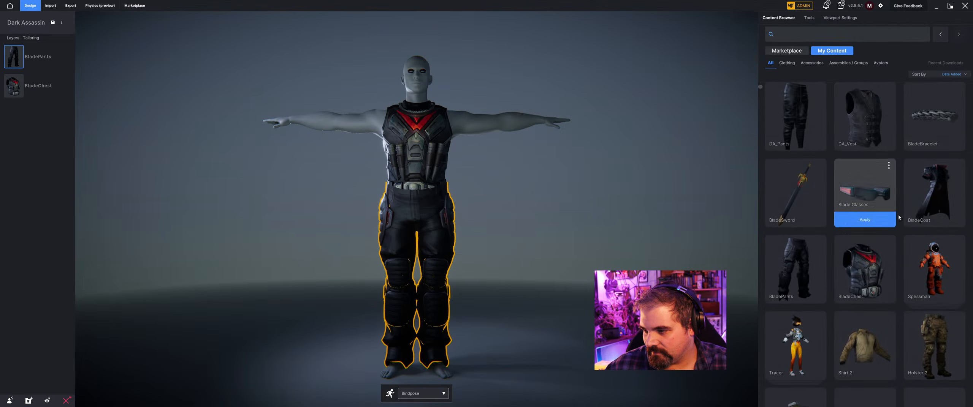
click(934, 220)
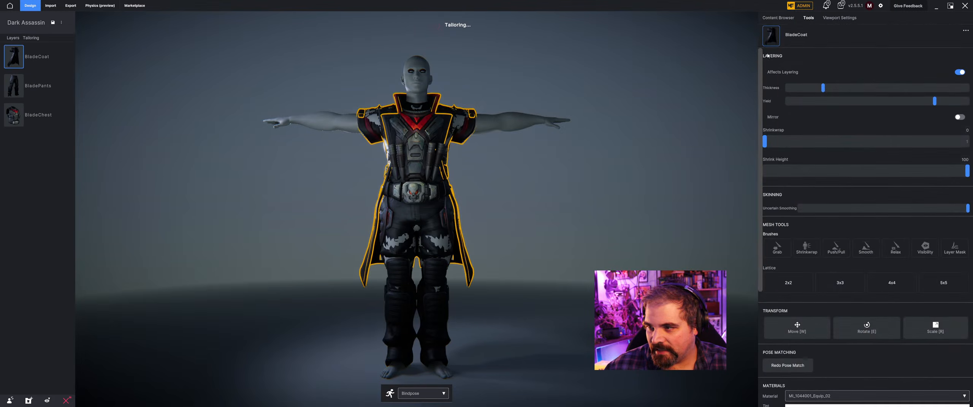
click(780, 18)
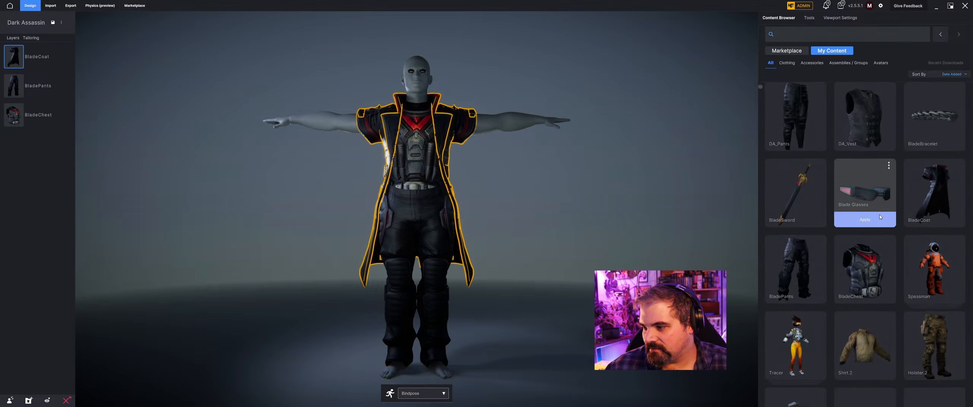
click(870, 220)
click(780, 18)
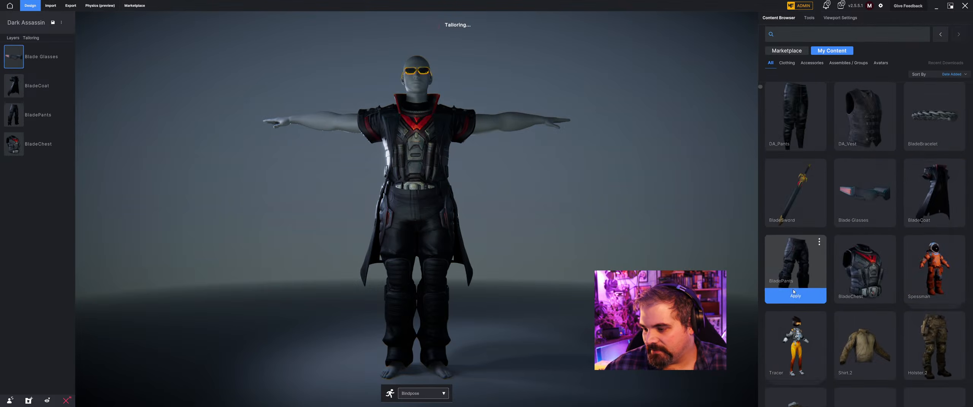
Apply CYBER_Shoe to the avatar and move the BladePants layer beneath BladeChest in the layer stack.
scroll(807, 222, down, 5)
scroll(809, 232, down, 3)
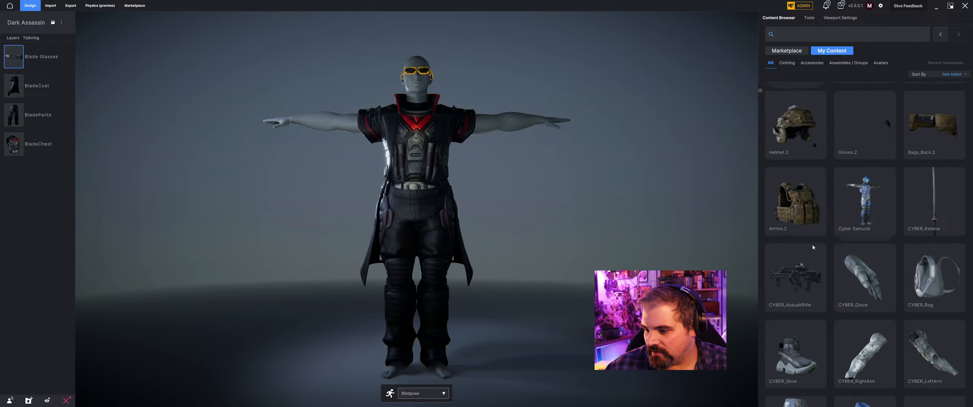
click(809, 337)
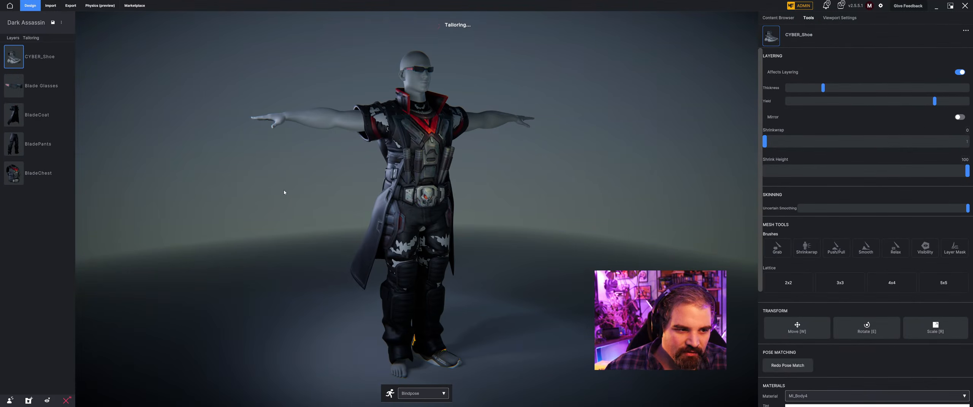
drag(30, 143, 38, 174)
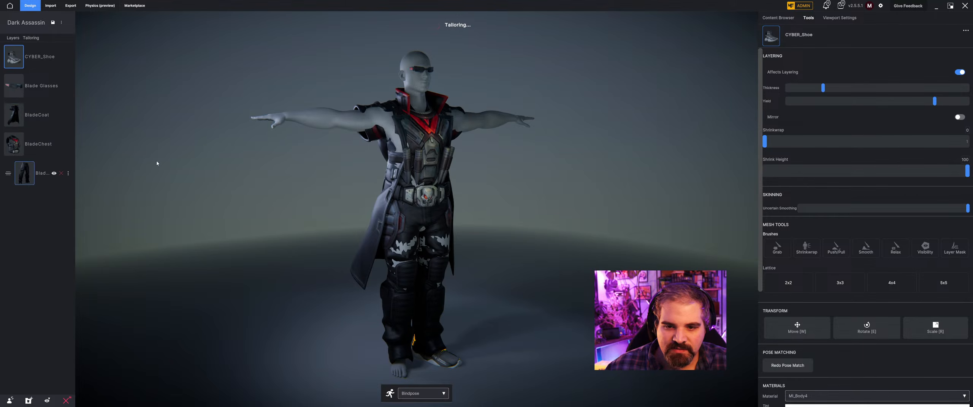
middle_drag(531, 134, 493, 153)
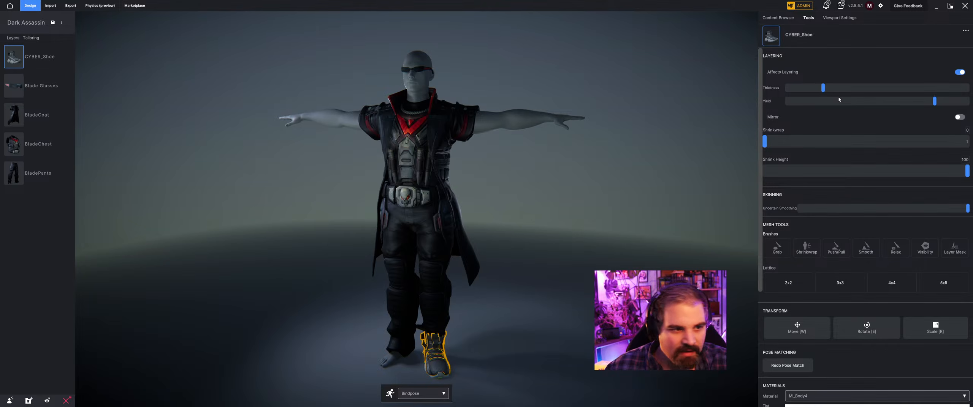
Move the CYBER_Shoe layer beneath BladePants in the layer stack and mirror the shoe onto the other foot.
drag(14, 57, 26, 179)
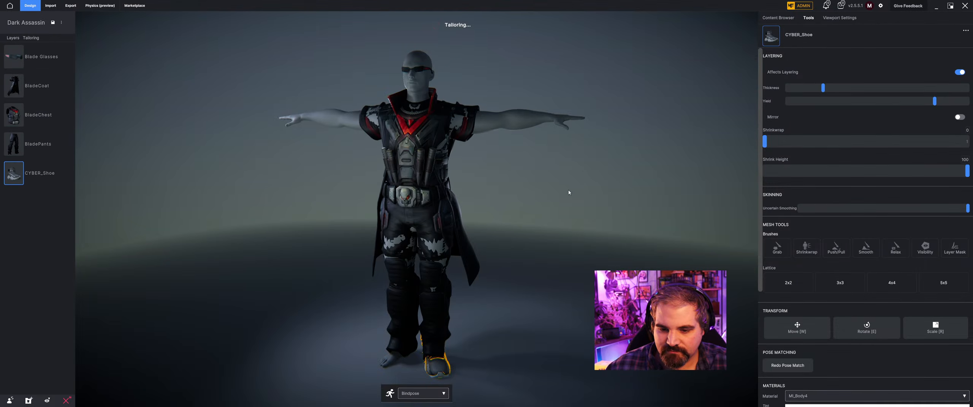
click(959, 117)
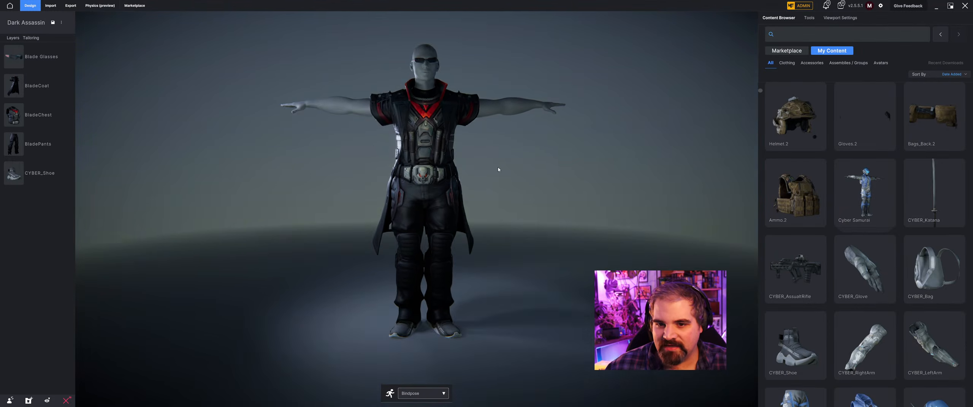
Choose Unreal as the export target and set the export name to Blade.
click(74, 5)
click(921, 79)
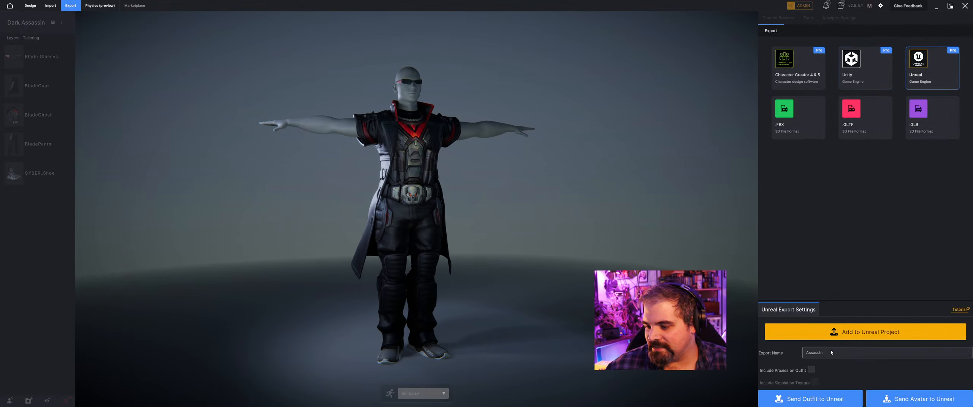
double_click(825, 354)
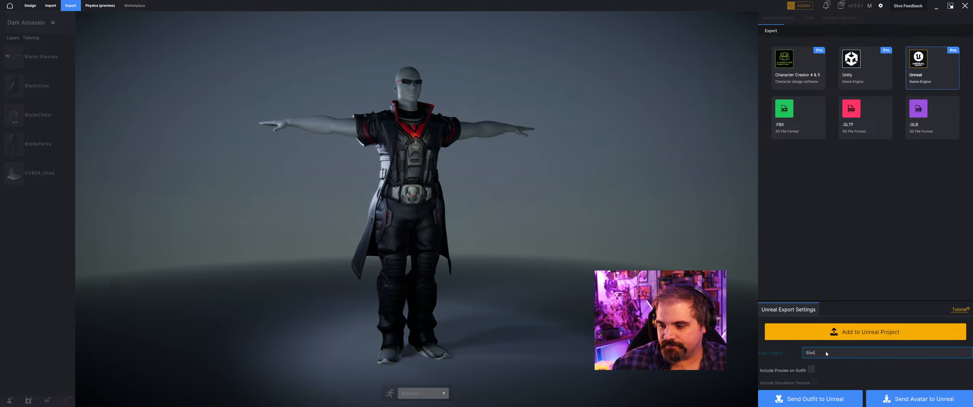
text(Blade)
Start receiving from METATAILOR in Unreal Engine, send the Blade outfit from METATAILOR, and close the import message log.
key(alt+Tab)
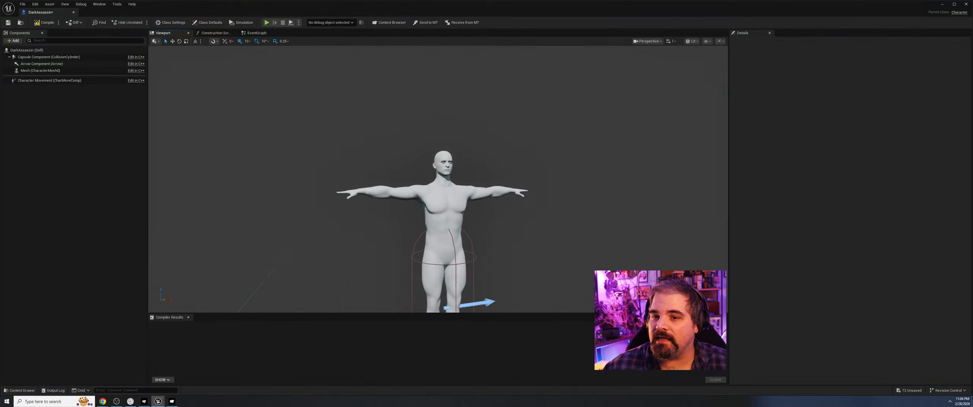
click(448, 24)
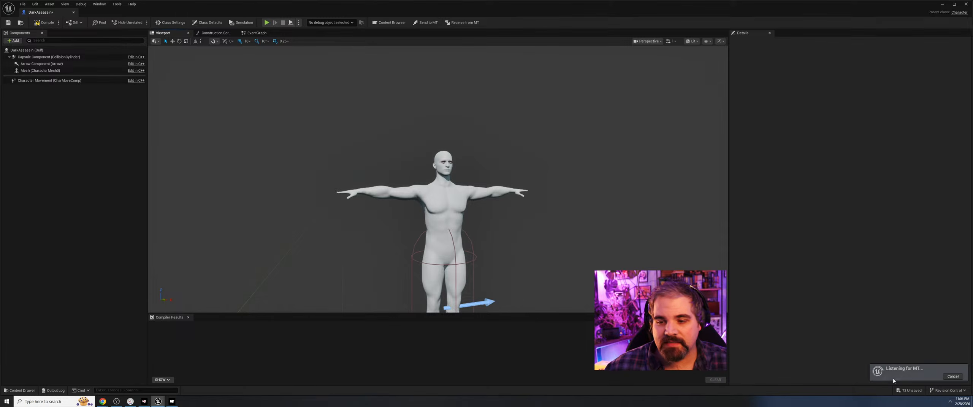
key(alt+Tab)
key(alt+Tab)
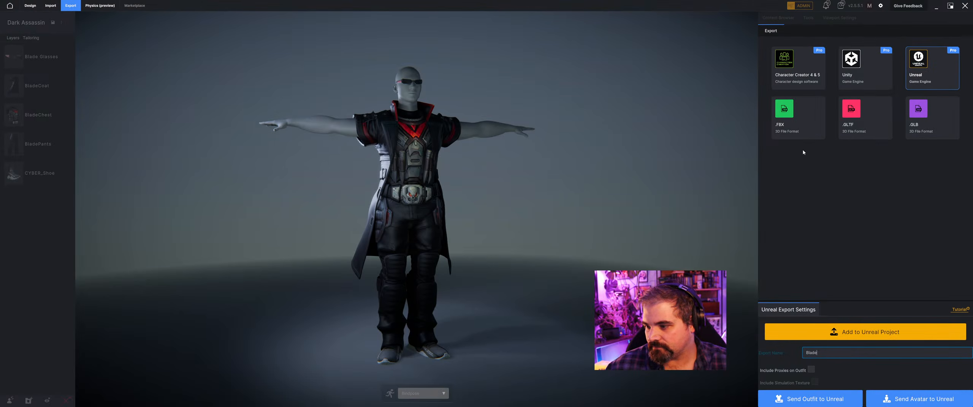
click(829, 404)
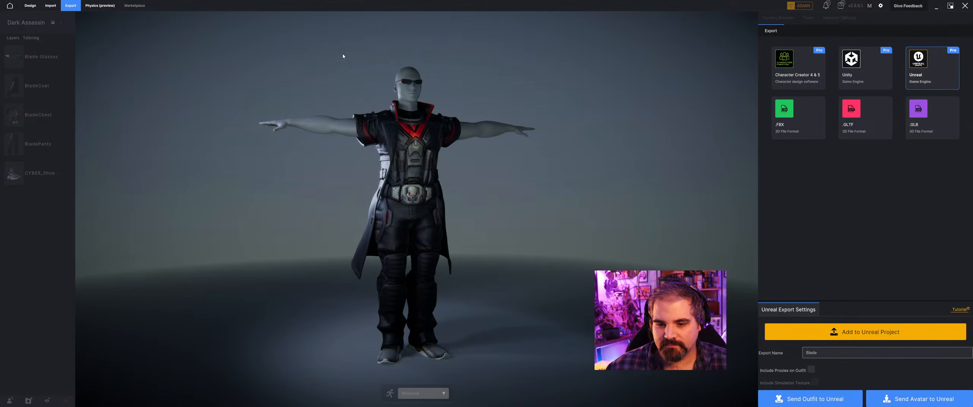
key(alt+Tab)
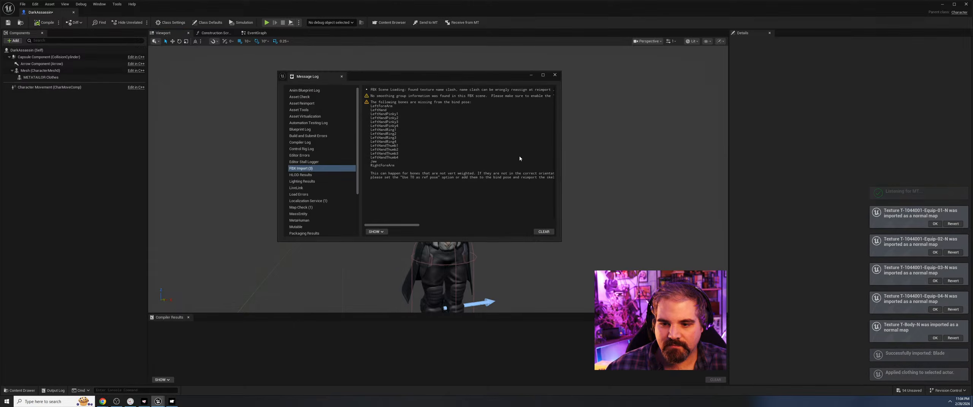
click(554, 75)
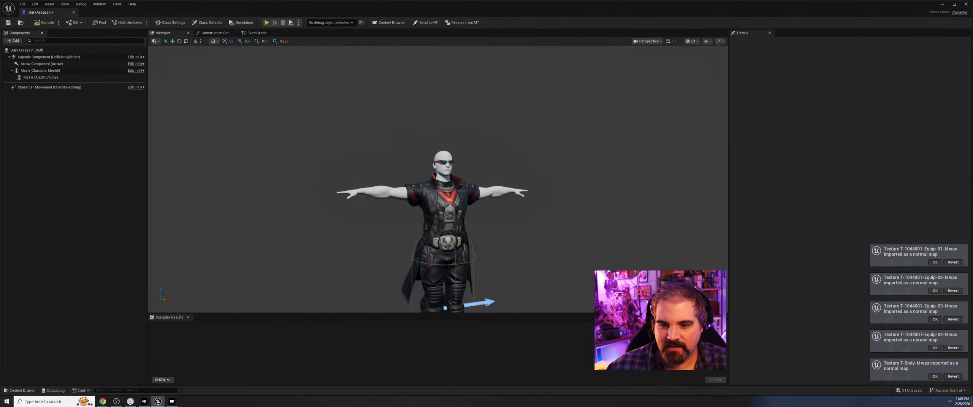
Inspect the dressed character and delete the METATAILOR Clothes component from the DarkAssassin blueprint.
middle_drag(490, 76, 482, 125)
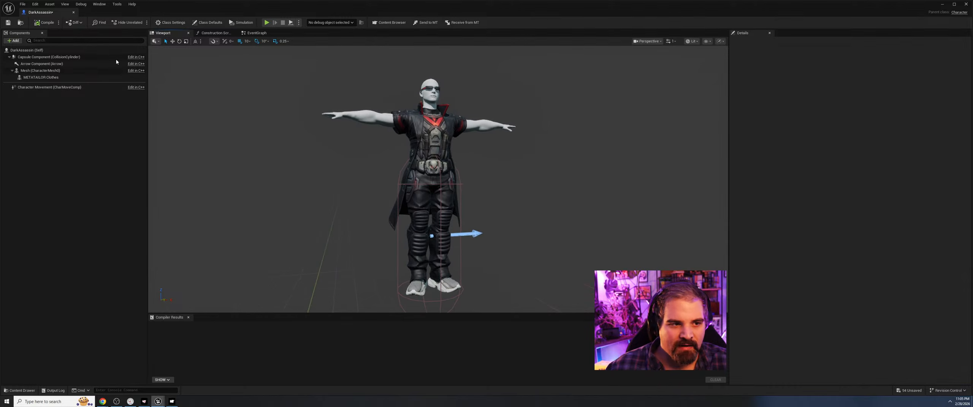
click(53, 77)
key(Delete)
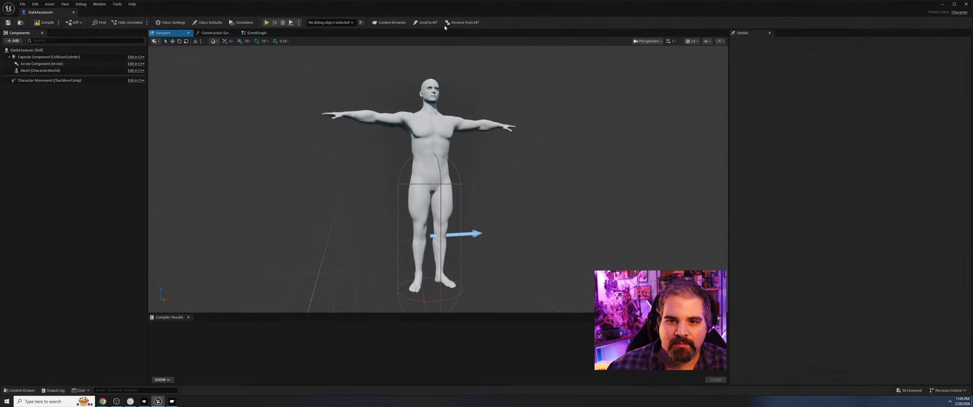
Try adding the Assassin outfit from the METATAILOR Bridge assets to the blueprint twice, and delete both added components.
click(448, 23)
drag(604, 183, 406, 129)
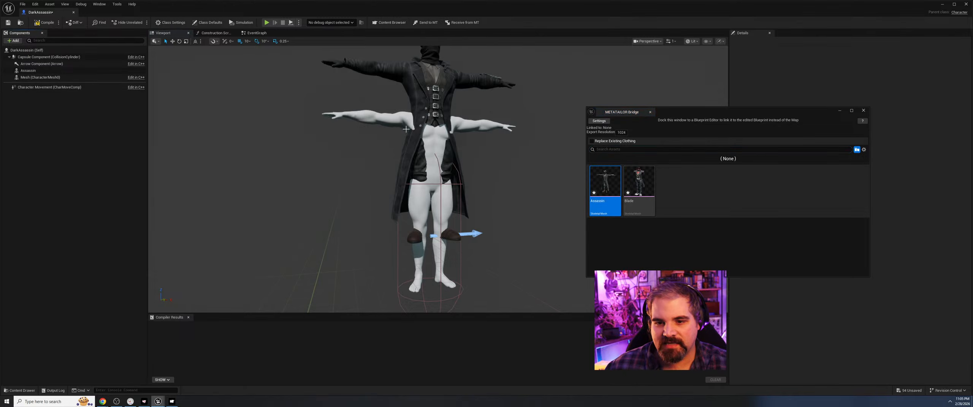
scroll(446, 132, down, 3)
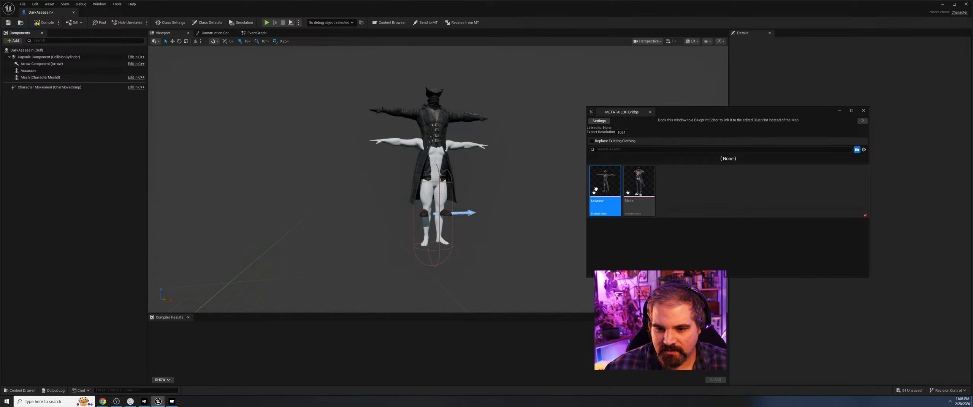
drag(596, 188, 457, 243)
click(48, 85)
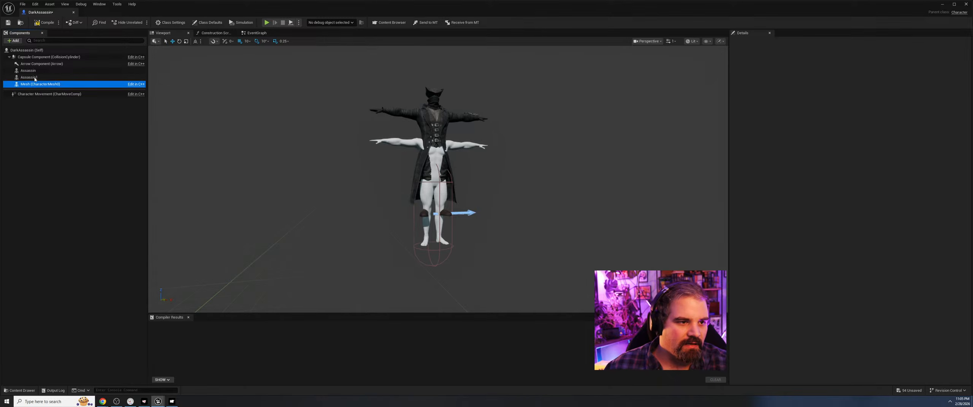
click(37, 78)
click(42, 71)
key(Delete)
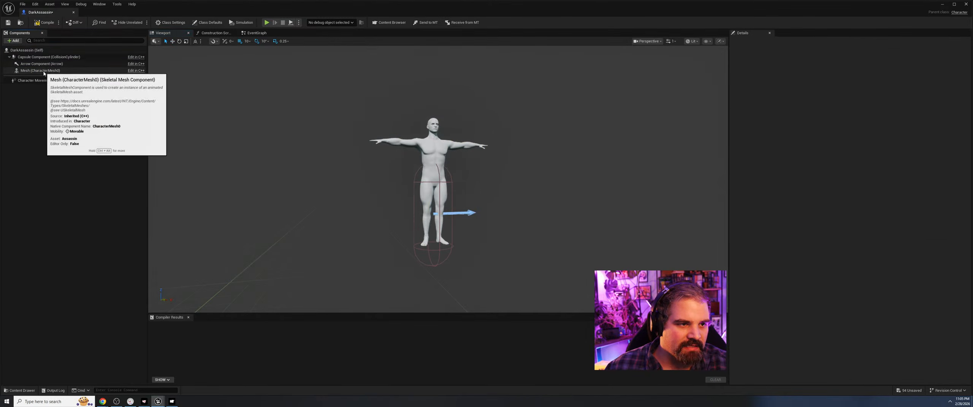
Try adding the Assassin outfit with the DarkAssassin root selected, and delete the added component.
click(27, 50)
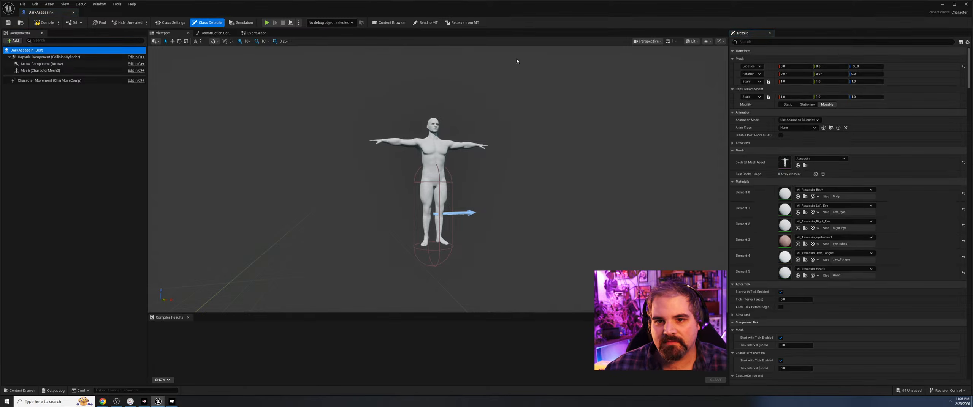
click(385, 25)
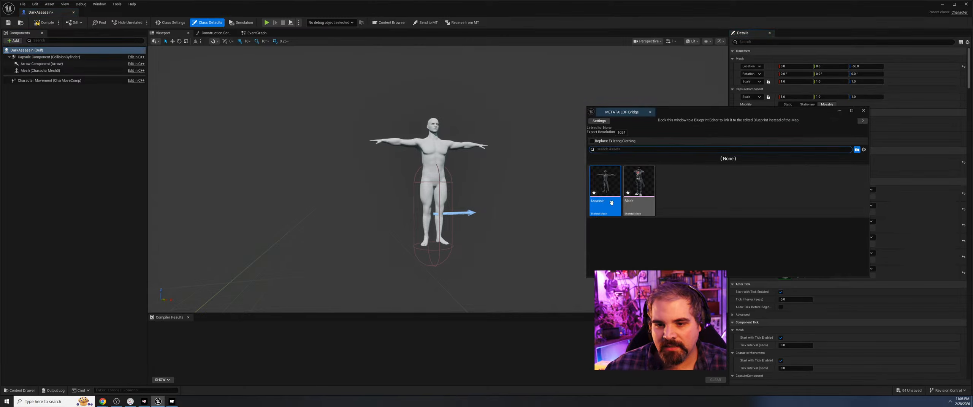
drag(610, 201, 406, 193)
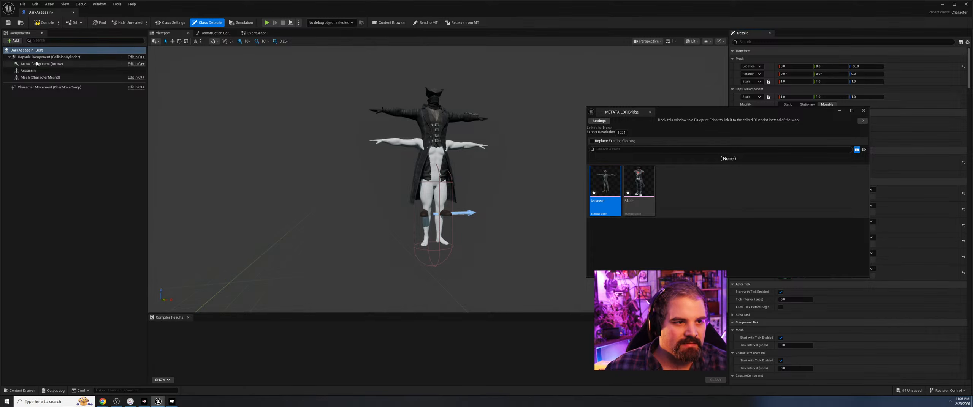
click(52, 50)
click(453, 131)
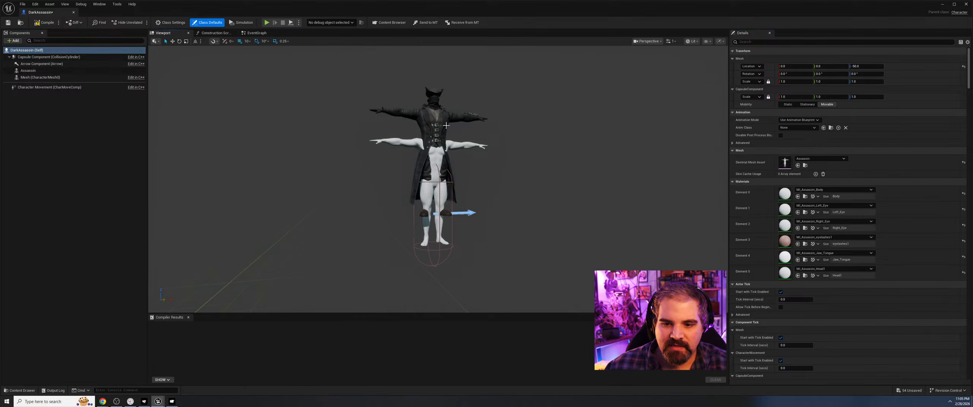
key(Delete)
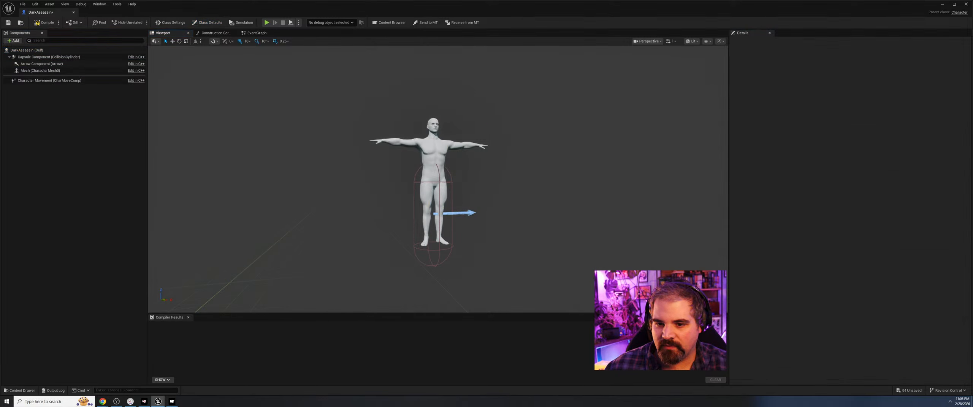
Set the character mesh's Z location to 0.
click(437, 149)
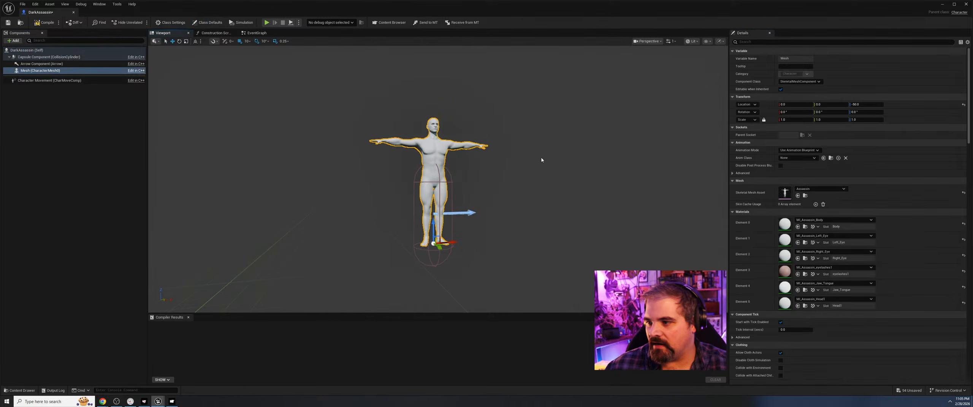
click(866, 105)
text(0)
key(Return)
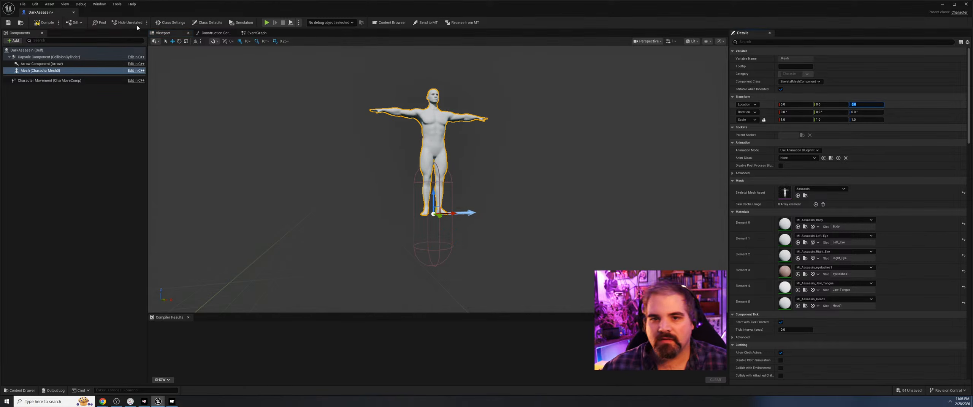
Try the Assassin outfit on the repositioned character mesh, and delete its component.
click(393, 25)
drag(612, 184, 538, 178)
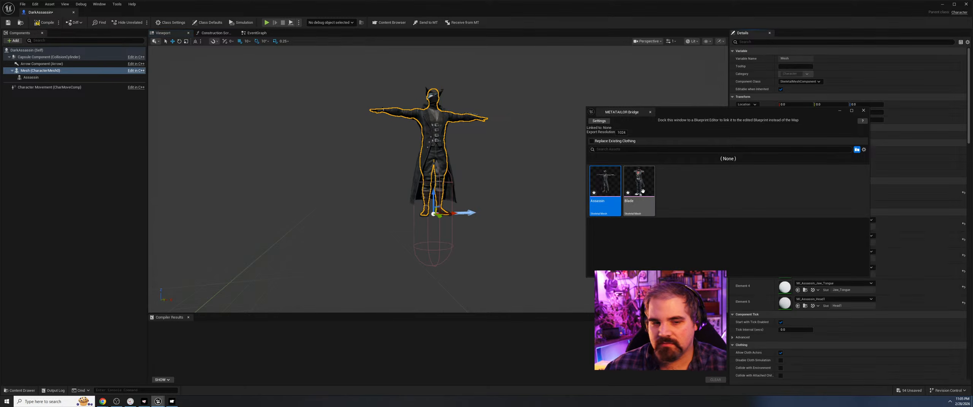
click(49, 71)
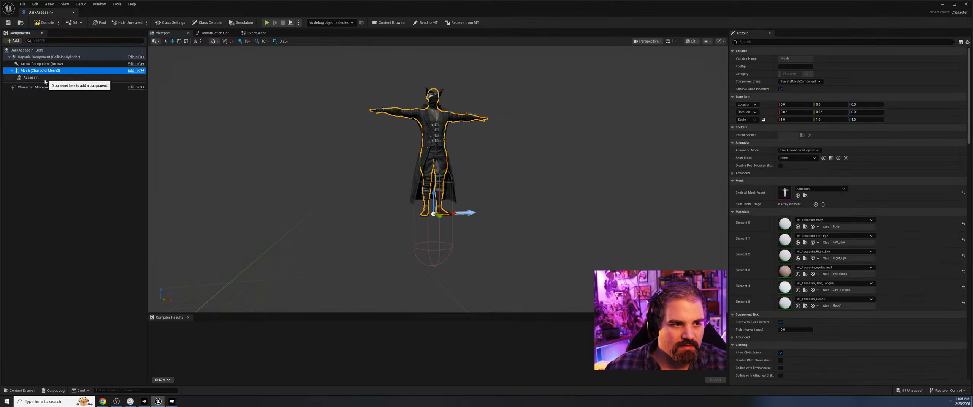
click(42, 78)
key(Delete)
Add the Blade outfit from the METATAILOR Bridge assets to the DarkAssassin blueprint and check its fit.
click(388, 22)
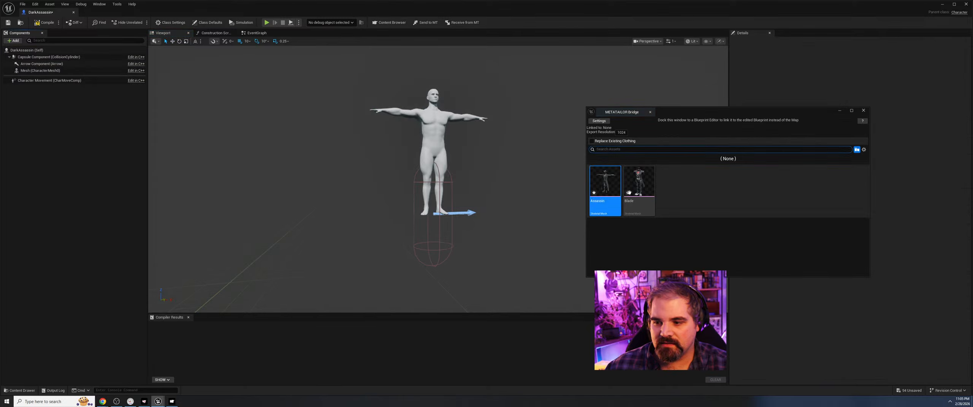
drag(629, 193, 332, 127)
right_drag(321, 153, 361, 154)
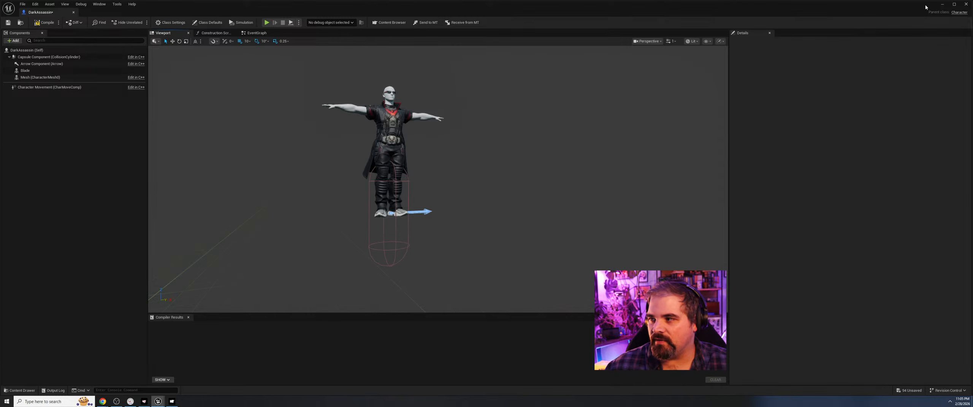
Close the blueprint editor, place DarkAssassin in the level by the central platform, and move it along Y closer to the yellow disc.
click(966, 5)
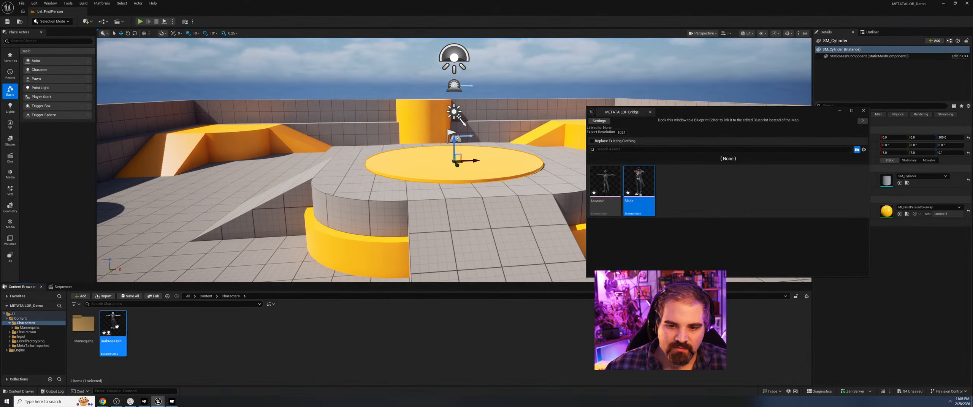
drag(116, 326, 416, 228)
drag(426, 150, 427, 186)
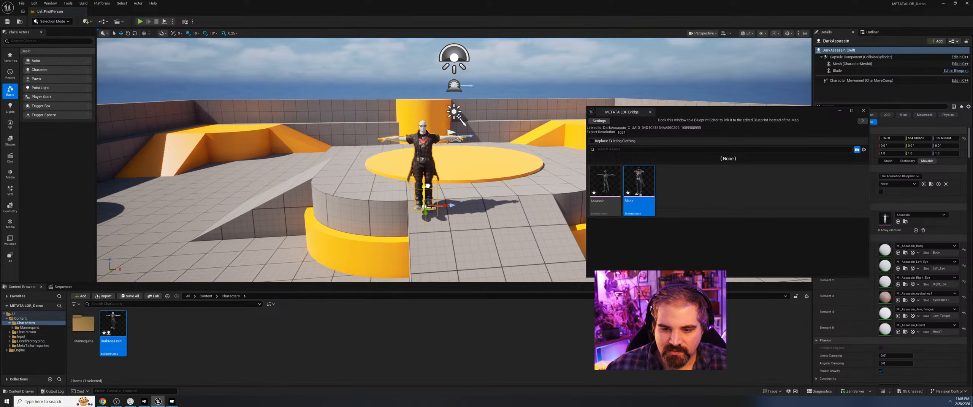
key(a)
right_drag(457, 214, 551, 224)
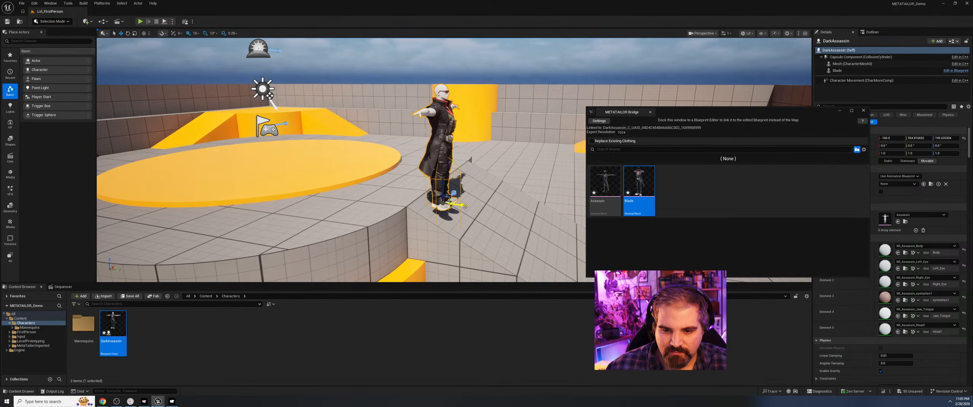
drag(465, 207, 398, 177)
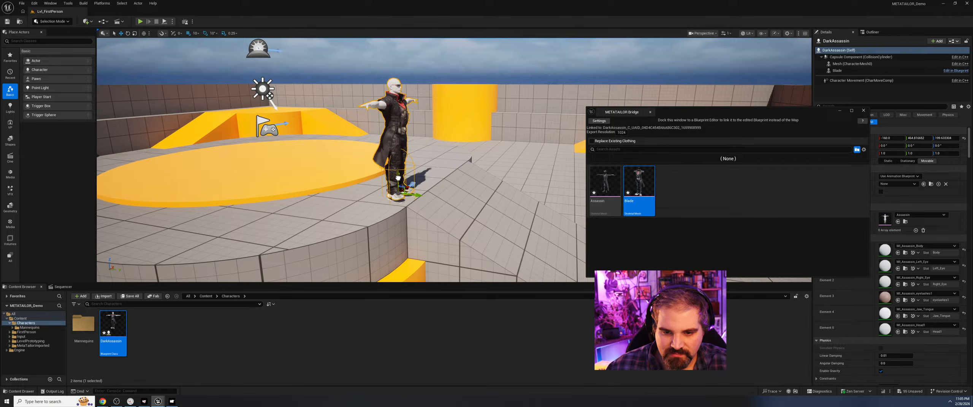
click(459, 121)
scroll(574, 121, down, 5)
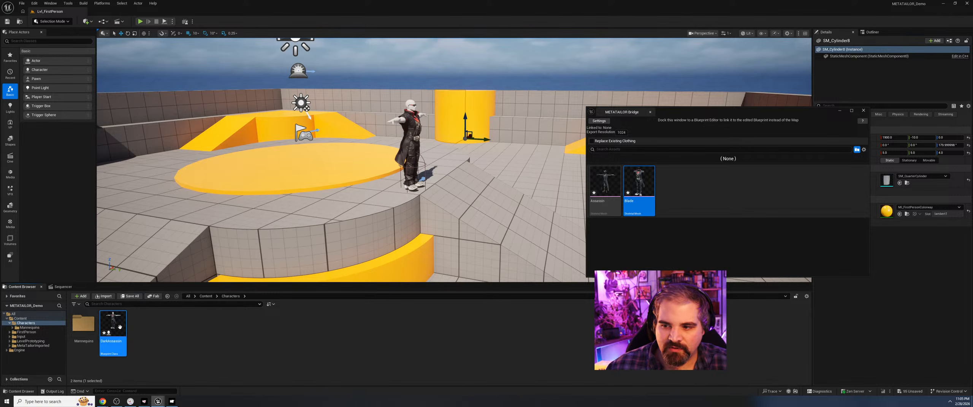
Reopen the DarkAssassin blueprint with its 3D preview showing and add the Assassin outfit from the METATAILOR Bridge assets.
double_click(119, 327)
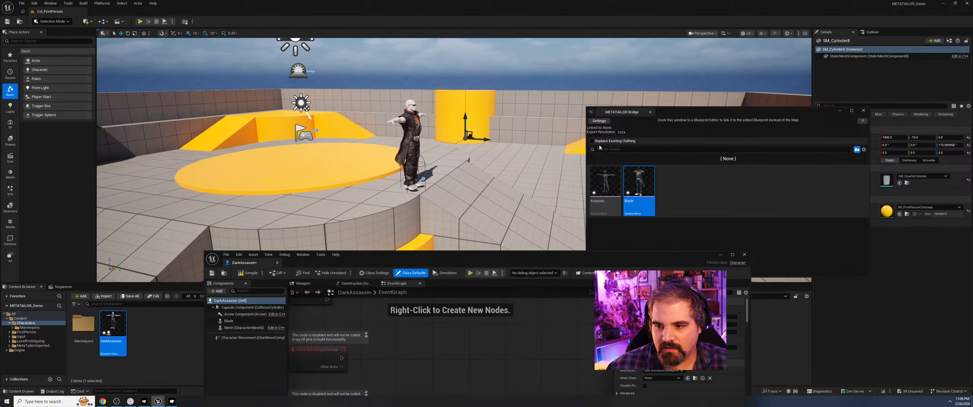
drag(429, 151, 438, 166)
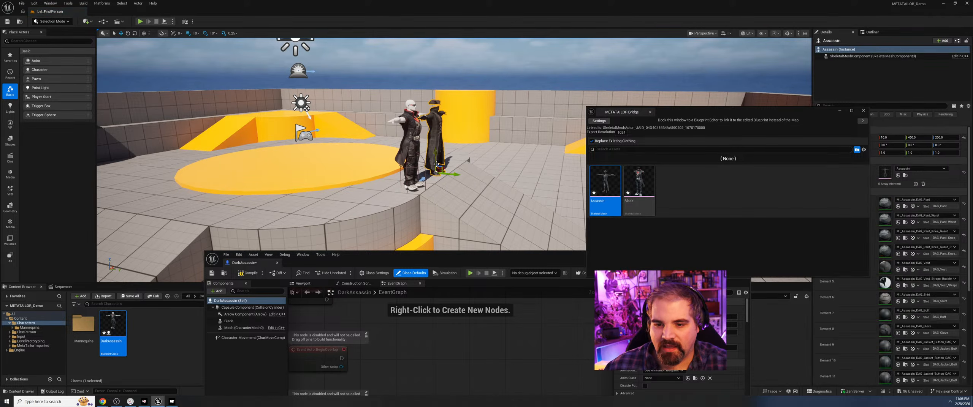
click(304, 284)
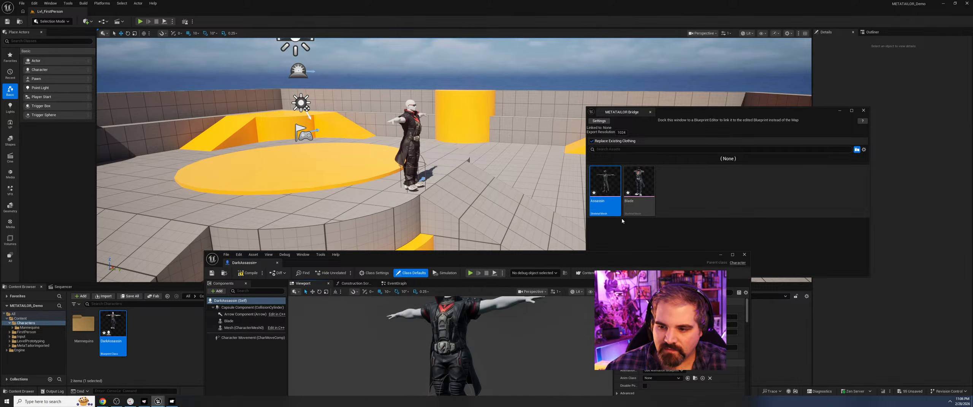
click(587, 189)
drag(606, 180, 507, 336)
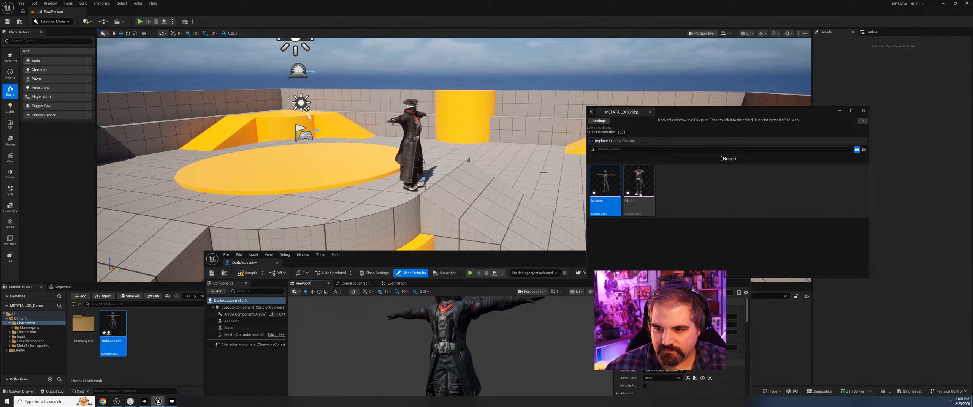
Delete the Blade outfit component from the DarkAssassin blueprint and move the blueprint editor aside to uncover more of the level.
click(261, 323)
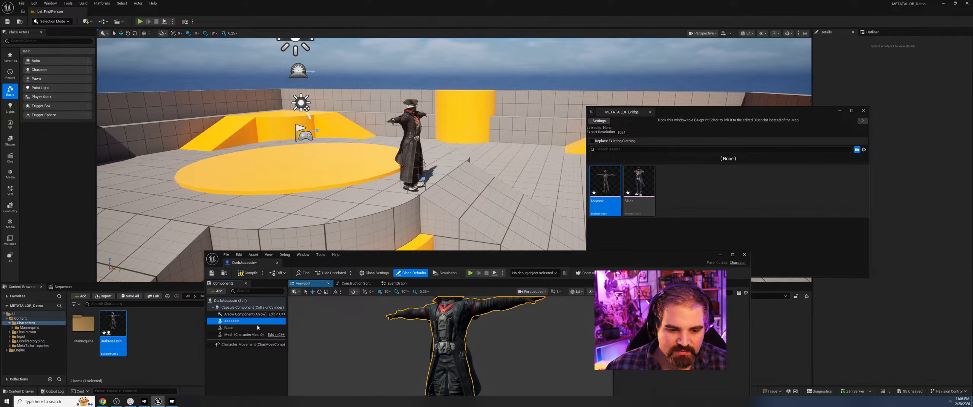
key(Delete)
click(257, 322)
key(Delete)
drag(591, 211, 414, 152)
drag(428, 256, 228, 246)
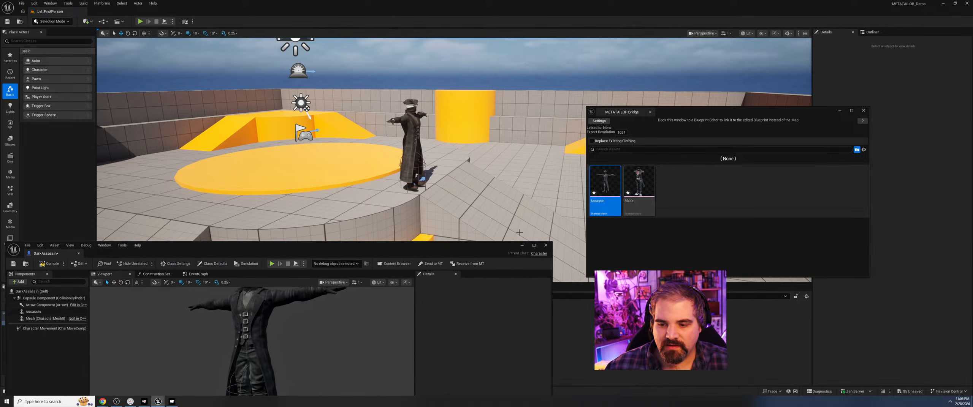
Close the blueprint editor and METATAILOR Bridge windows, and inspect the Assassin outfit on the character in the level up close.
click(546, 245)
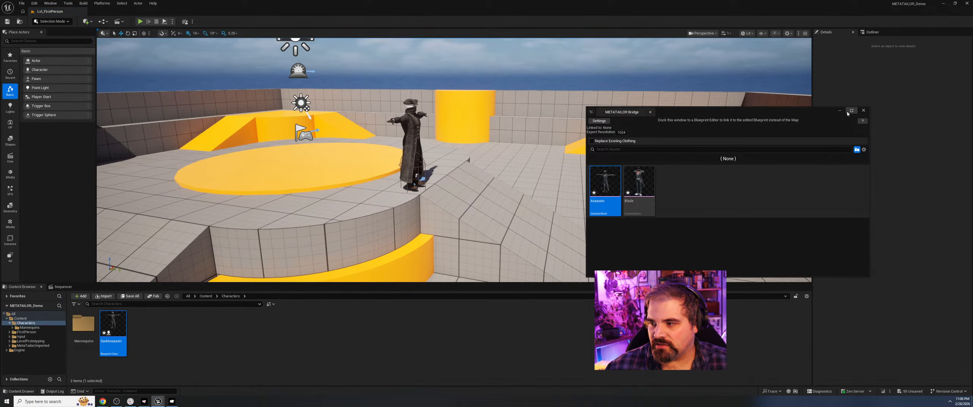
click(863, 111)
scroll(494, 119, up, 5)
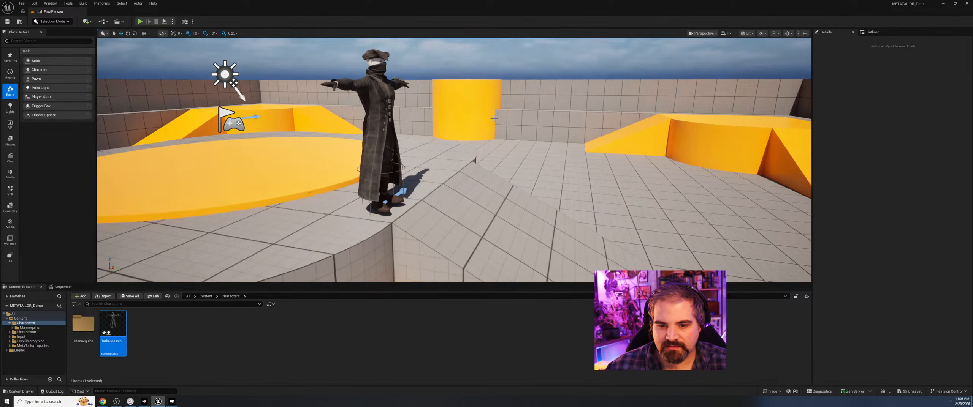
right_drag(539, 122, 532, 121)
alt+drag(556, 121, 232, 143)
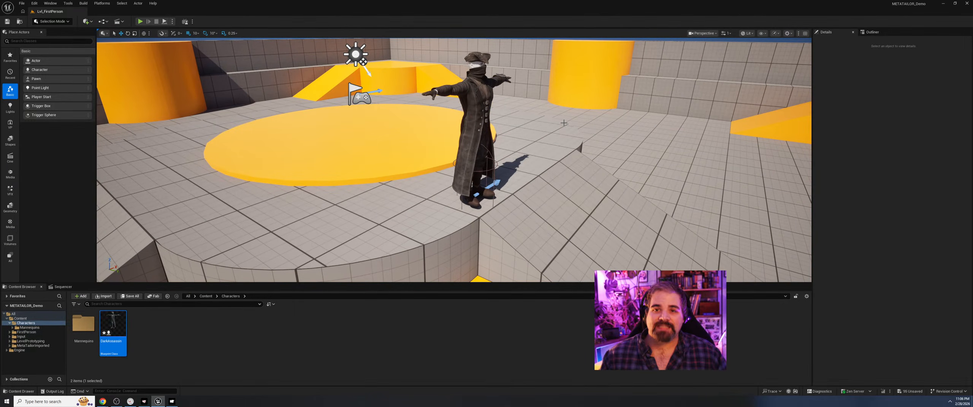